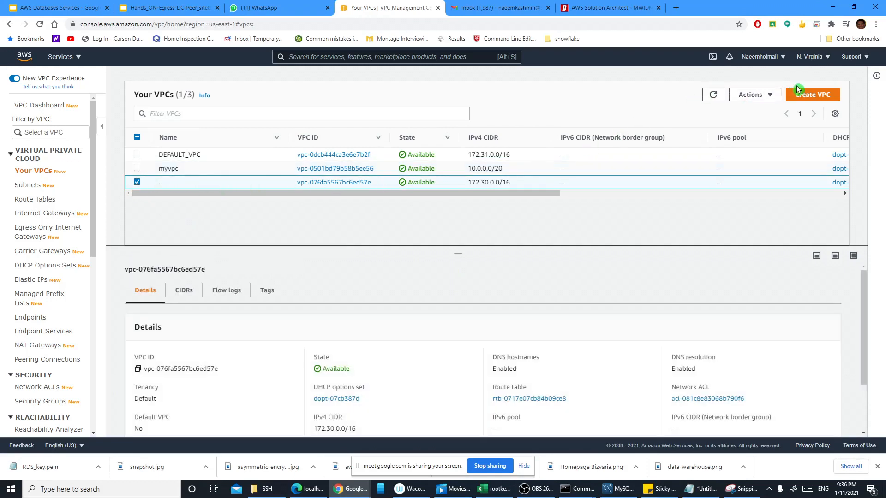
left_click(803, 94)
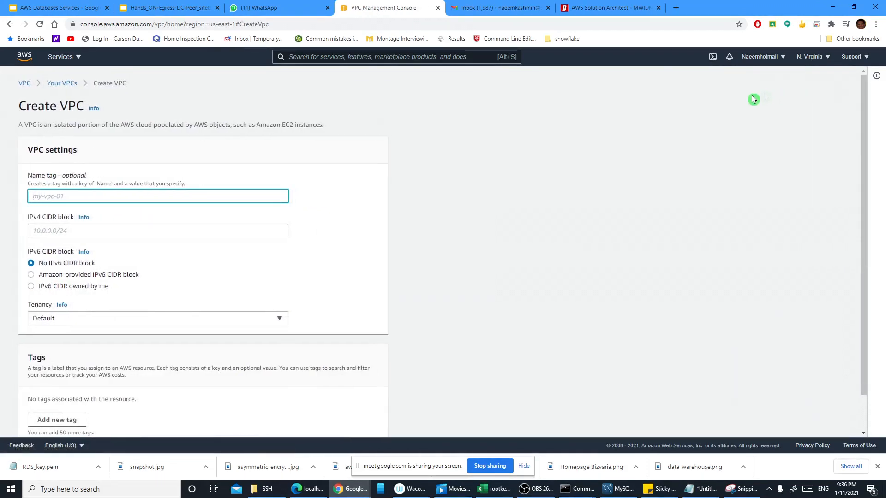
left_click(10, 25)
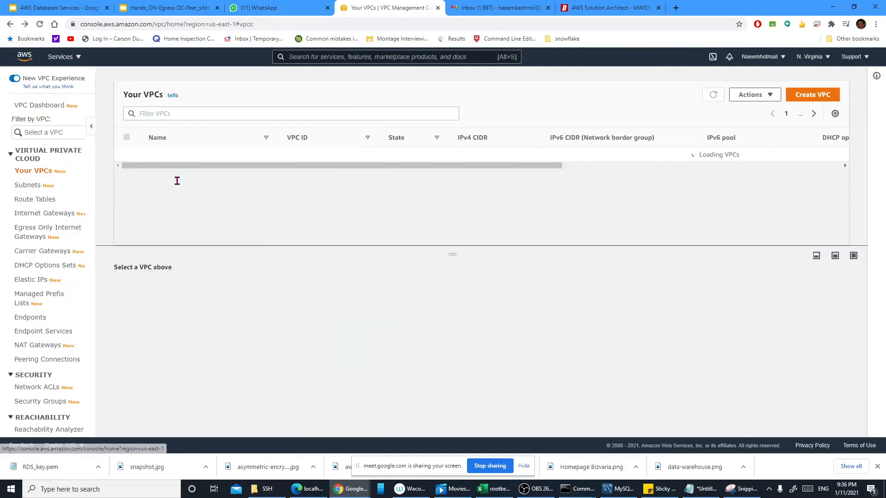
left_click(137, 182)
left_click(137, 182)
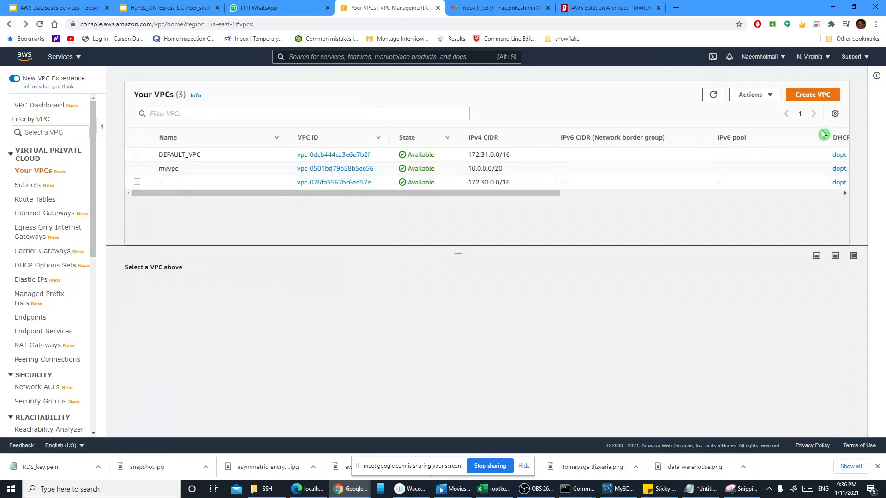
Start a new VPC with the name tag VPC_A and begin its IPv4 CIDR block with 10.1
left_click(812, 94)
left_click(183, 197)
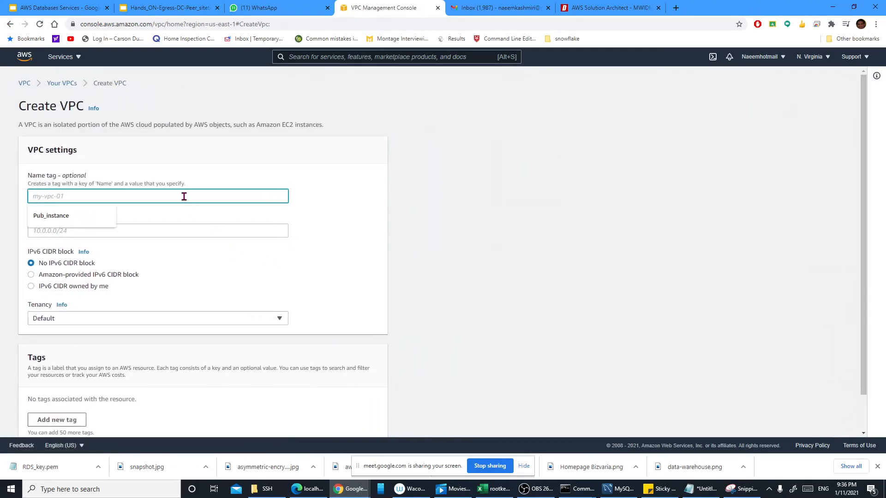
type("VPC_A")
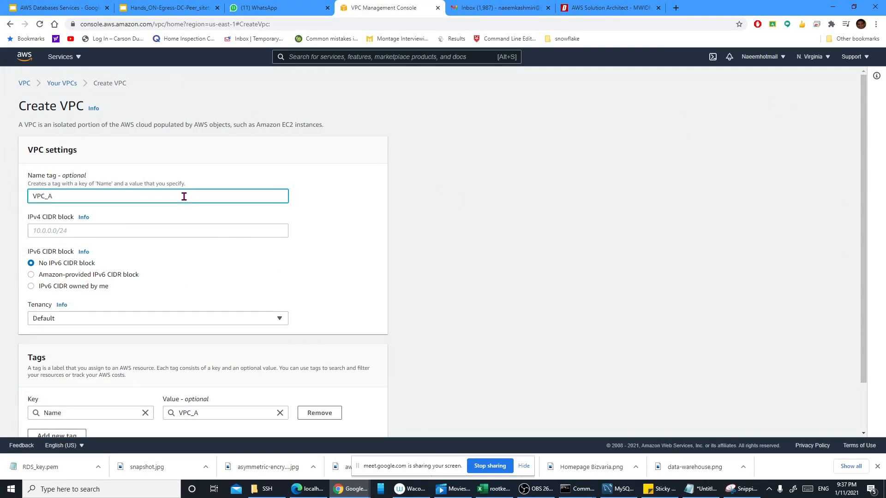
left_click(131, 229)
type("10.1")
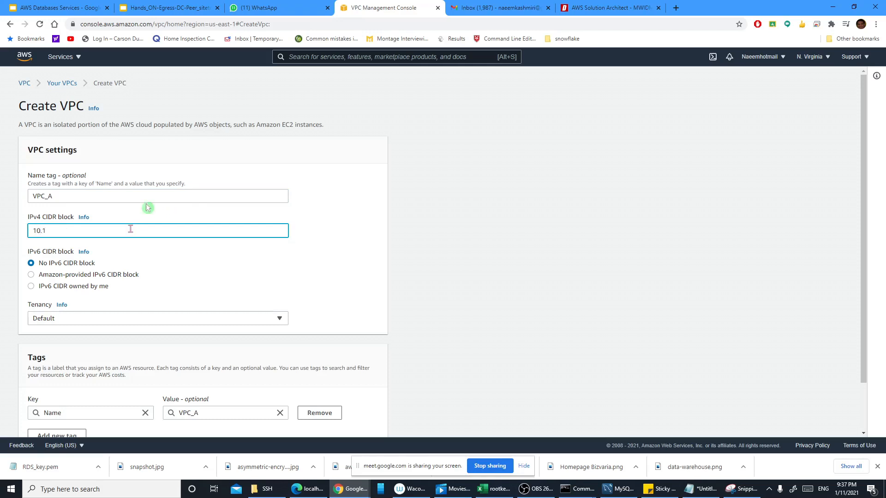
Close the AWS Solution Architect, mail inbox and WhatsApp pages, keeping the slides and the VPC console open
left_click(475, 7)
left_click(365, 8)
left_click(171, 7)
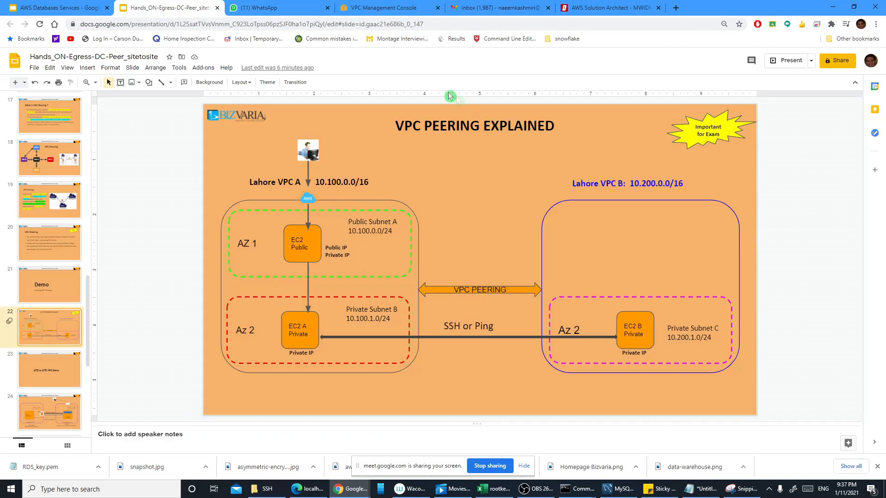
left_click(658, 8)
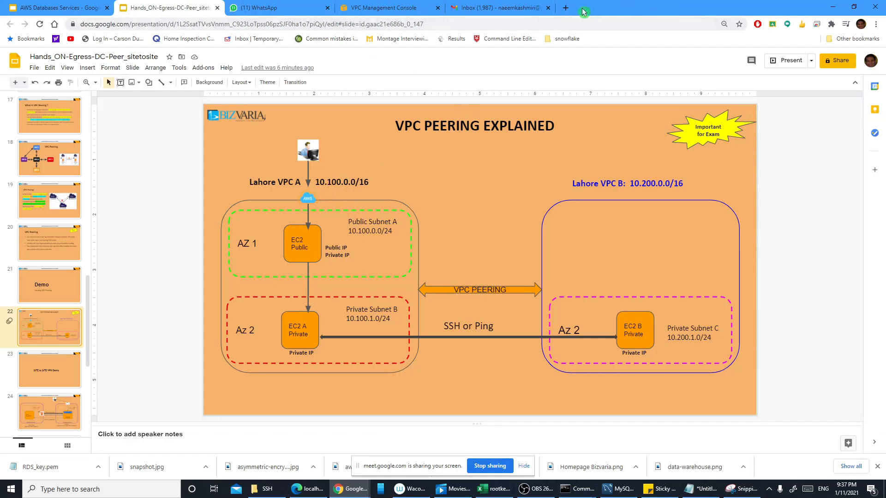
left_click(482, 8)
left_click(549, 8)
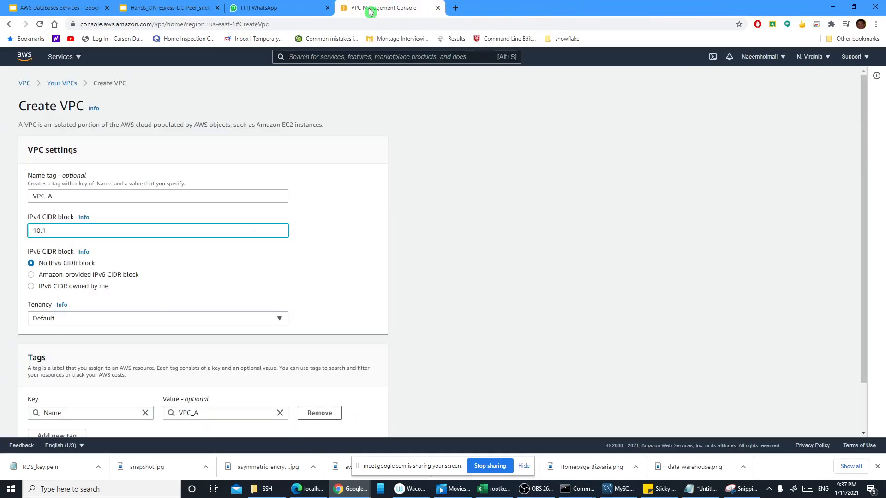
left_click(287, 9)
left_click(327, 8)
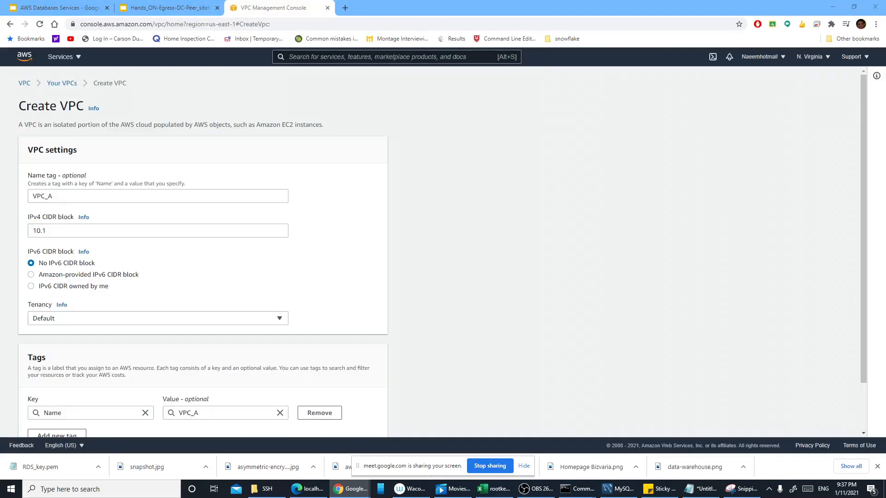
Copy Public Subnet A's CIDR from the VPC peering slide and paste it over the new VPC's IPv4 CIDR block
left_click(185, 7)
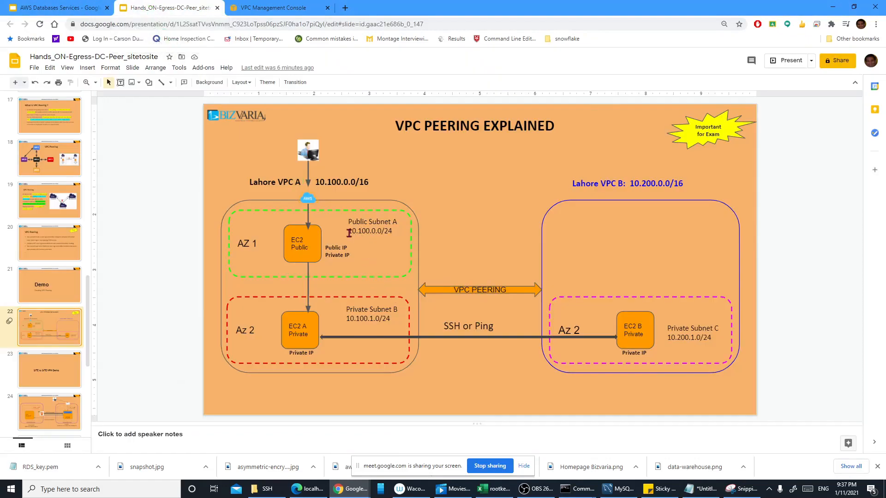
left_click_drag(350, 230, 395, 233)
key("ctrl+c")
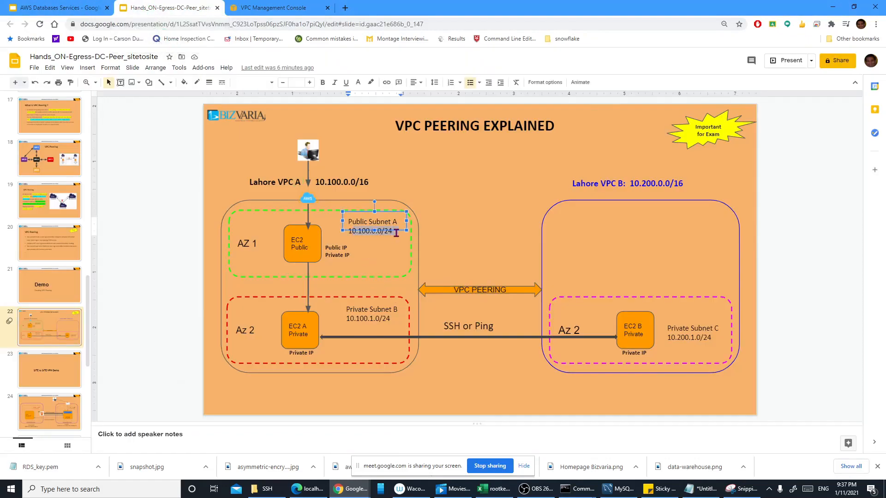
left_click(274, 7)
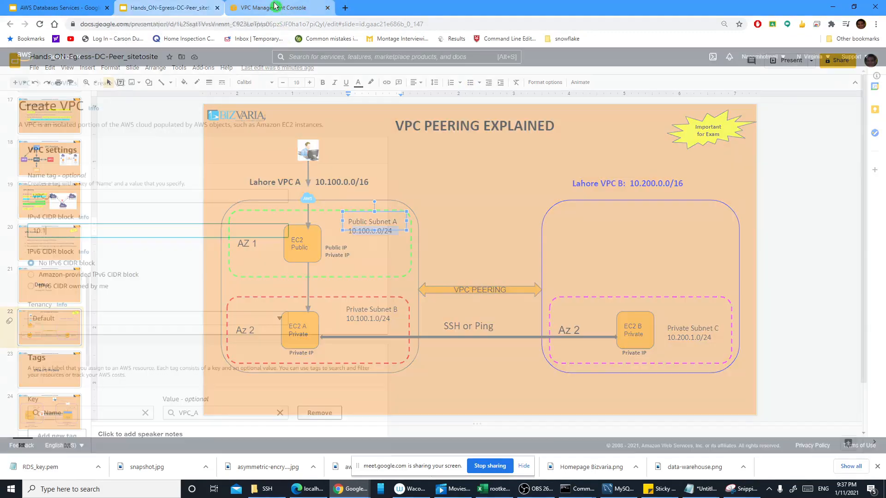
left_click_drag(30, 231, 80, 233)
key("ctrl+v")
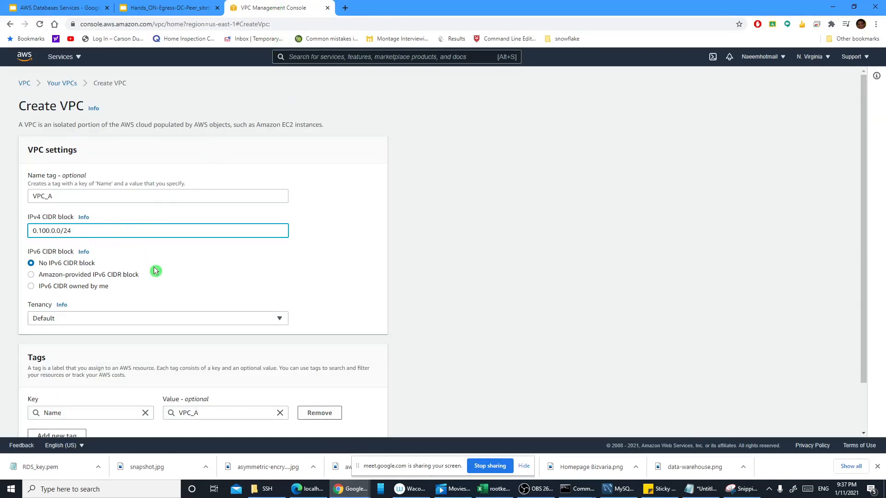
Change the new VPC's name tag to LH_VPC_A
scroll(152, 267, "down", 1)
left_click(32, 149)
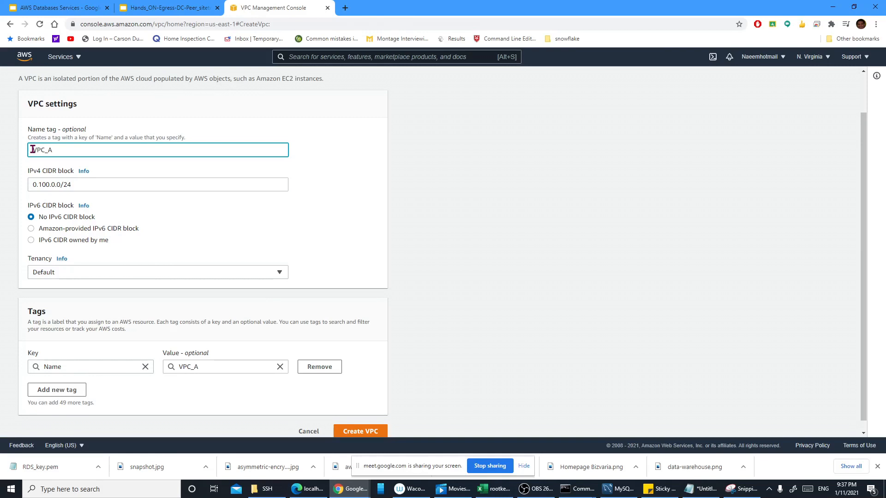
type("LH_")
Correct the IPv4 CIDR block to 10.100.0.0/24 and try to create the VPC
left_click(128, 183)
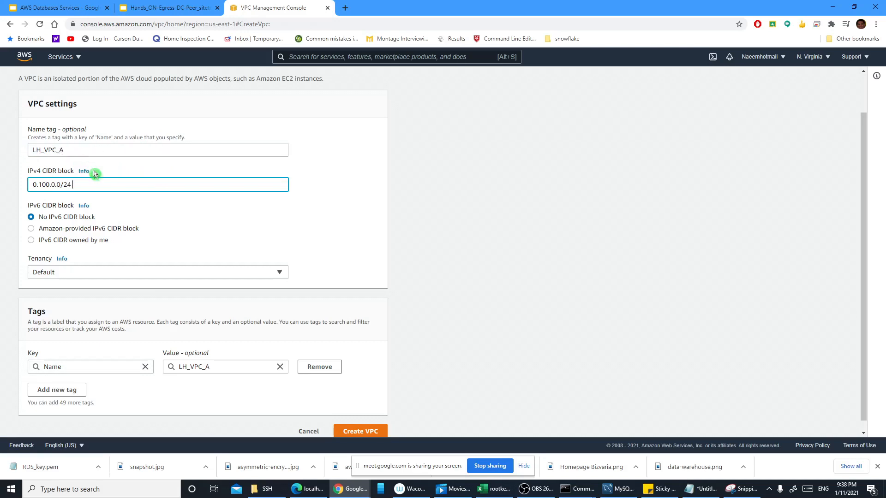
scroll(97, 177, "down", 1)
left_click(39, 175)
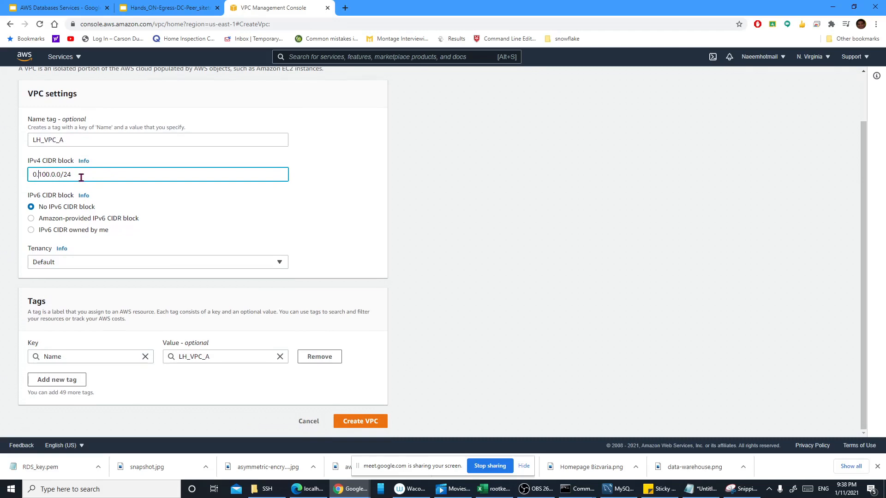
type("1")
left_click(174, 197)
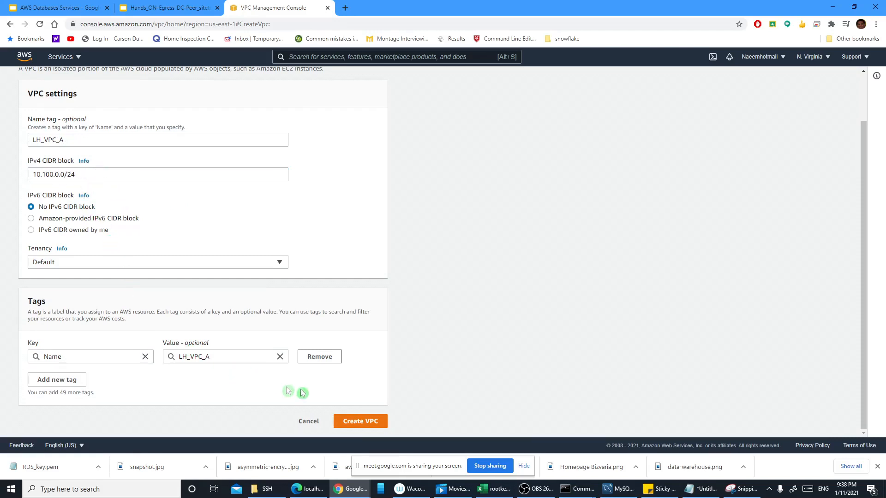
left_click(364, 423)
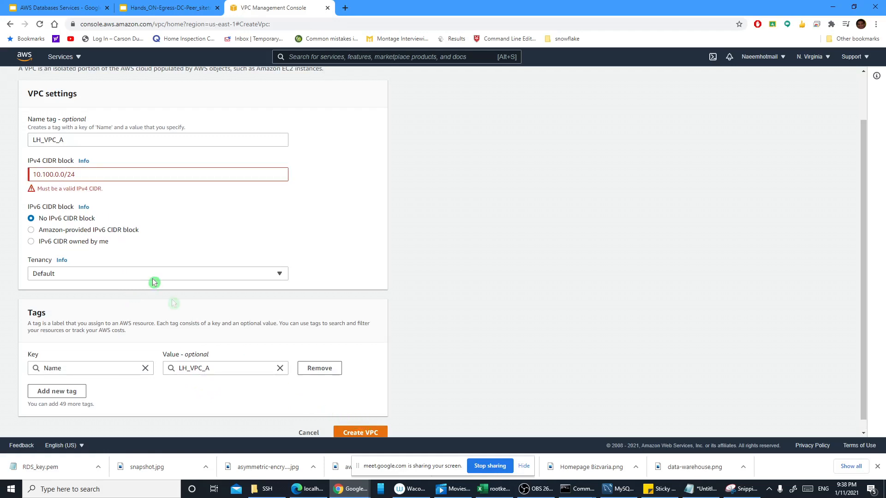
Set the IPv4 CIDR block to 10.100.0.0/16 and create the VPC
left_click(64, 174)
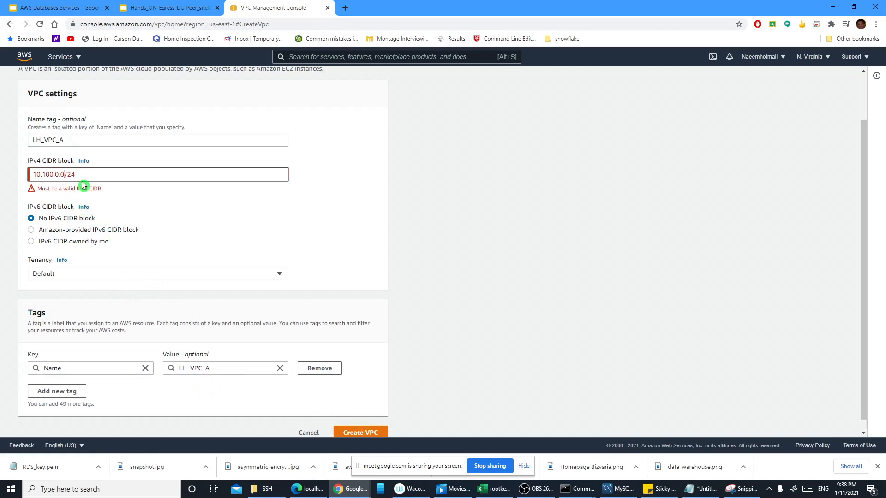
key("BackSpace")
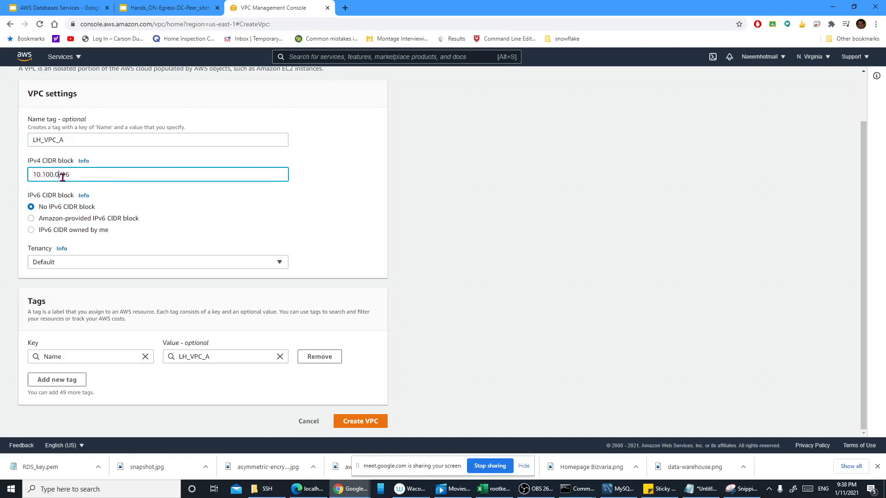
left_click(165, 224)
left_click(371, 422)
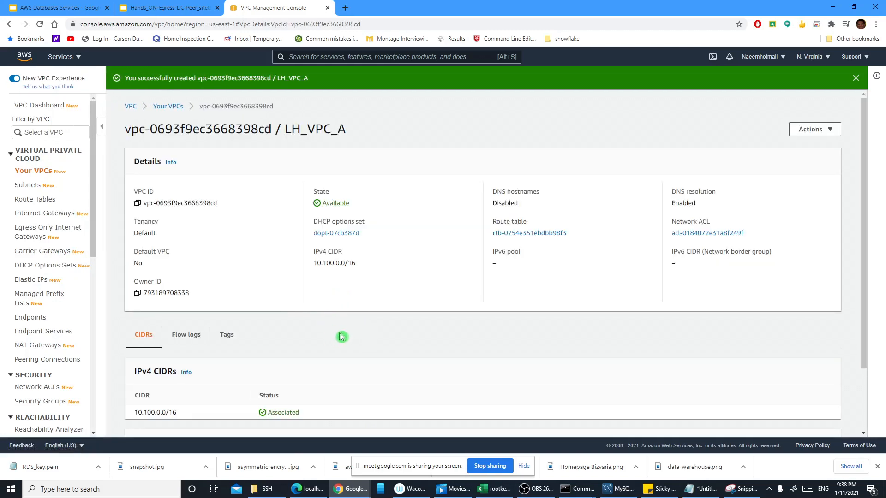
Create an internet gateway with the name tag LHR_IGW
left_click(59, 214)
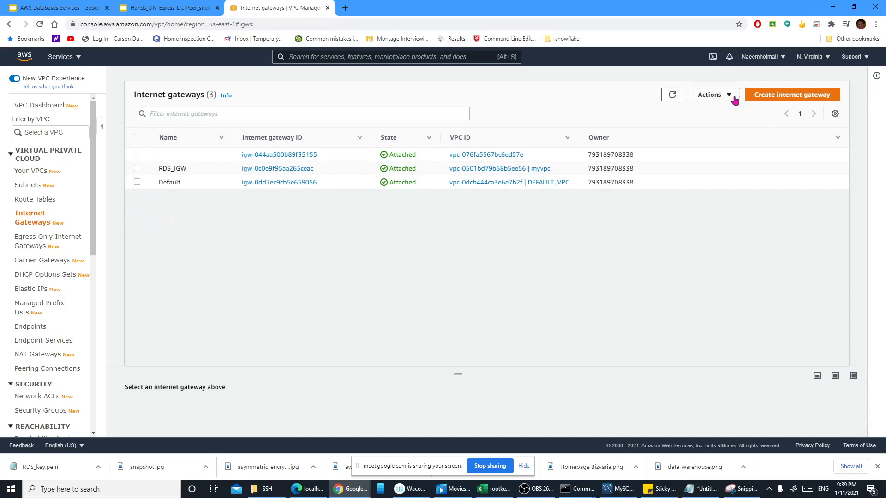
left_click(759, 97)
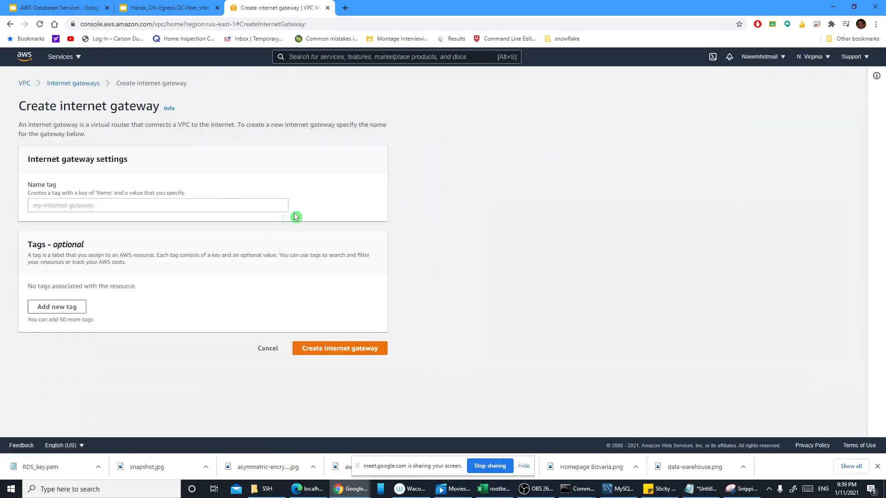
left_click(211, 199)
type("LHR_IGW")
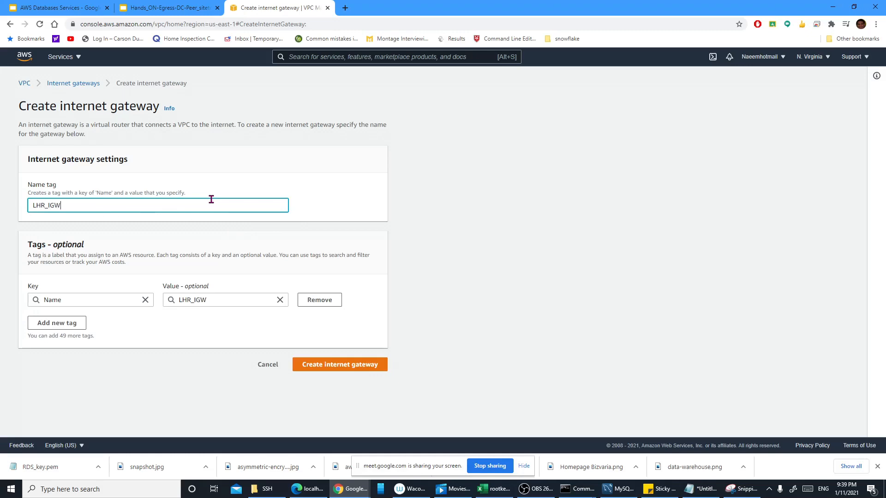
left_click(318, 364)
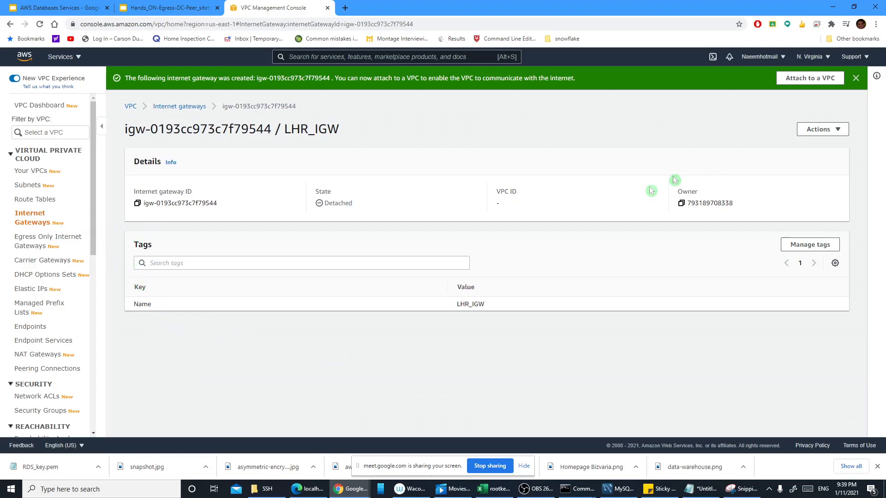
Attach the LHR_IGW internet gateway to the LH_VPC_A VPC
left_click(794, 81)
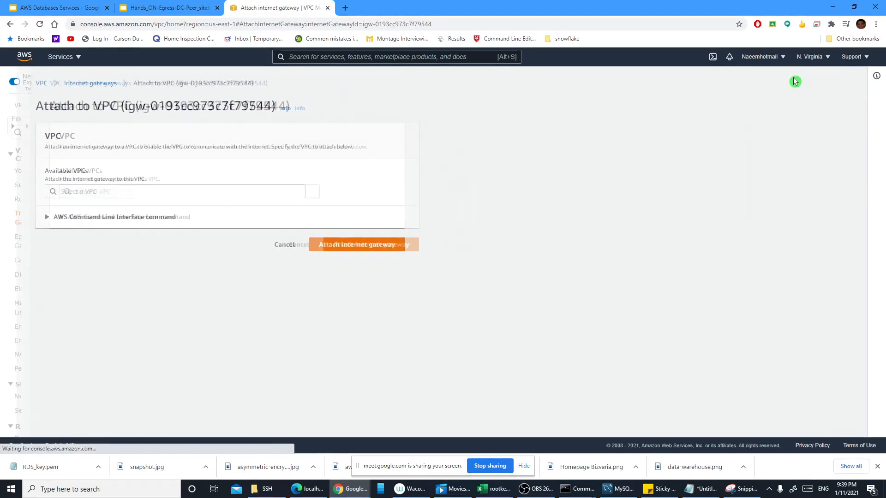
left_click(220, 192)
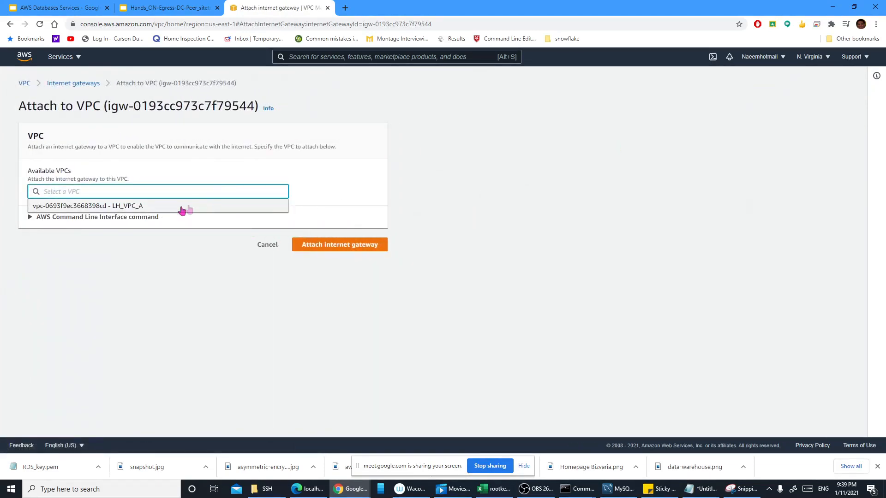
left_click(137, 207)
left_click(328, 246)
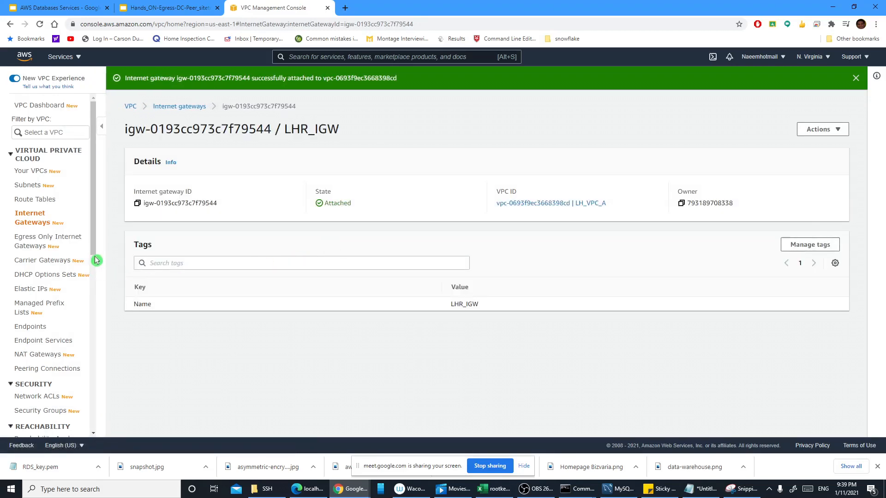
Review Public Subnet A on the VPC peering diagram in Google Slides, and return to the AWS VPC console
scroll(90, 251, "down", 1)
scroll(91, 251, "up", 1)
left_click(155, 11)
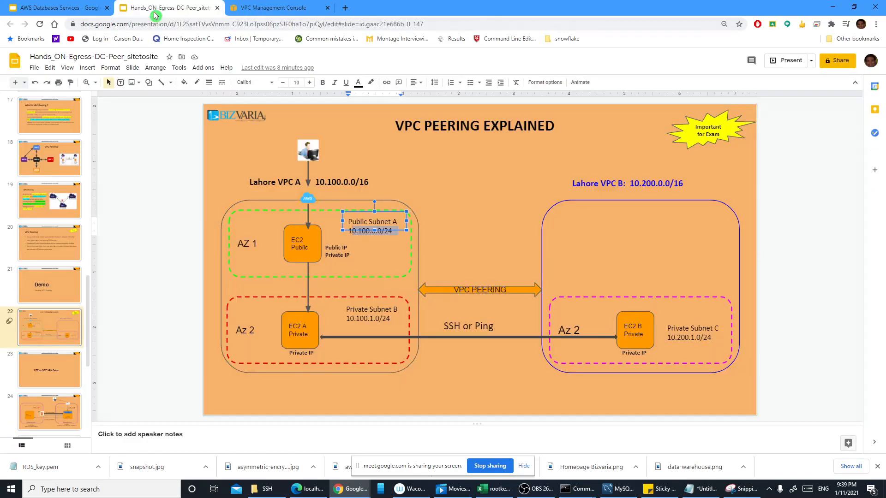
left_click(382, 257)
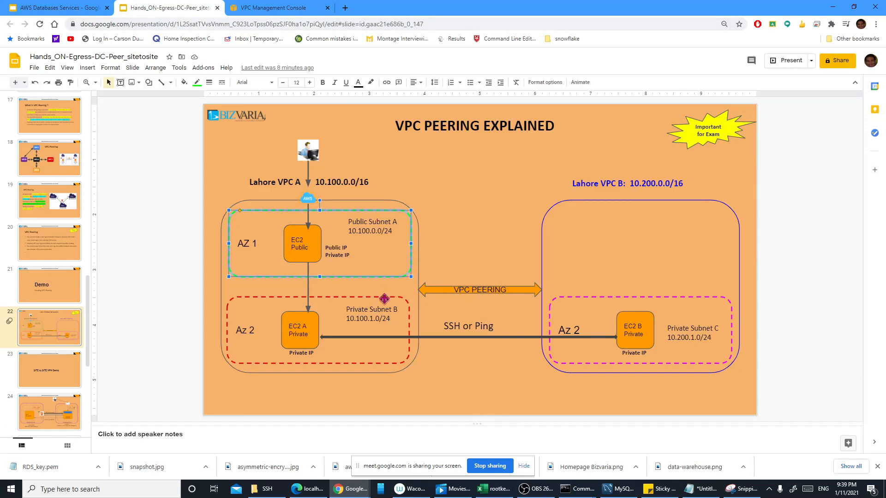
left_click(265, 10)
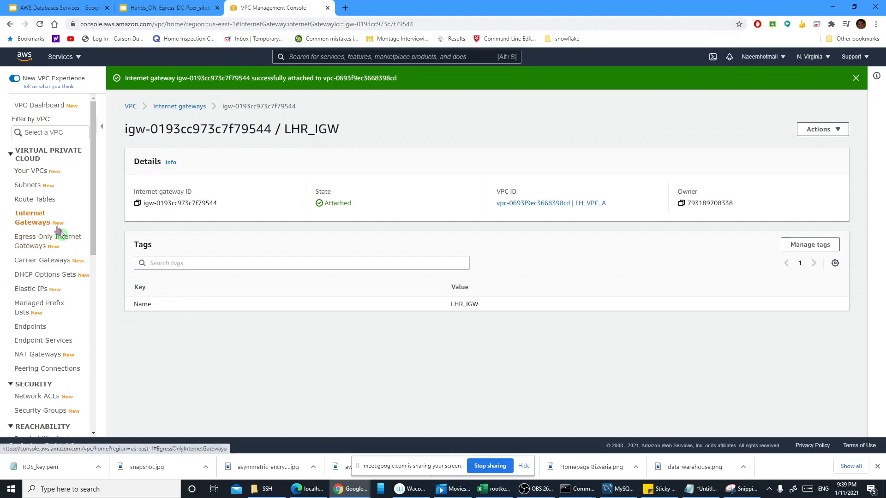
Start creating a new subnet from the VPC's subnet list
left_click(35, 185)
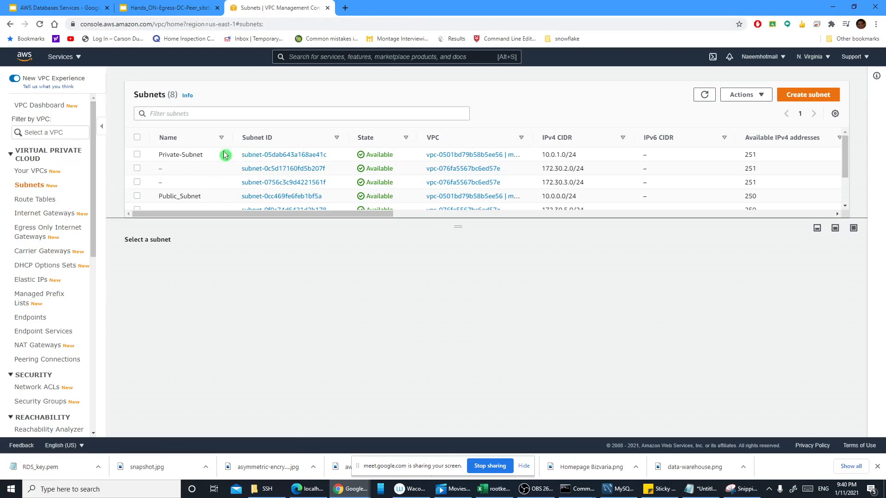
left_click(800, 99)
left_click(193, 182)
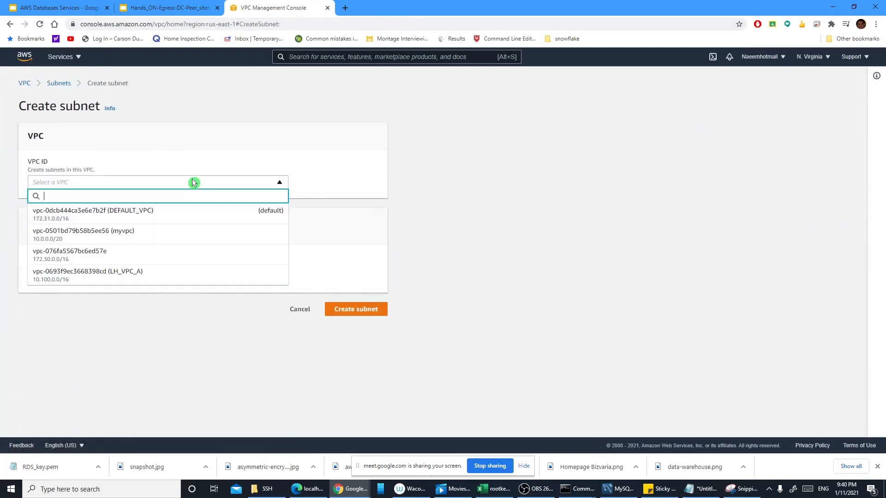
type("LH_")
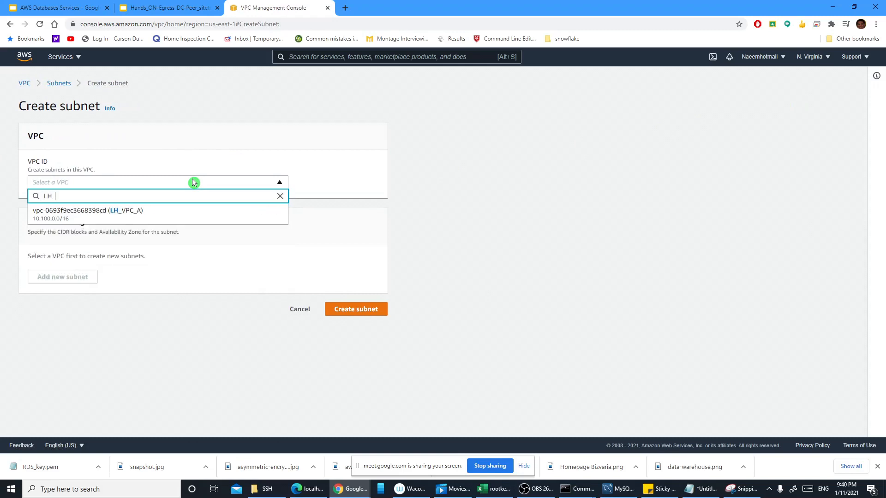
type("A_SUB")
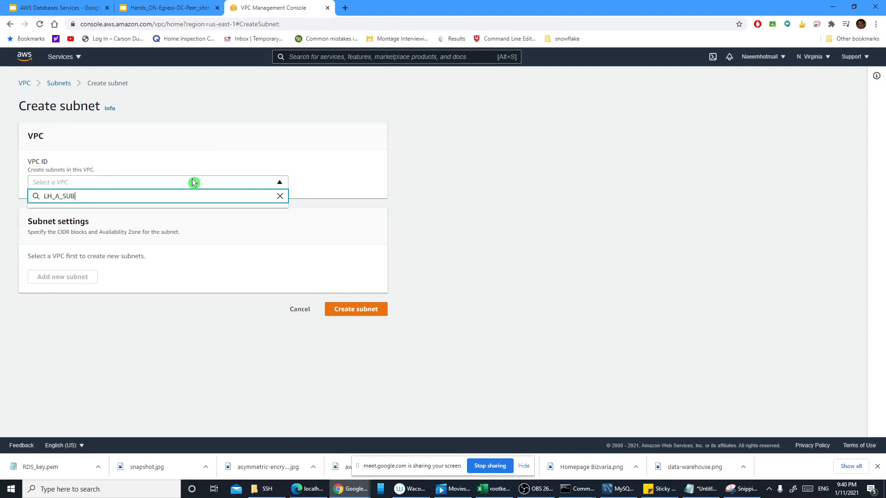
type("_PUBL")
left_click(348, 312)
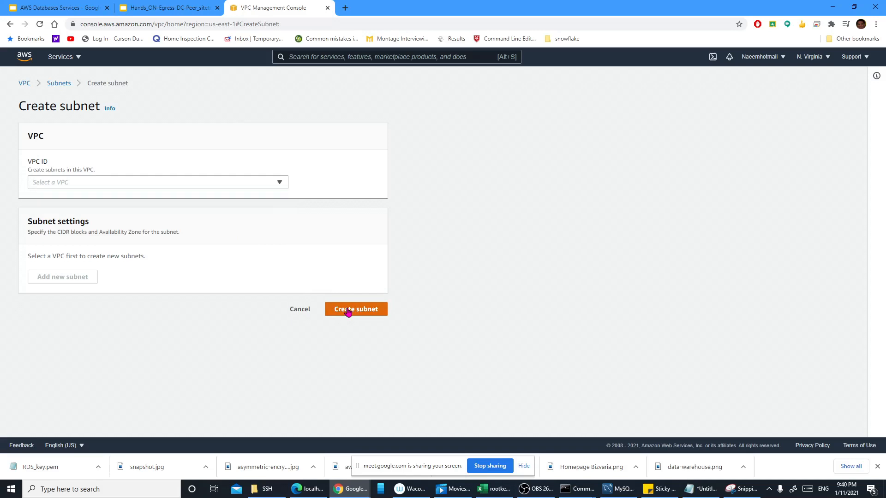
Choose LH_VPC_A as the VPC for the new subnet and name the subnet LH_A_SN_Pub
left_click(281, 182)
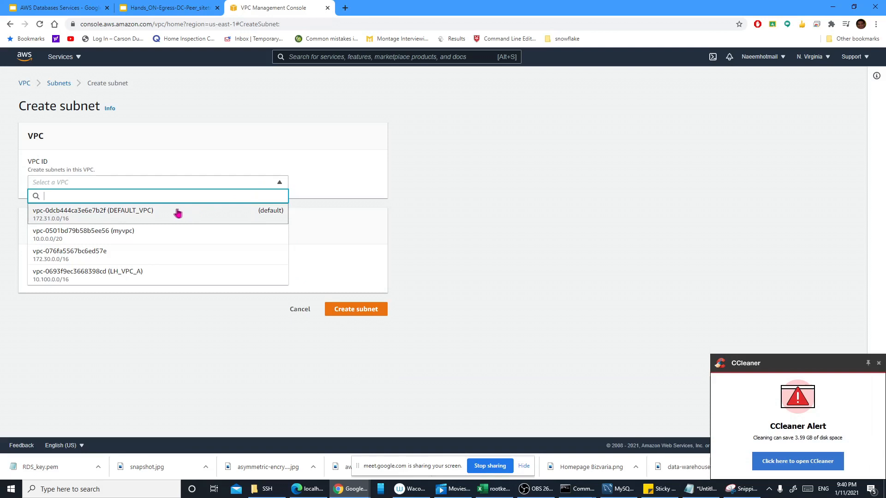
left_click(134, 276)
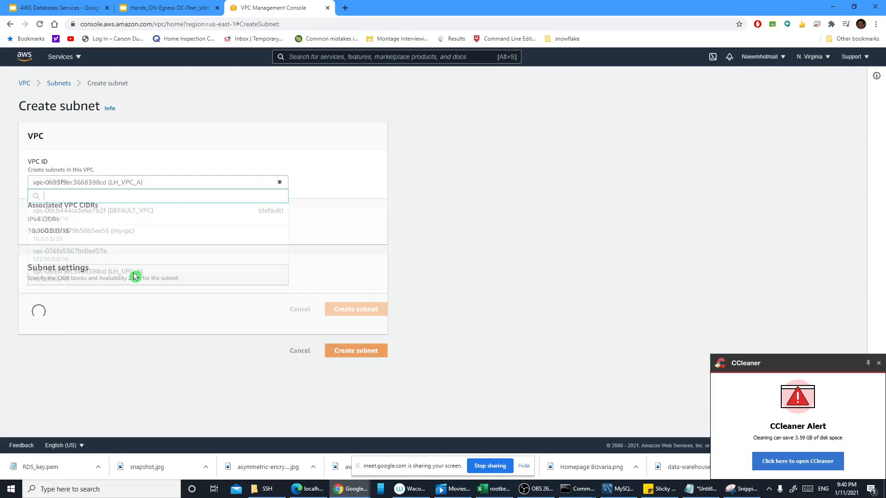
scroll(219, 275, "down", 3)
left_click(118, 207)
type("L")
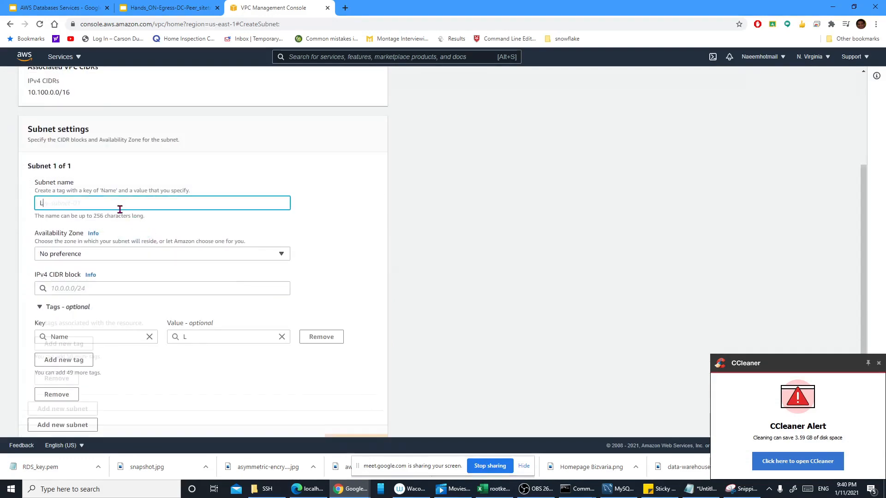
type("H")
type("_A")
type("_S")
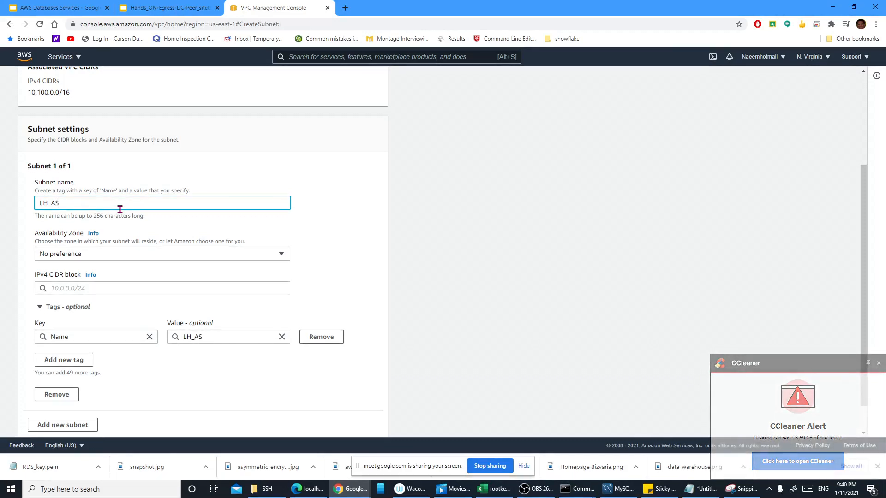
type("Ubnet")
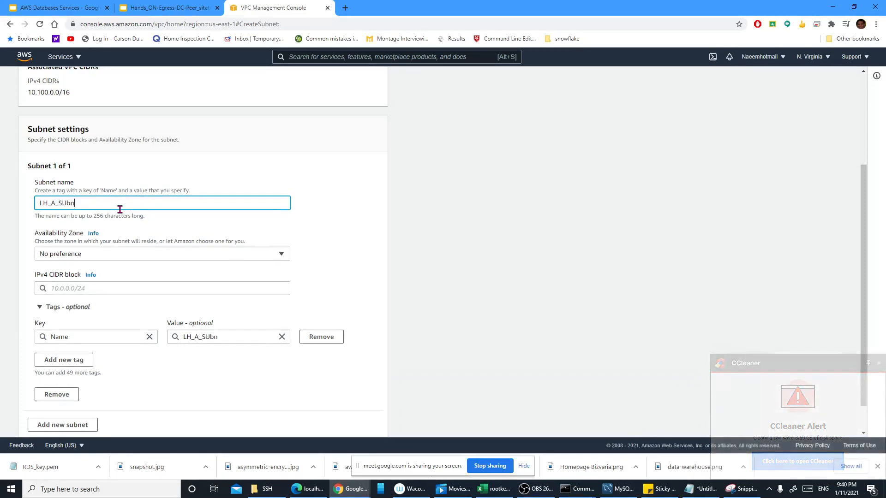
key("BackSpace")
key("BackSpace")
key("BackSpace")
key("BackSpace")
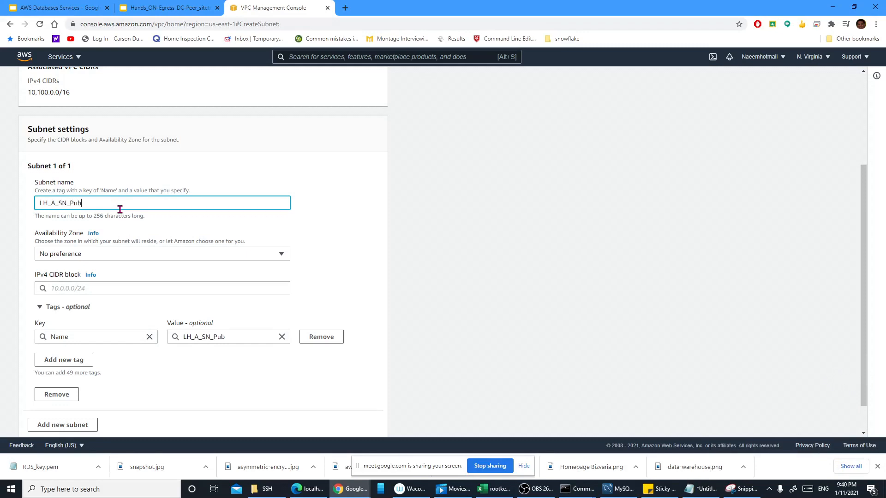
Set the public subnet's IPv4 CIDR block to 10.100.0.0/24 and create the subnet
left_click(115, 288)
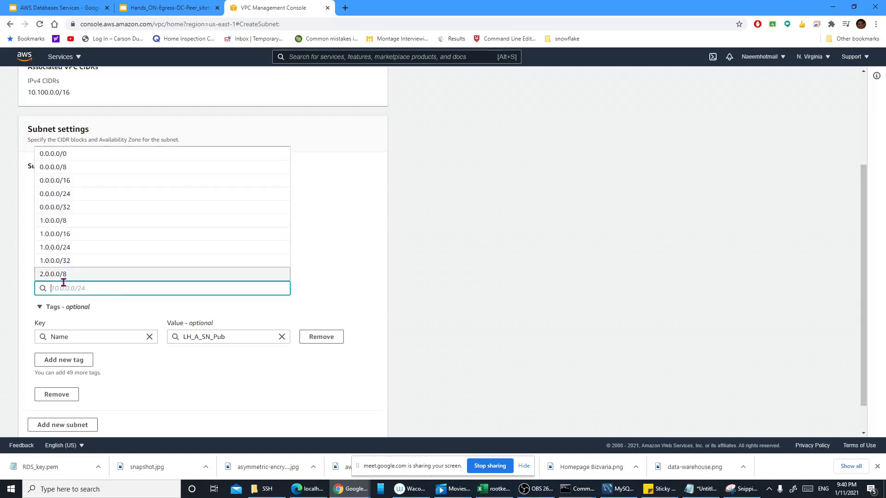
type("10.0.0")
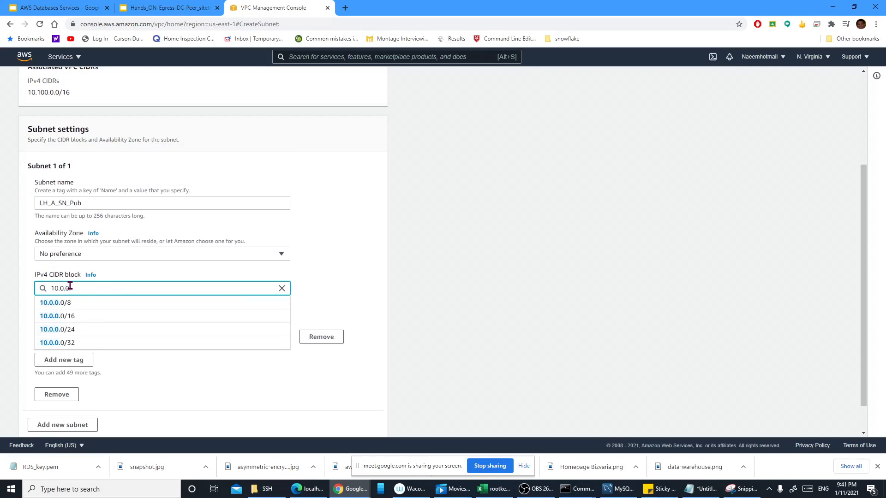
key("BackSpace")
key("BackSpace")
key("BackSpace")
type("100.0")
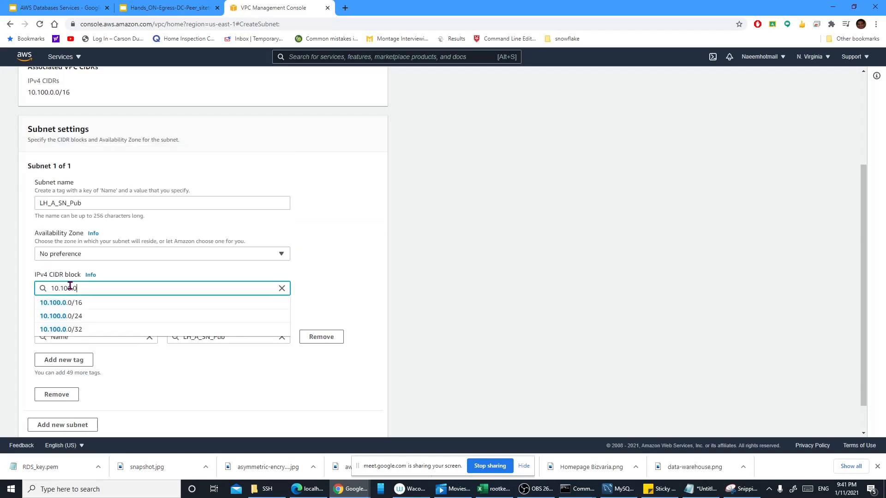
type(".0")
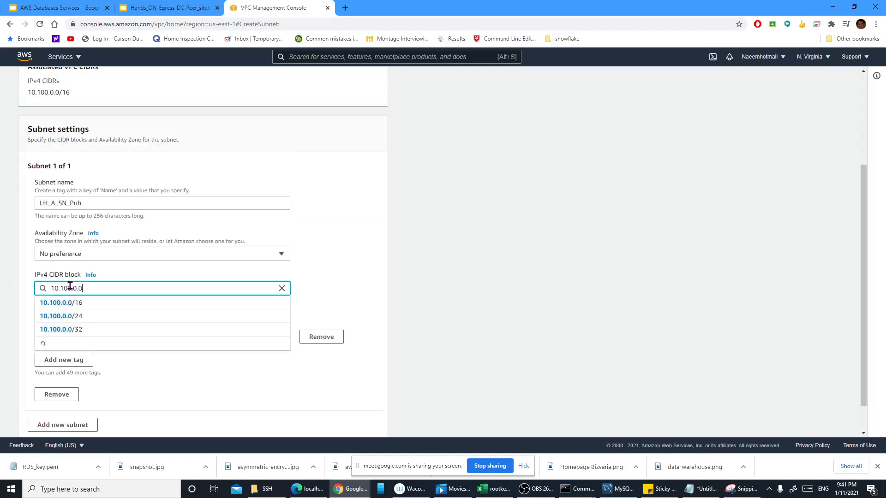
type("/")
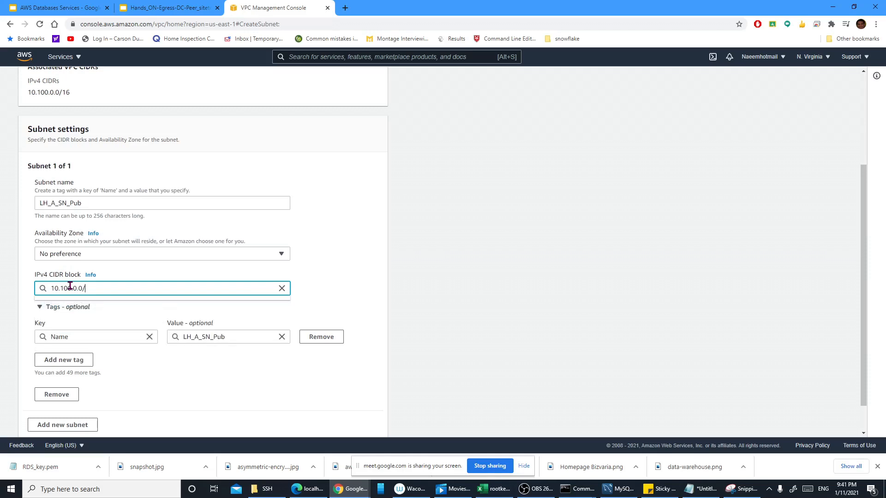
type("24")
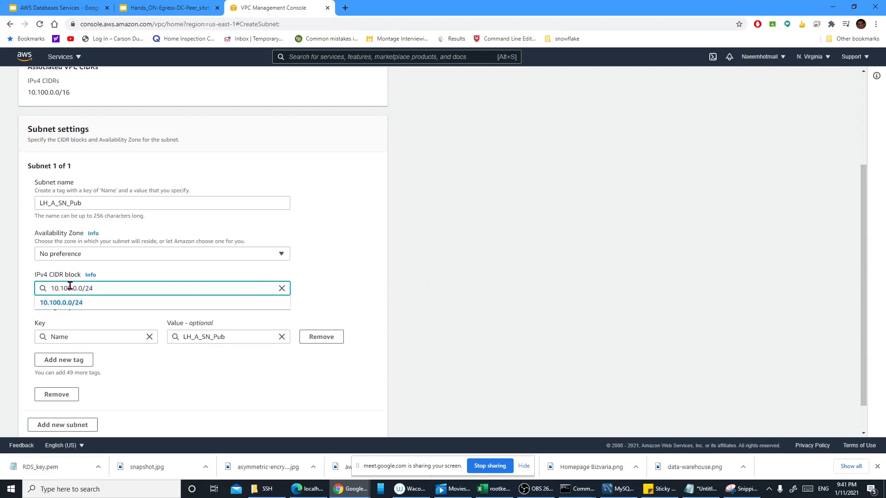
left_click(72, 303)
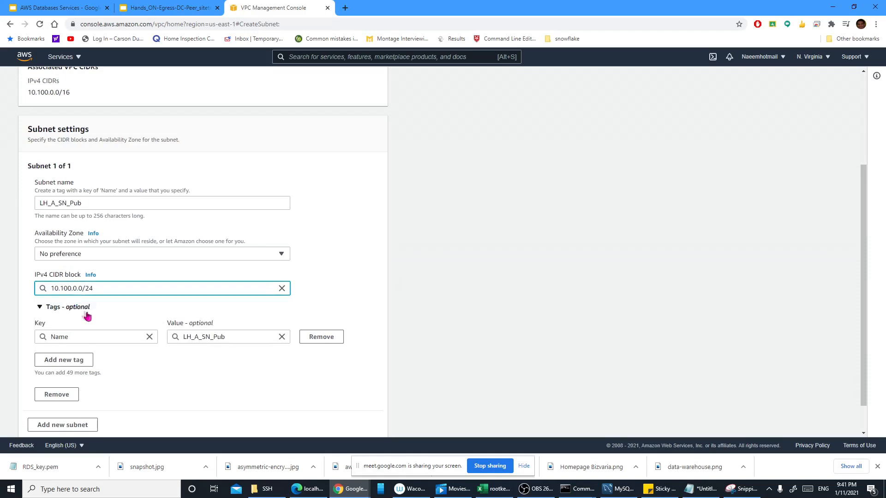
scroll(87, 317, "down", 1)
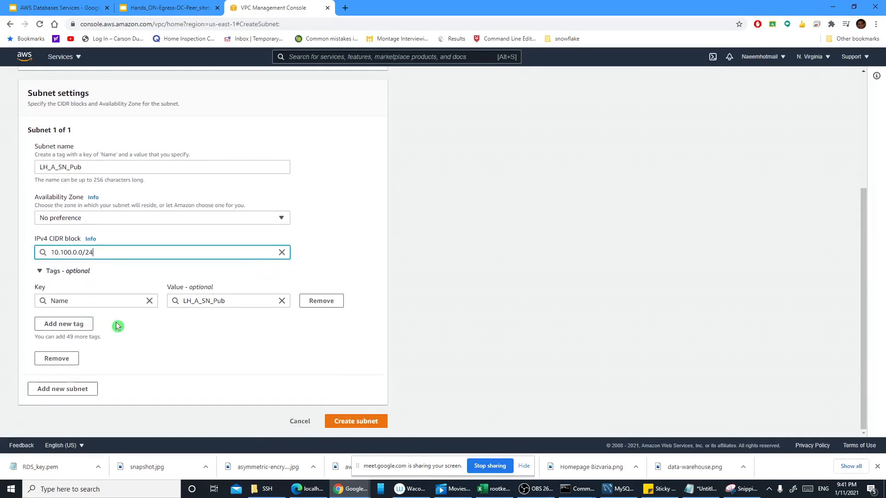
left_click(354, 421)
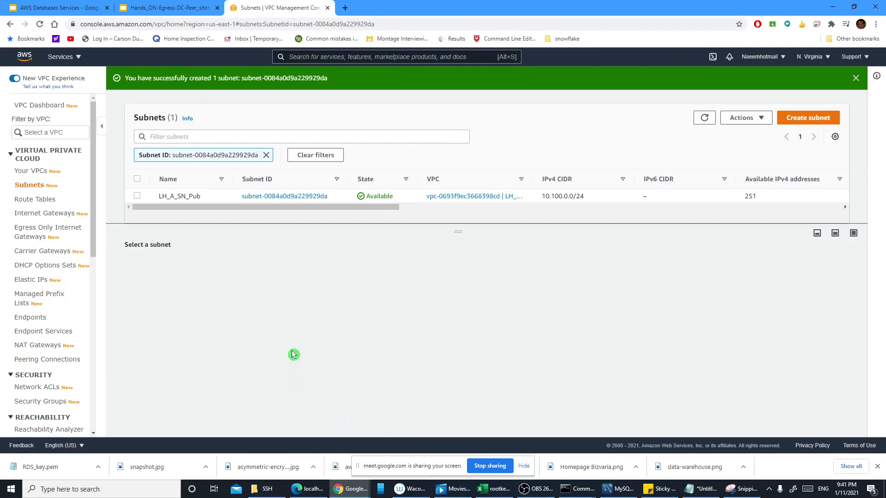
Start a second subnet in LH_VPC_A and name it LH_A_SN_PRV
left_click(808, 123)
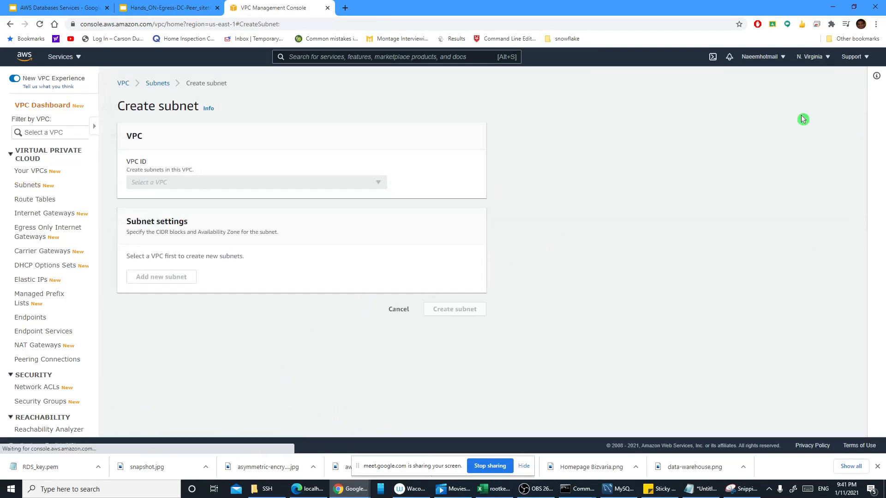
left_click(275, 185)
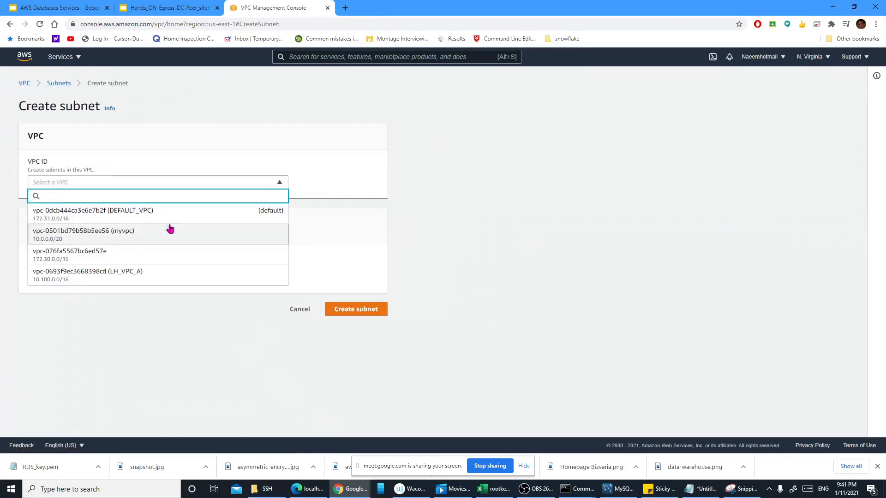
left_click(141, 275)
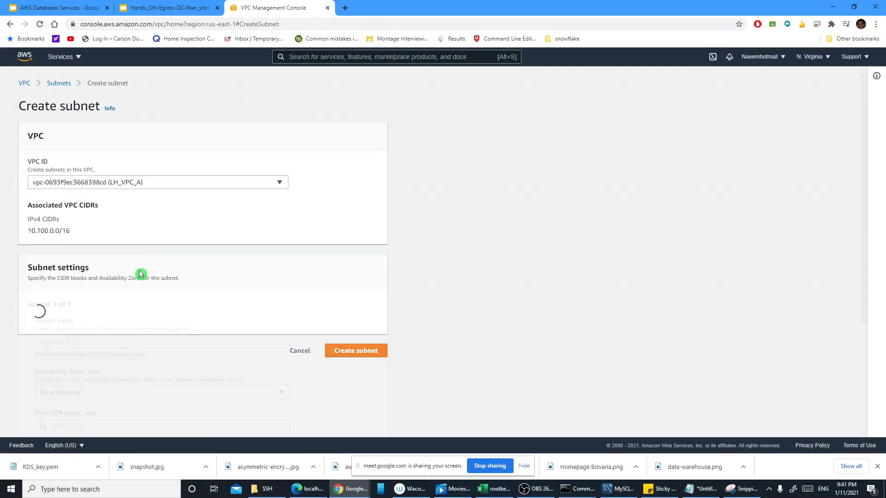
scroll(171, 327, "down", 2)
left_click(126, 249)
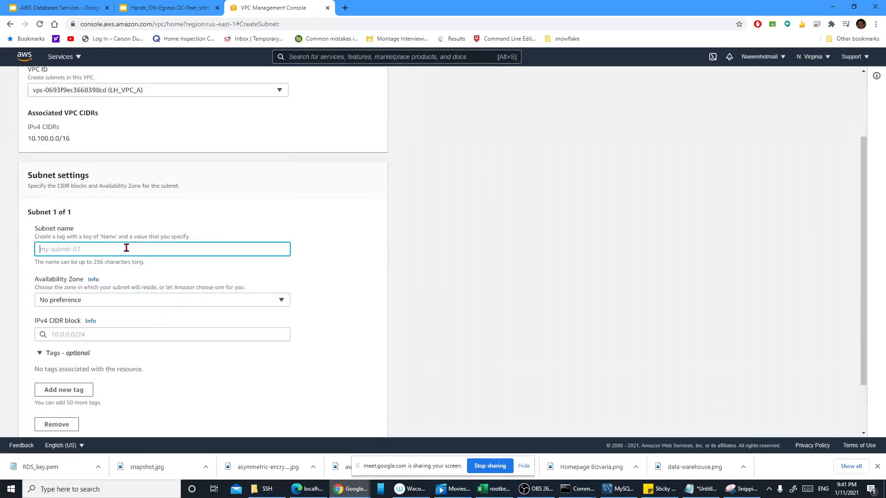
type("LH_A_SN_")
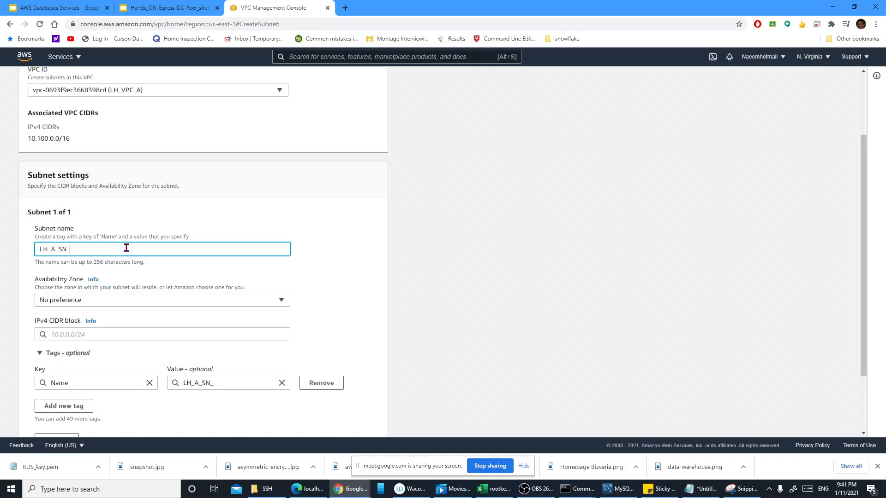
type("v")
scroll(142, 262, "down", 2)
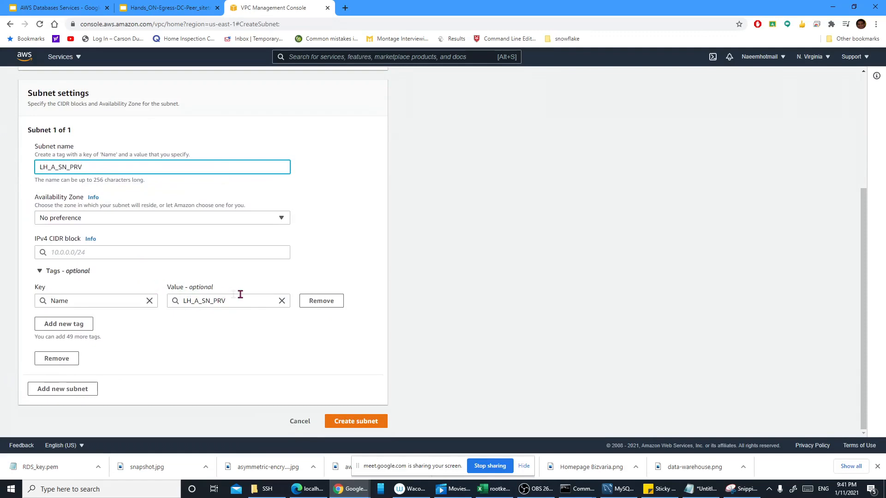
Check Private Subnet B's range on the VPC peering slide and set the new subnet's IPv4 CIDR block to 10.100.1.0/24
left_click(140, 249)
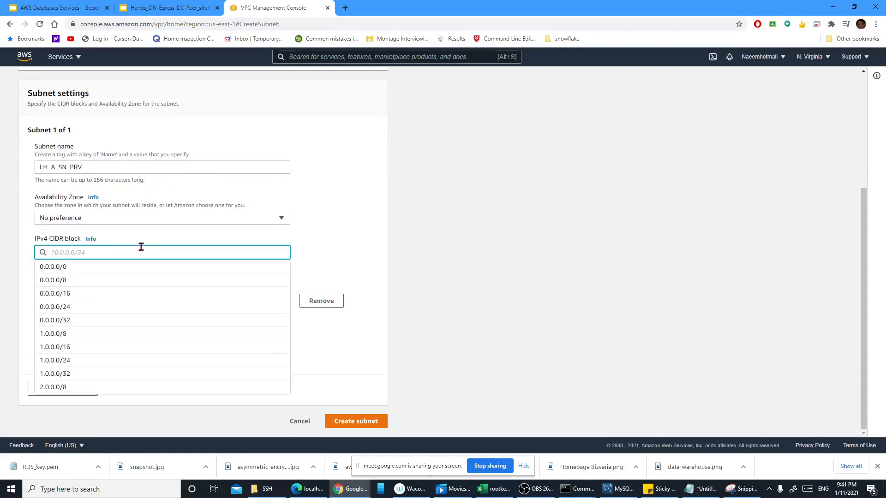
left_click(159, 8)
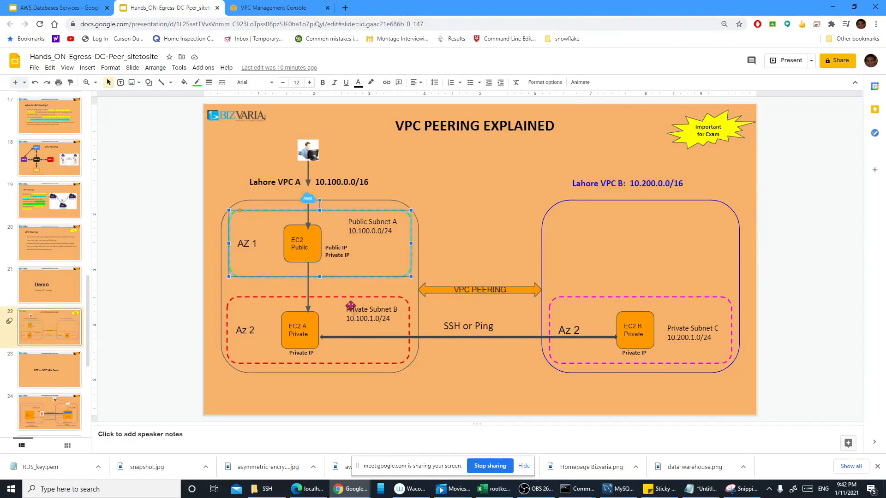
left_click(252, 9)
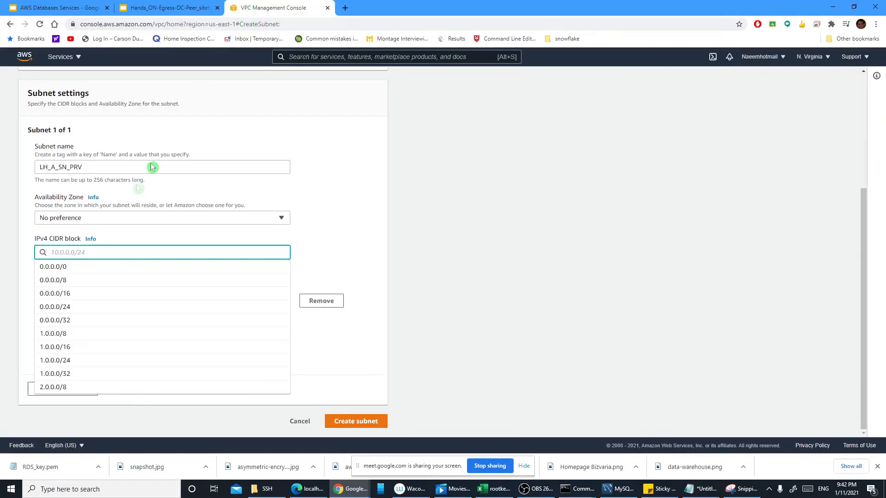
type("10.100")
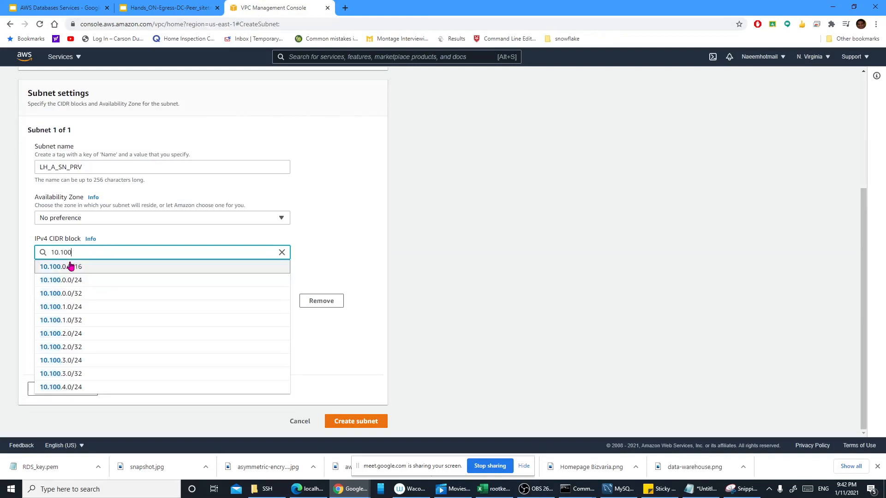
type(".1.0")
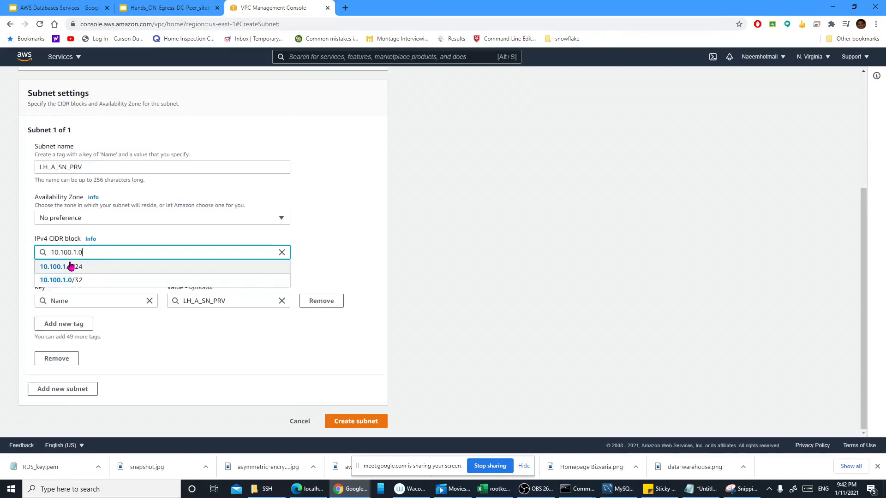
left_click(70, 267)
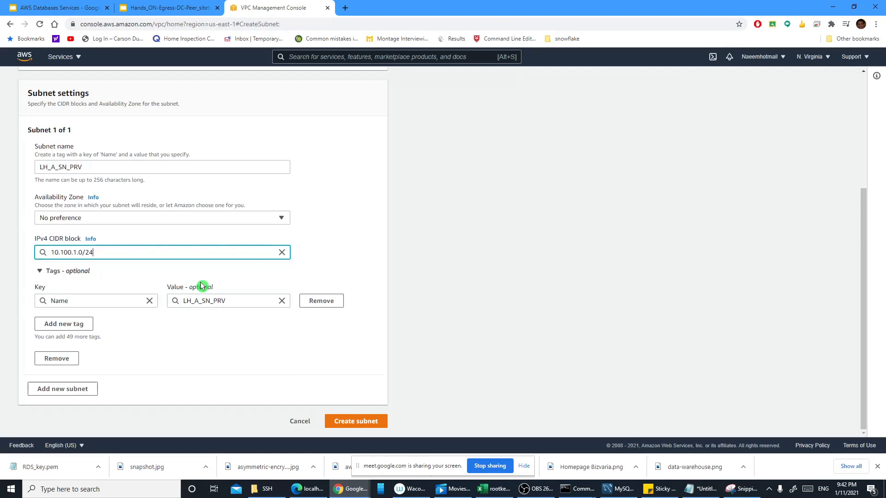
Create the LH_A_SN_PRV subnet and clear the subnet ID filter to list all subnets
left_click(372, 422)
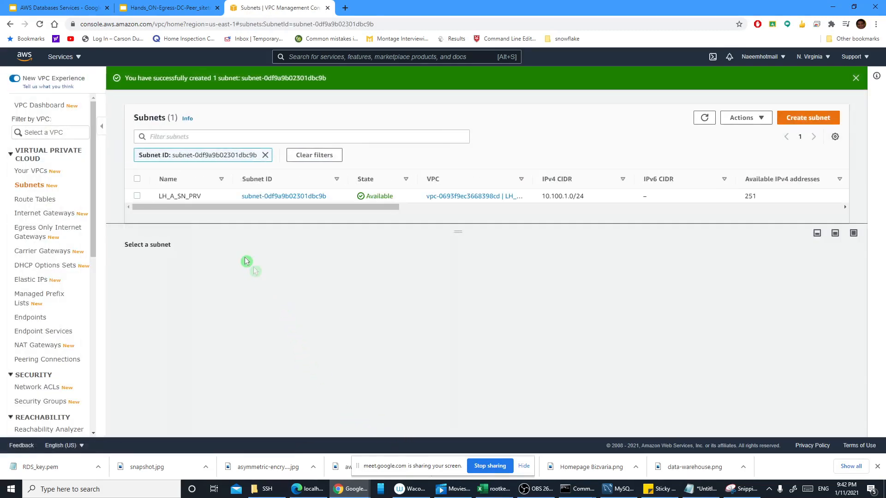
left_click(265, 156)
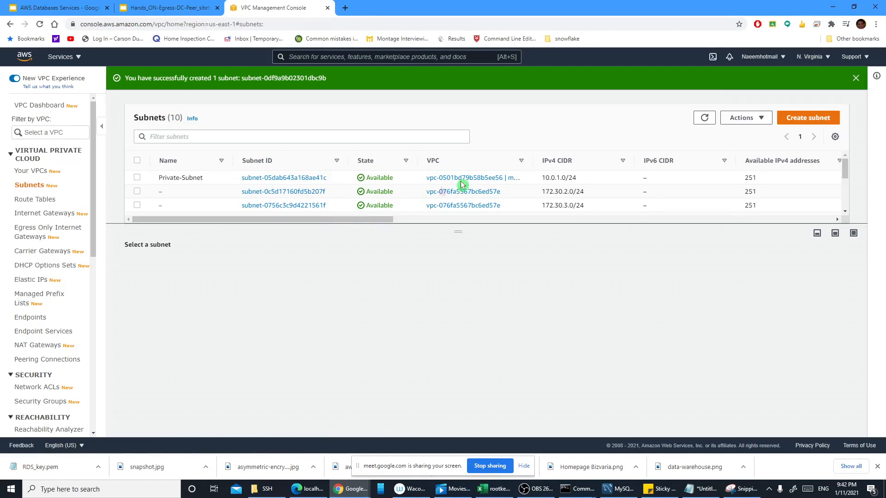
Widen the subnet list's VPC column and examine the subnets' CIDR, available address and availability zone columns
left_click_drag(535, 163, 625, 163)
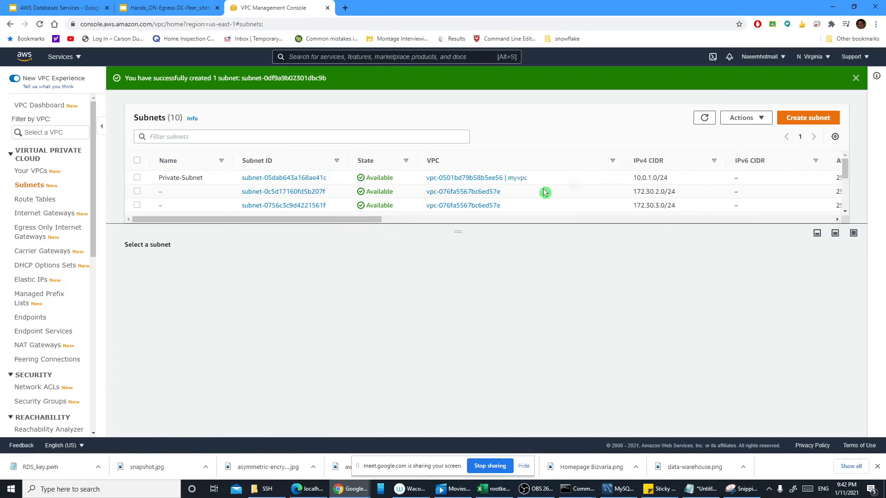
left_click_drag(374, 224, 344, 220)
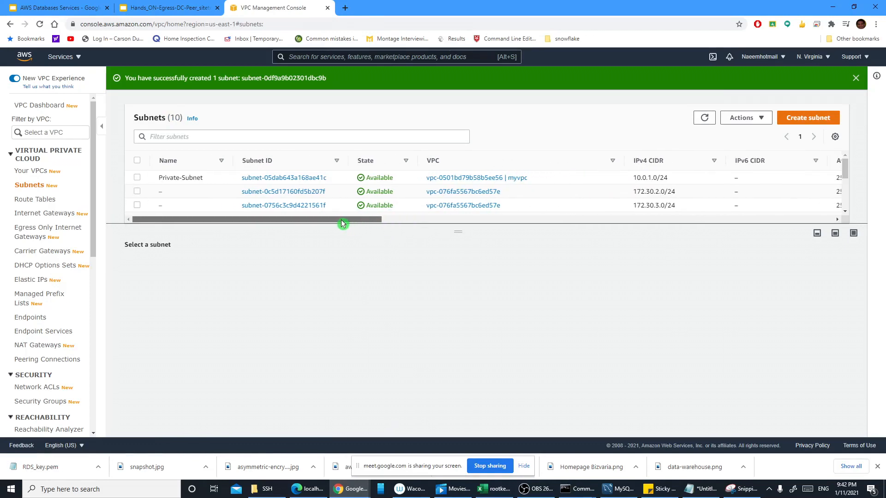
left_click_drag(370, 220, 473, 224)
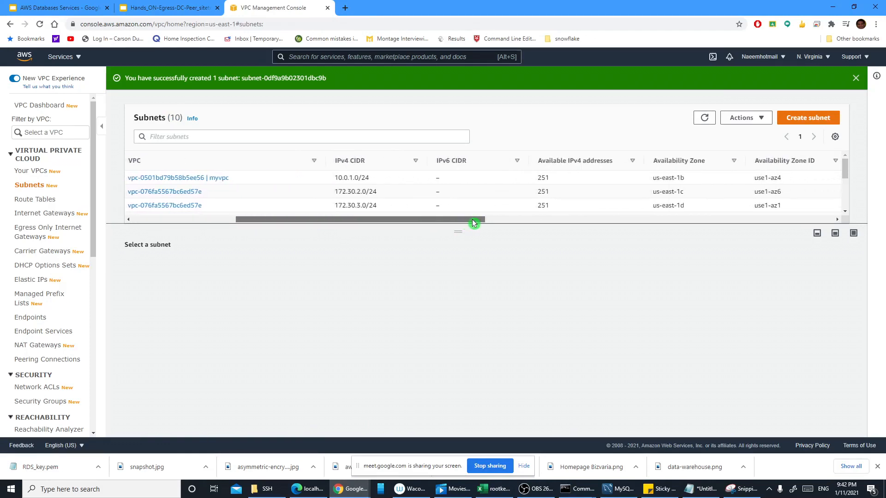
left_click_drag(472, 219, 472, 220)
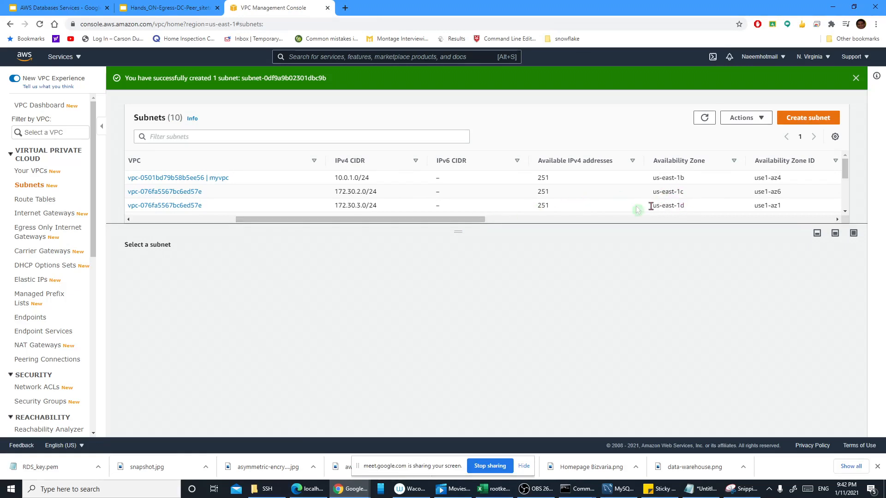
left_click_drag(450, 215, 262, 222)
mouse_move(209, 199)
left_click_drag(349, 160, 359, 160)
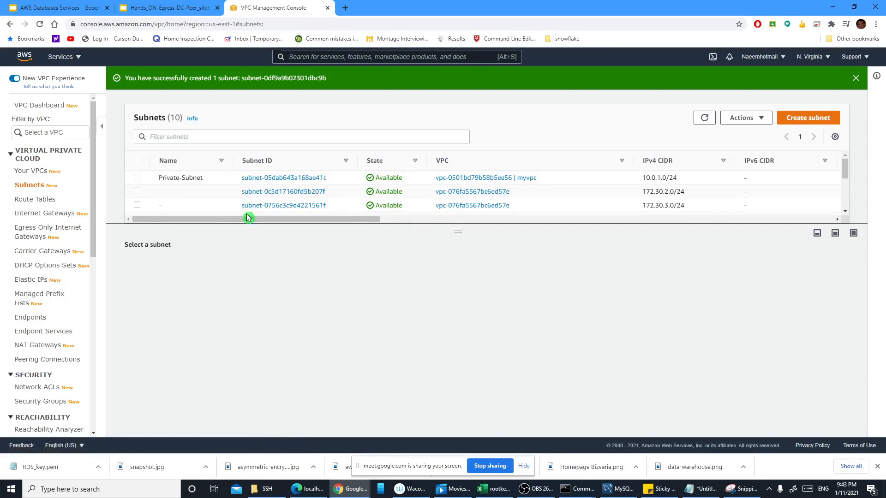
left_click_drag(248, 220, 198, 223)
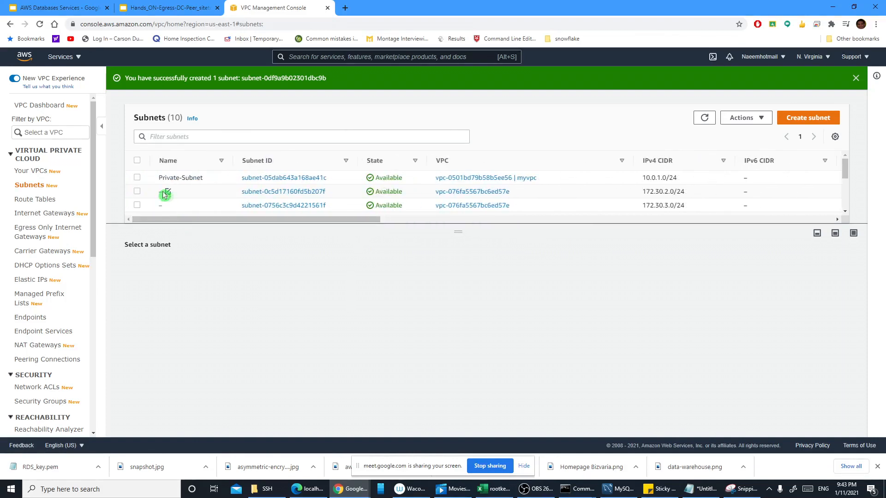
Review the details of the unnamed 172.30.2.0/24 subnet and return to the subnet list
left_click(308, 192)
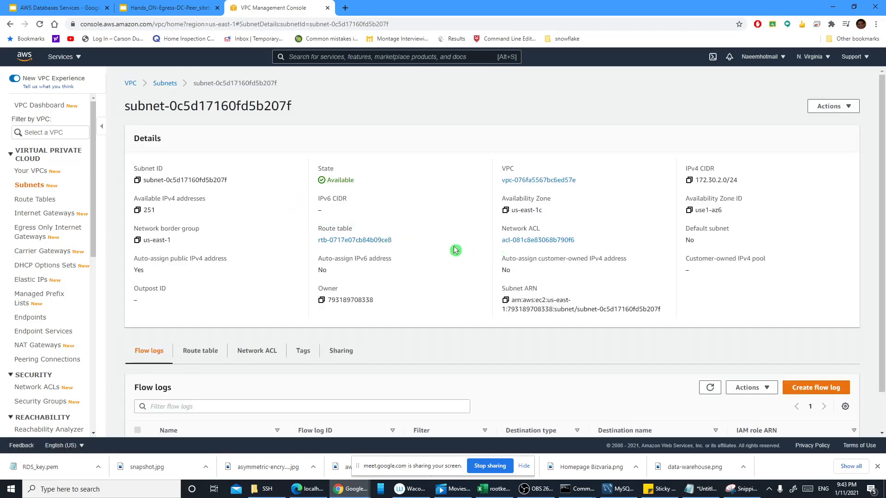
scroll(454, 250, "down", 1)
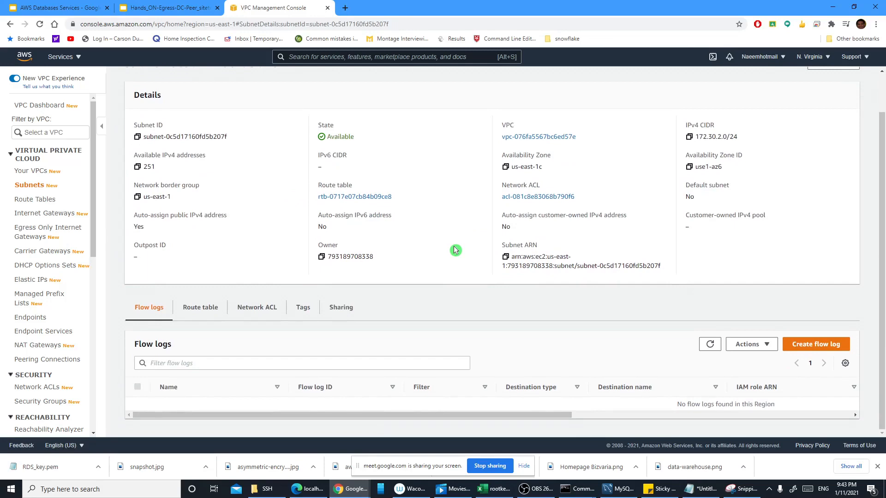
scroll(454, 250, "up", 1)
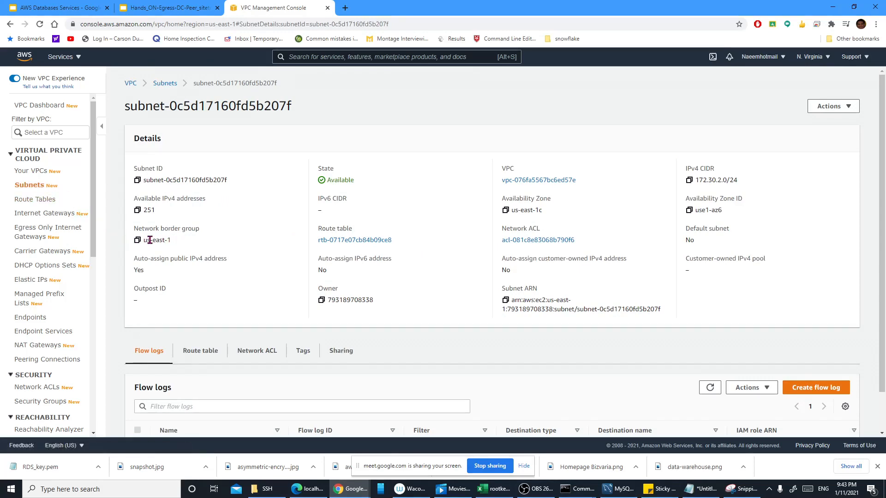
left_click(37, 188)
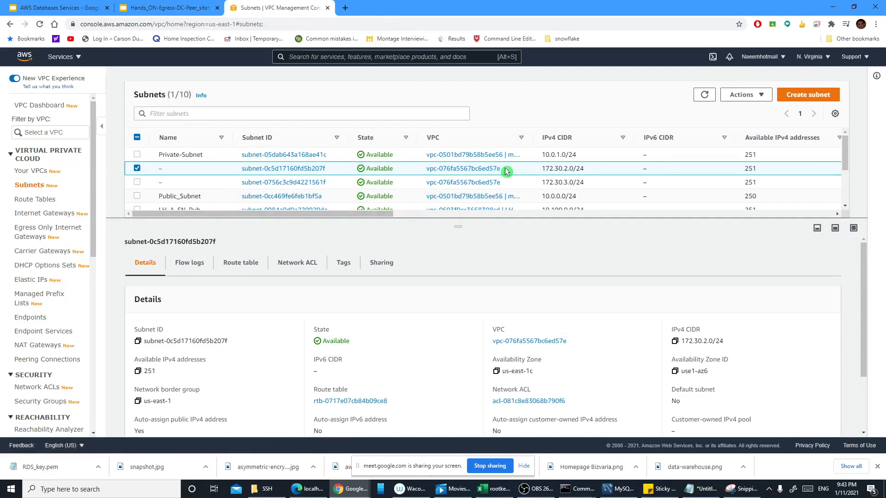
Filter the subnets by VPC ID vpc-076fa5567bc6ed57e, review the matching subnets and clear the filter
left_click_drag(507, 172, 424, 172)
key("ctrl+c")
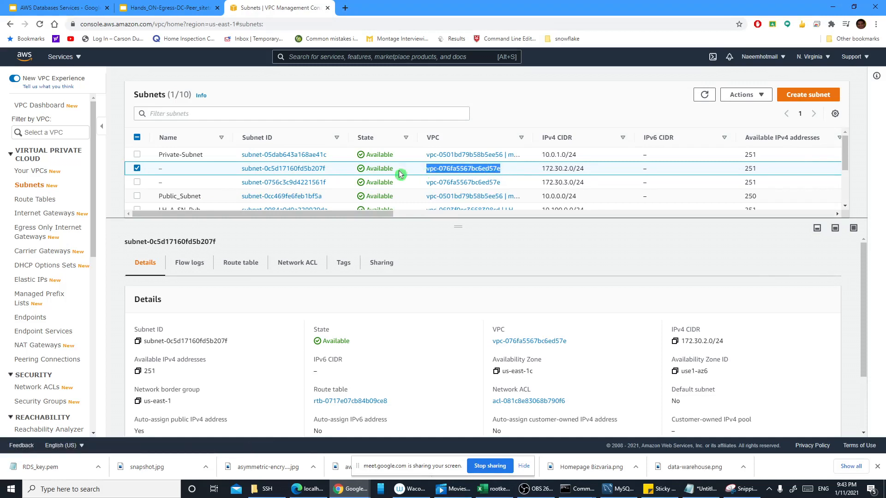
left_click(218, 110)
key("ctrl+v")
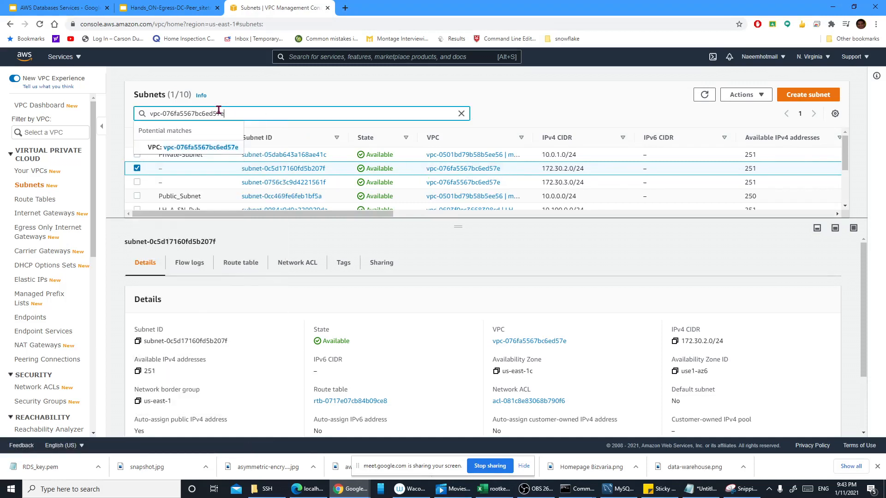
left_click(231, 149)
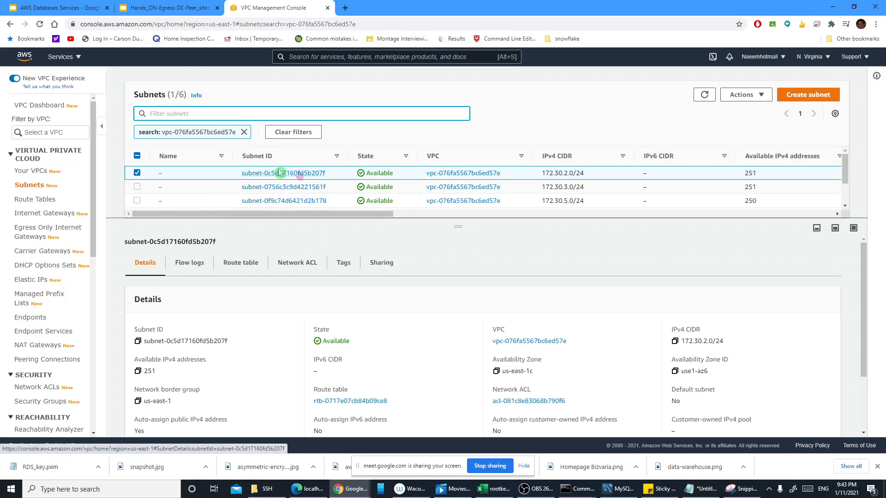
left_click_drag(342, 213, 314, 215)
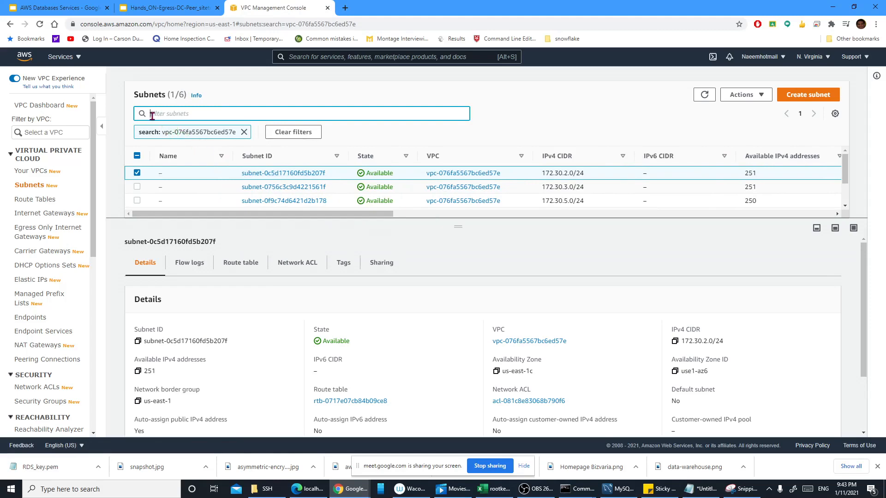
left_click(244, 132)
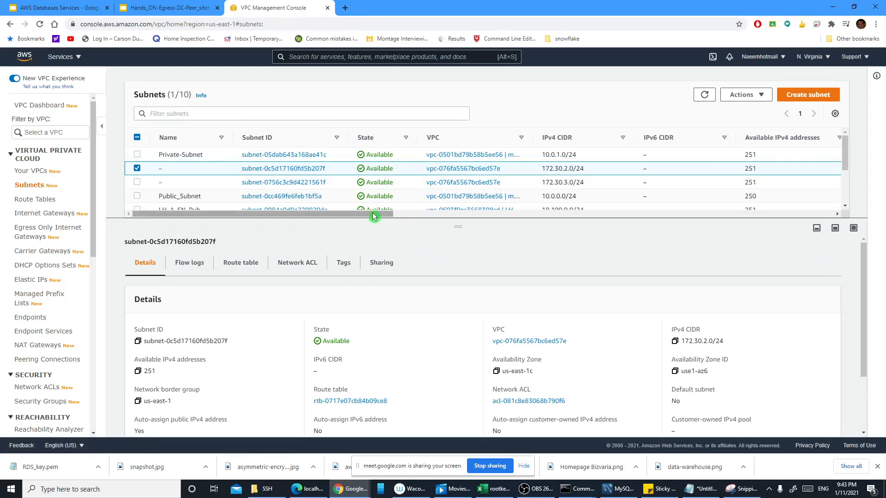
Open the VPC of the unnamed 172.30.2.0/24 subnet and copy its VPC ID
scroll(368, 194, "down", 2)
scroll(367, 193, "up", 2)
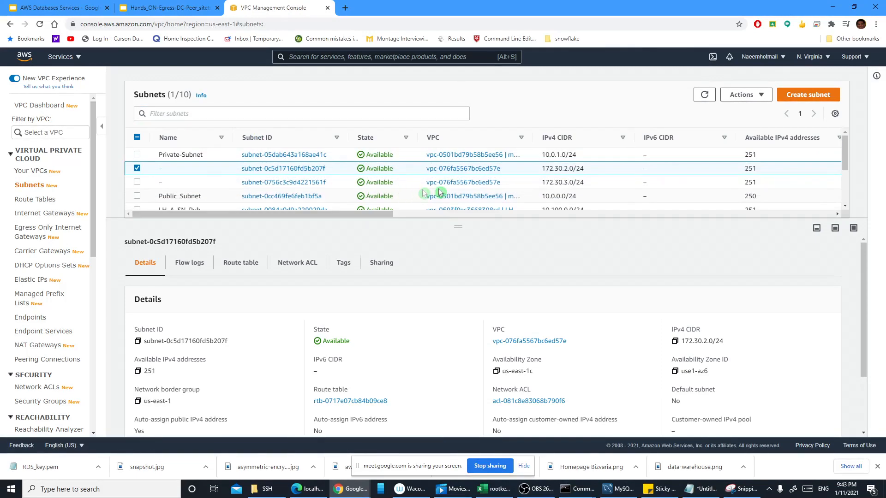
left_click(445, 173)
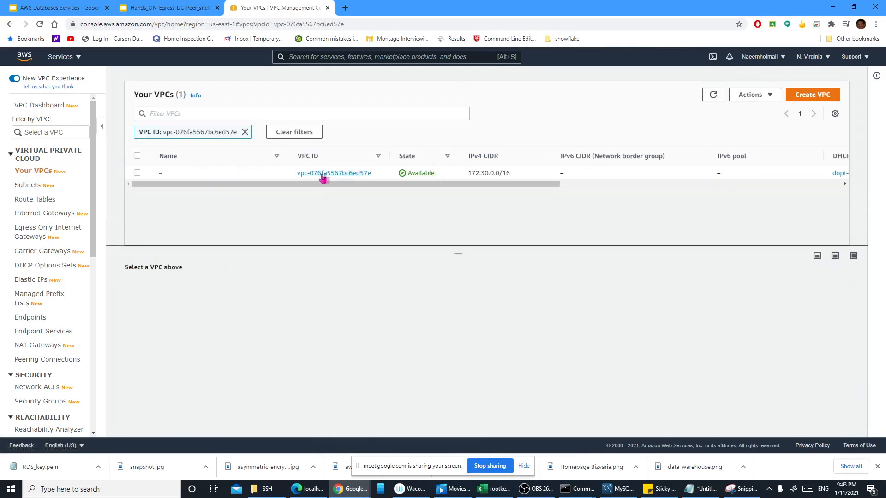
left_click_drag(382, 176, 295, 174)
key("ctrl+c")
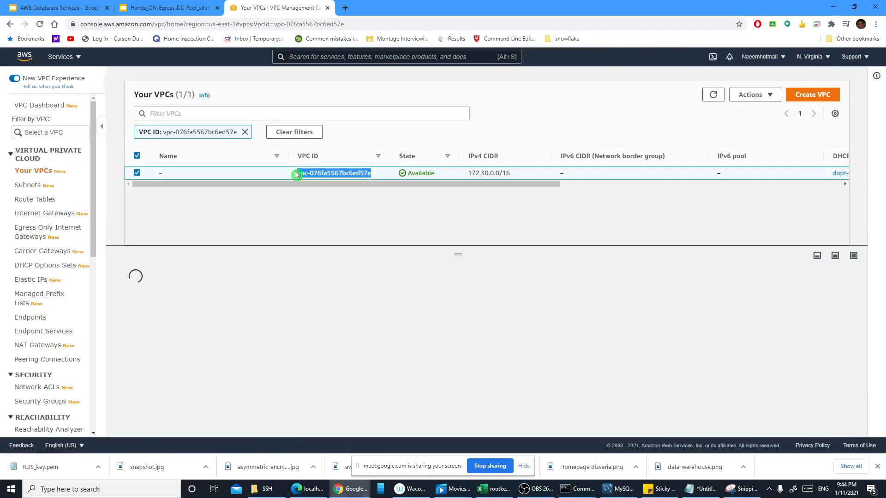
Return to the subnet list, review the subnets matching the copied VPC ID vpc-076fa5567bc6ed57e and clear the search
left_click(245, 131)
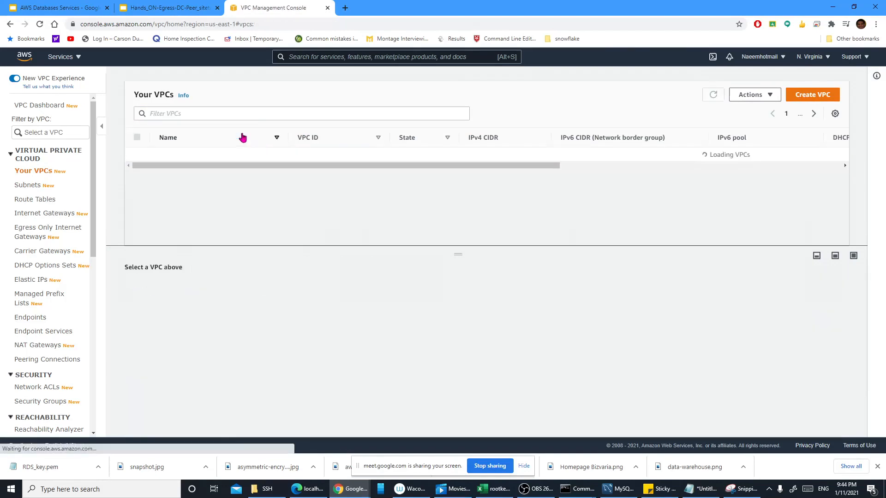
left_click(37, 186)
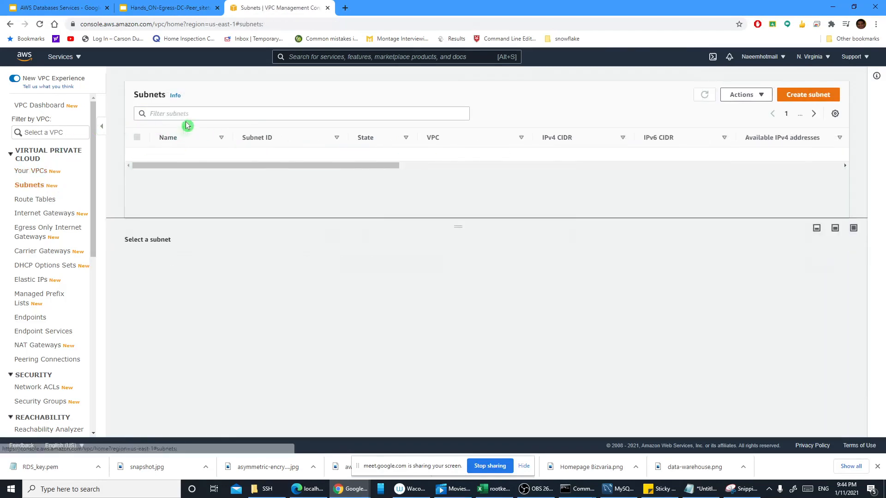
left_click(189, 113)
key("ctrl+v")
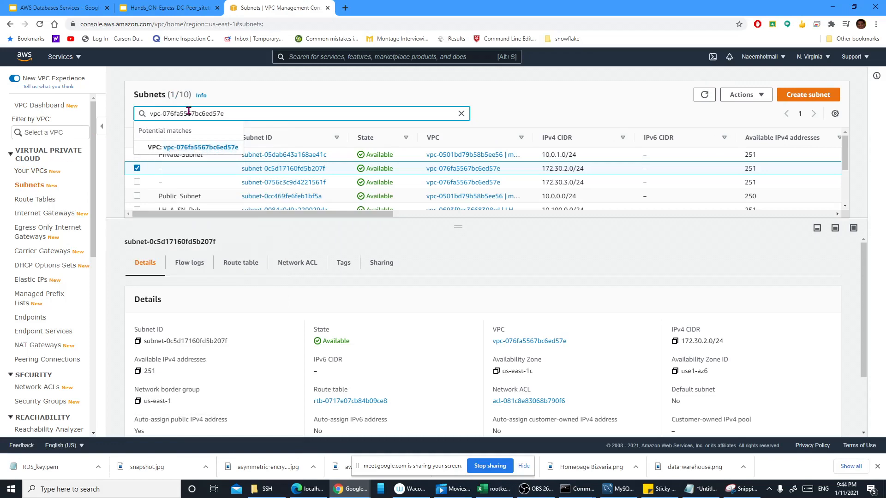
key("Return")
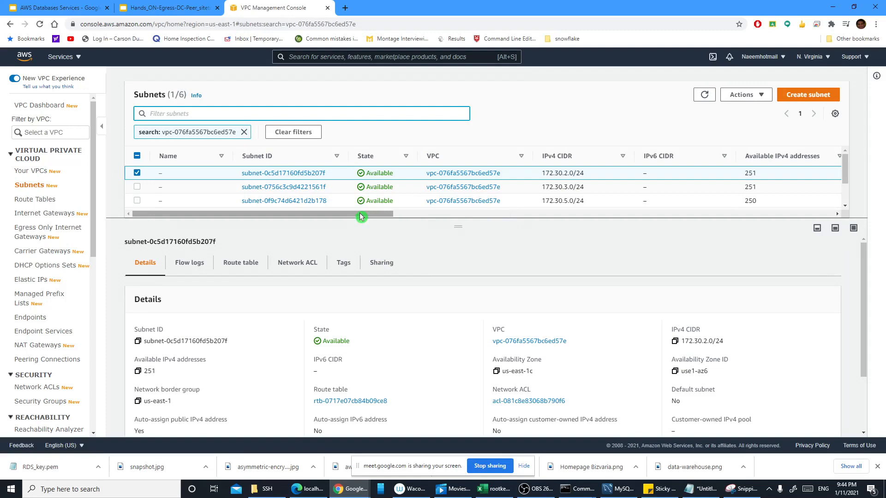
left_click(244, 132)
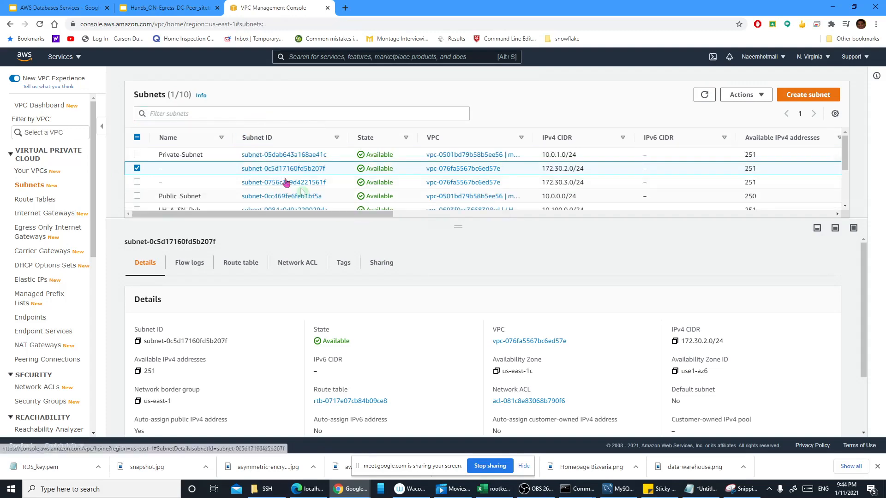
Widen the VPC column to read the full VPC names and locate the subnets belonging to LH_VPC_A
scroll(292, 187, "down", 3)
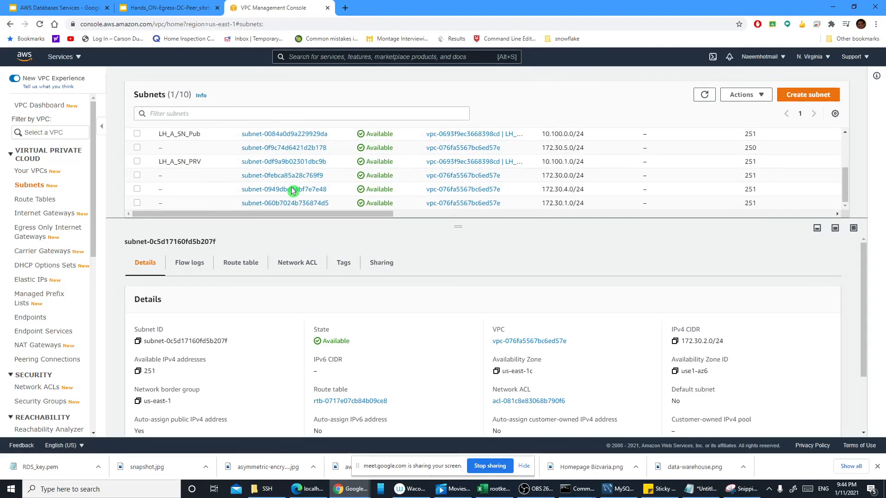
scroll(291, 191, "up", 2)
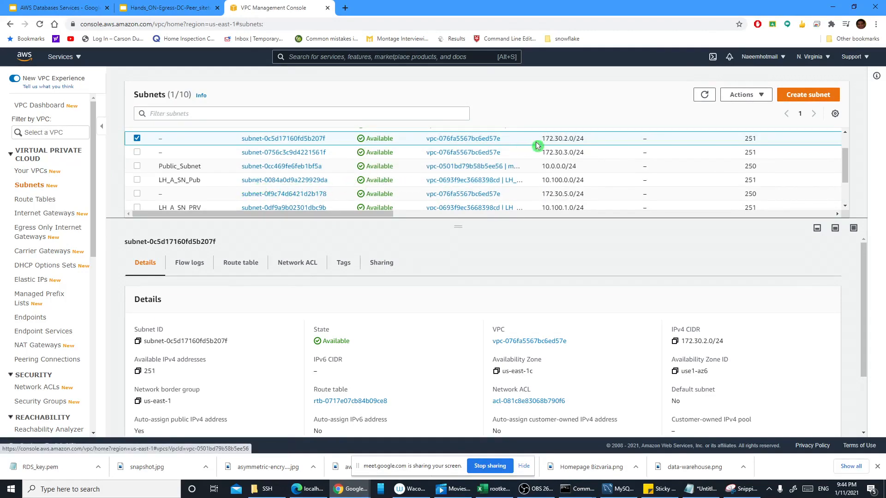
scroll(524, 143, "up", 1)
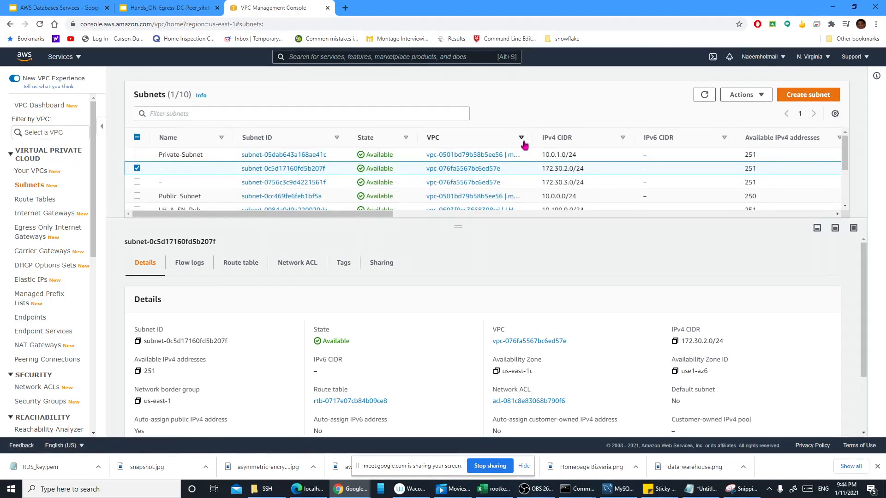
left_click_drag(531, 138, 613, 135)
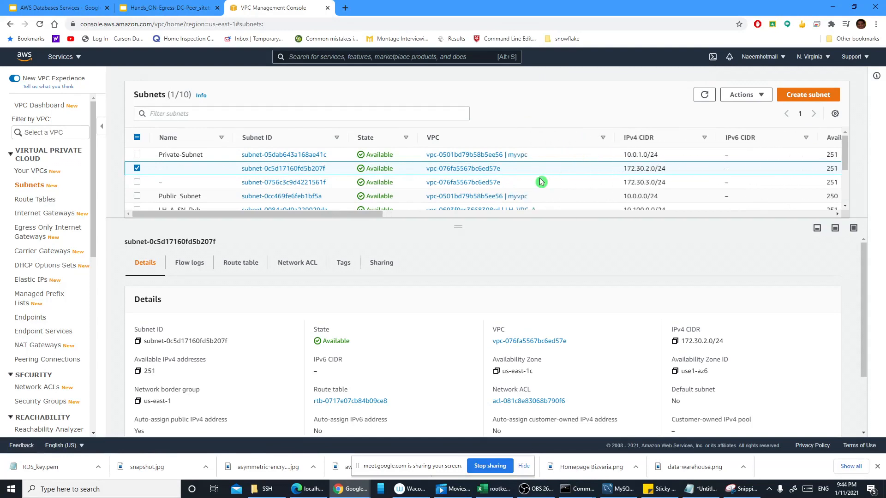
scroll(538, 180, "down", 3)
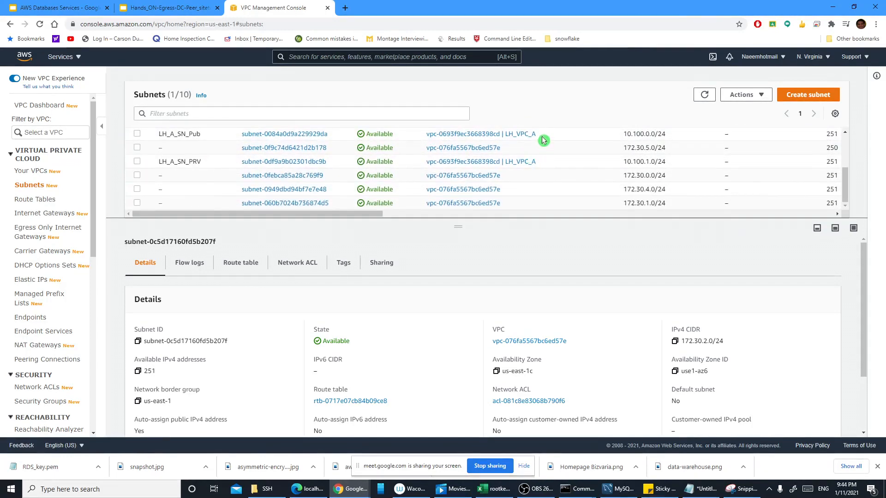
Try to filter the subnets by the copied text vpc-0693f9ec3668398cd | LH_VPC_A and clear the filter
left_click_drag(543, 139, 422, 167)
key("ctrl+c")
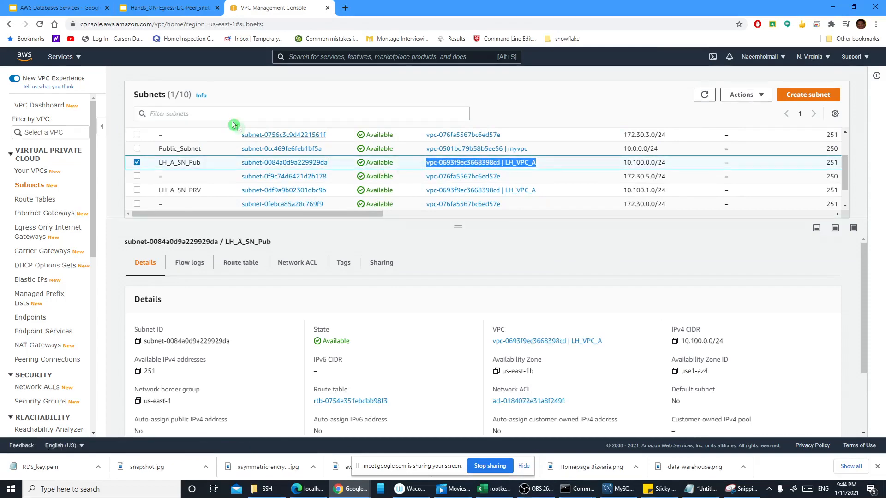
left_click(219, 114)
key("ctrl+v")
left_click(221, 126)
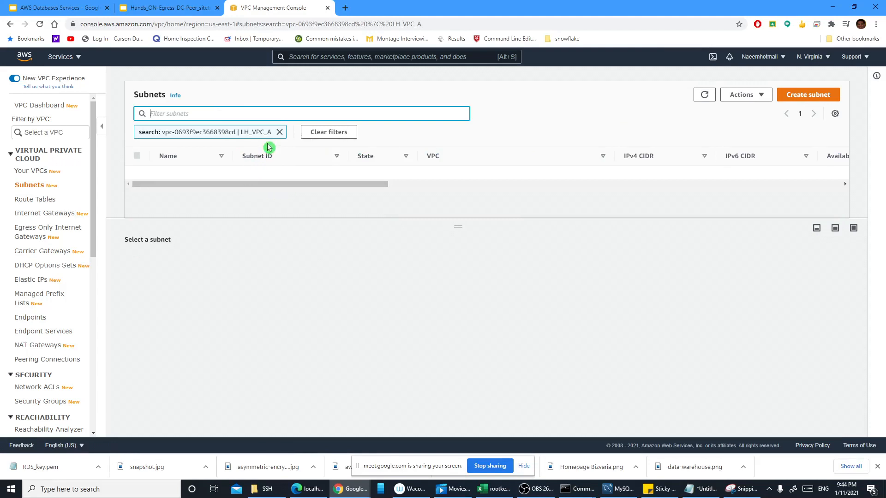
left_click(280, 133)
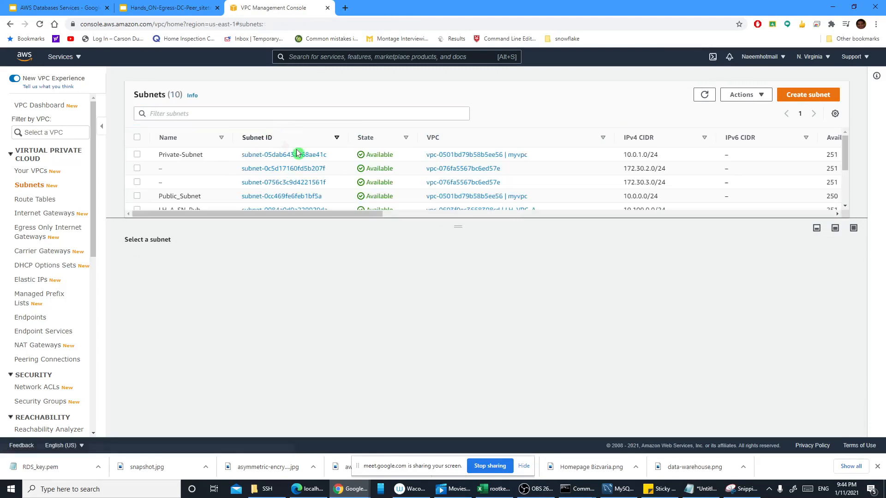
Filter the subnets by LH_VPC_A's VPC ID, vpc-0693f9ec3668398cd, copied from the LH_A_SN_Pub entry
left_click_drag(386, 219, 388, 299)
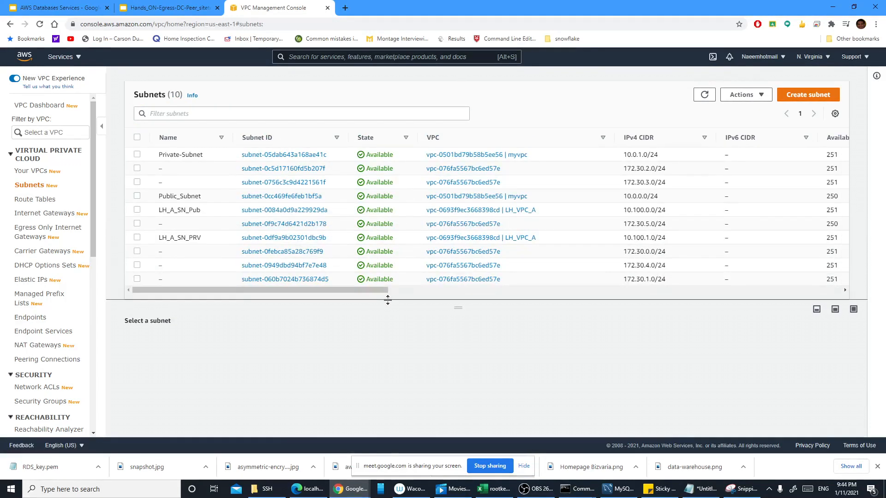
left_click_drag(421, 211, 501, 214)
key("ctrl+c")
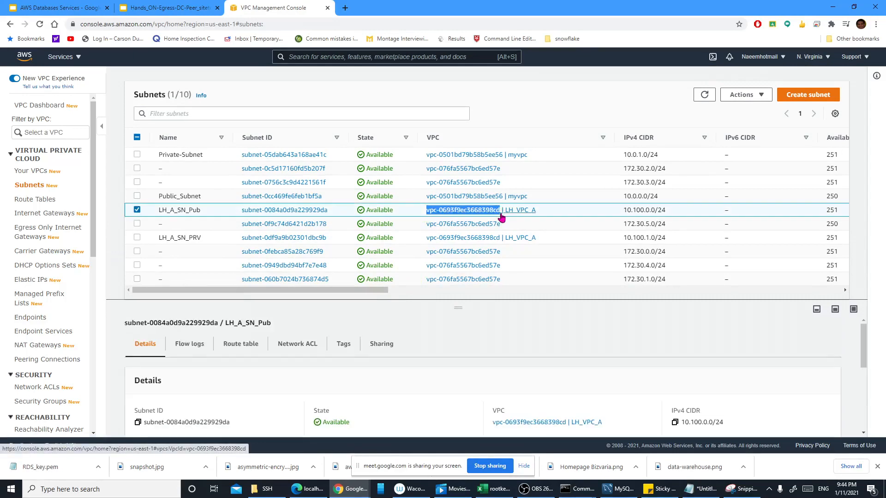
left_click(206, 111)
key("ctrl+v")
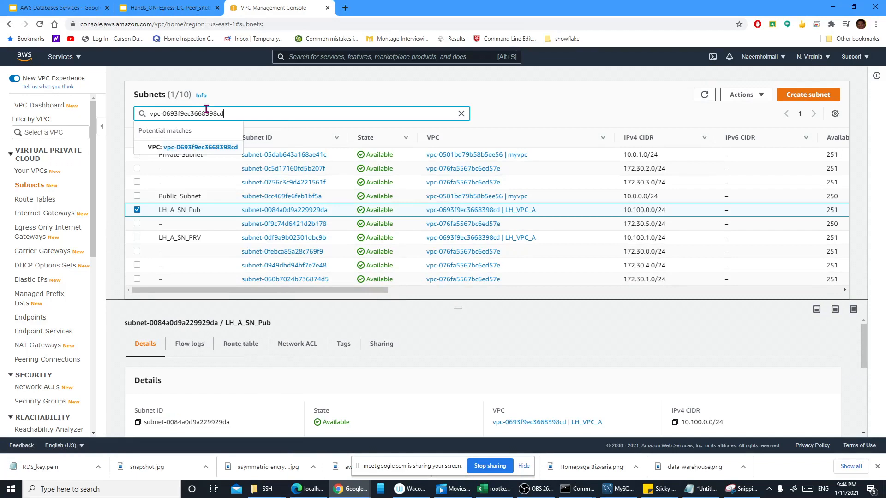
key("Return")
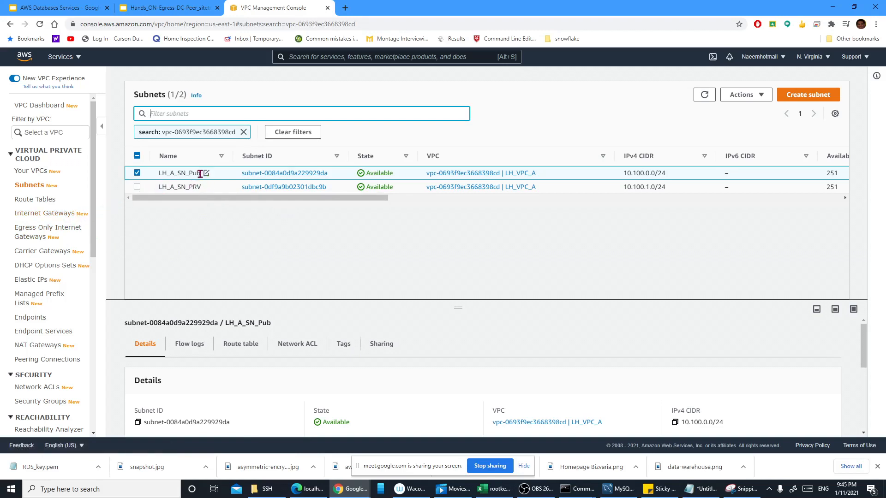
Open the details of the LHR_IGW internet gateway to check its VPC attachment
left_click(64, 216)
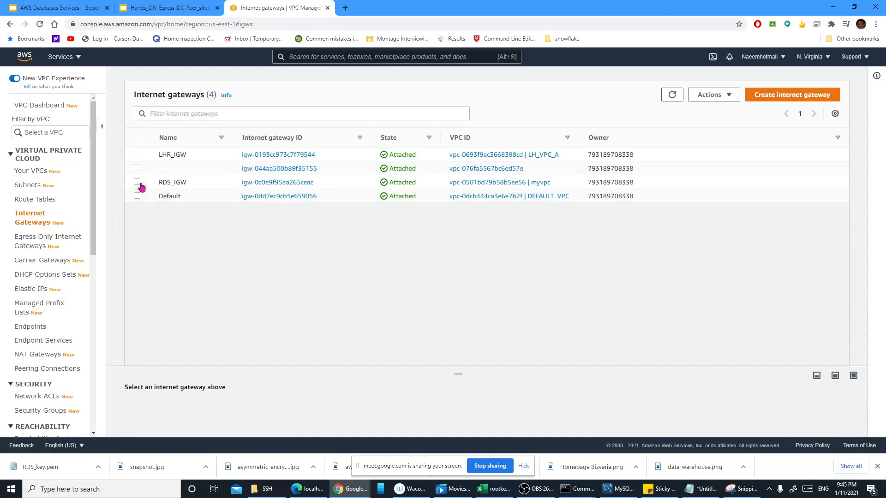
left_click(137, 156)
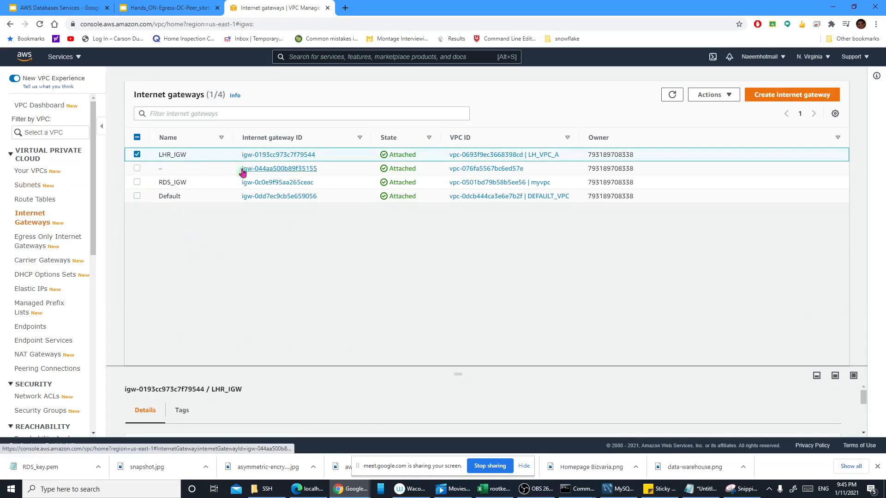
left_click(261, 156)
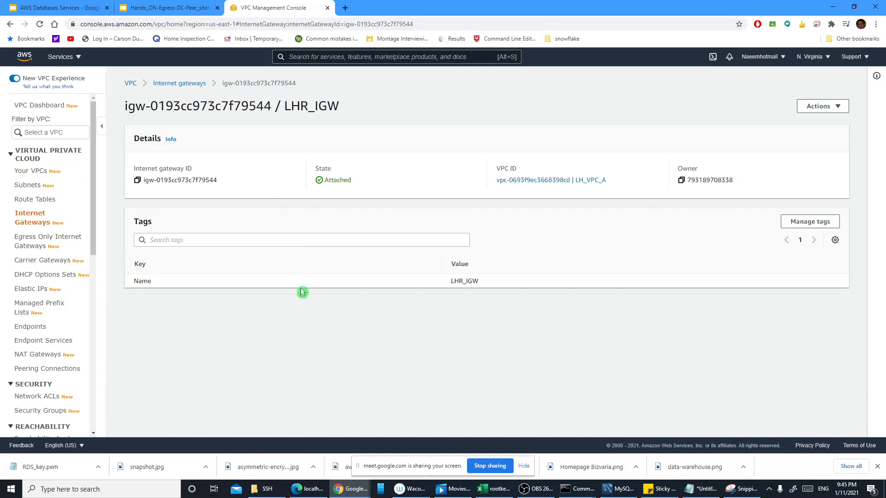
Filter the route tables by LH_VPC_A's VPC ID, vpc-0693f9ec3668398cd, copied from its route table entry
left_click(41, 202)
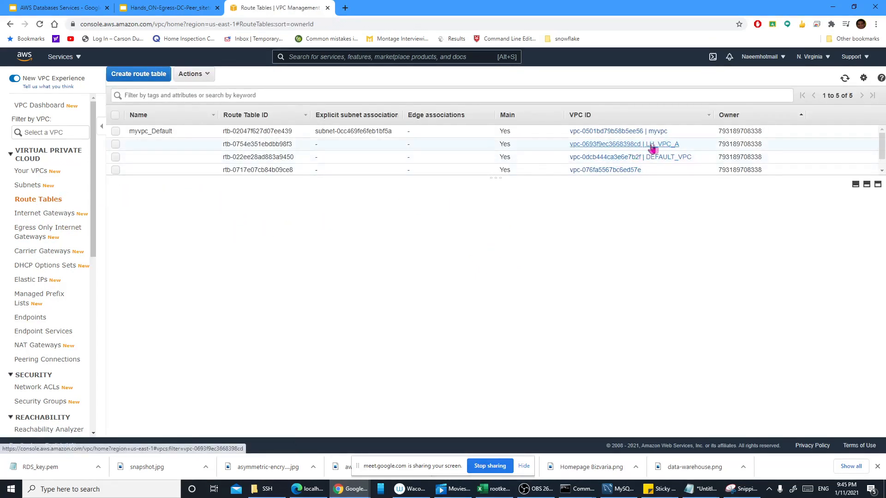
left_click_drag(570, 144, 641, 148)
key("ctrl+c")
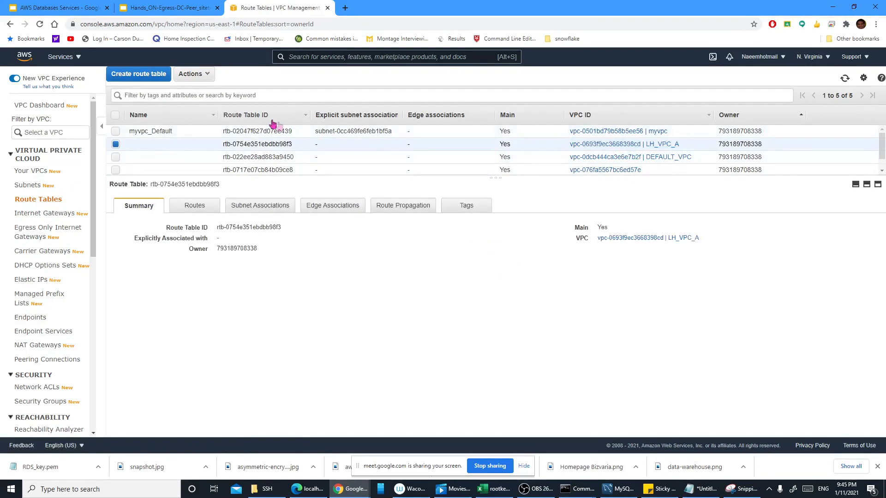
left_click(216, 92)
key("ctrl+v")
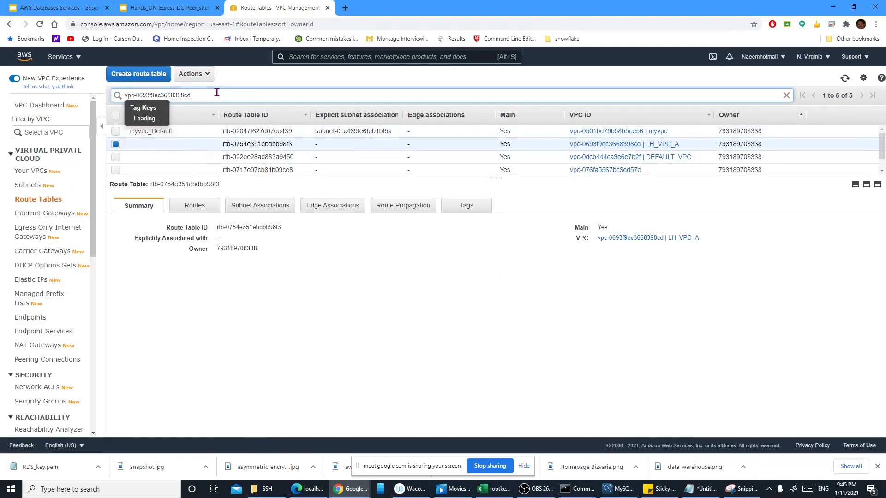
key("Return")
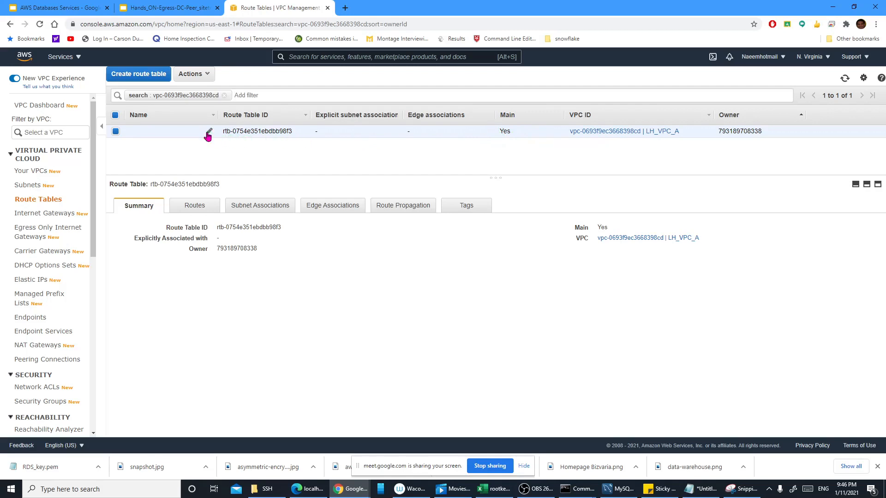
Name the main route table of LH_VPC_A LH_A_DEFAULT
left_click(208, 133)
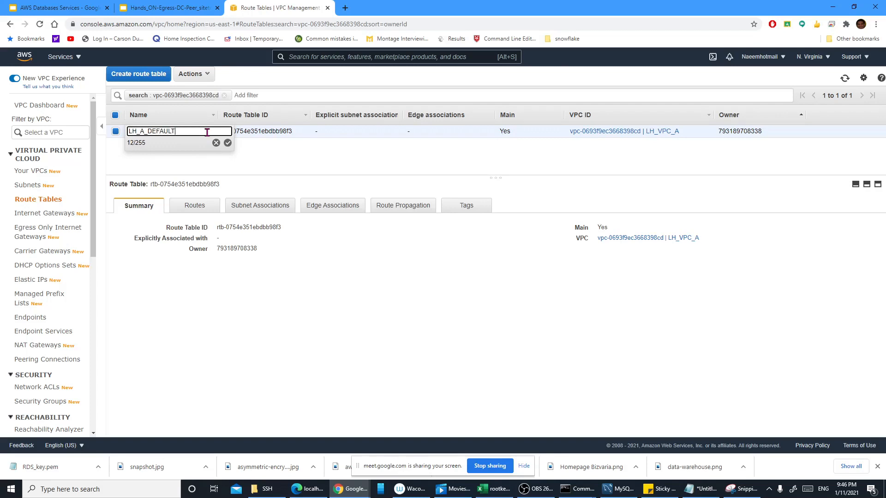
left_click(227, 143)
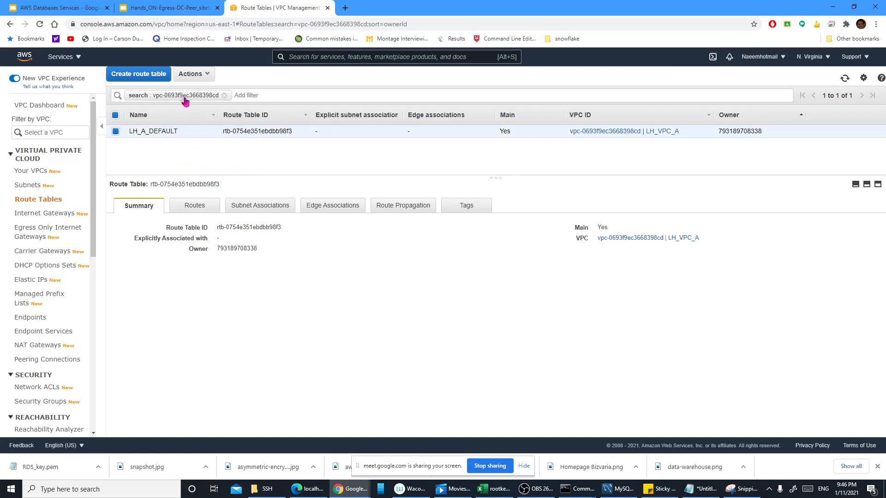
left_click(160, 80)
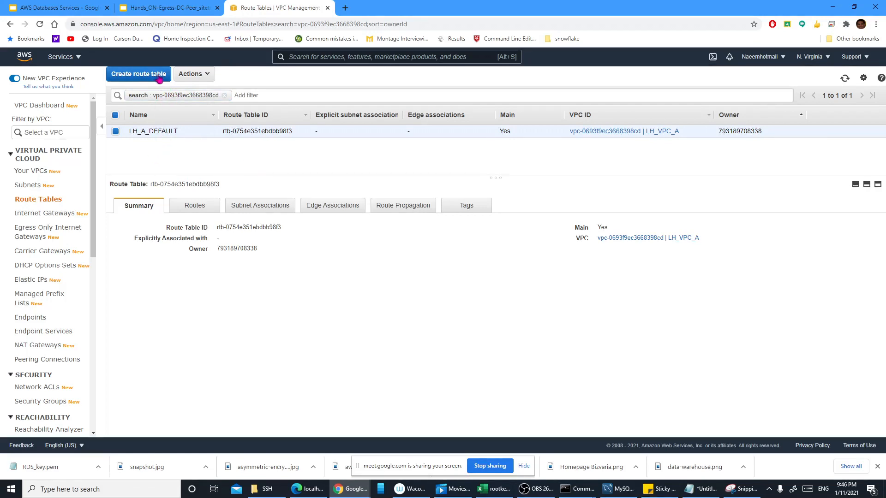
Review LH_A_DEFAULT's routes and full subnet association names, and compare them with the VPC peering diagram in the presentation
left_click(200, 207)
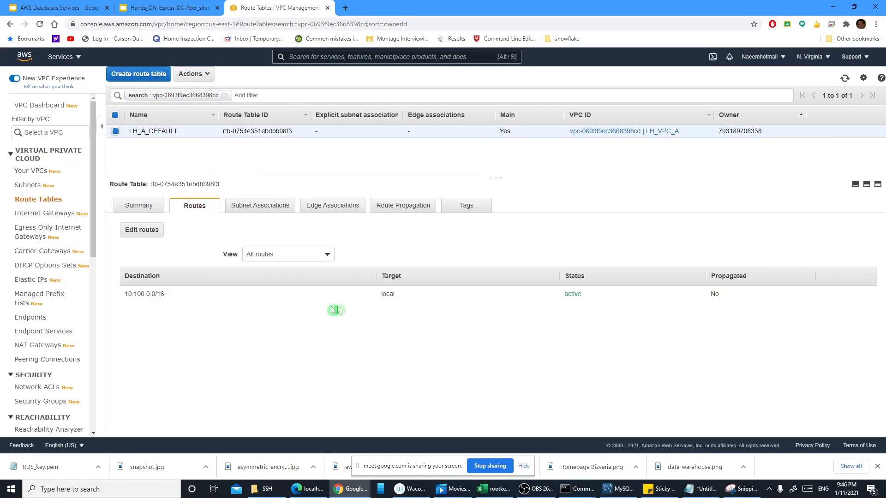
left_click(273, 209)
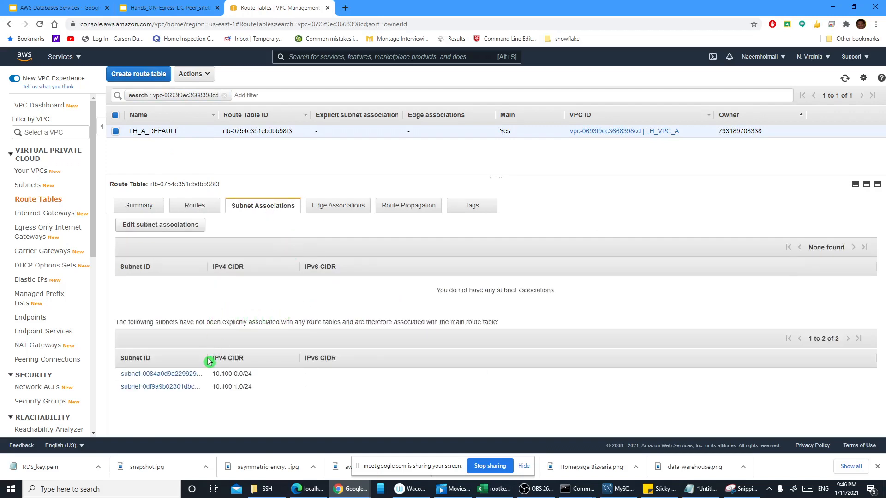
left_click_drag(206, 359, 276, 363)
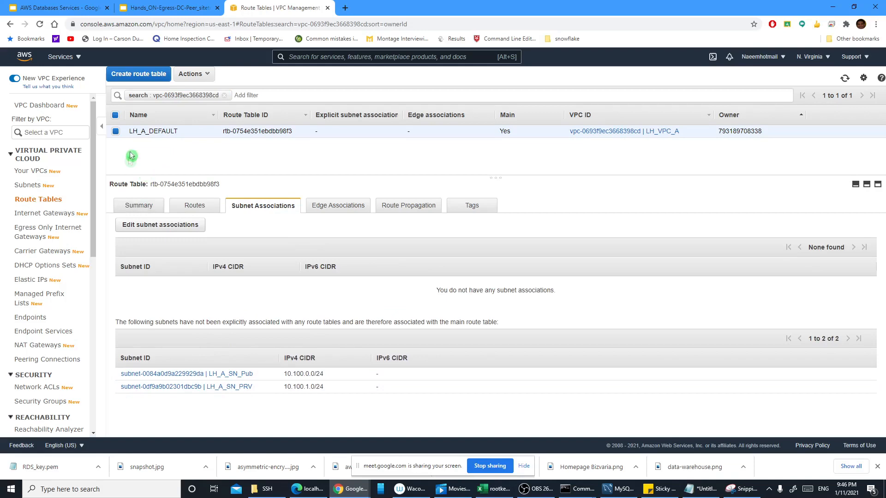
left_click(192, 8)
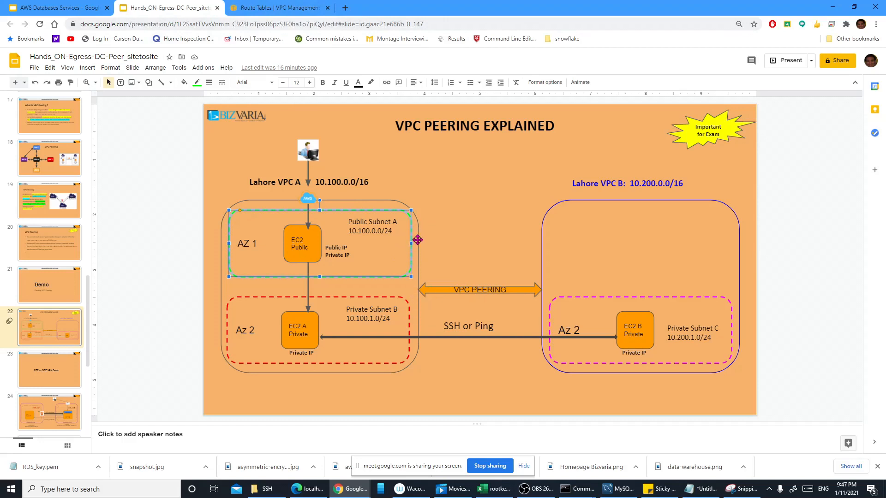
left_click(259, 6)
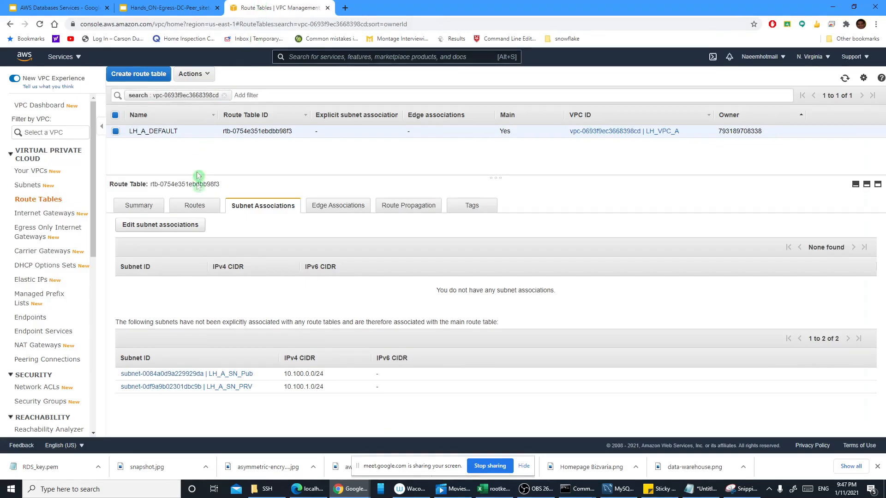
Create a route table with the name tag VPC_LH_A_PUB in the VPC LH_VPC_A
left_click(160, 78)
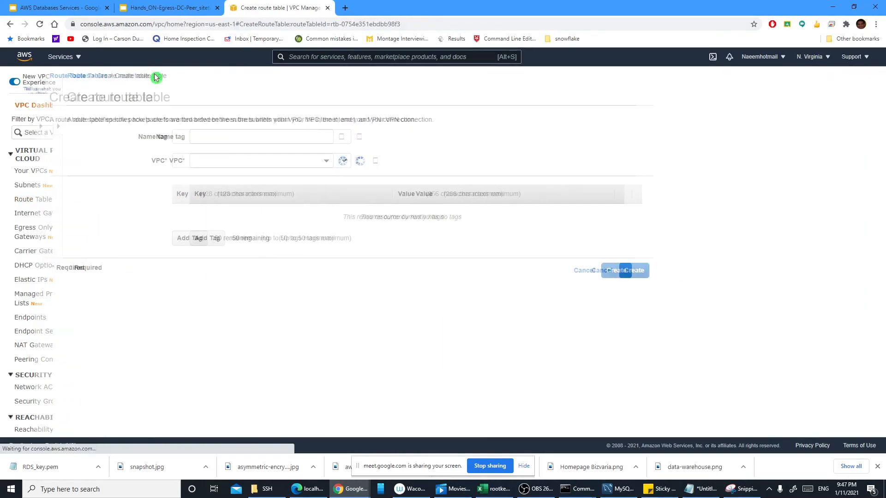
left_click(184, 138)
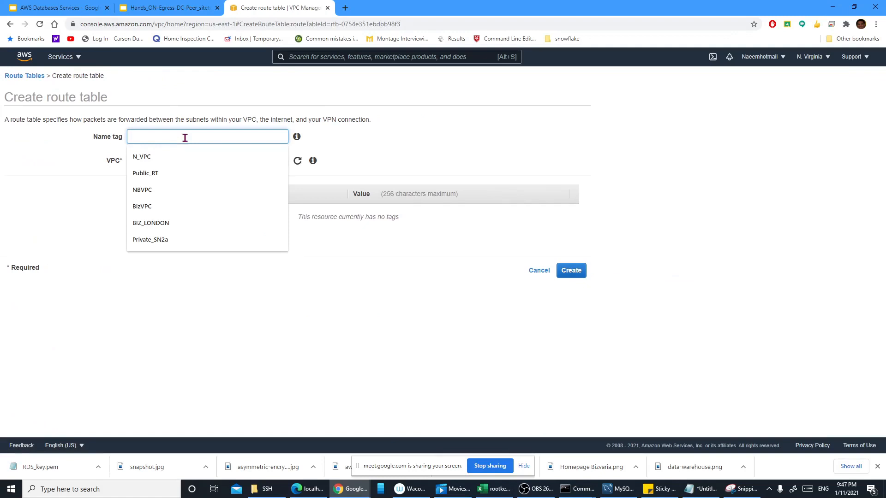
type("VPC_LH_A_PUB")
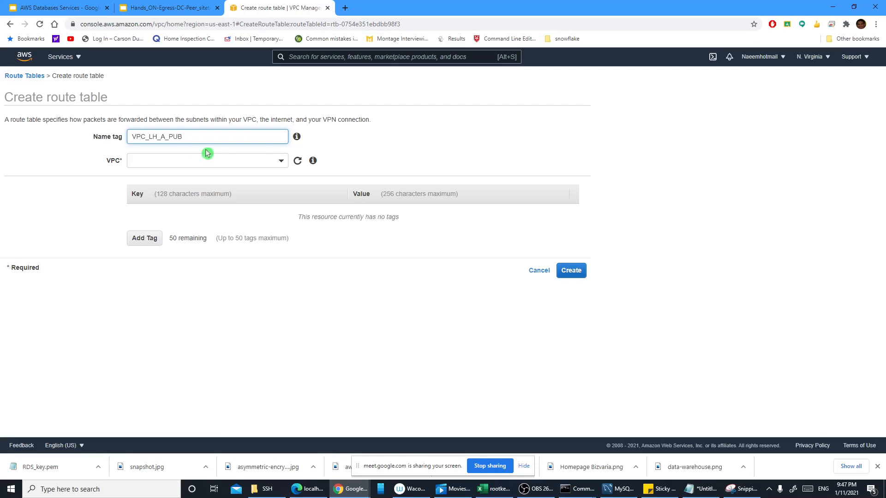
left_click(334, 141)
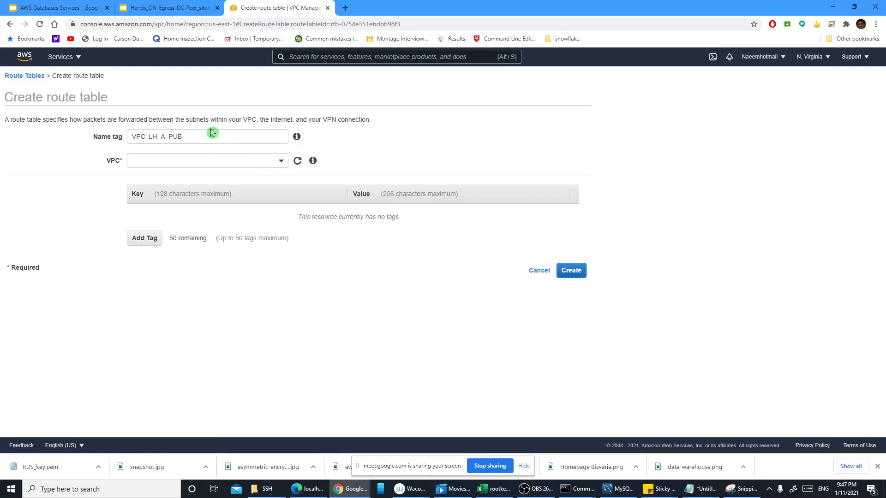
left_click(280, 164)
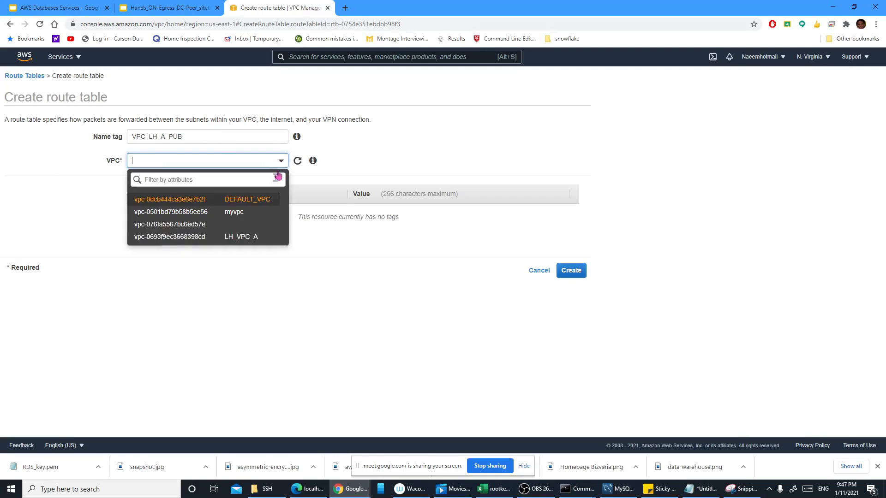
left_click(243, 240)
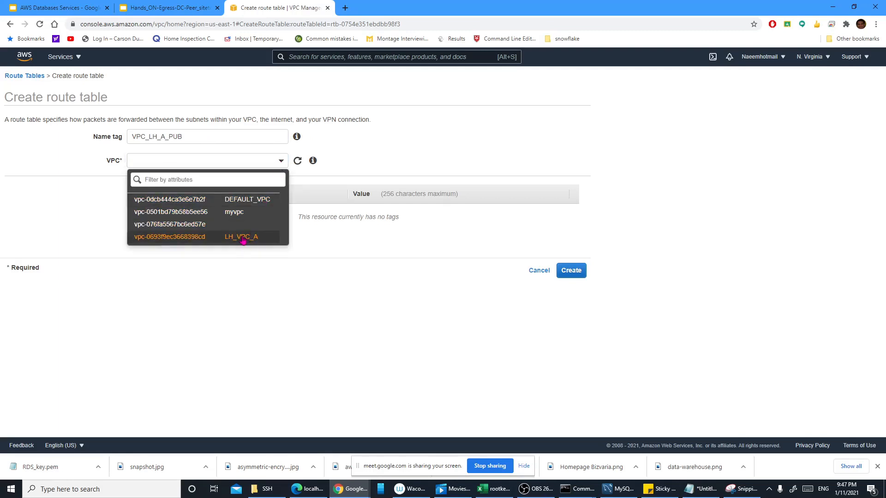
left_click(243, 238)
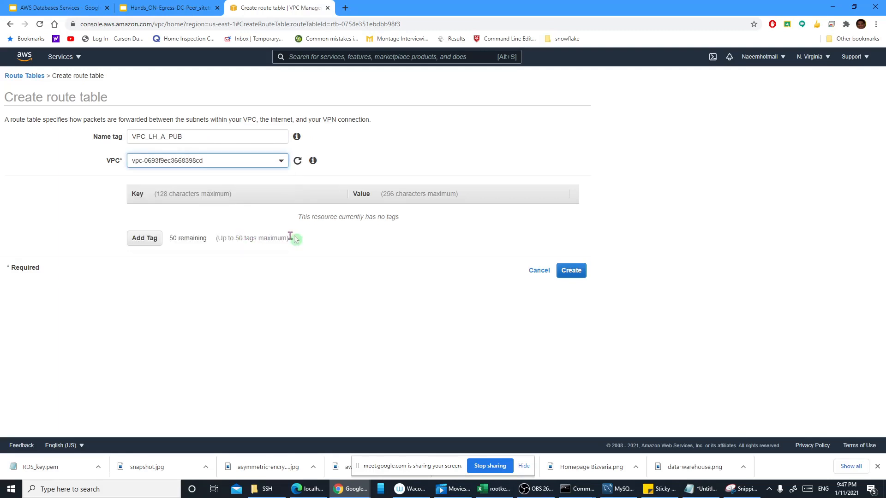
left_click(570, 273)
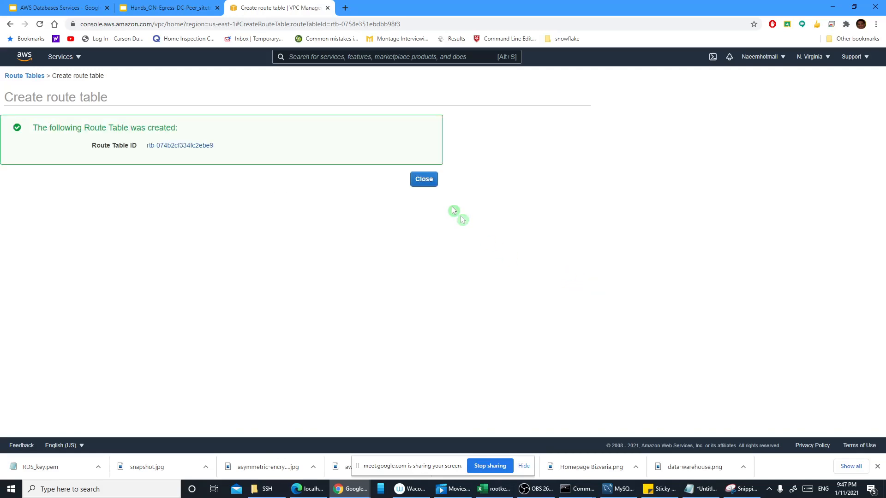
left_click(424, 179)
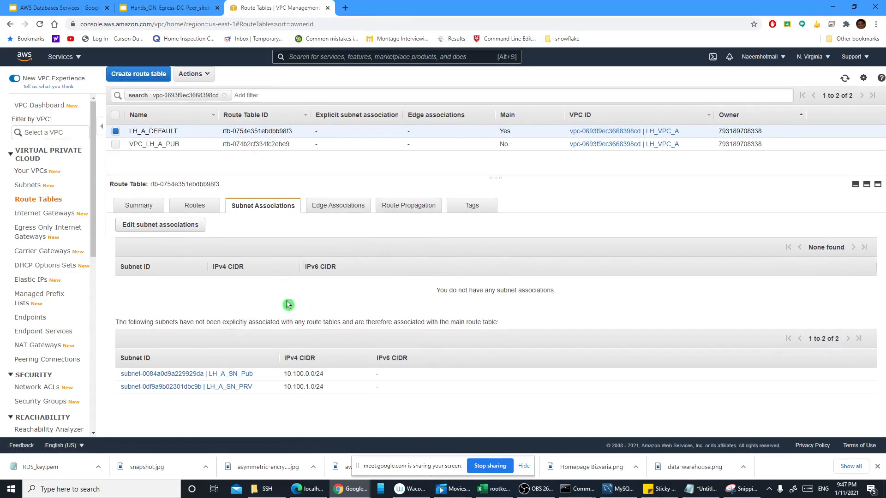
Recheck the routes and subnet associations of LH_A_DEFAULT alongside the new public route table
left_click(191, 228)
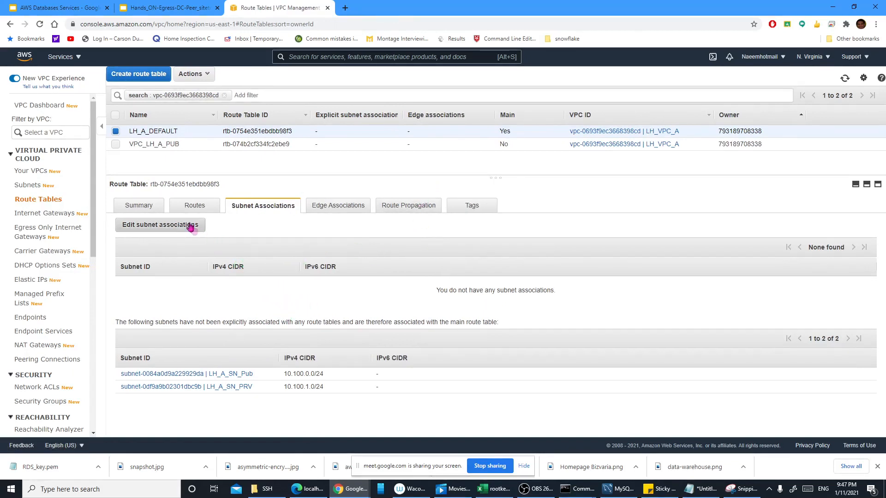
left_click(196, 209)
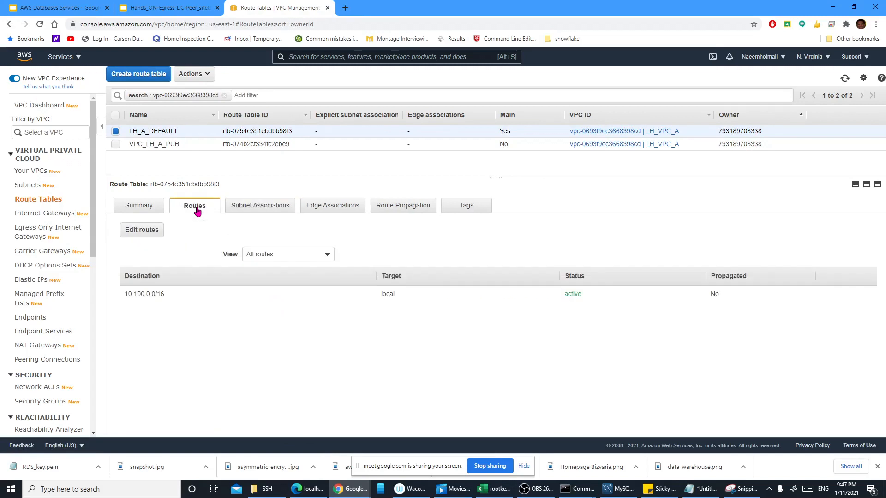
left_click(252, 209)
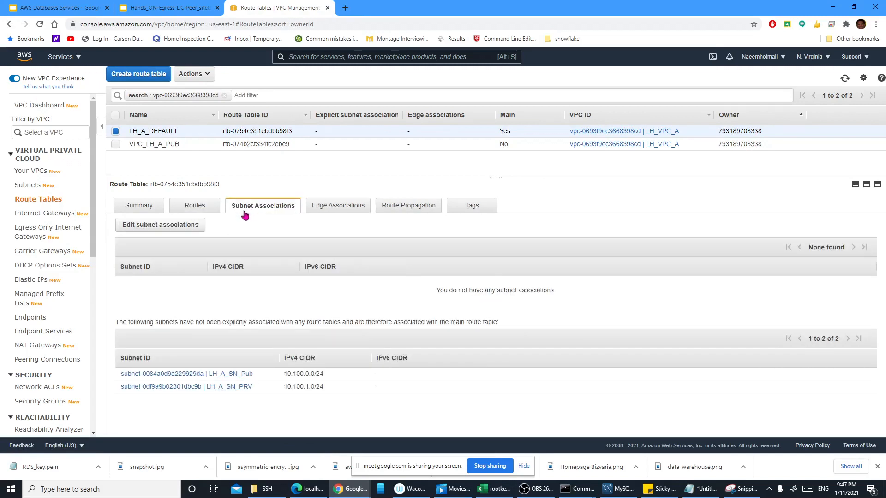
Add a route in LH_A_DEFAULT for destination 0.0.0.0/0 targeting the internet gateway LHR_IGW and save the routes
left_click(205, 210)
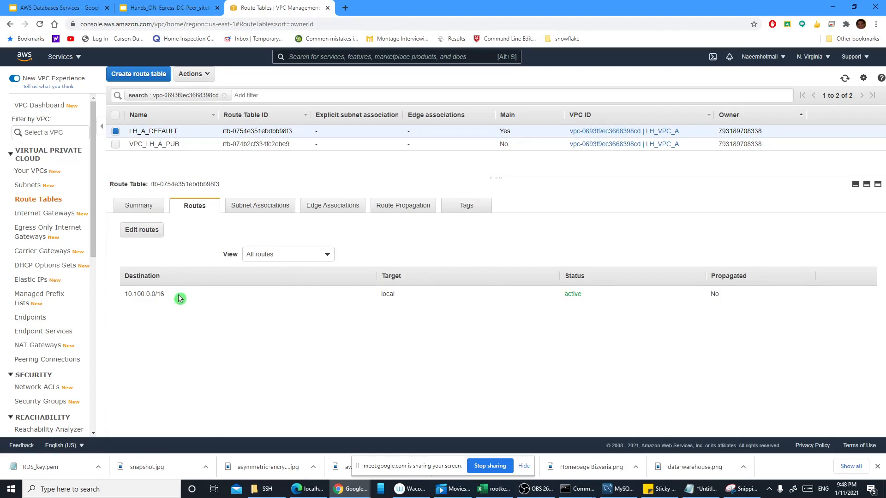
left_click(151, 231)
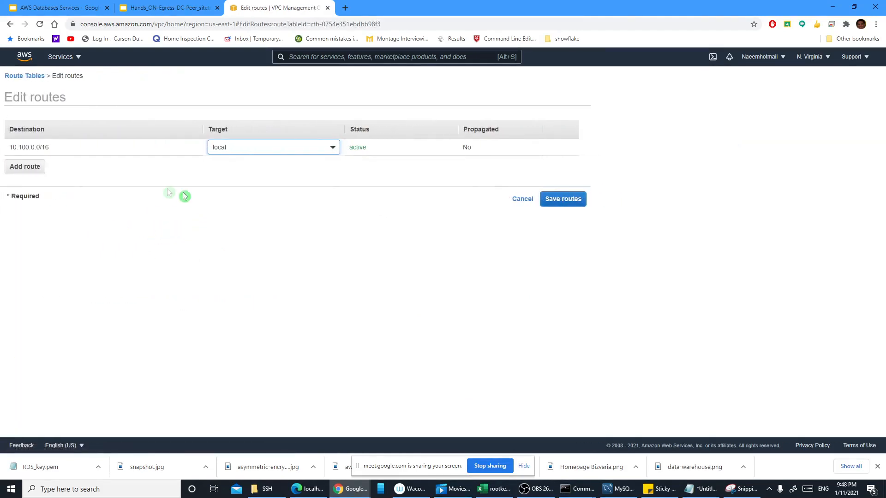
left_click(29, 170)
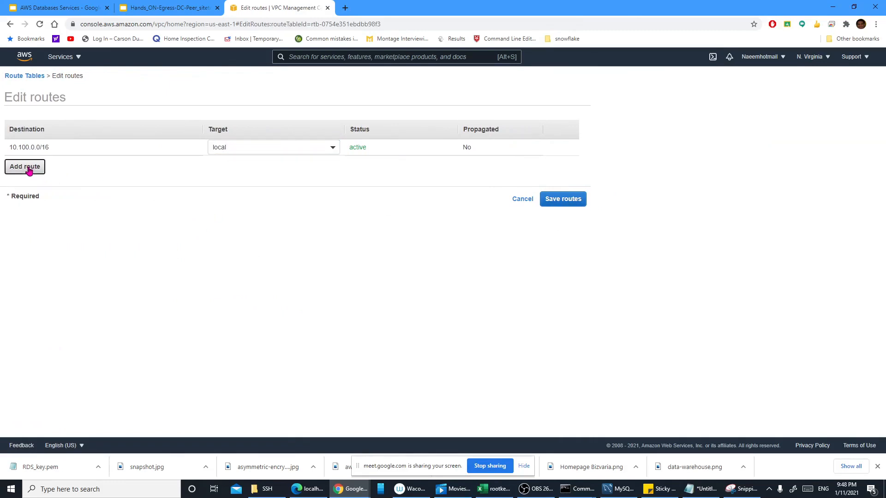
left_click(60, 167)
left_click(40, 183)
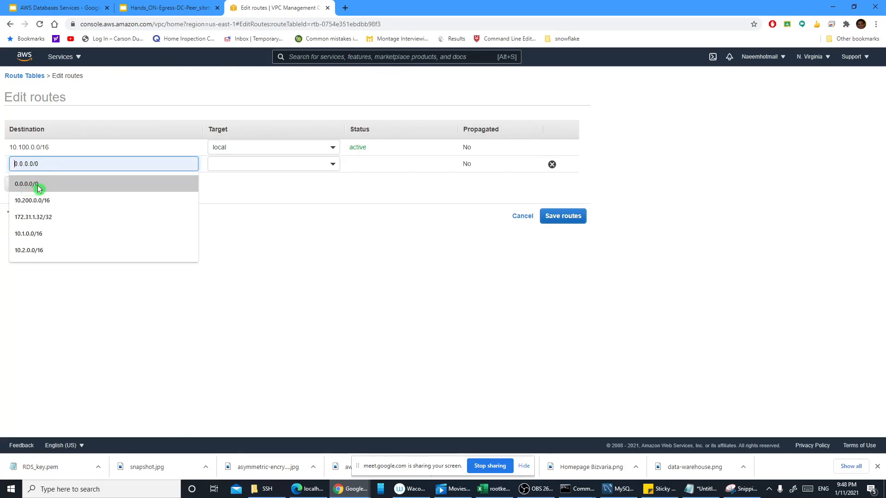
left_click(37, 185)
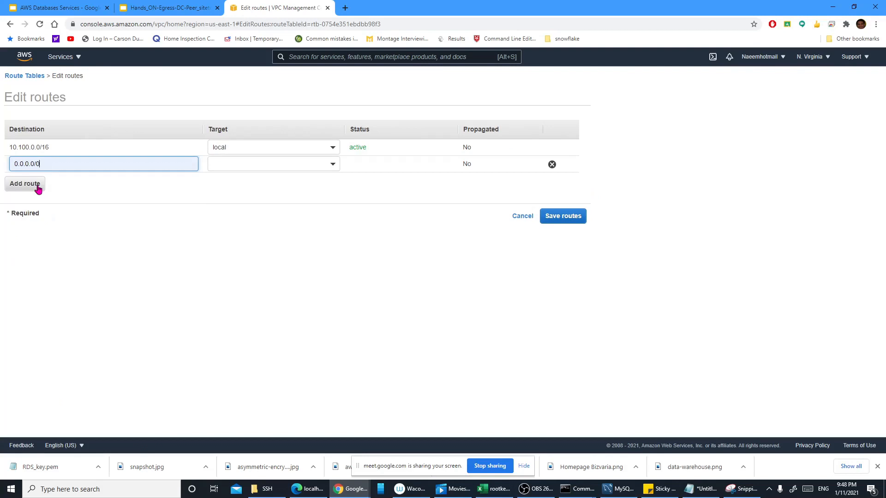
left_click(331, 167)
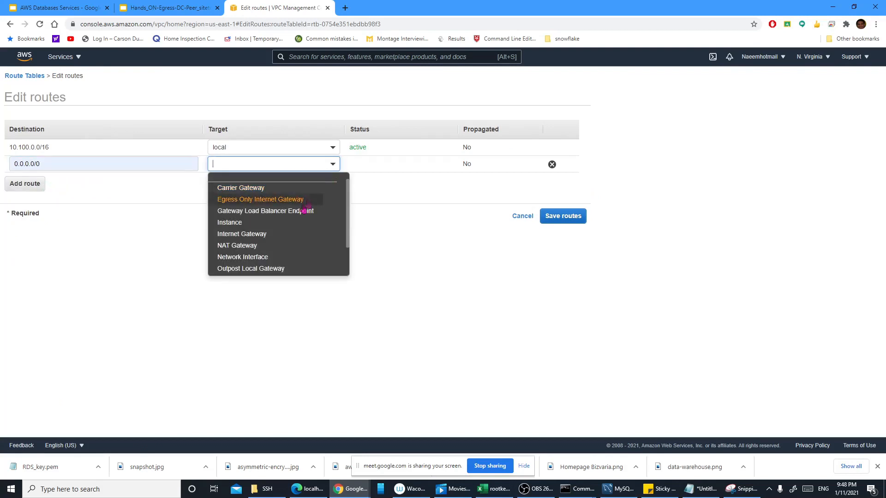
left_click(257, 234)
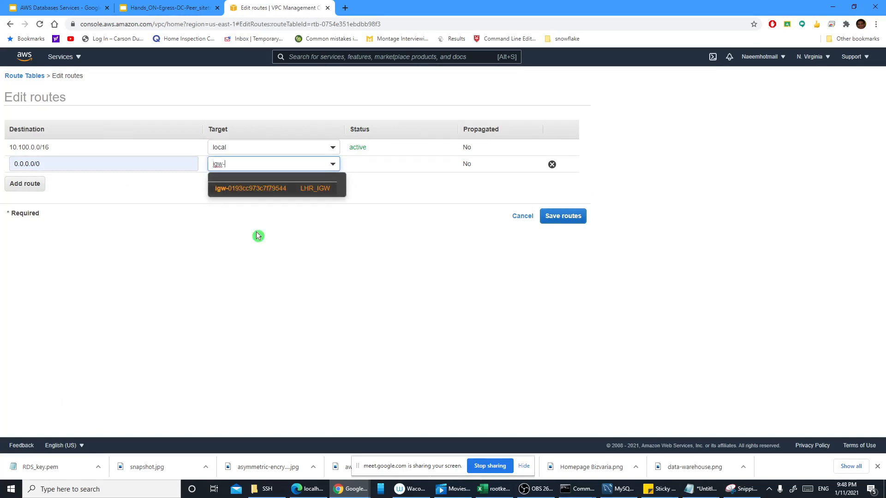
left_click(257, 189)
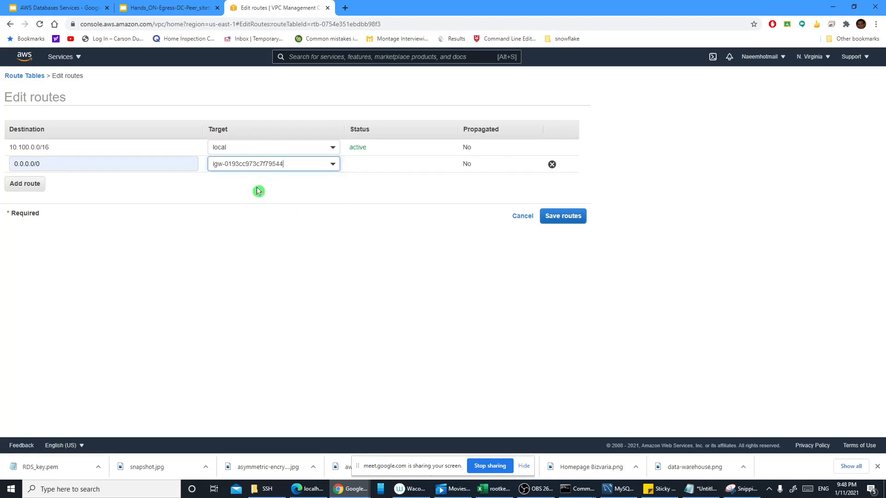
left_click(565, 218)
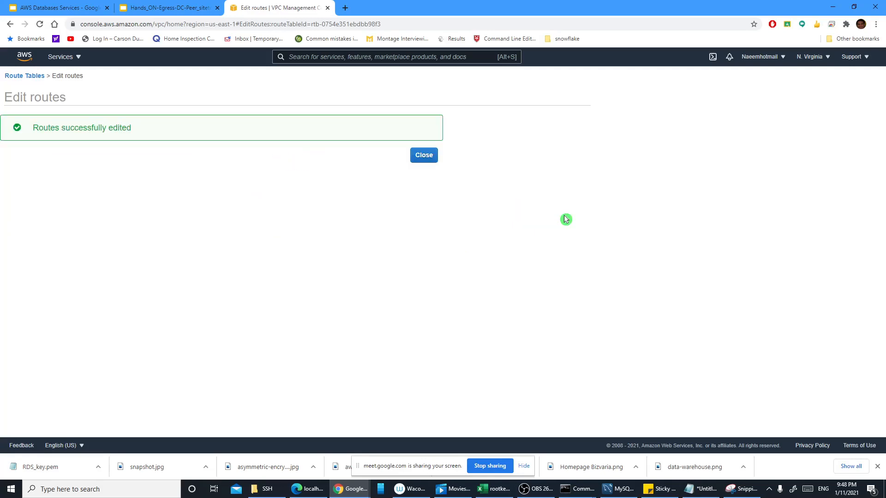
left_click(425, 157)
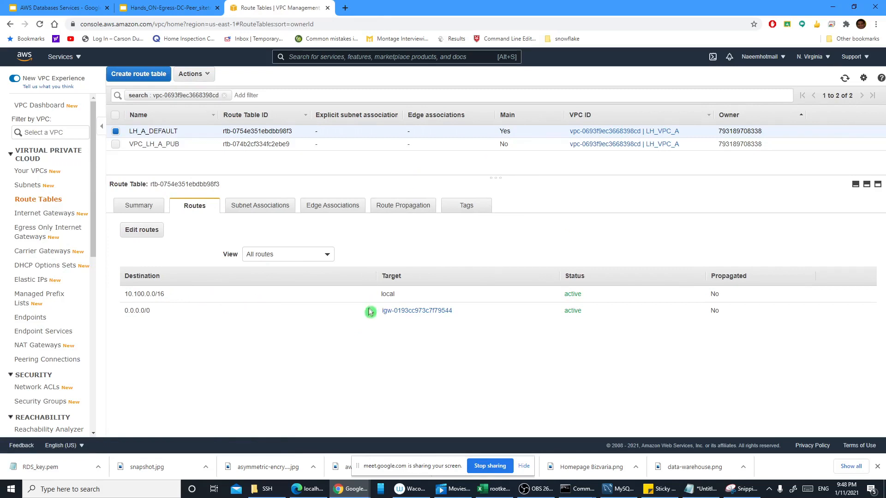
Explicitly associate the subnet LH_A_SN_Pub with the route table LH_A_DEFAULT
left_click(257, 207)
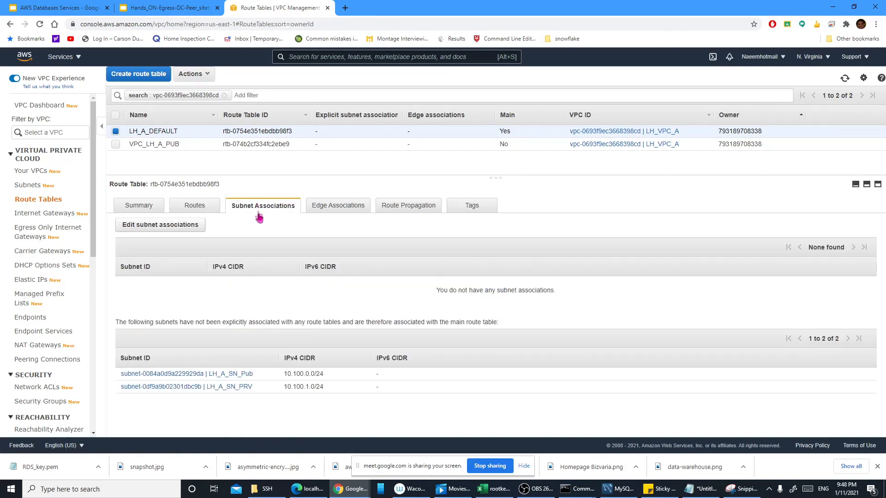
left_click_drag(281, 359, 305, 365)
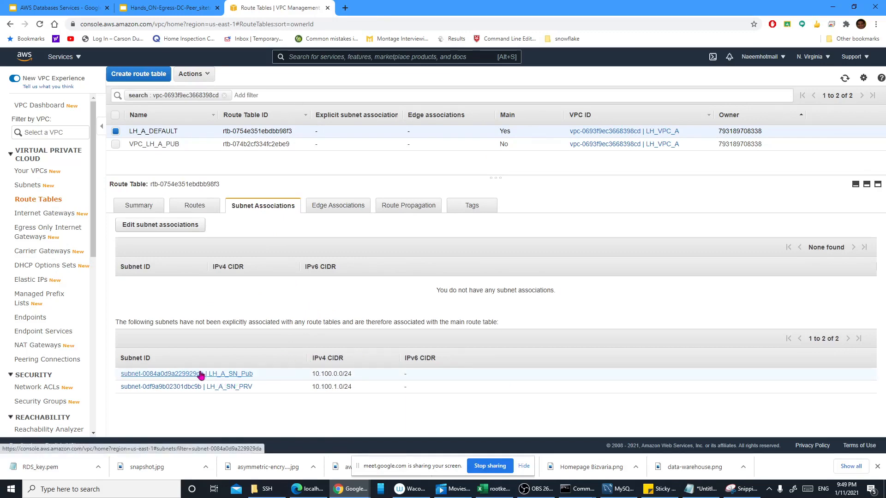
left_click(154, 229)
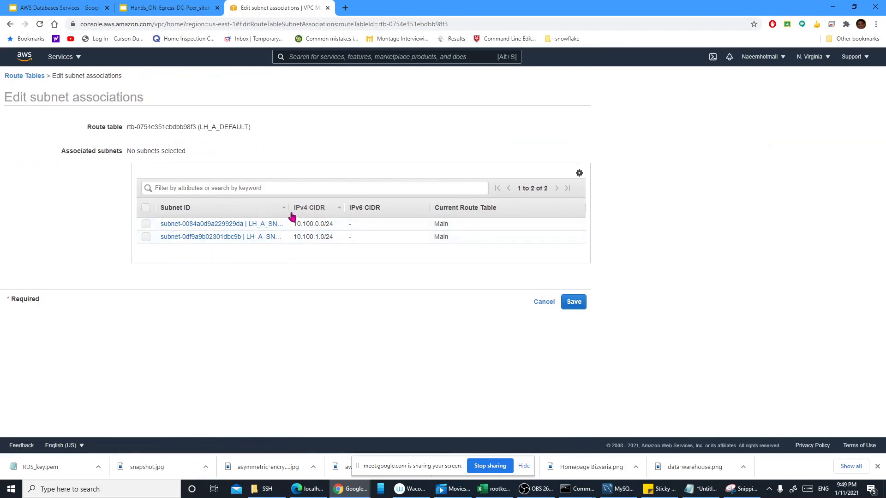
left_click_drag(289, 208, 359, 211)
left_click(146, 225)
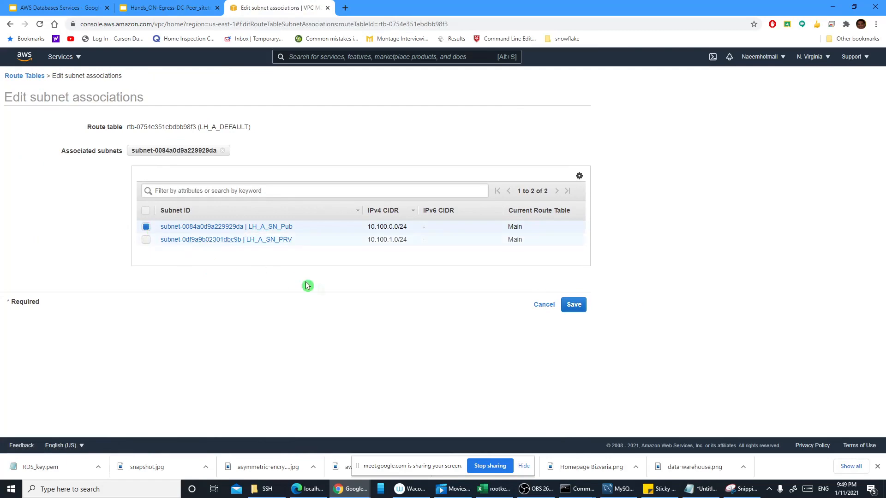
left_click(574, 306)
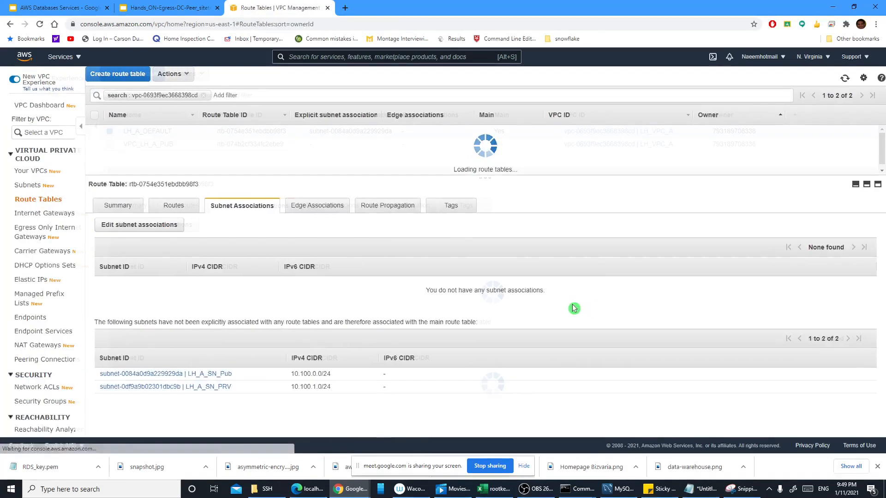
Review LH_A_DEFAULT's subnet associations and routes, and compare them with the public subnet in the presentation's VPC peering diagram
left_click_drag(208, 273, 273, 275)
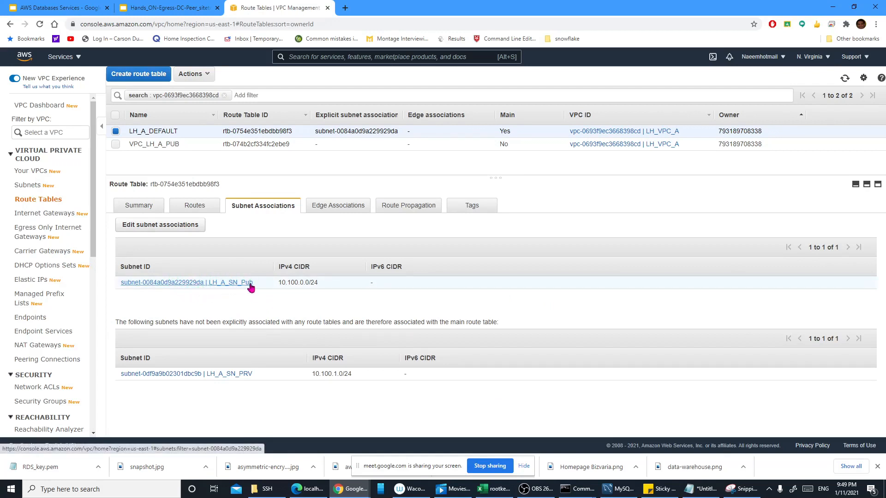
left_click(206, 206)
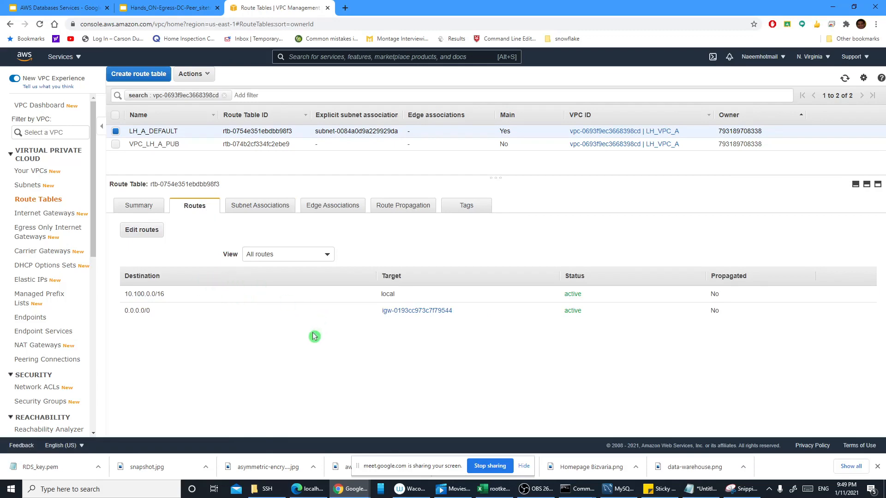
left_click(170, 8)
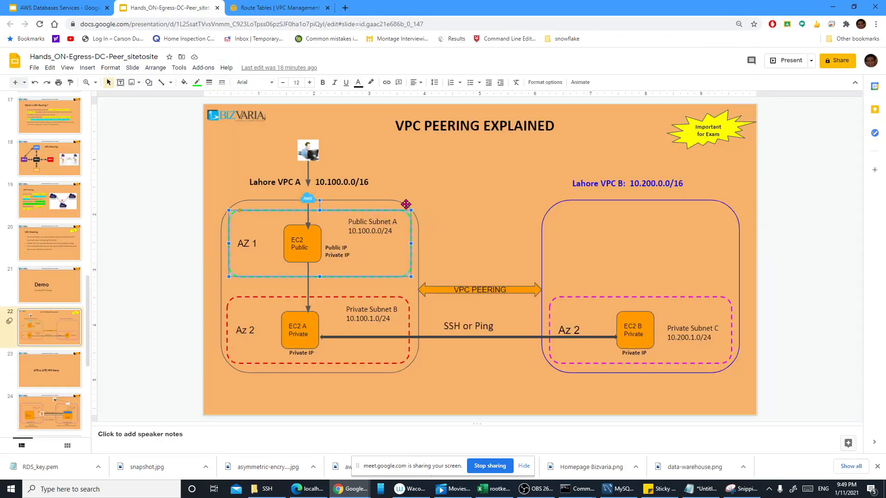
left_click(439, 237)
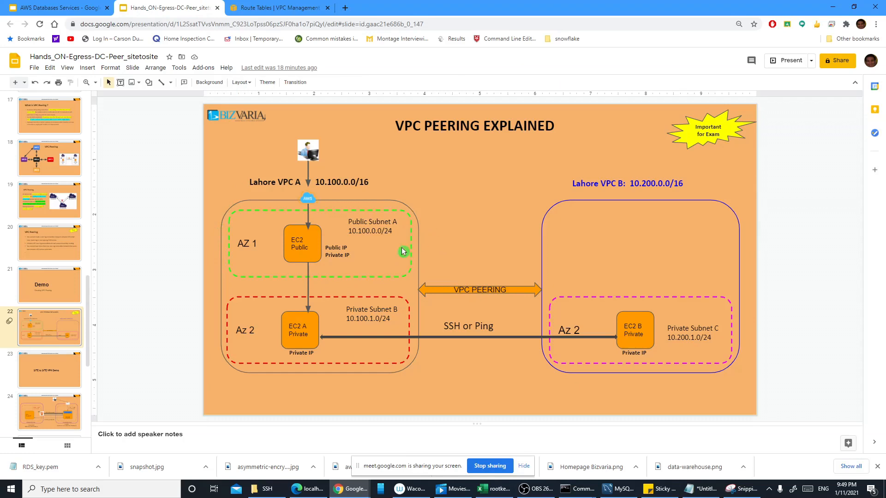
left_click(249, 9)
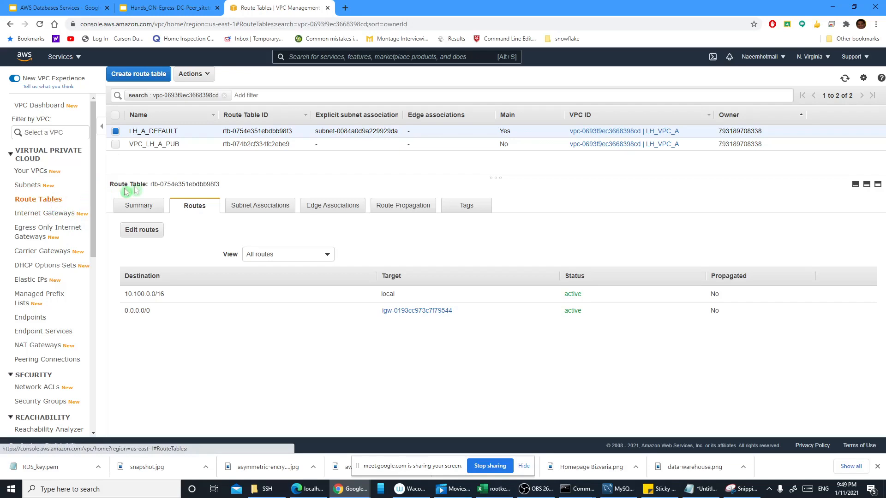
Create a route table with the name tag VPC_LH_A_RT_PRV in the VPC LH_VPC_A
left_click(153, 76)
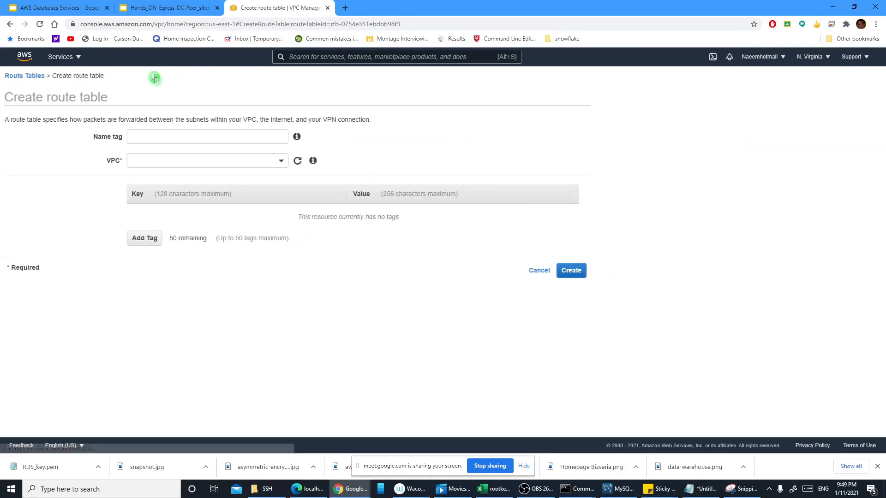
left_click(174, 137)
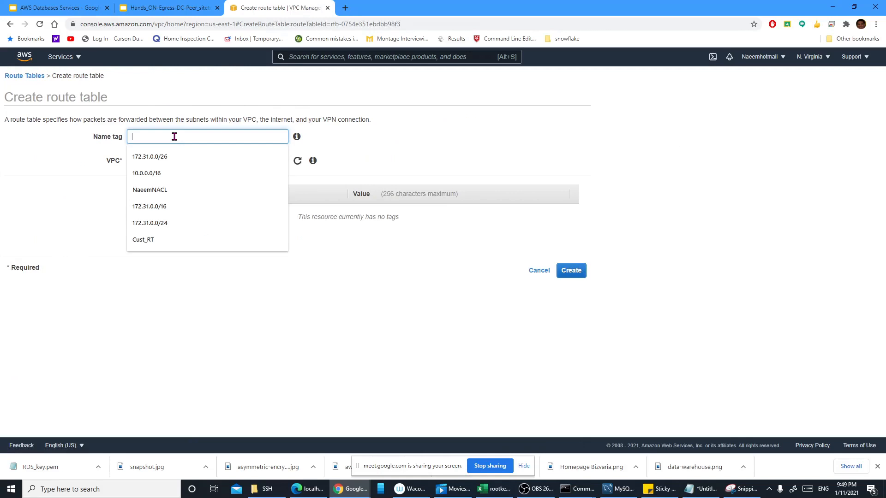
type("VPC_LH_A_RT_PRV")
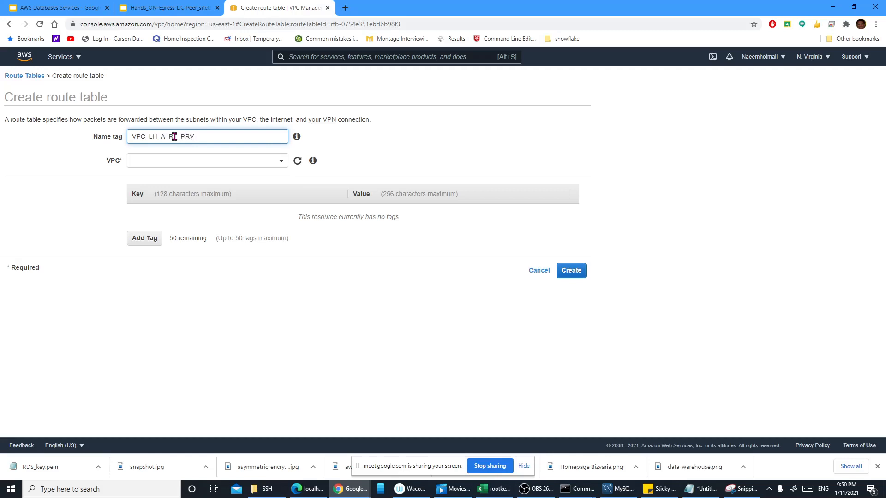
left_click(183, 159)
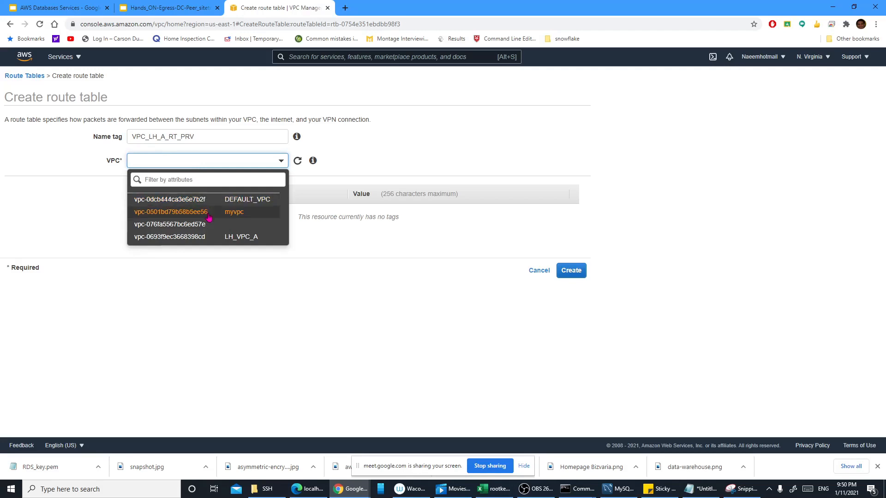
left_click(231, 238)
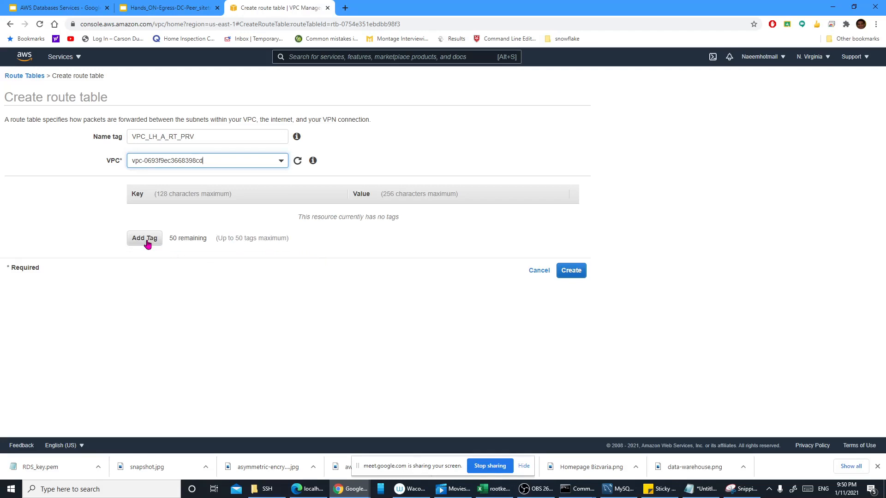
left_click(571, 273)
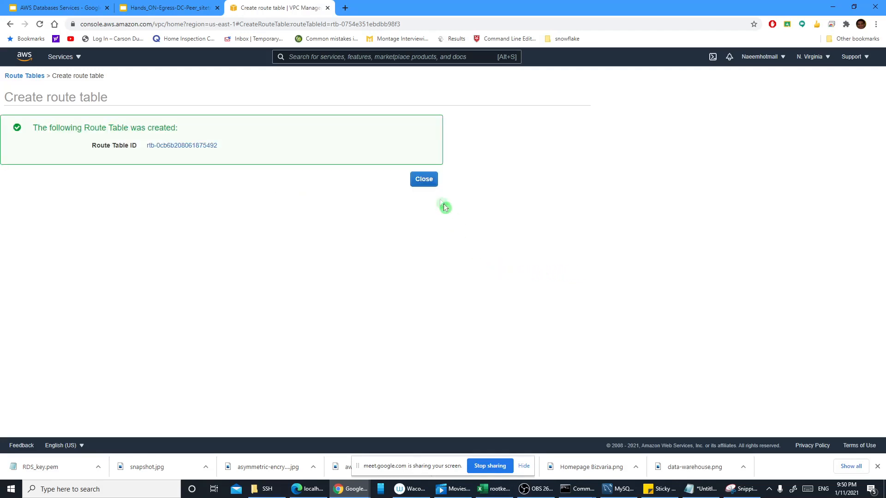
left_click(422, 182)
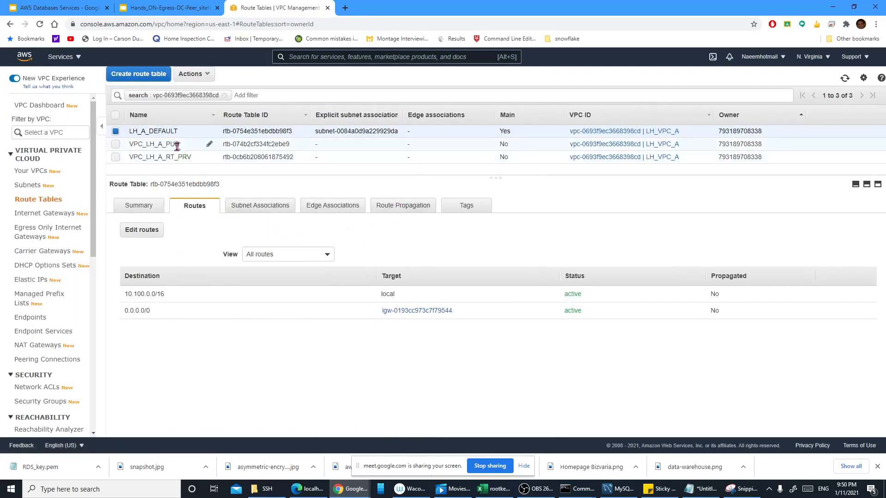
Rename the route table VPC_LH_A_PUB as VPC_LH_A_RT_PUB
left_click(207, 148)
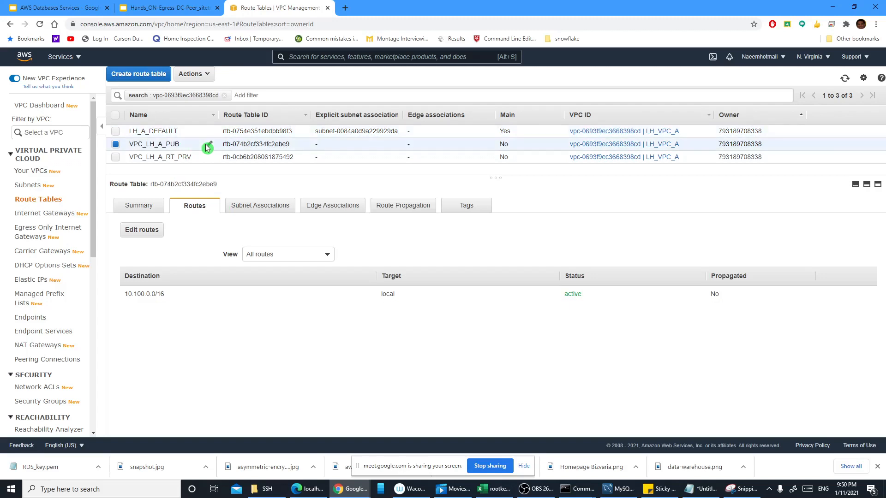
left_click(210, 148)
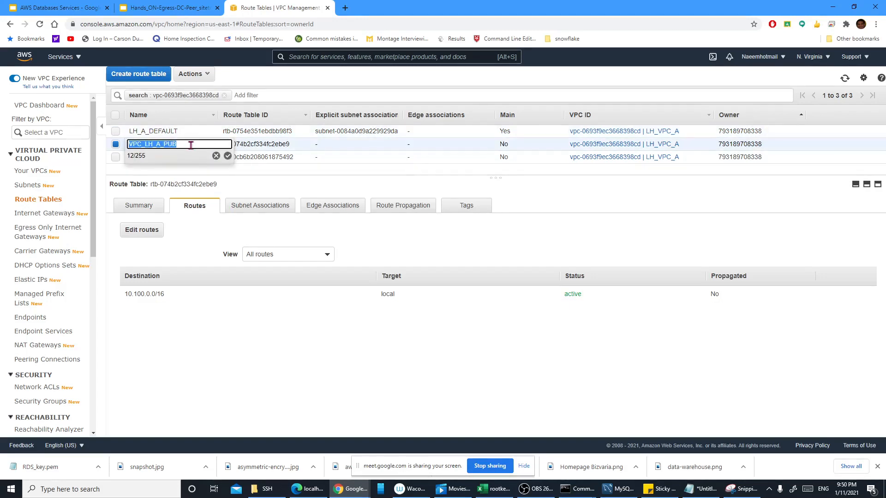
left_click(177, 145)
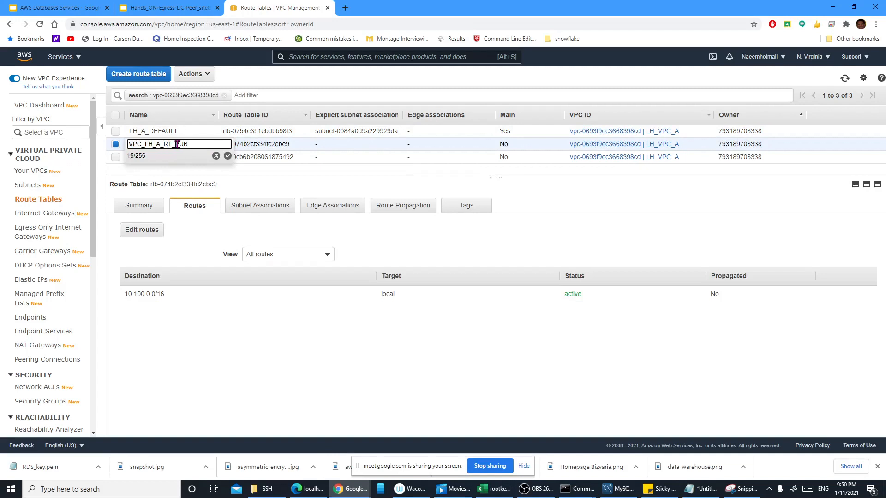
left_click(228, 156)
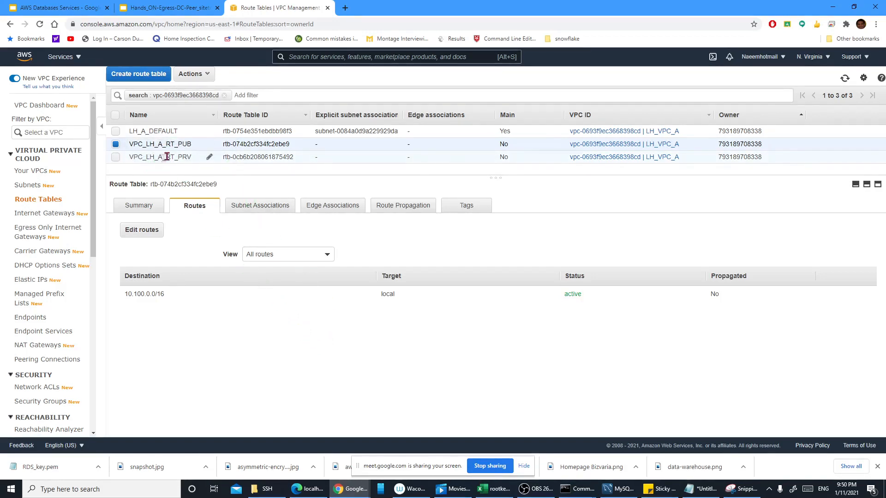
Examine the routes and the full subnet association names of the private route table VPC_LH_A_RT_PRV
left_click(117, 158)
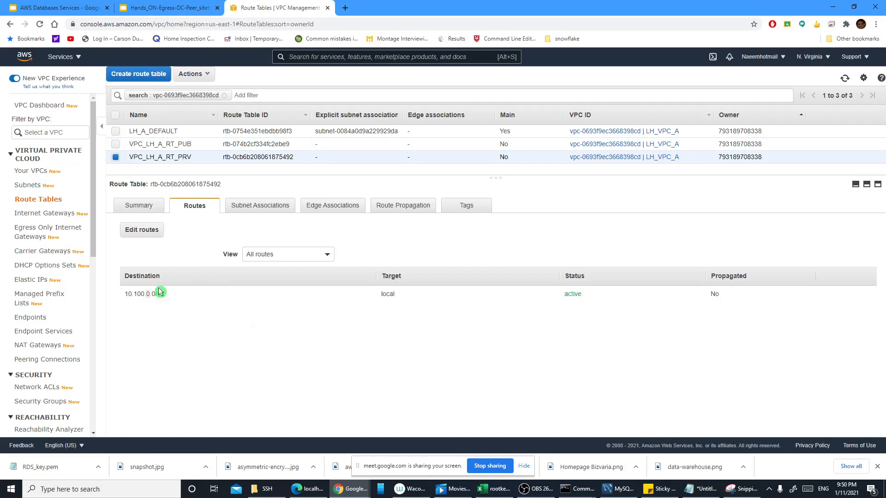
left_click_drag(126, 294, 218, 301)
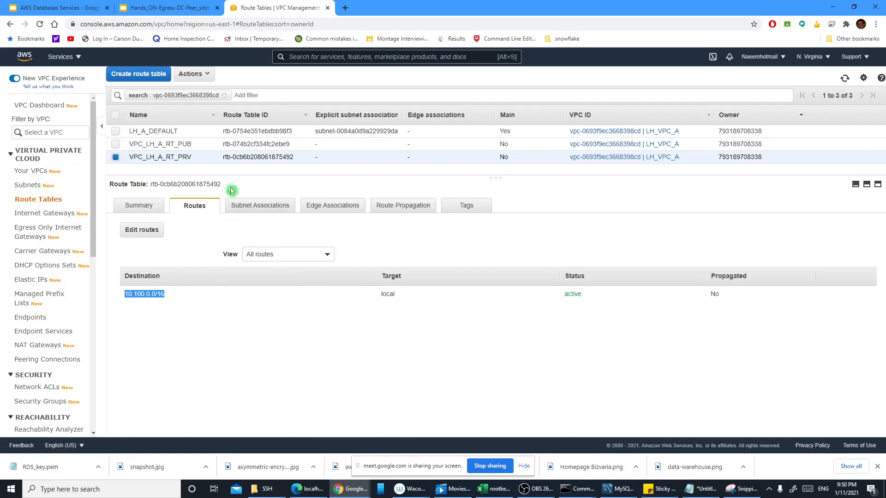
left_click(255, 207)
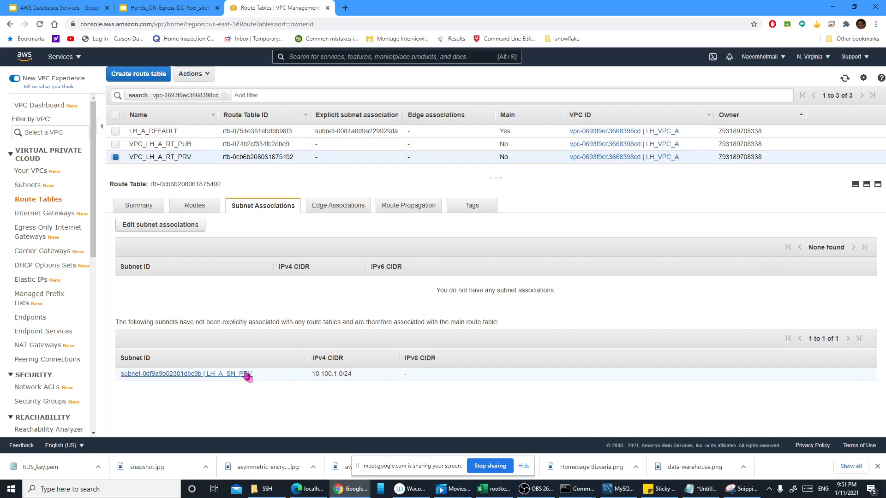
left_click_drag(305, 356, 328, 357)
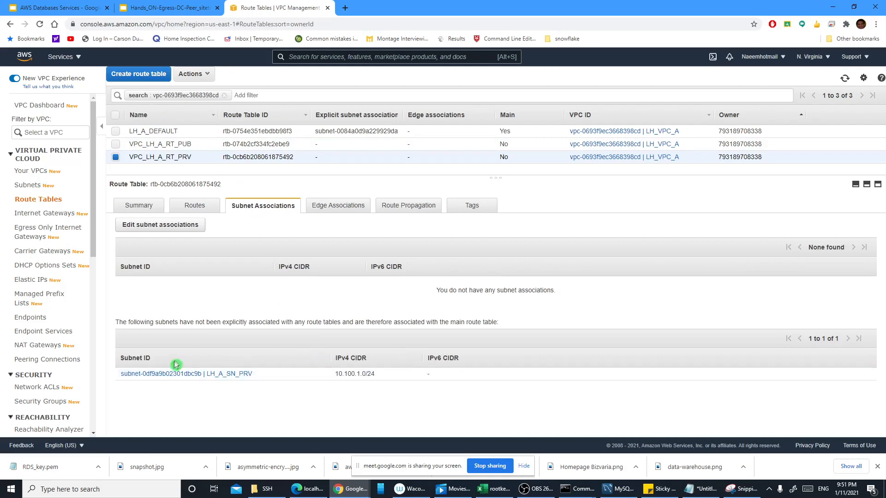
Associate the subnet LH_A_SN_PRV with the route table VPC_LH_A_RT_PRV and save the association
left_click(161, 225)
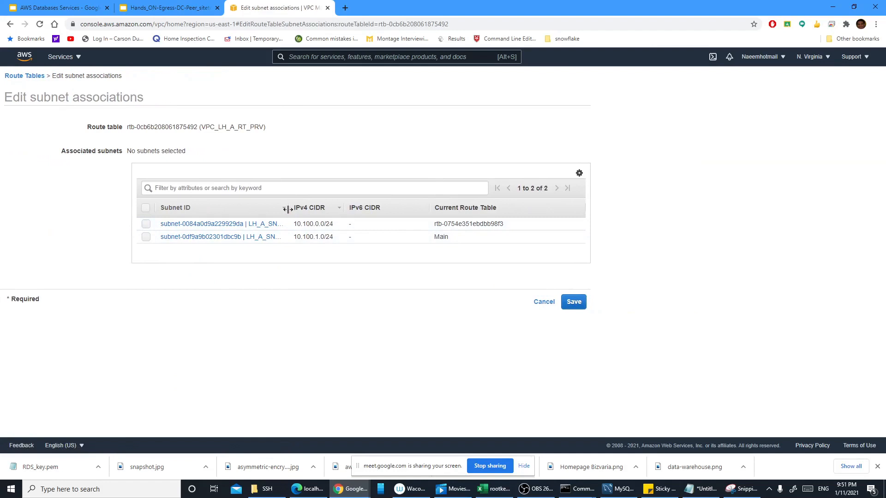
left_click_drag(288, 209, 326, 210)
left_click(149, 239)
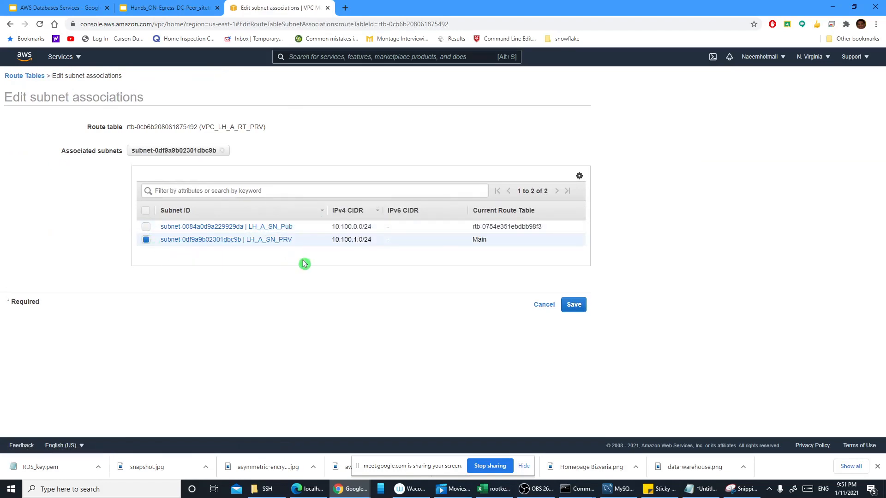
left_click(574, 305)
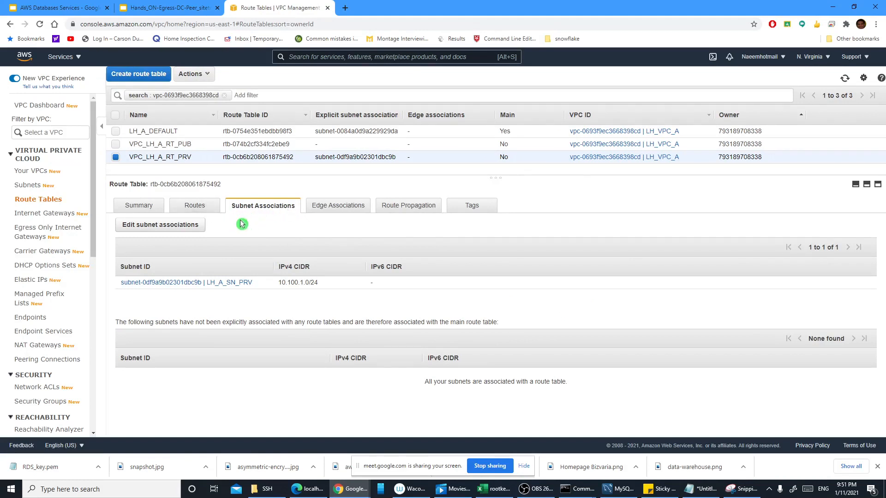
Review the routes and subnet associations of VPC_LH_A_RT_PRV, and check them against the presentation's VPC peering diagram
left_click(205, 209)
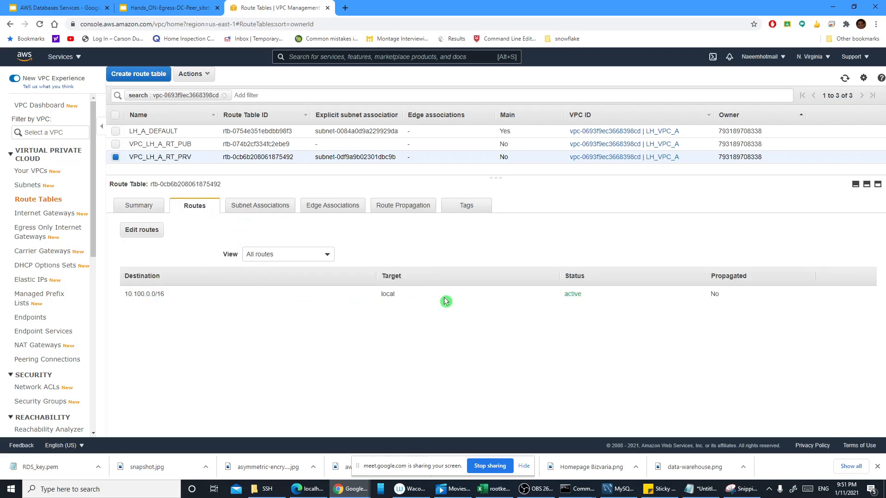
left_click(264, 217)
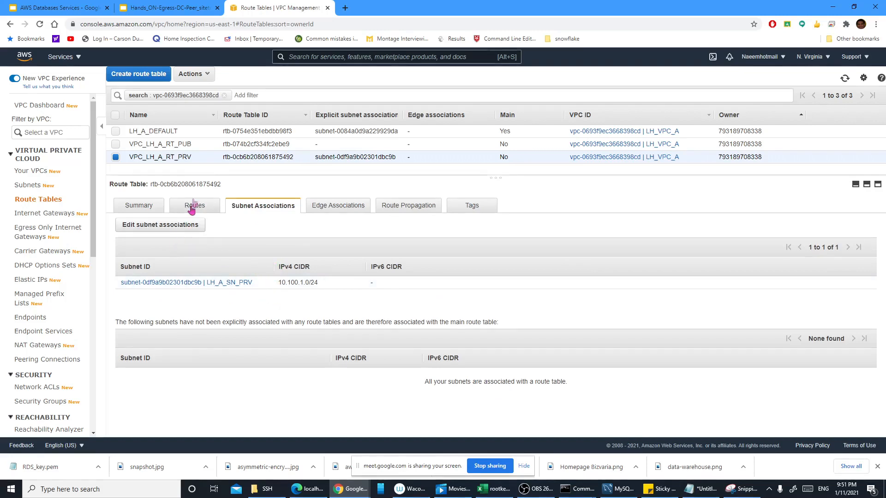
left_click(174, 7)
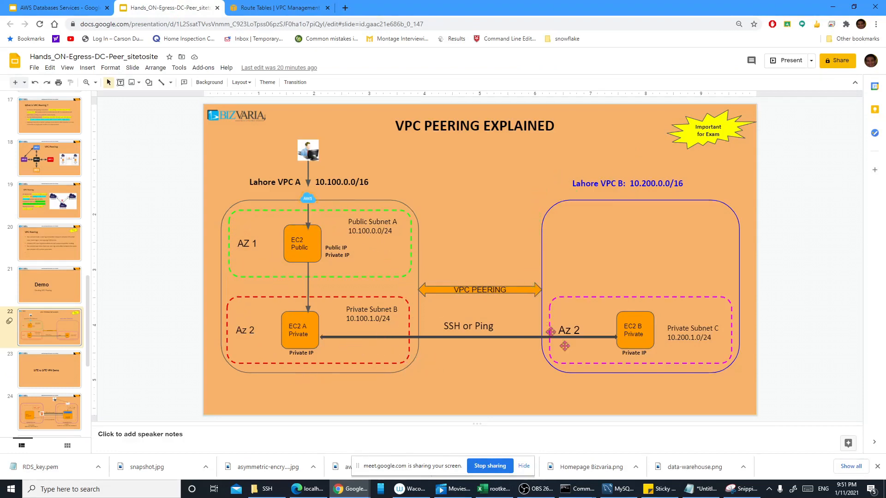
left_click(257, 8)
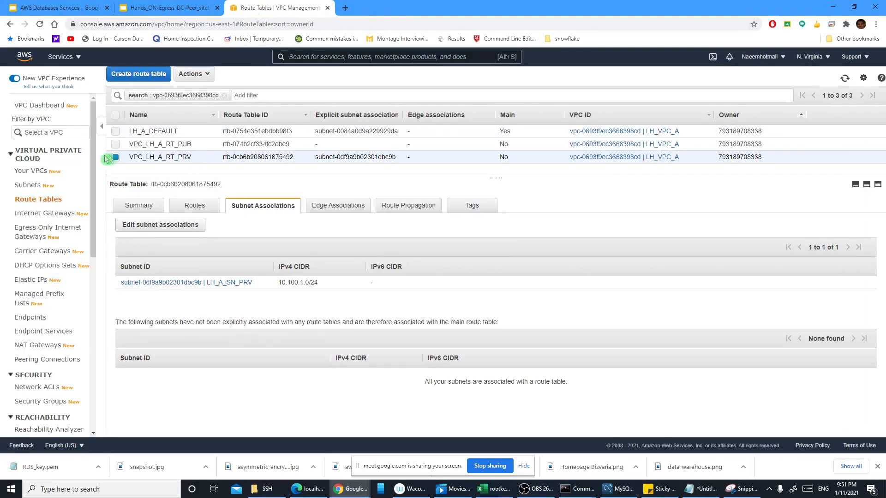
Start a new VPC with the name tag LH_VPC_B
left_click(46, 172)
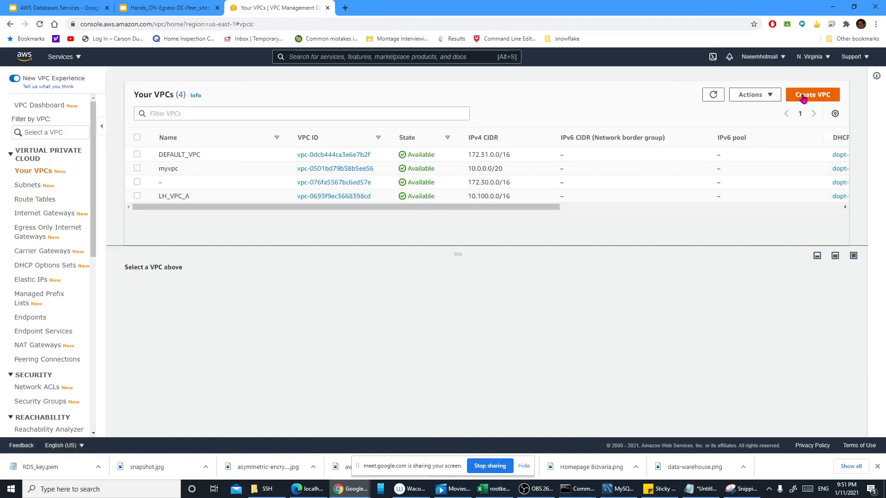
left_click(804, 95)
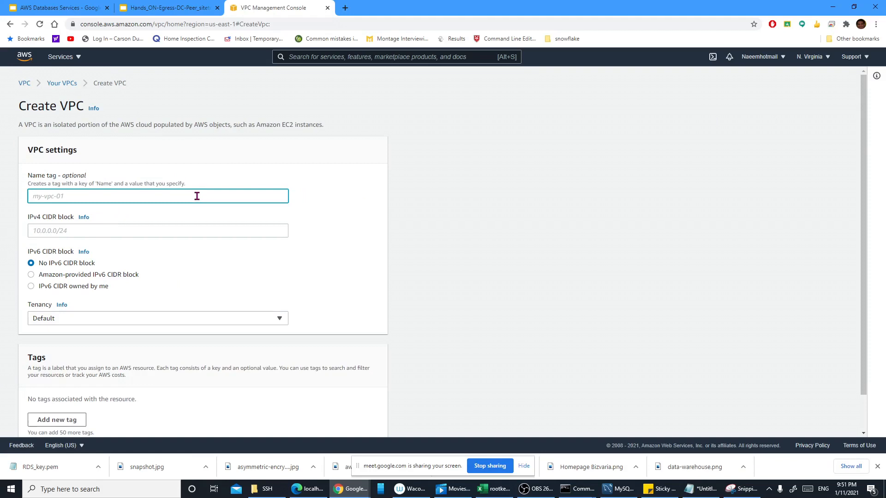
type("LH_VPC_B")
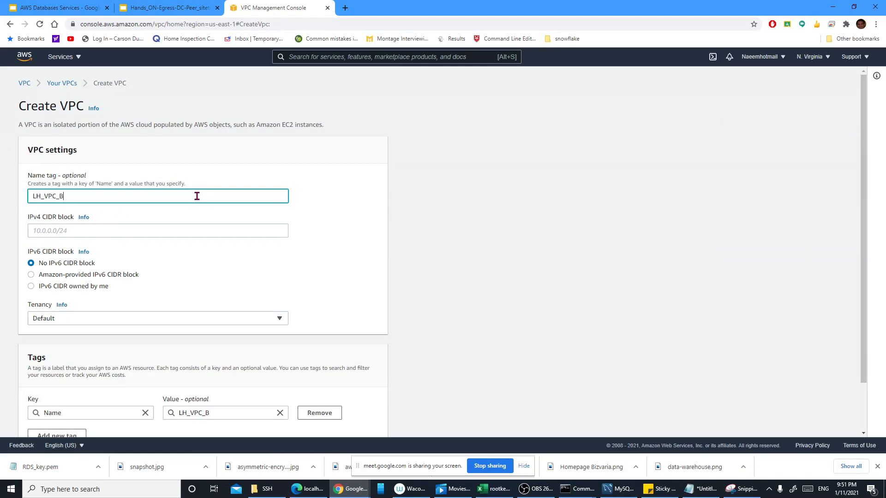
Copy Lahore VPC B's range 10.200.0.0/16 from the presentation's diagram into the IPv4 CIDR block and create the VPC
left_click(184, 235)
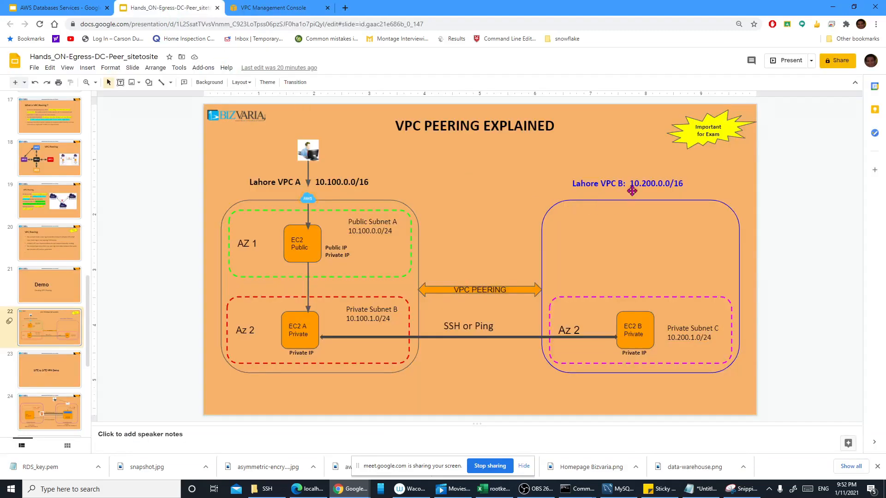
left_click(632, 185)
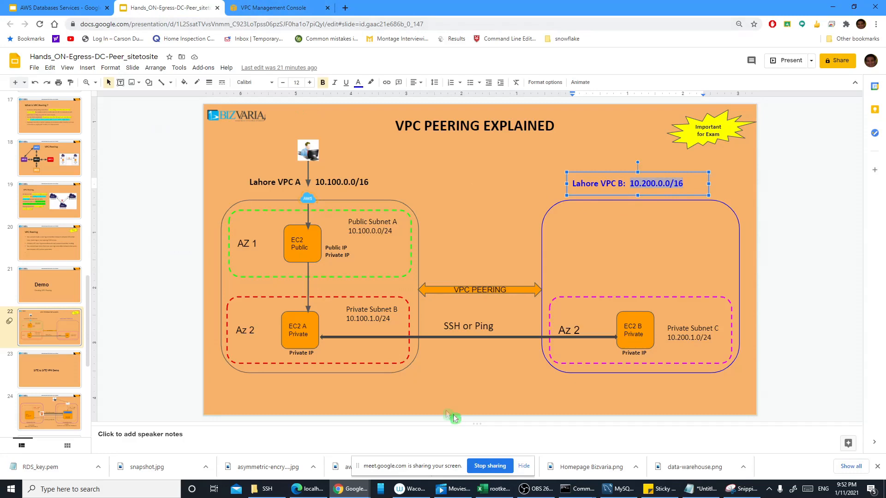
left_click(247, 8)
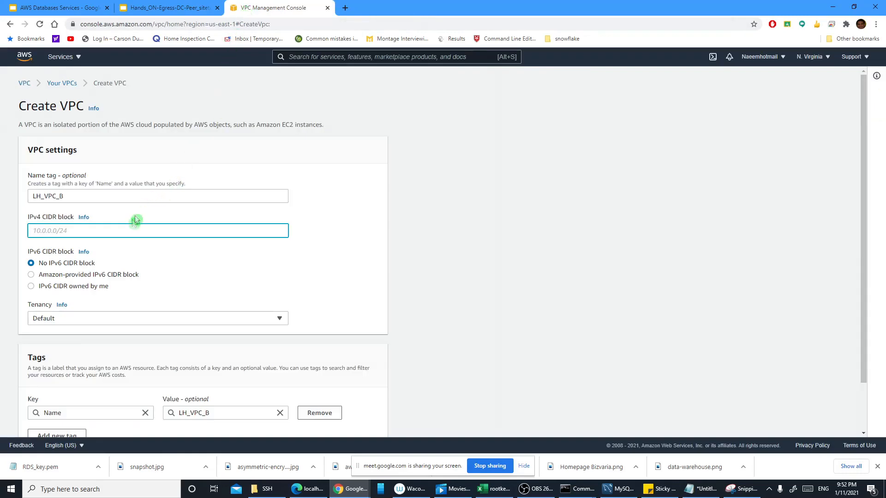
type("10.200.0.0/16")
scroll(173, 275, "down", 2)
scroll(128, 260, "up", 2)
scroll(138, 267, "down", 2)
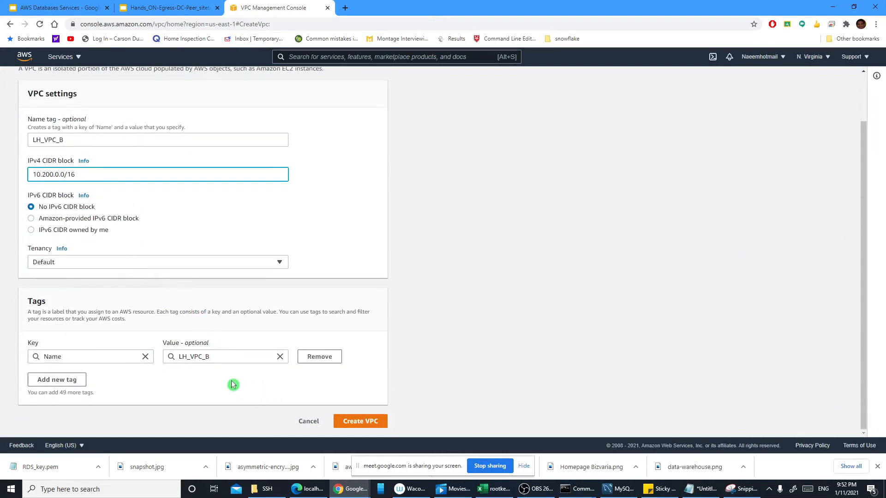
left_click(362, 426)
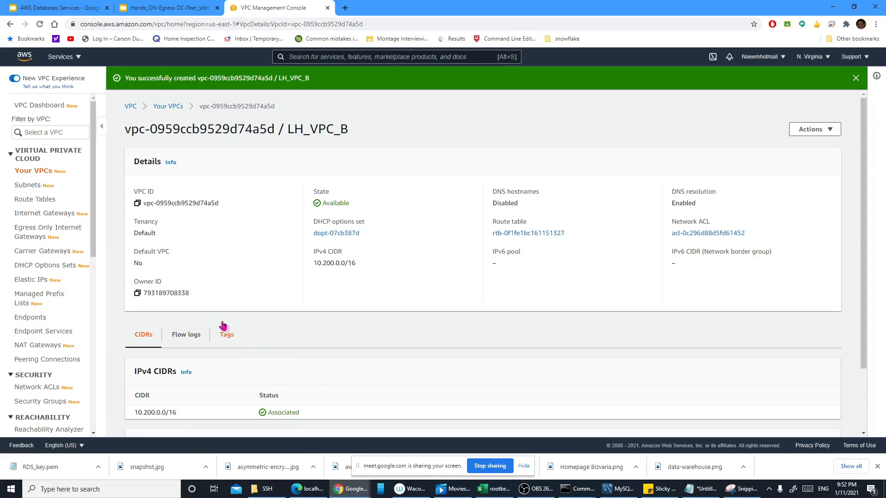
Compare LH_VPC_B with Lahore VPC B in the presentation's peering diagram, and check the list of route tables
left_click(156, 8)
left_click(623, 199)
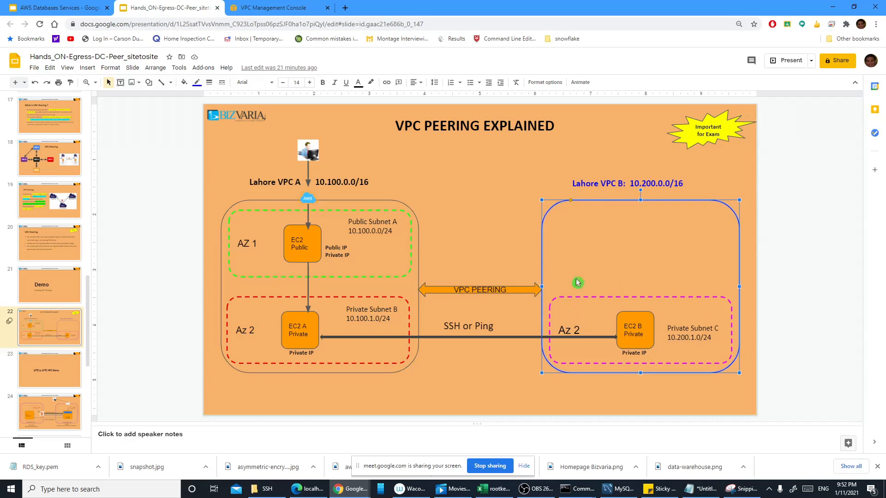
left_click(252, 8)
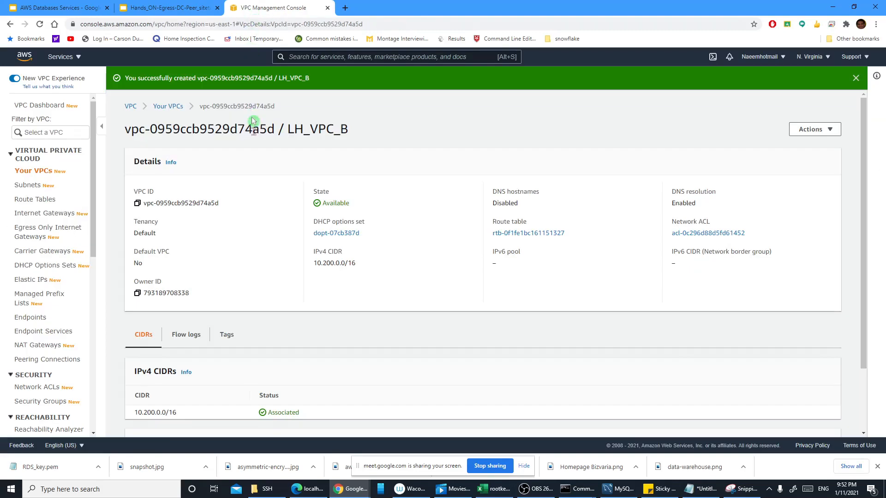
left_click(168, 8)
left_click(236, 8)
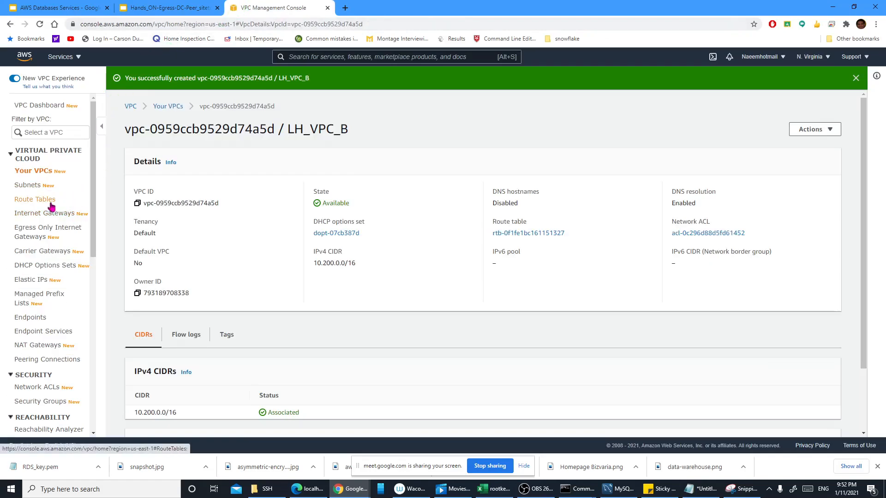
scroll(49, 198, "down", 1)
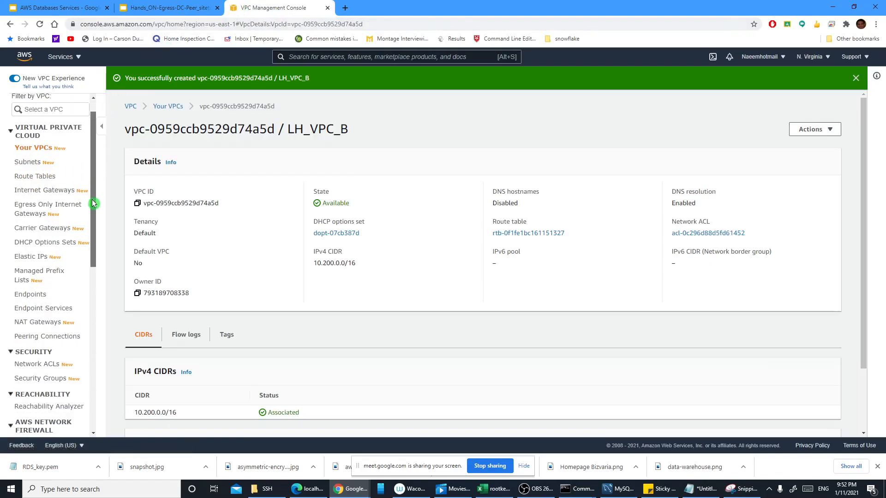
left_click(47, 180)
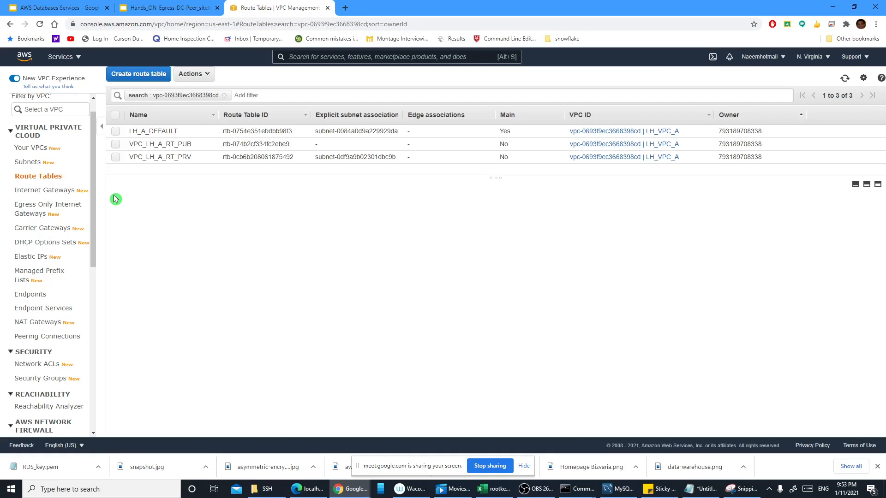
Start a new subnet in the VPC LH_VPC_B and name it LH_VPC_B_SN_PRV
left_click(36, 163)
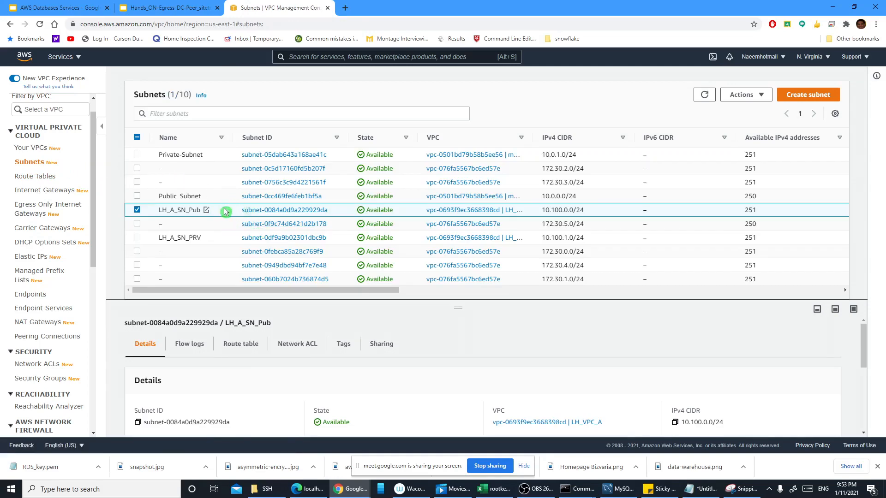
left_click(799, 96)
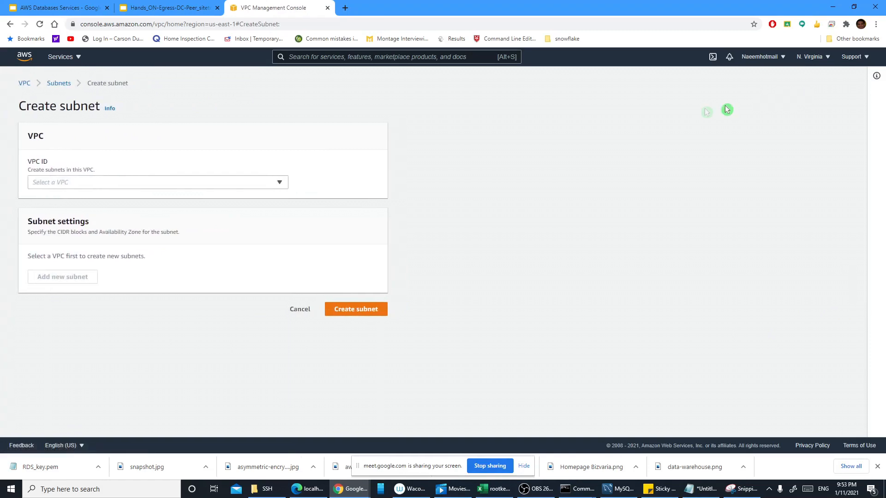
left_click(287, 184)
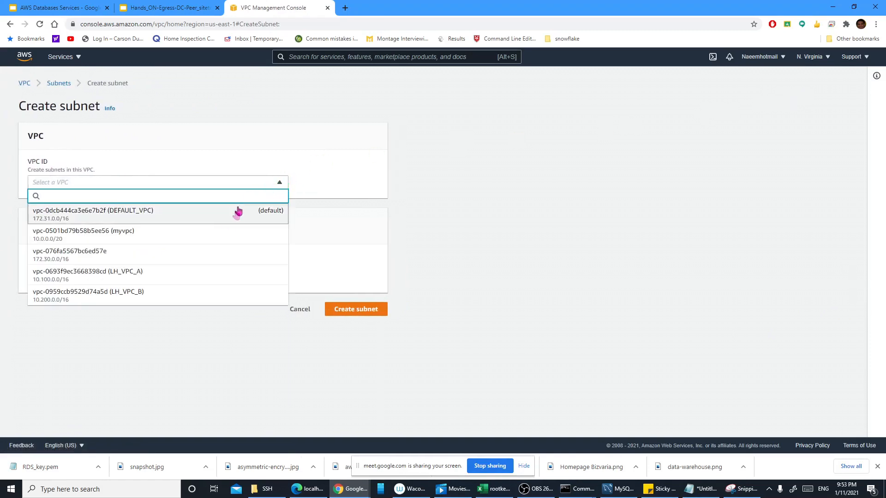
left_click(137, 297)
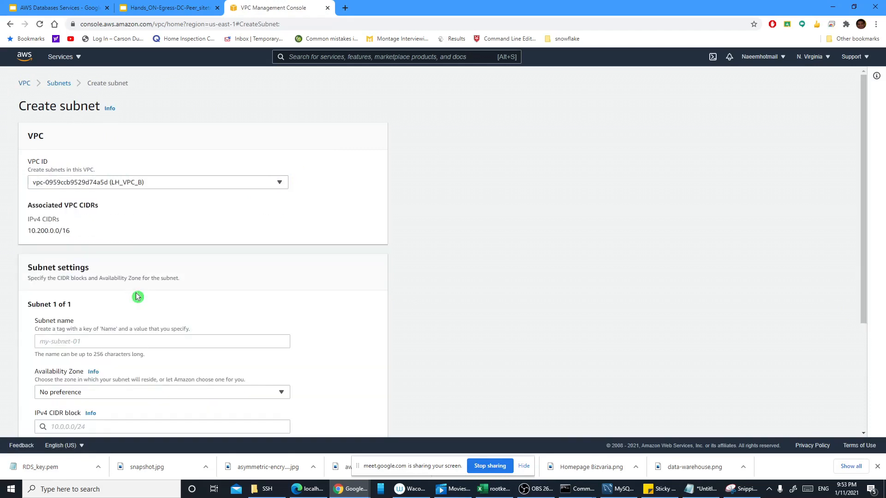
scroll(125, 326, "down", 2)
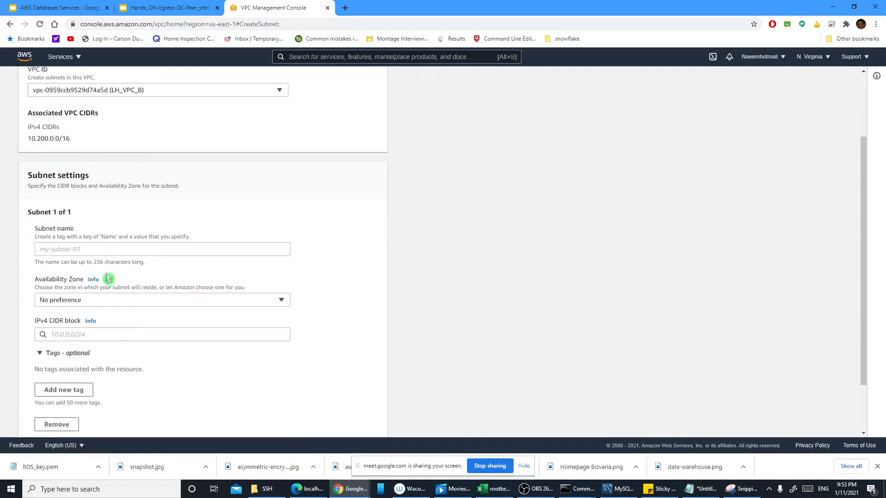
left_click(97, 249)
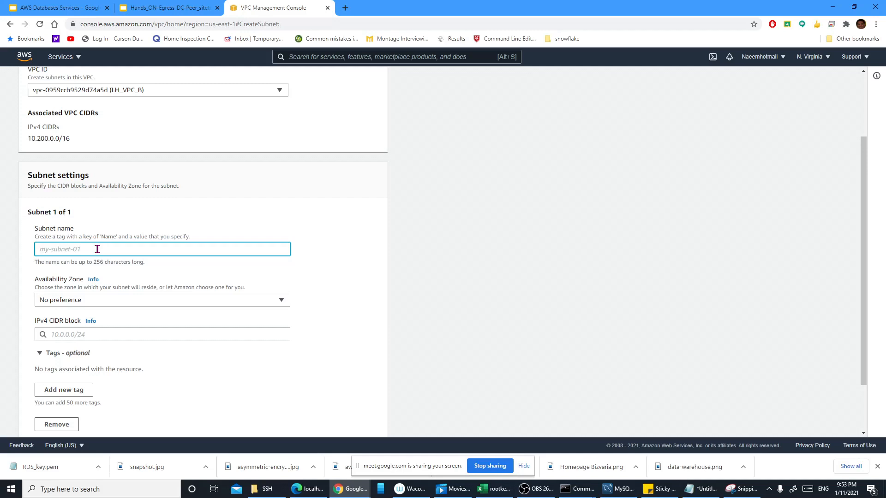
type("LH_VPC_BSN_PRV")
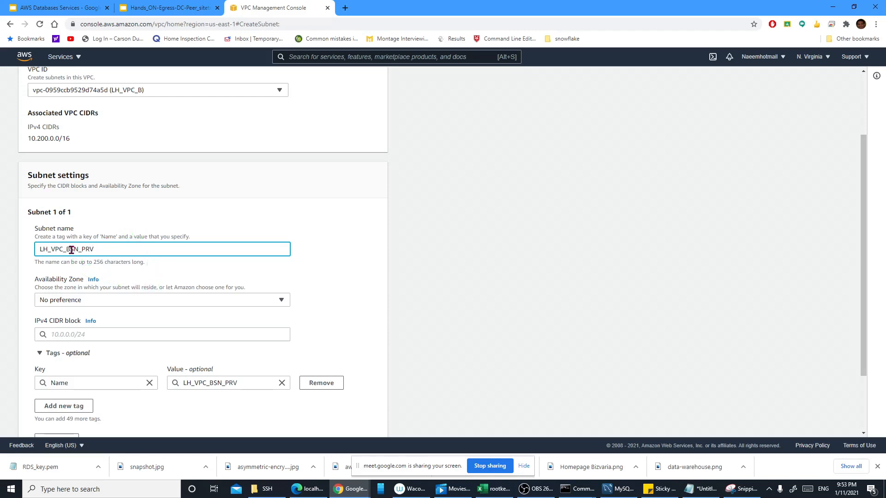
left_click(71, 250)
type("_")
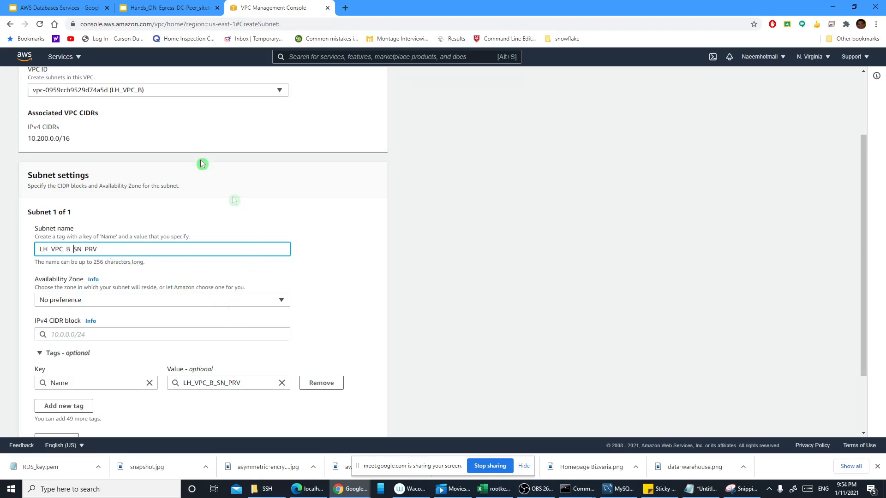
Copy Private Subnet C's range 10.200.1.0/24 from the presentation's diagram into the subnet's IPv4 CIDR block and create the subnet
left_click(128, 10)
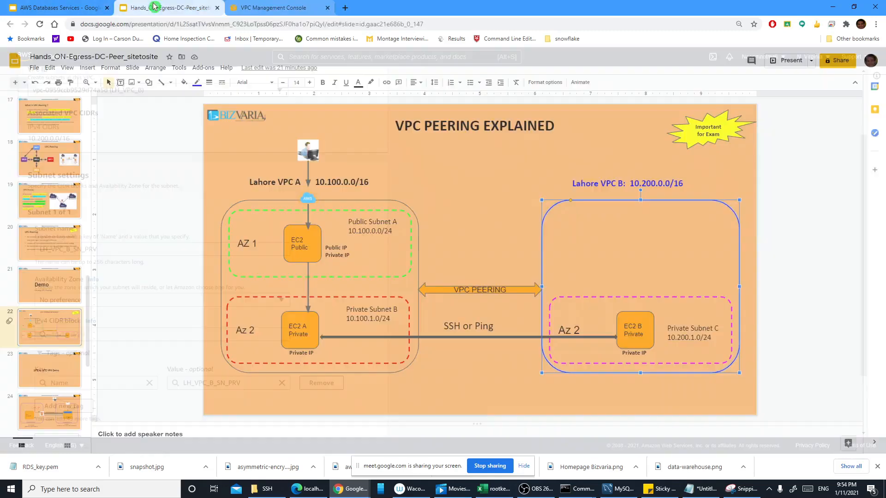
left_click_drag(668, 337, 713, 338)
key("ctrl+c")
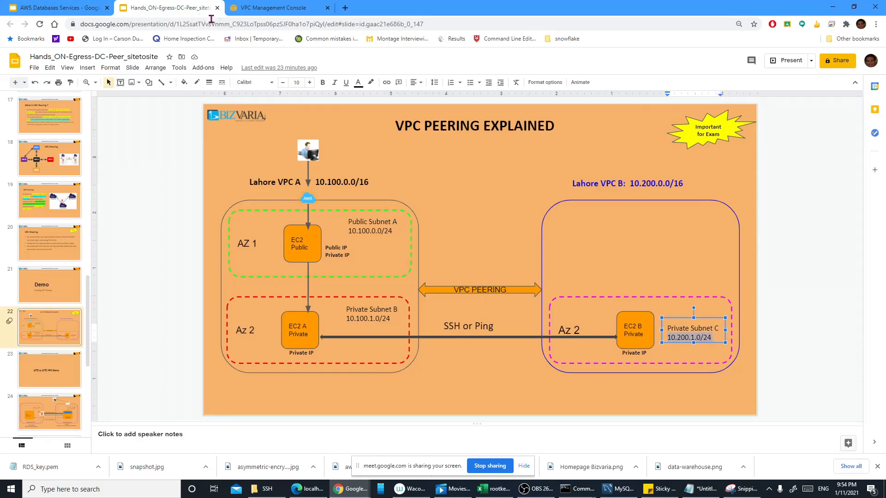
left_click(261, 8)
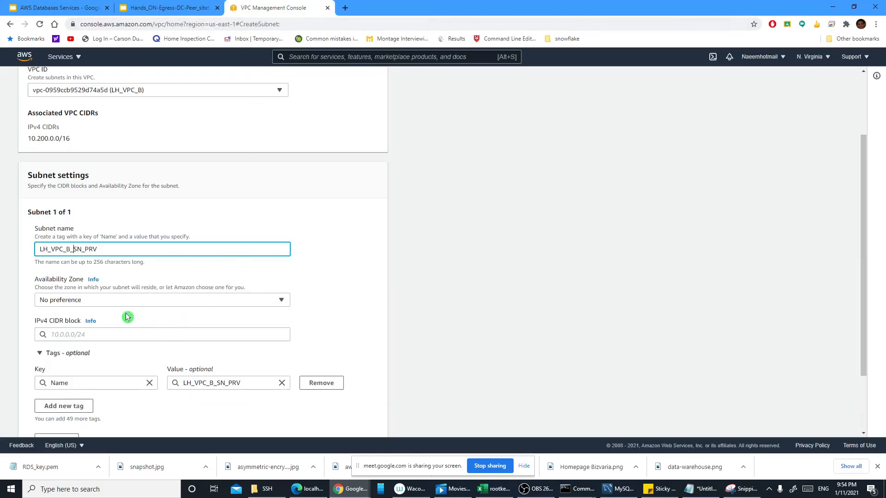
left_click(111, 334)
key("ctrl+v")
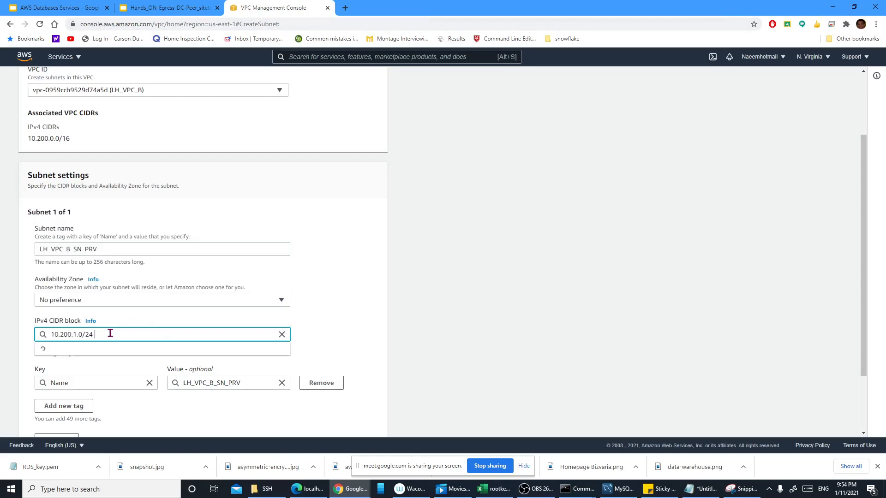
left_click(52, 334)
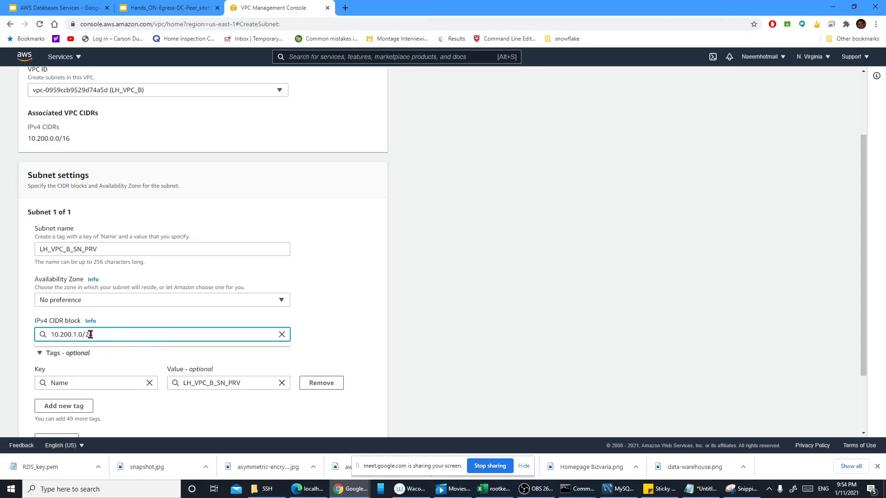
left_click(395, 339)
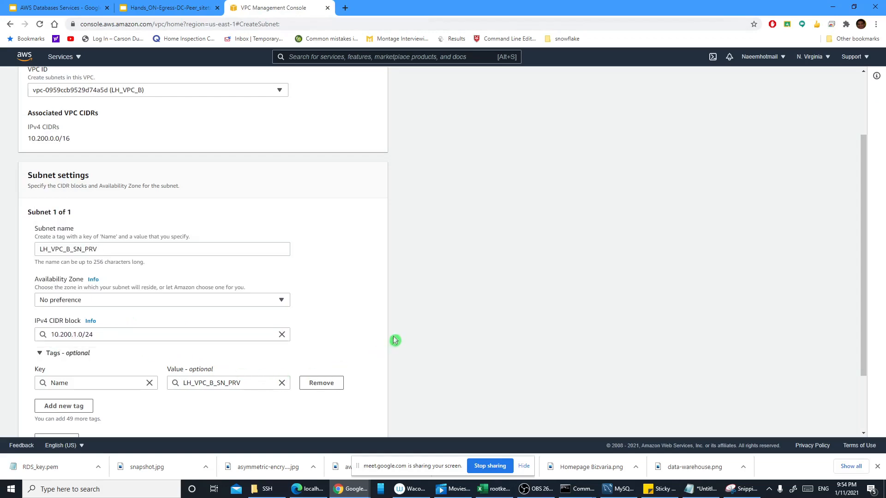
scroll(396, 339, "down", 2)
scroll(352, 347, "up", 2)
scroll(352, 347, "down", 2)
left_click(354, 423)
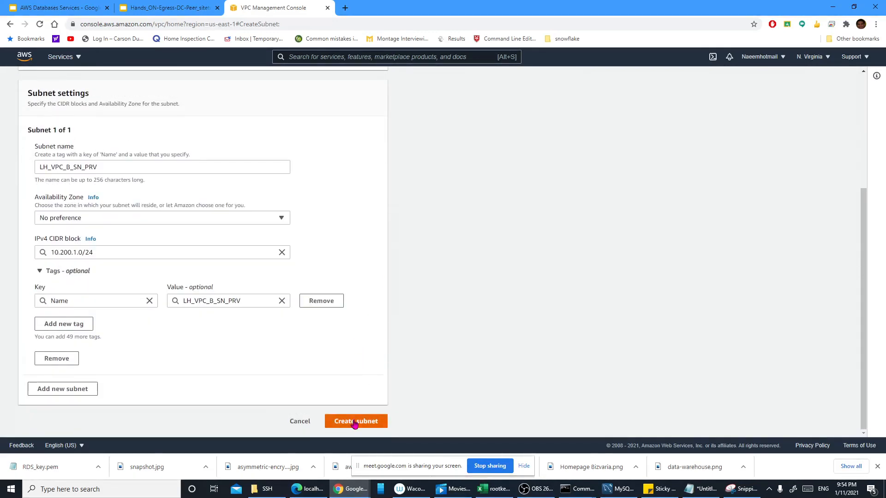
Replace the subnet's IPv4 CIDR block with 10.200.1.0/24, checking the presentation's diagram for the range, and create the subnet
left_click(195, 257)
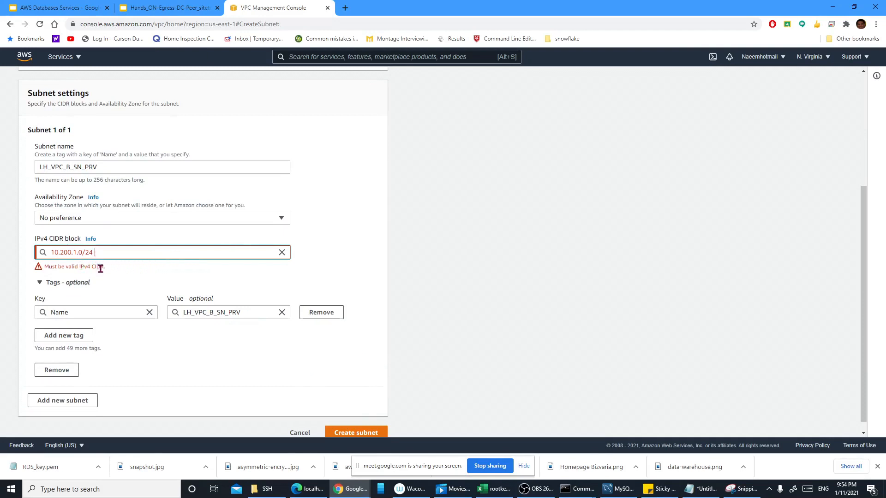
left_click_drag(48, 252, 122, 254)
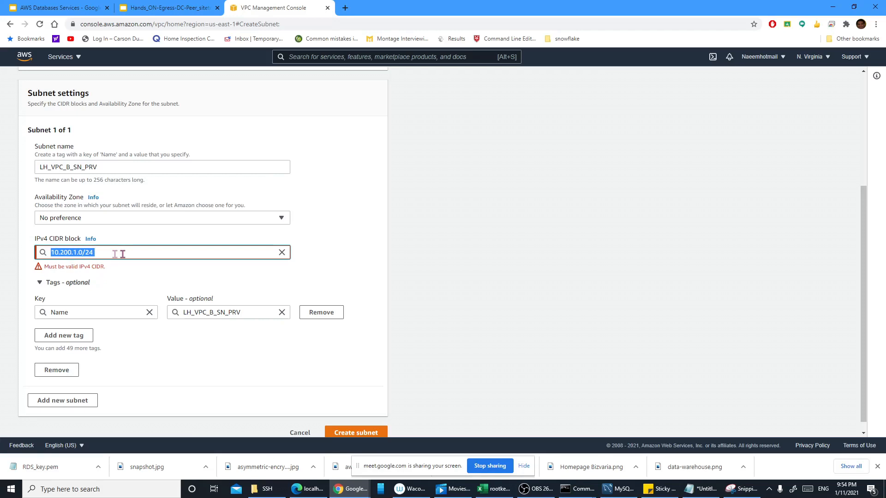
key("BackSpace")
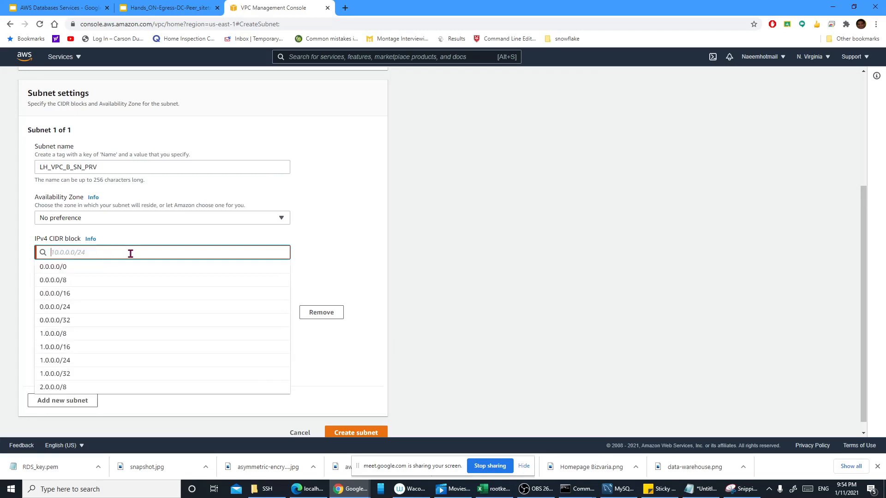
type("10.200.")
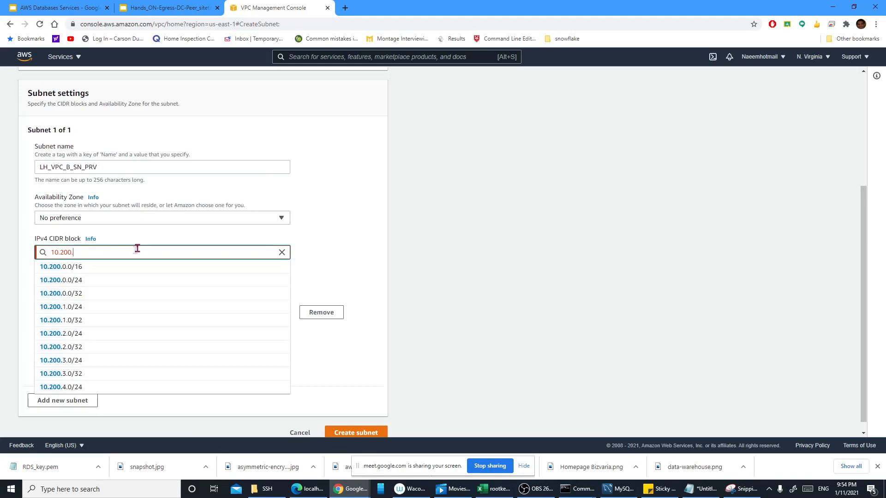
left_click(189, 8)
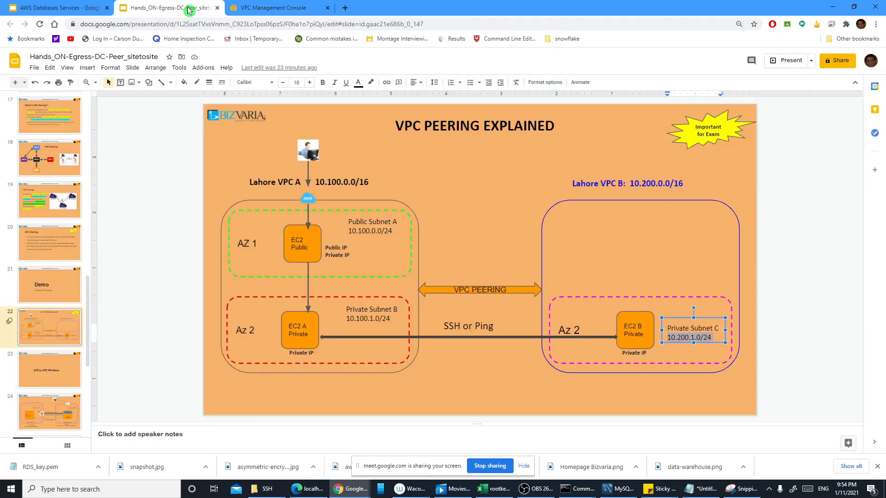
left_click(101, 9)
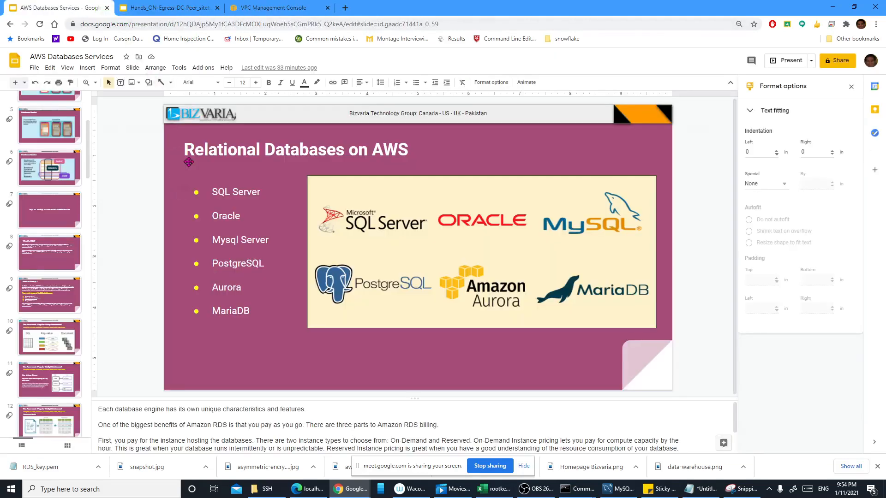
left_click(273, 8)
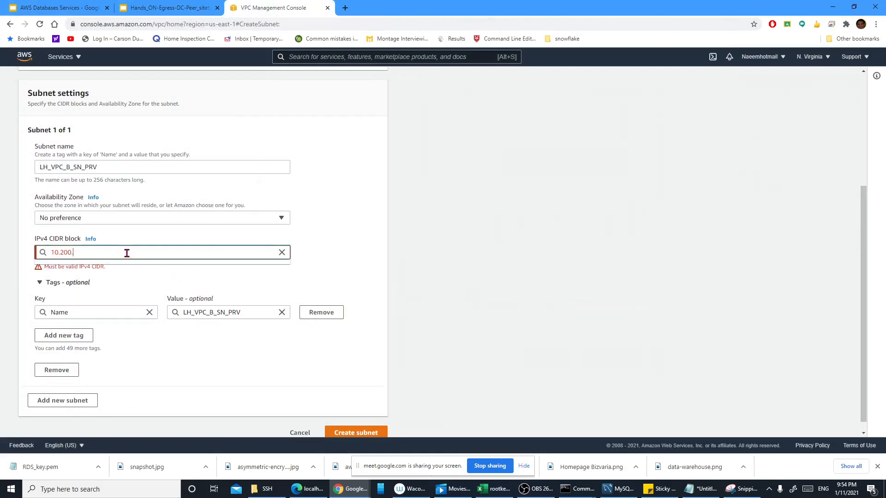
type("1.0")
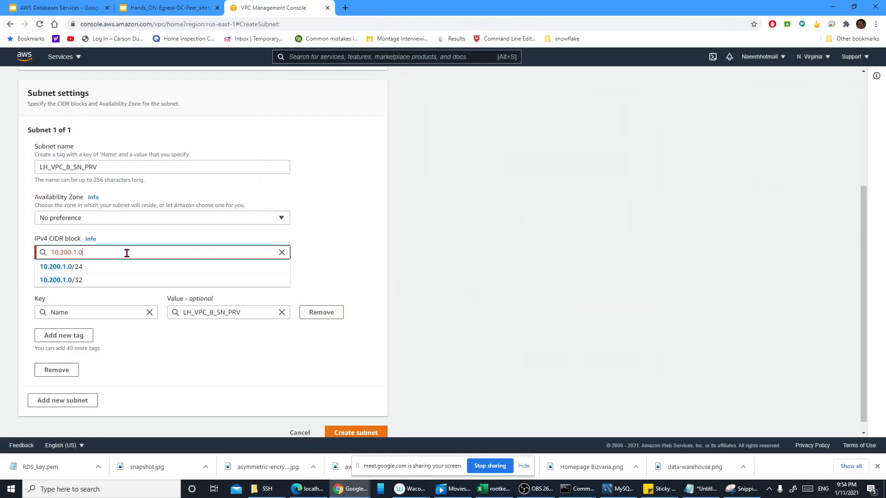
type("/24")
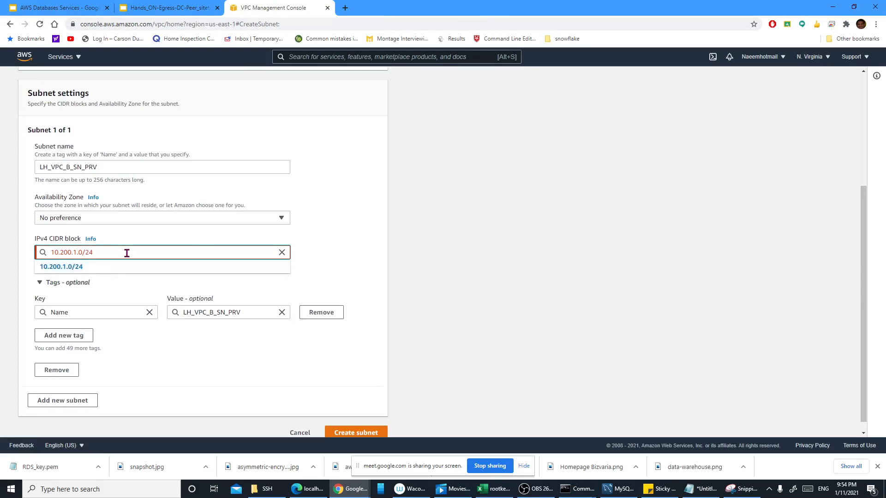
left_click(66, 267)
left_click(339, 421)
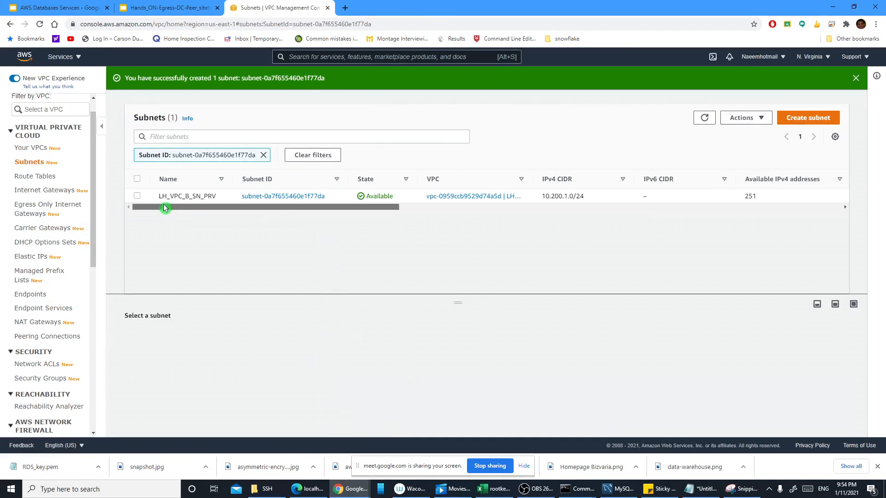
left_click(137, 196)
left_click(137, 196)
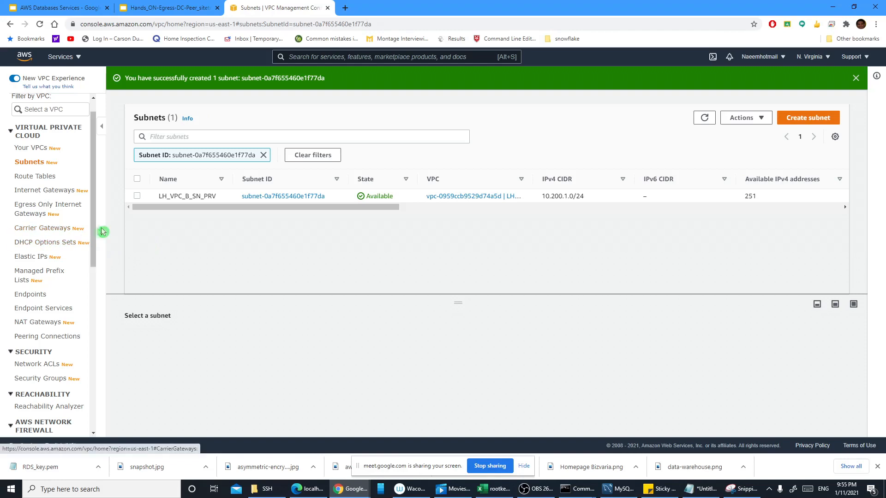
Create a route table named VPC_B_RT_PRV in the VPC LH_VPC_B
left_click(46, 179)
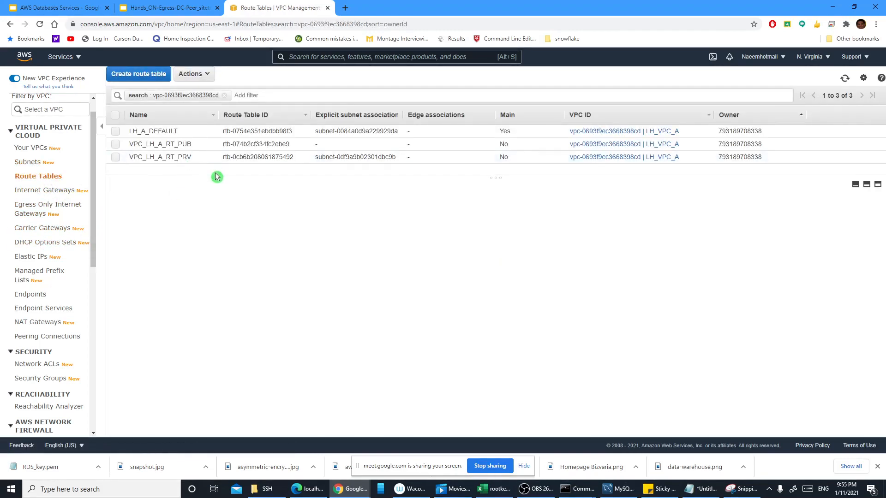
left_click(147, 75)
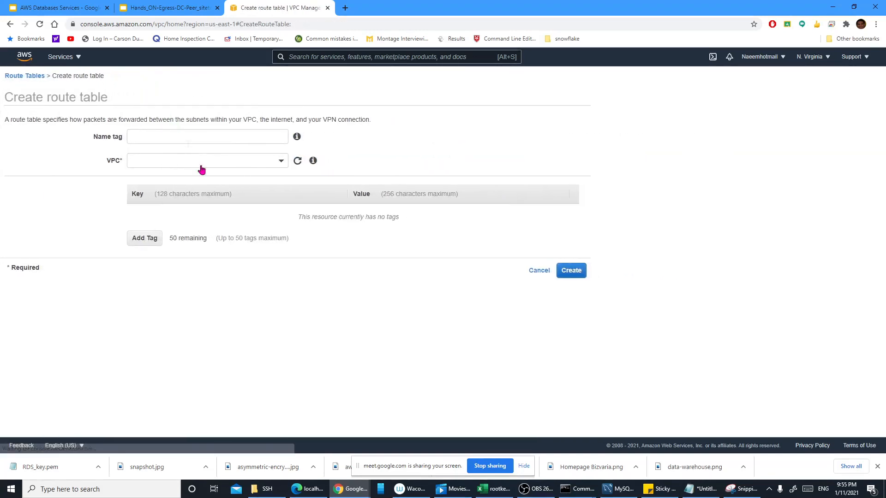
left_click(170, 136)
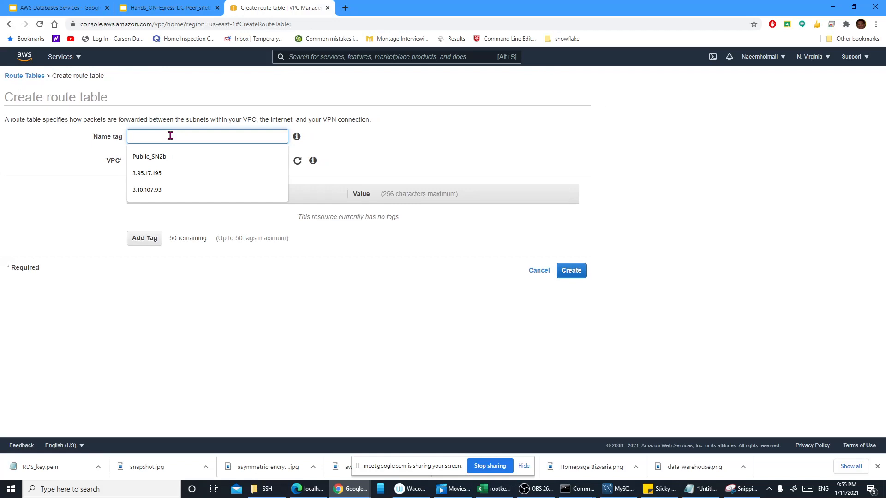
type("VPC_B_RT_PRV")
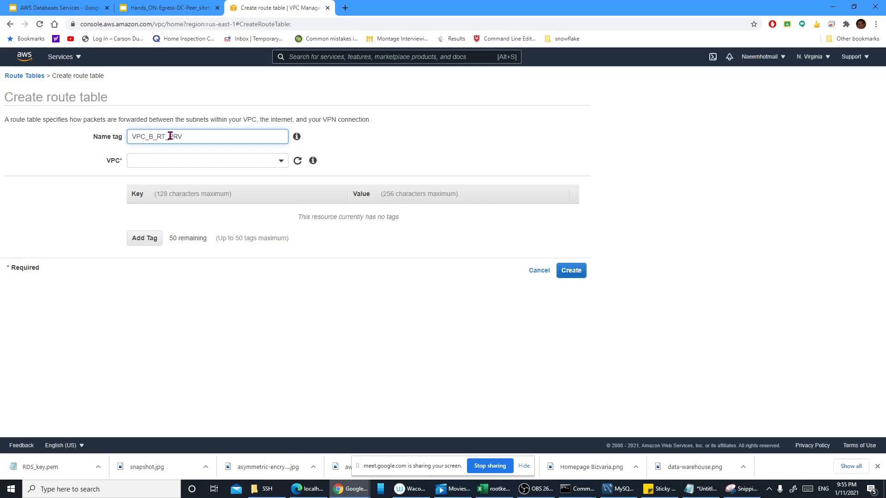
left_click(200, 160)
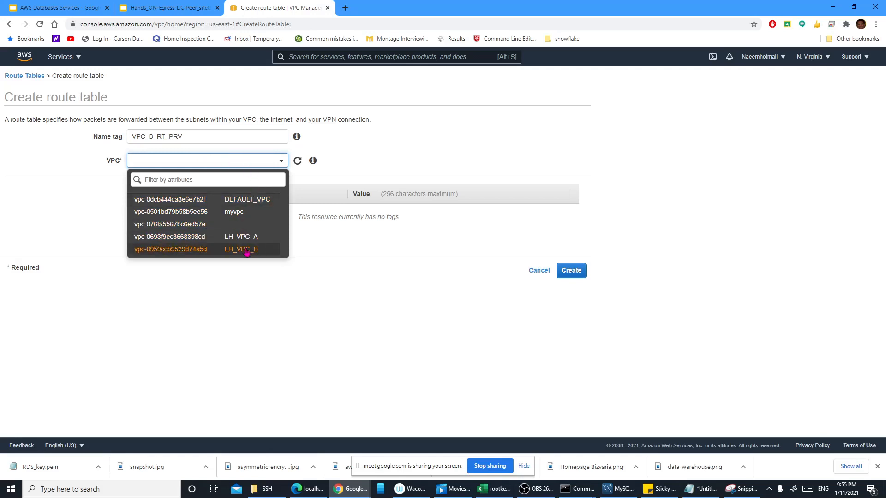
left_click(246, 250)
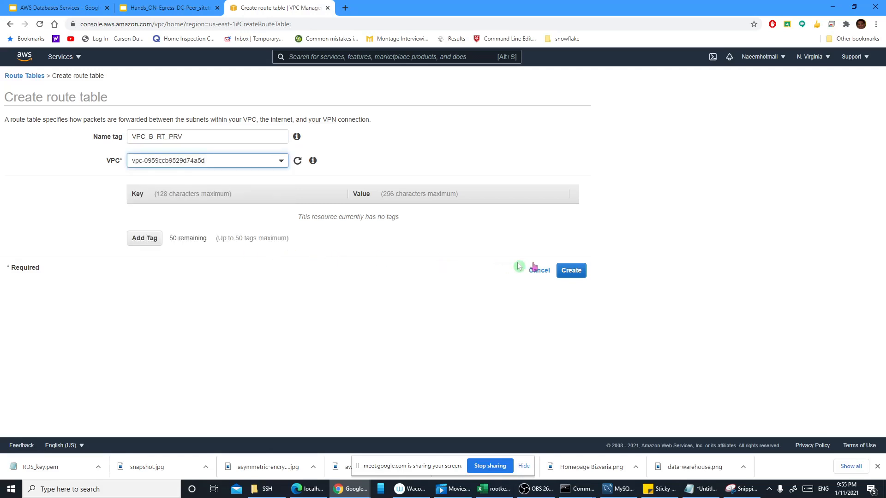
left_click(569, 273)
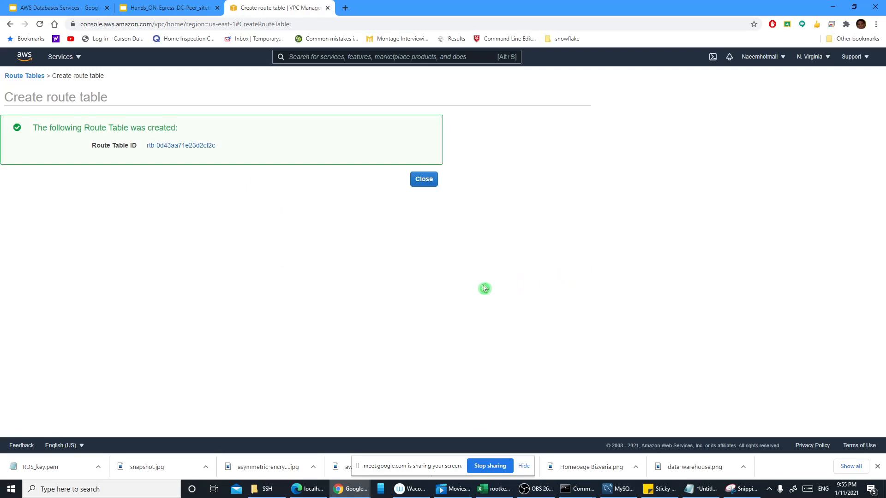
left_click(424, 180)
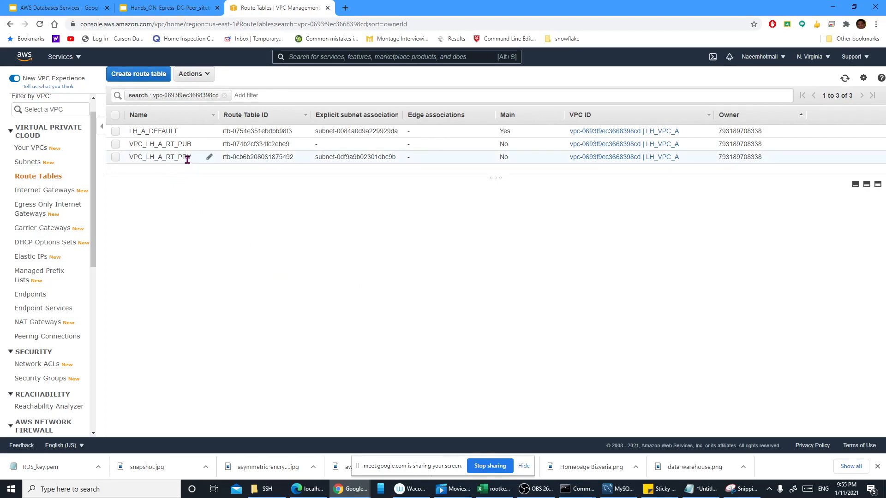
Clear the VPC filter from the route table list and name LH_VPC_B's unnamed main route table VPC_B_RT_PR
left_click(224, 95)
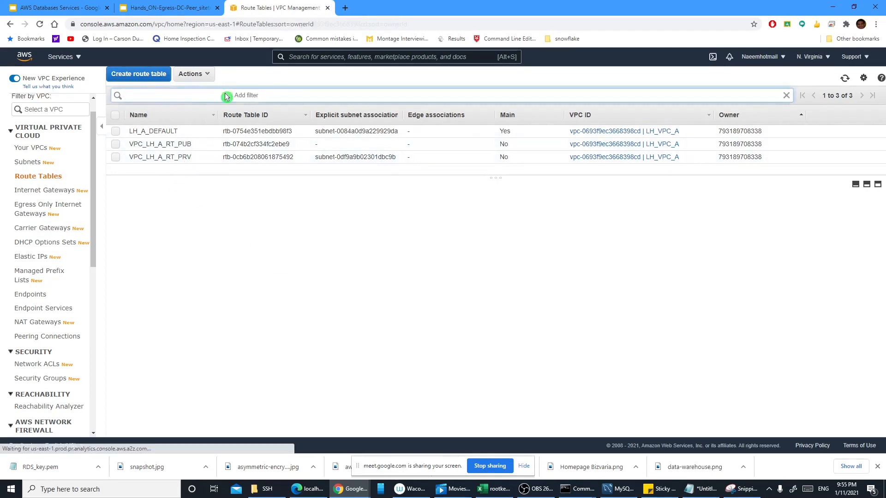
left_click(203, 210)
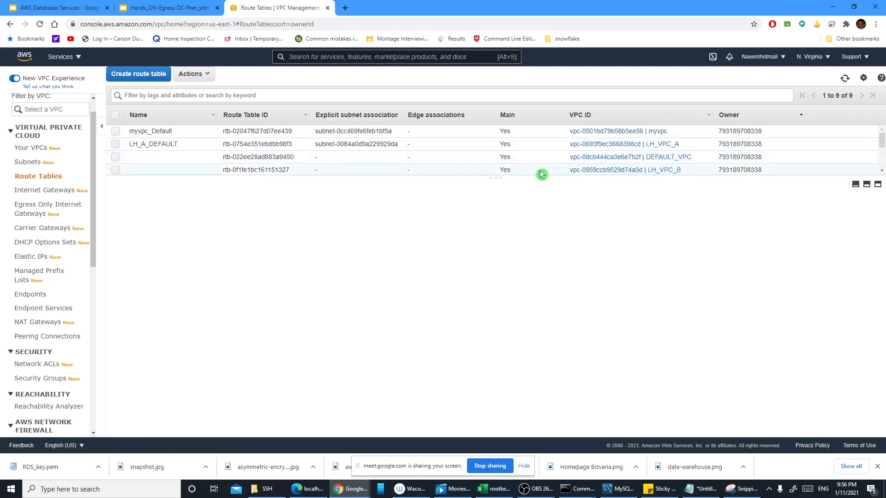
left_click(206, 175)
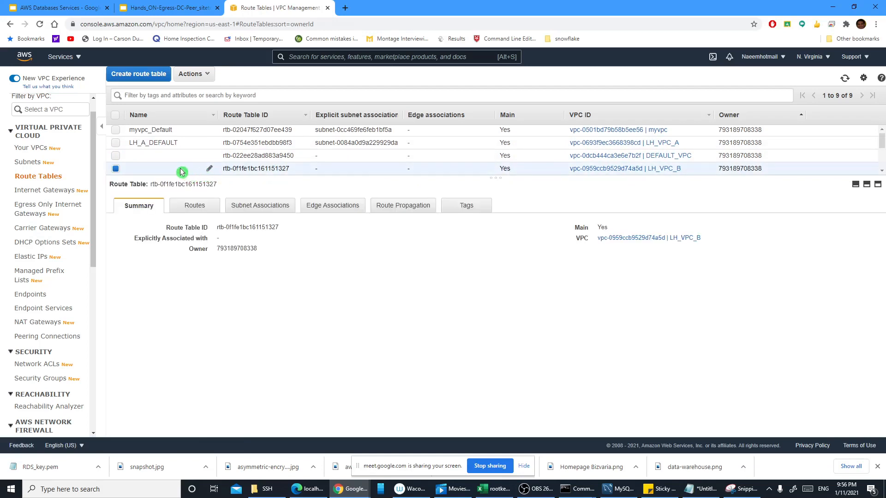
left_click(208, 169)
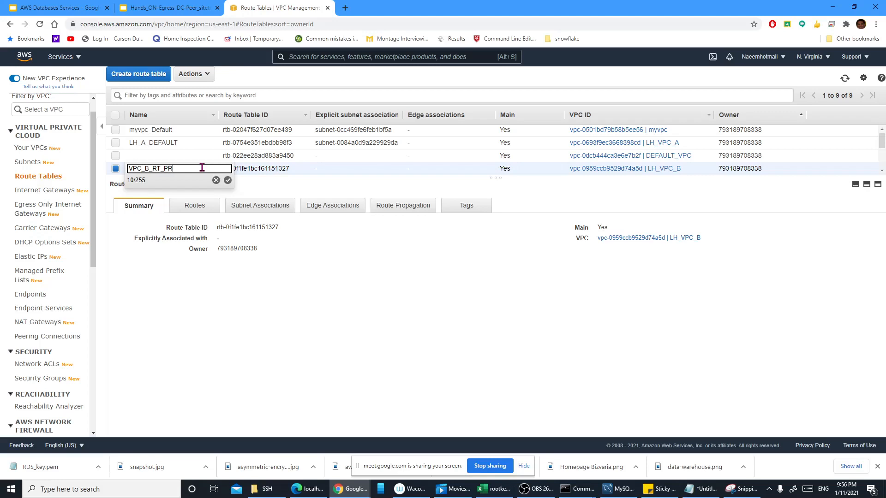
left_click(228, 181)
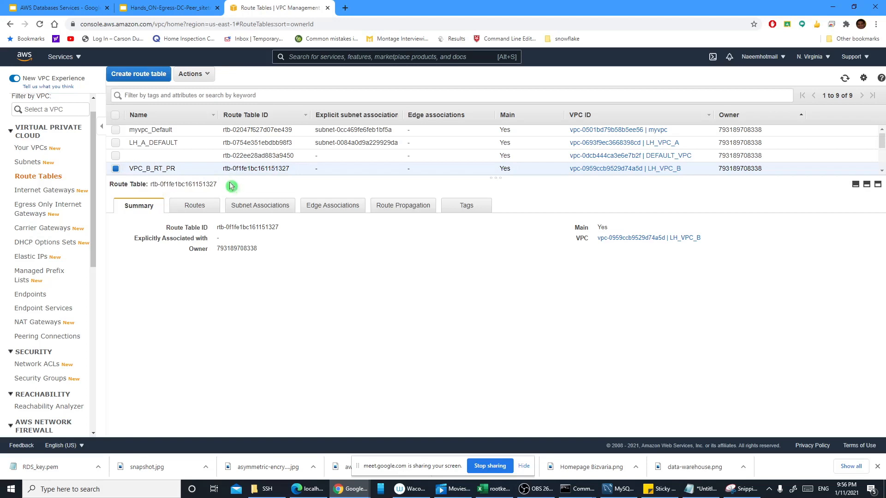
left_click(185, 158)
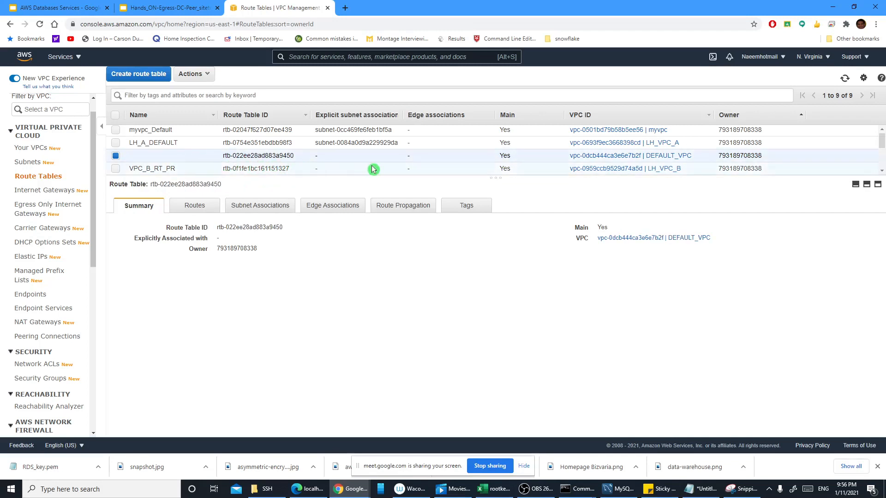
left_click(202, 147)
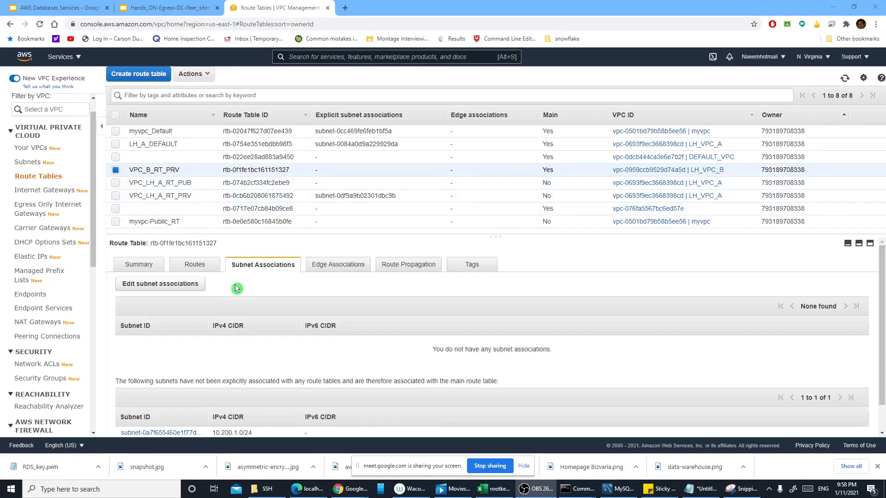
Check Private Subnet C in the presentation's diagram and associate the 10.200.1.0/24 subnet with the route table VPC_B_RT_PRV
left_click(177, 10)
left_click(586, 298)
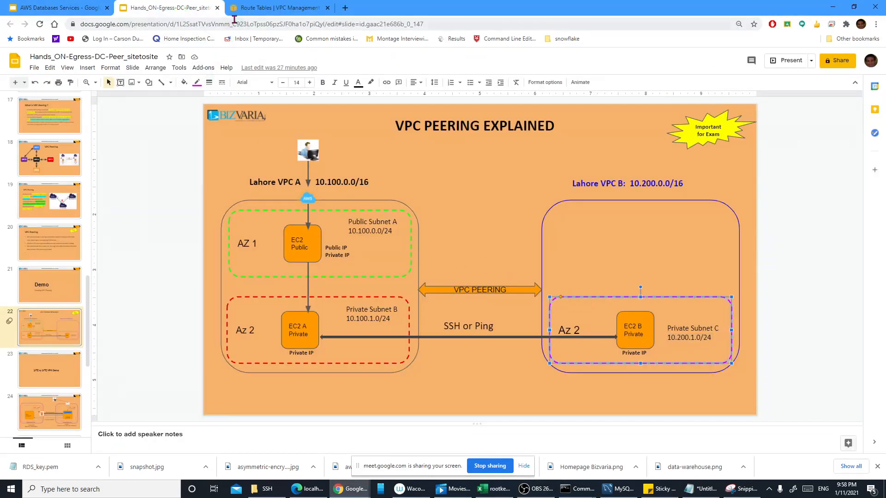
left_click(261, 8)
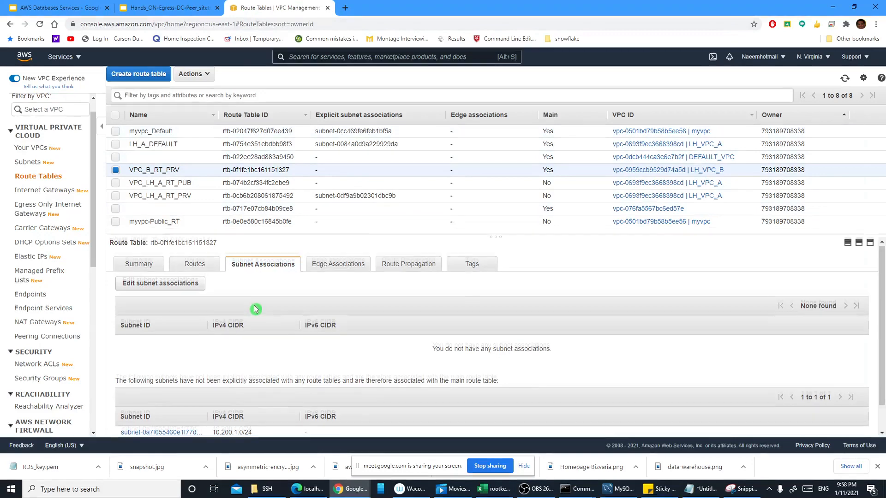
scroll(254, 312, "down", 1)
left_click(172, 254)
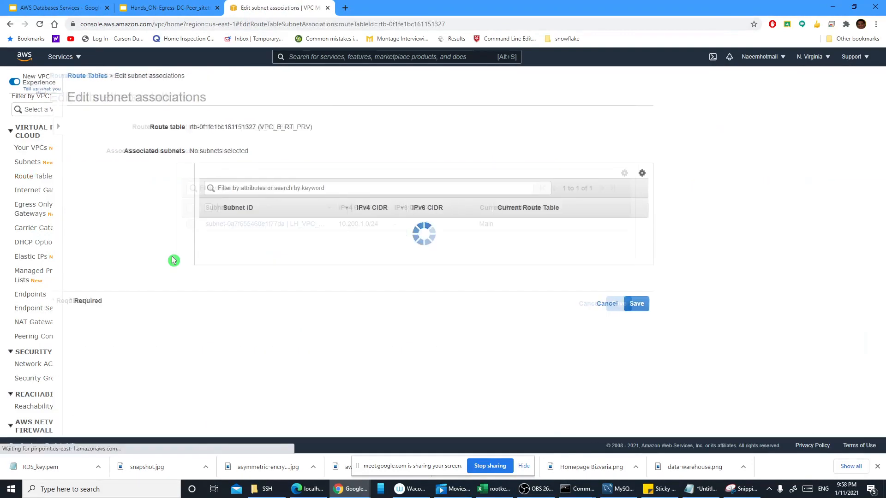
left_click(146, 227)
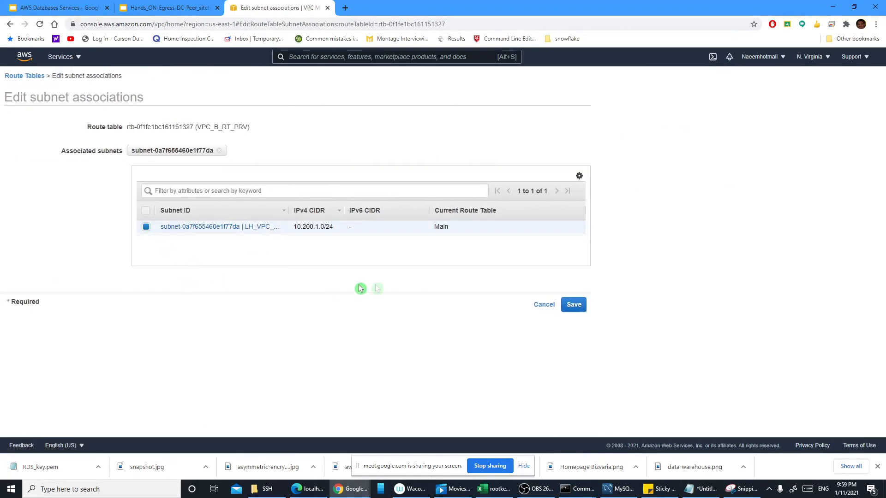
left_click_drag(289, 212, 336, 212)
left_click(575, 304)
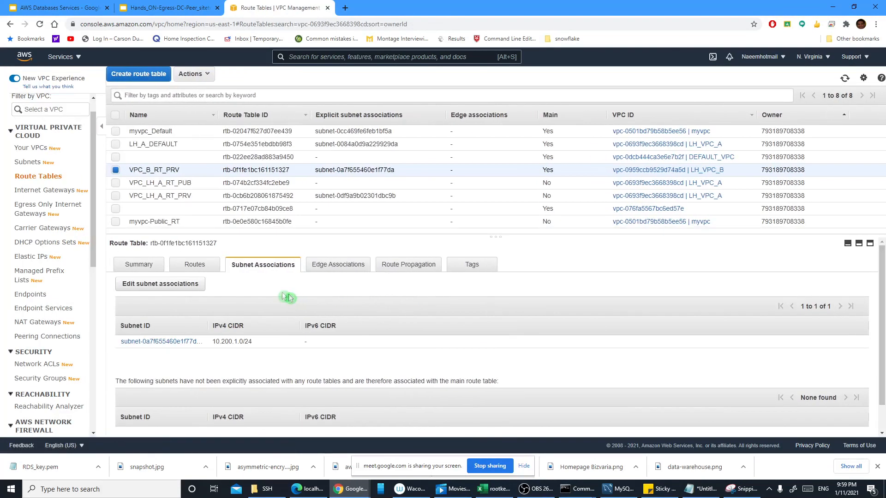
Review the routes and summary of VPC_B_RT_PRV, and the routes of VPC_LH_A_RT_PUB
left_click(204, 269)
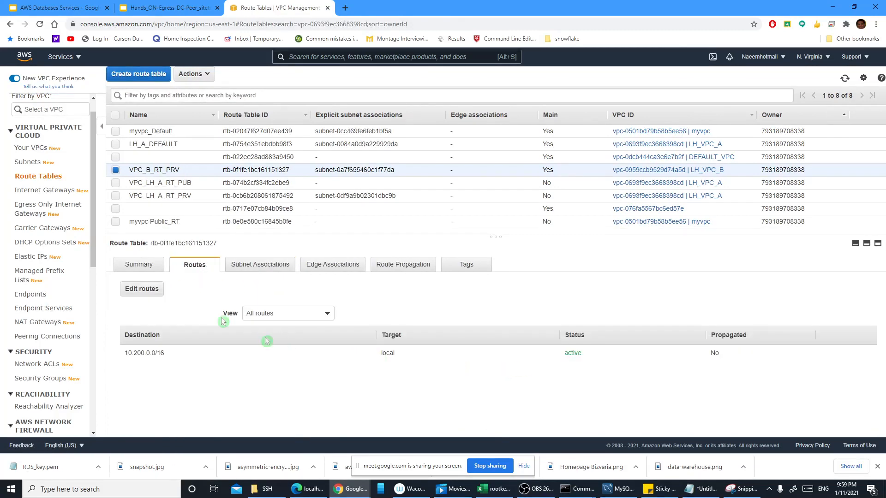
left_click(151, 272)
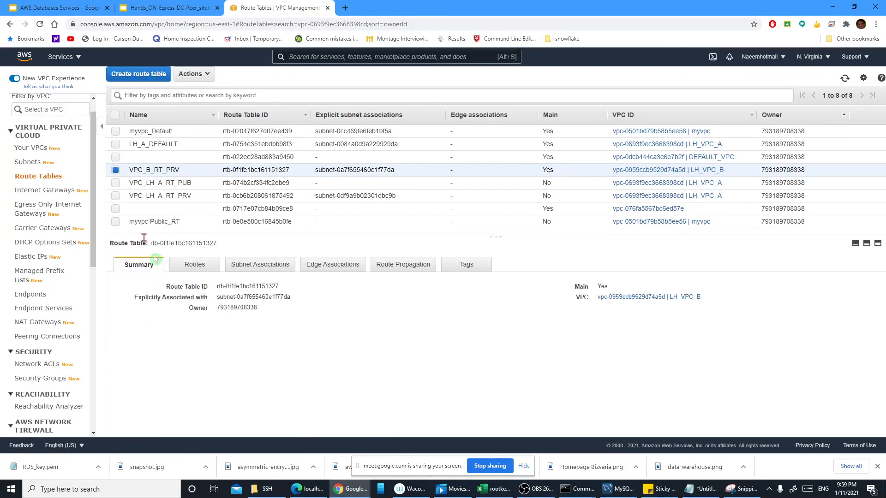
left_click(115, 183)
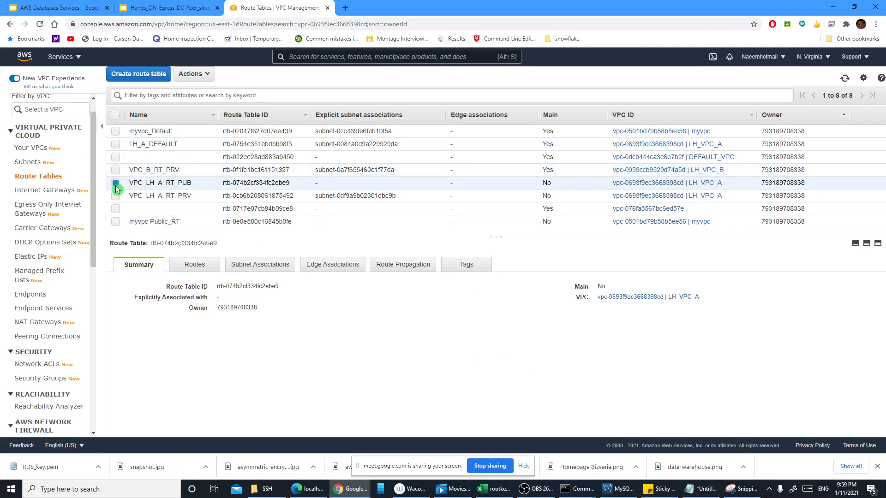
left_click(191, 266)
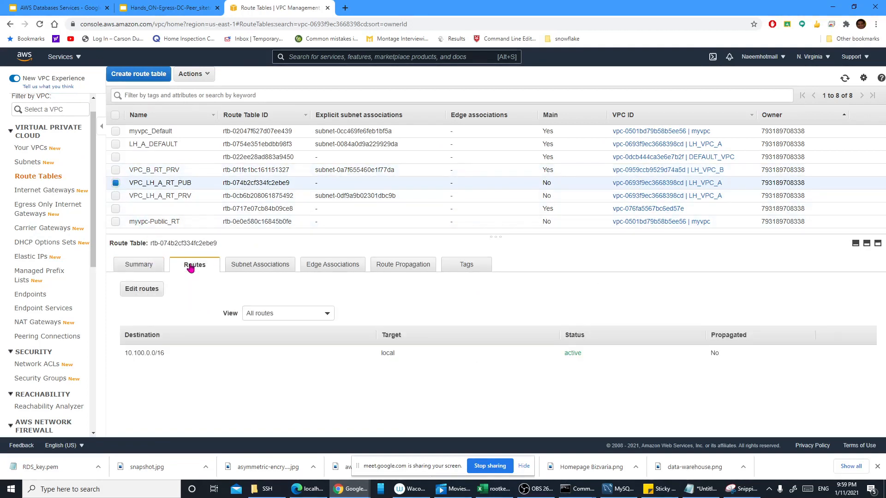
Review the subnet associations and routes of VPC_LH_A_RT_PUB, VPC_LH_A_RT_PRV and VPC_B_RT_PRV
left_click(239, 270)
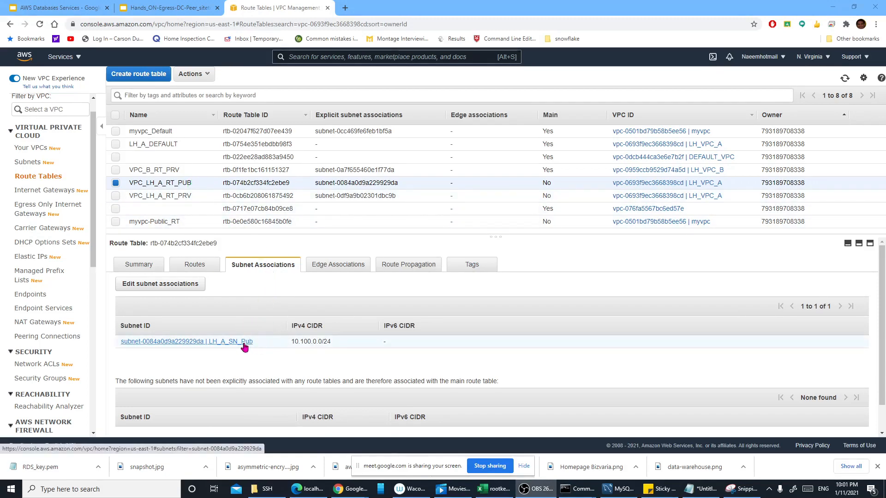
left_click(194, 268)
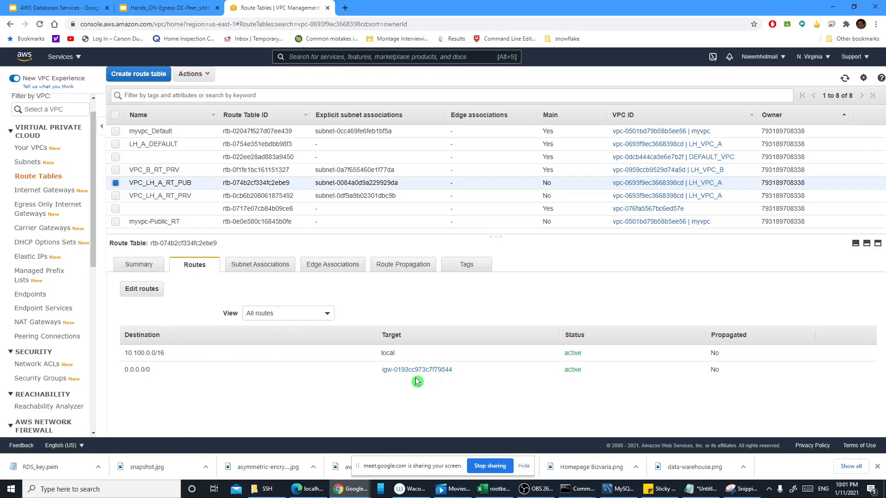
left_click(117, 196)
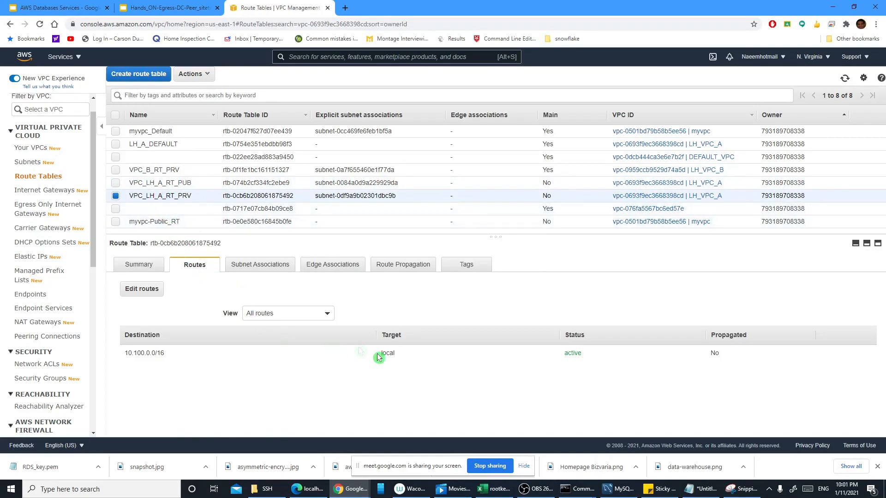
left_click(275, 265)
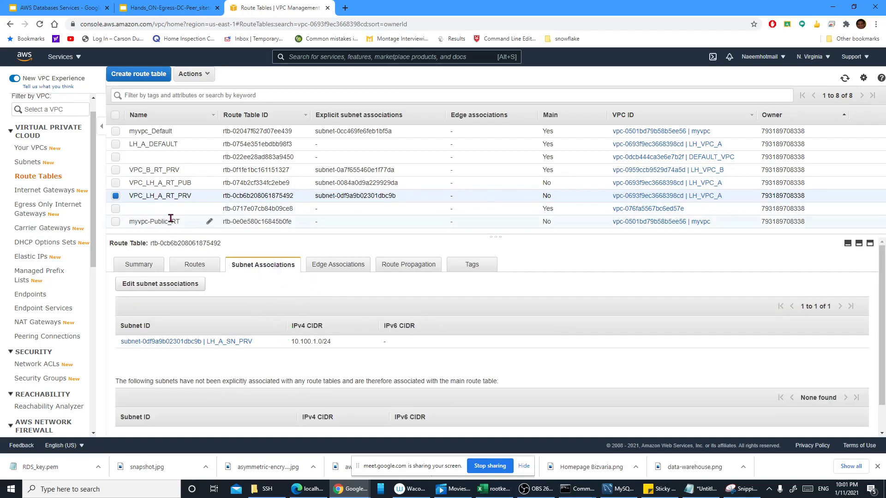
left_click(116, 196)
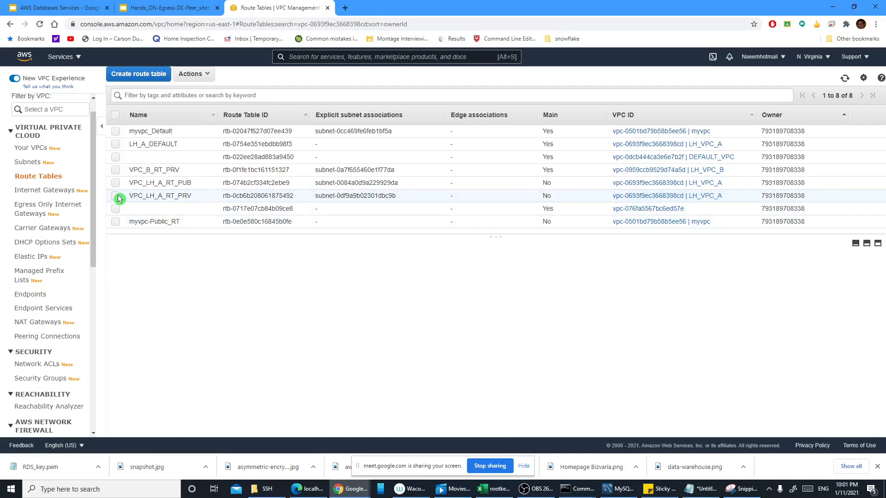
left_click(115, 170)
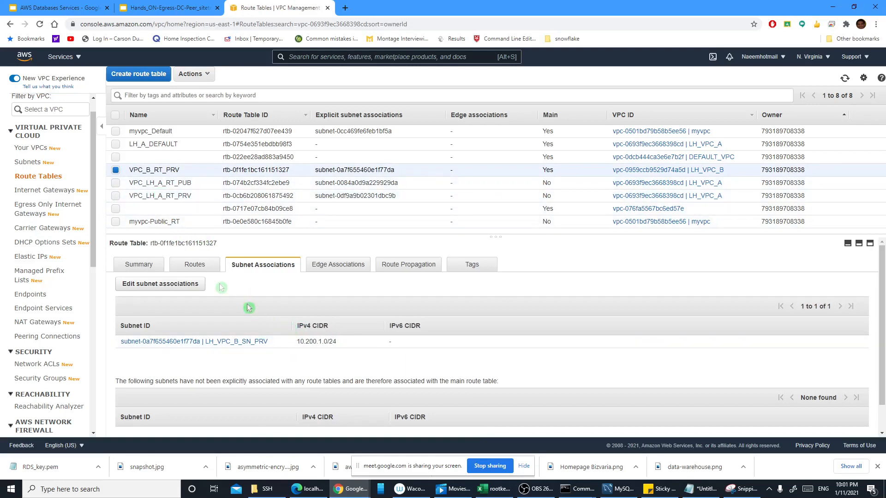
left_click(205, 272)
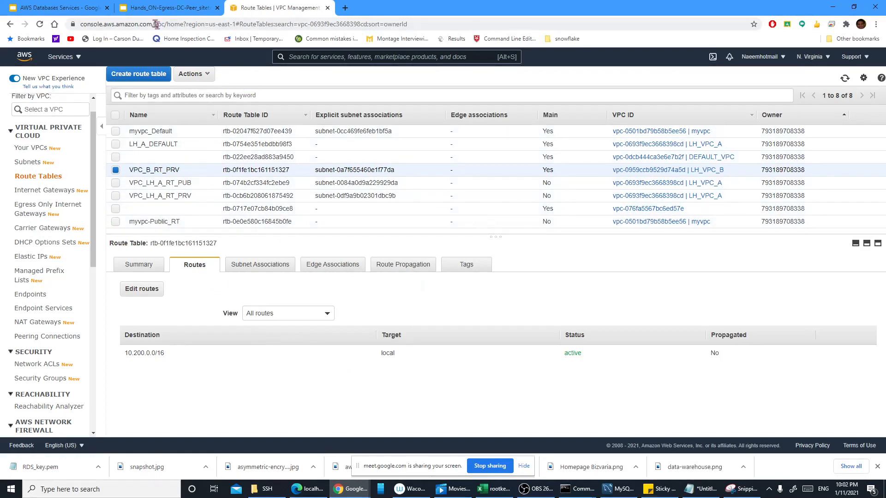
Switch to the presentation's VPC peering diagram and examine Public Subnet A and Private Subnet B of Lahore VPC A
left_click(155, 9)
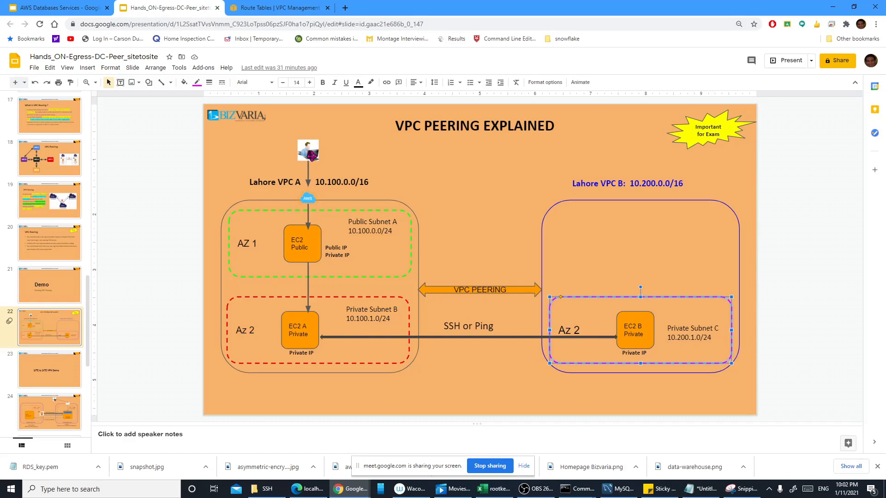
left_click_drag(307, 220, 307, 230)
left_click(328, 232)
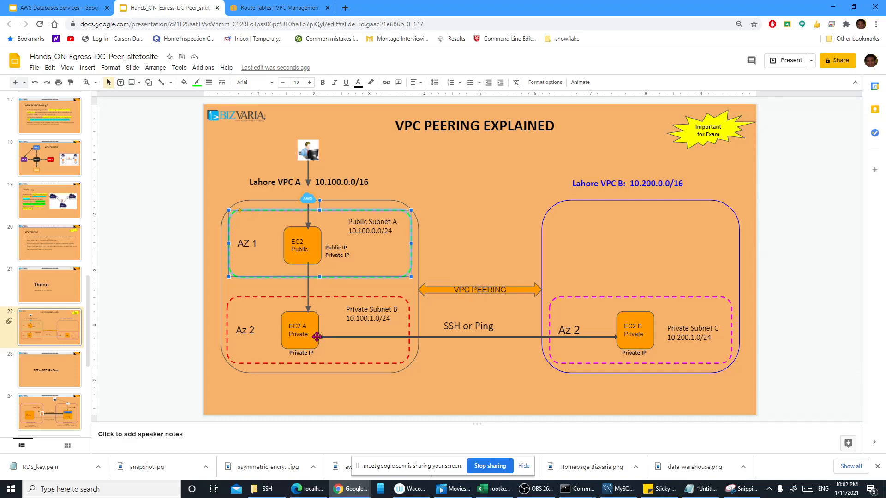
left_click(357, 344)
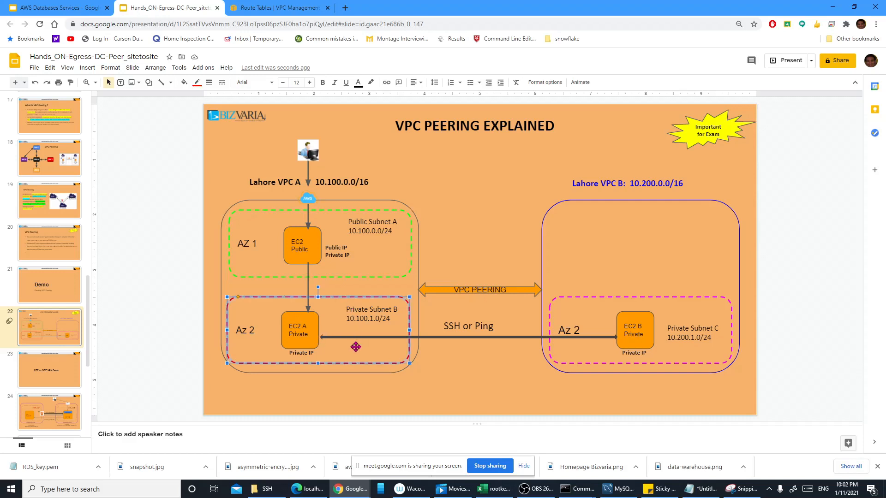
Return to the AWS console, list the running EC2 instances and terminate wordpress_Server
left_click(261, 8)
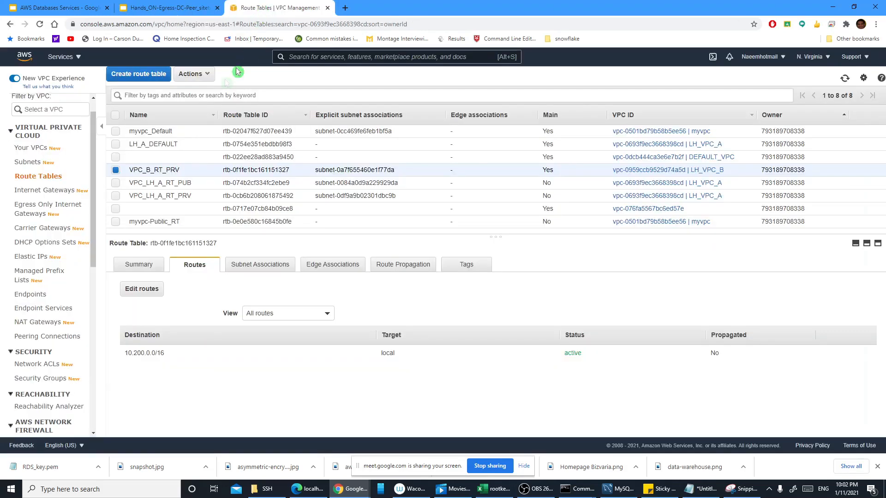
left_click(81, 57)
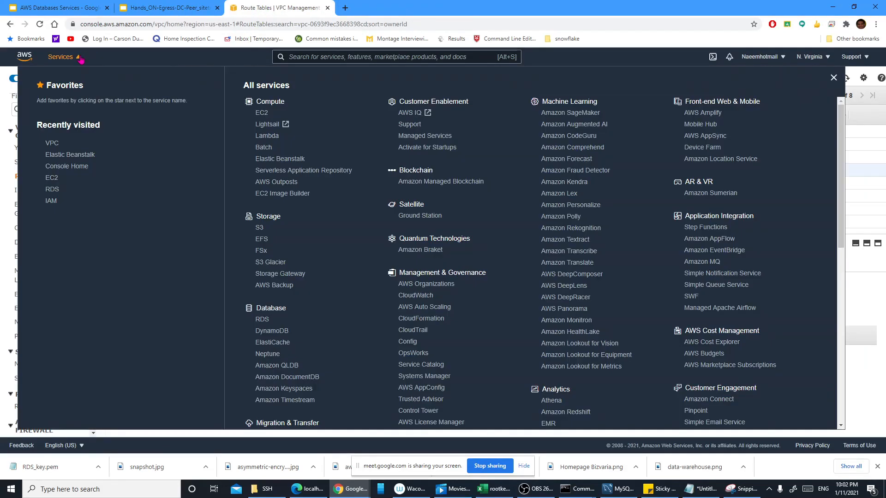
left_click(57, 181)
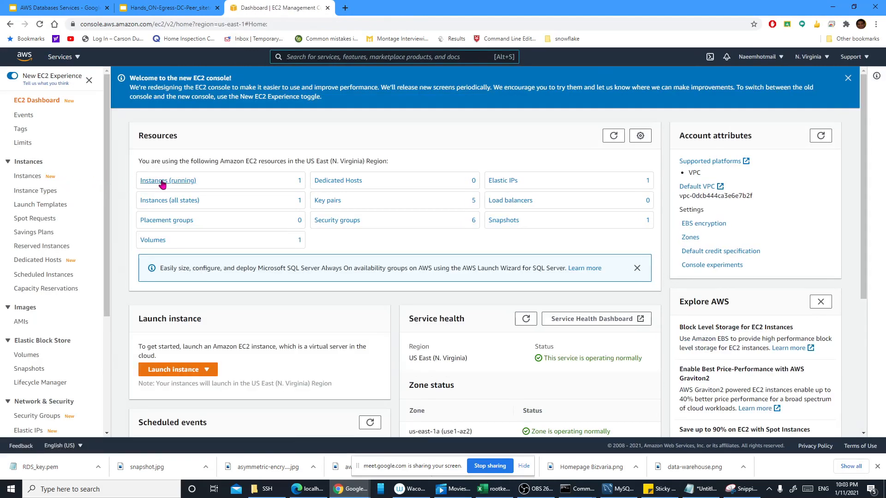
left_click(164, 184)
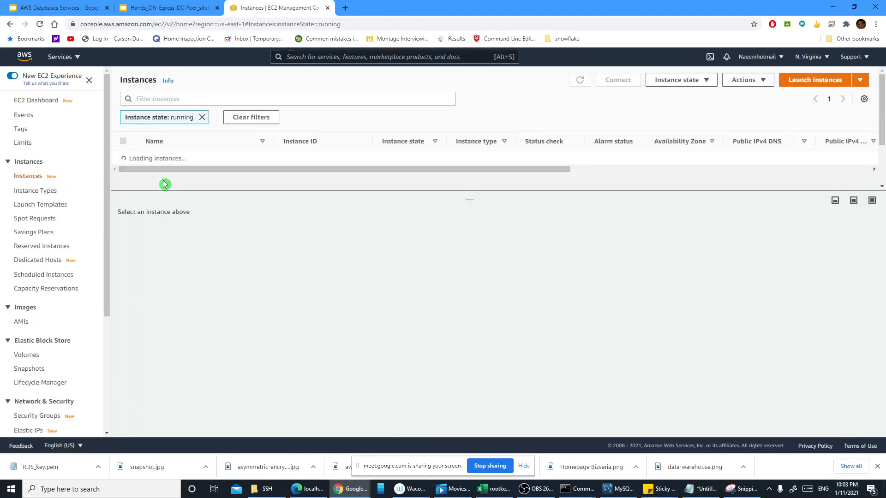
left_click(124, 159)
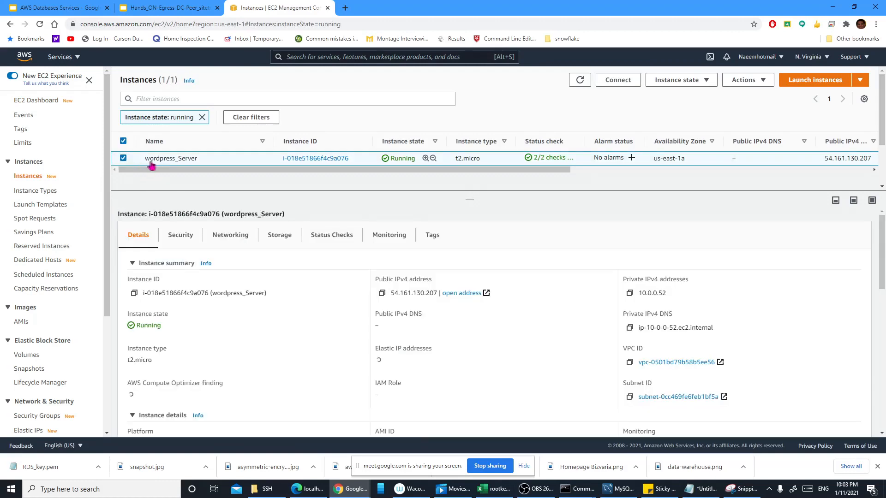
left_click(708, 81)
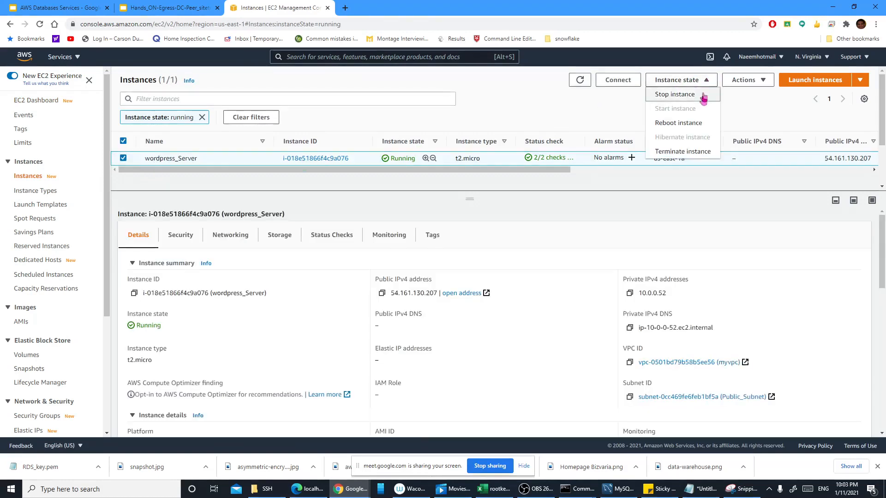
left_click(695, 152)
left_click(612, 295)
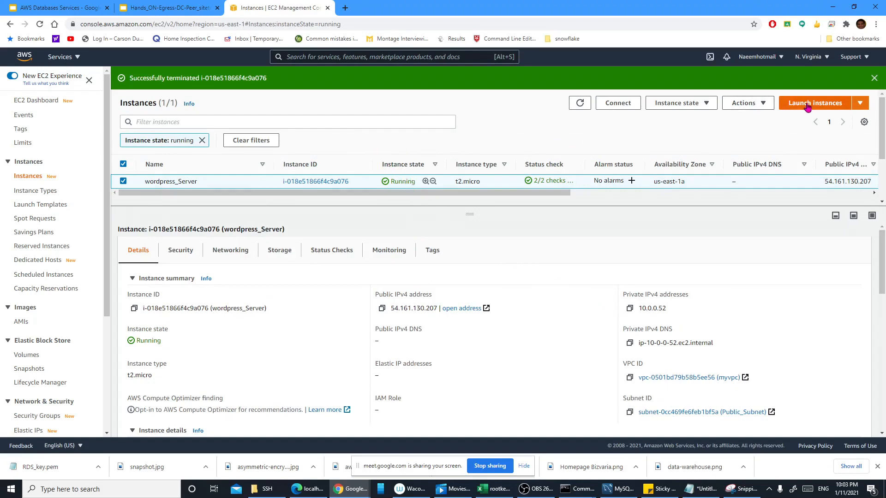
Start launching an EC2 instance from the 64-bit (x86) Amazon Linux 2 AMI with the t2.micro type, checking the VPC peering diagram
left_click(808, 106)
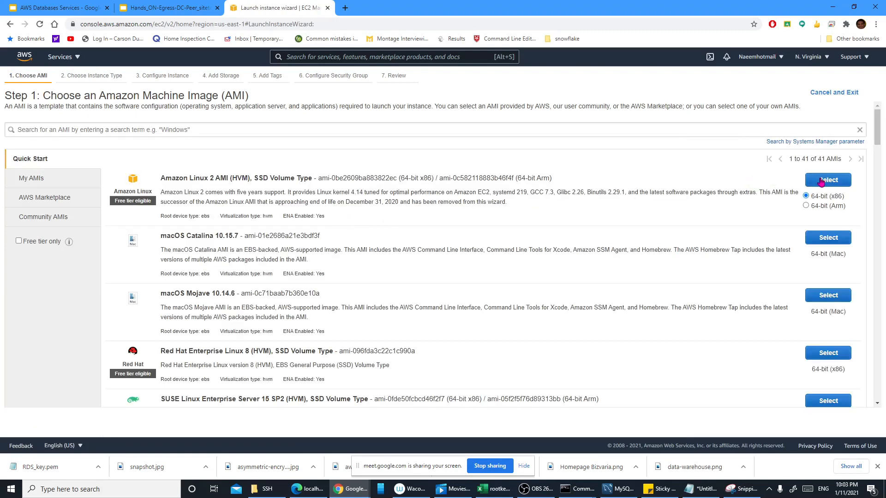
left_click(122, 14)
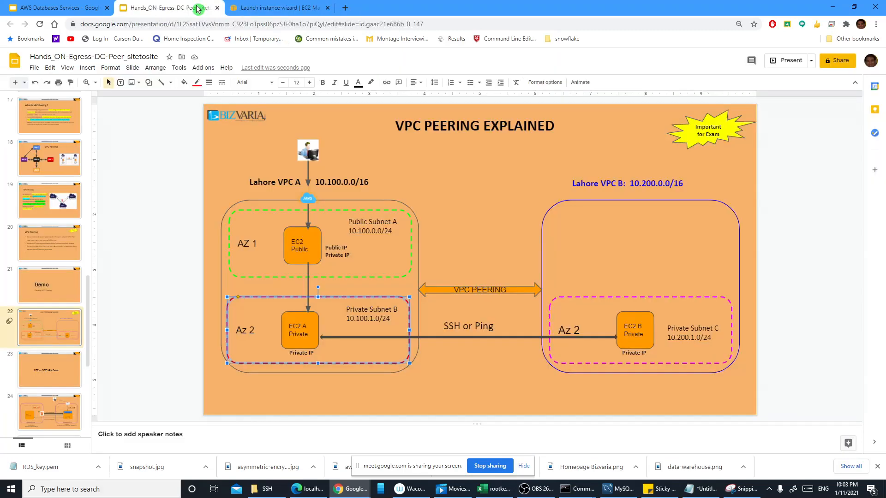
left_click(236, 10)
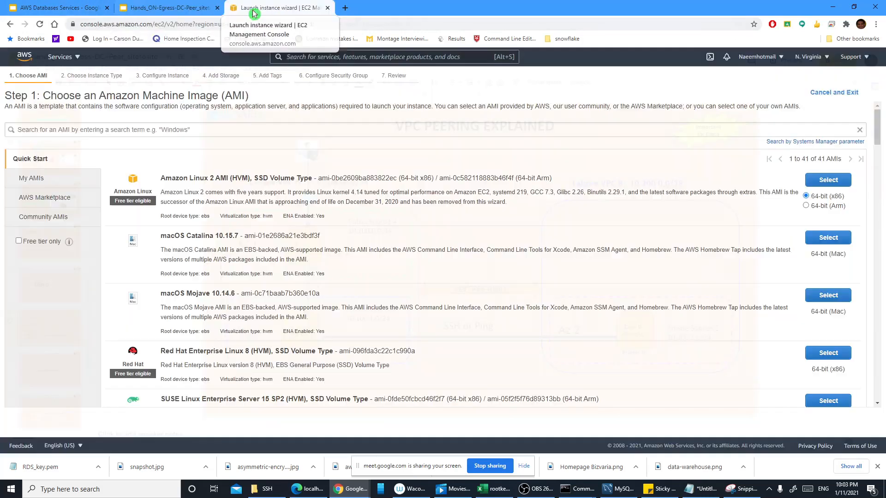
left_click(824, 180)
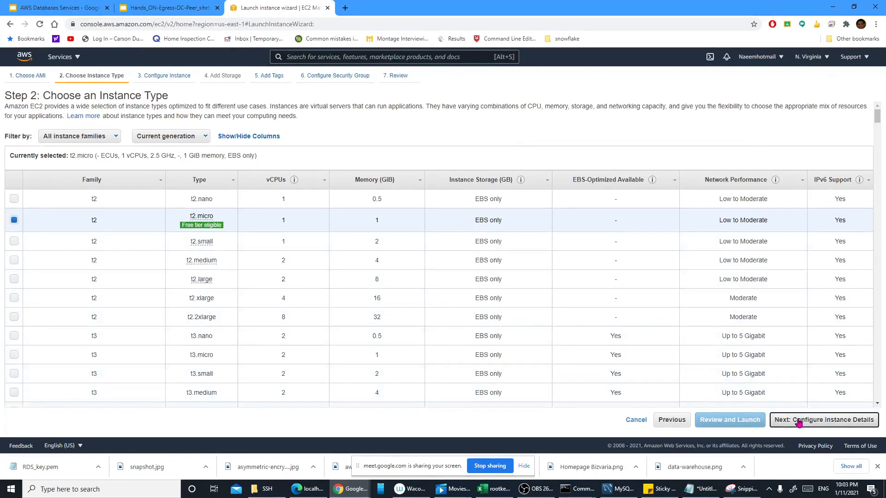
left_click(799, 421)
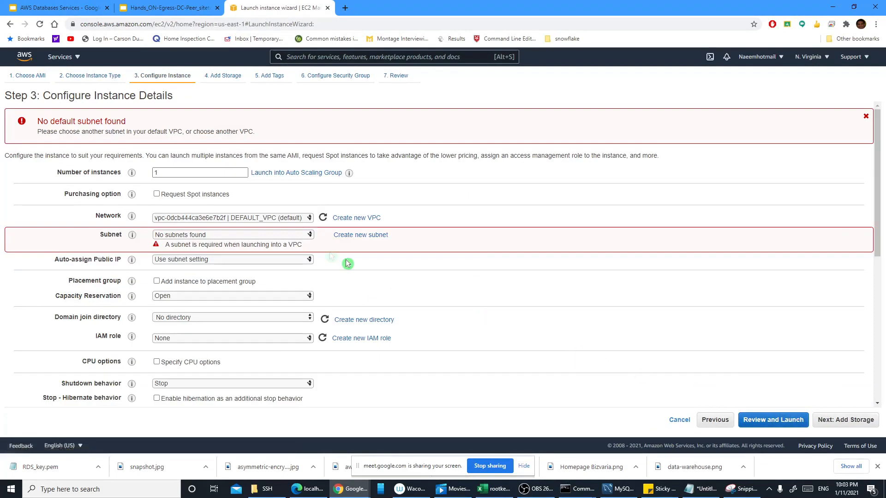
Set the instance's network to LH_VPC_A and its subnet to LH_A_SN_Pub, and enable auto-assigned public IP
left_click(298, 221)
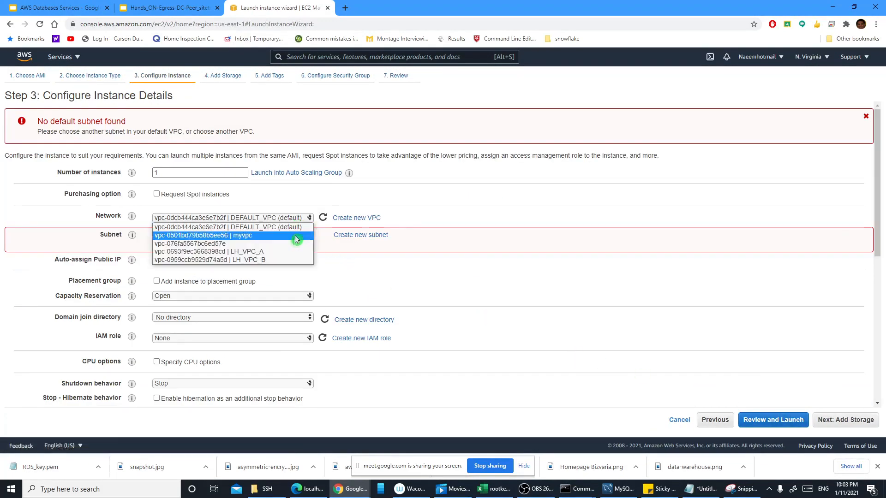
left_click(266, 252)
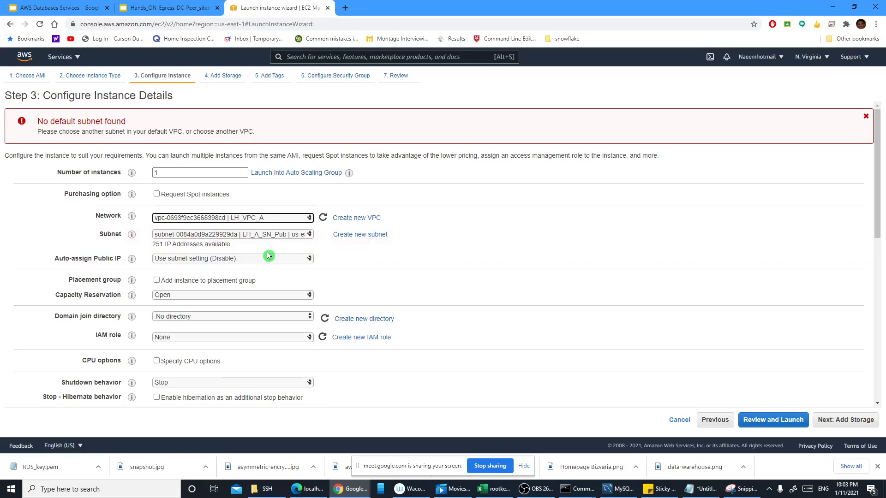
left_click(290, 235)
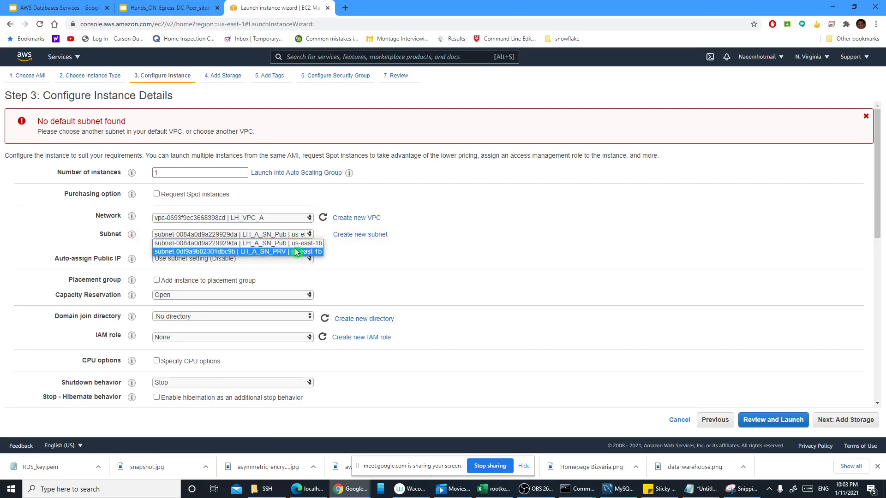
left_click(285, 244)
scroll(353, 254, "down", 2)
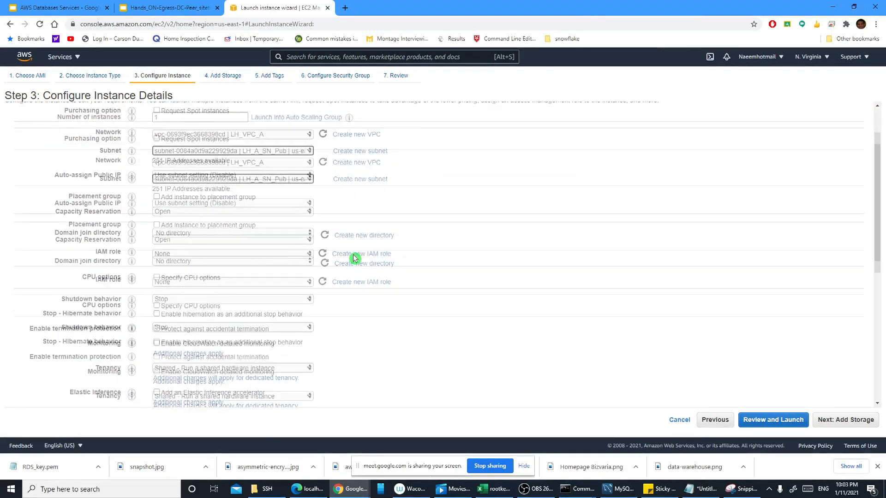
left_click(232, 167)
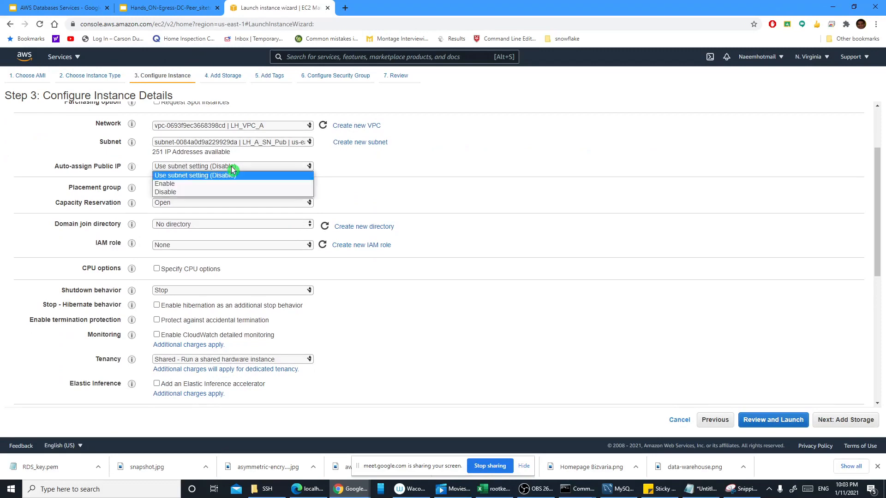
left_click(214, 186)
scroll(295, 203, "down", 3)
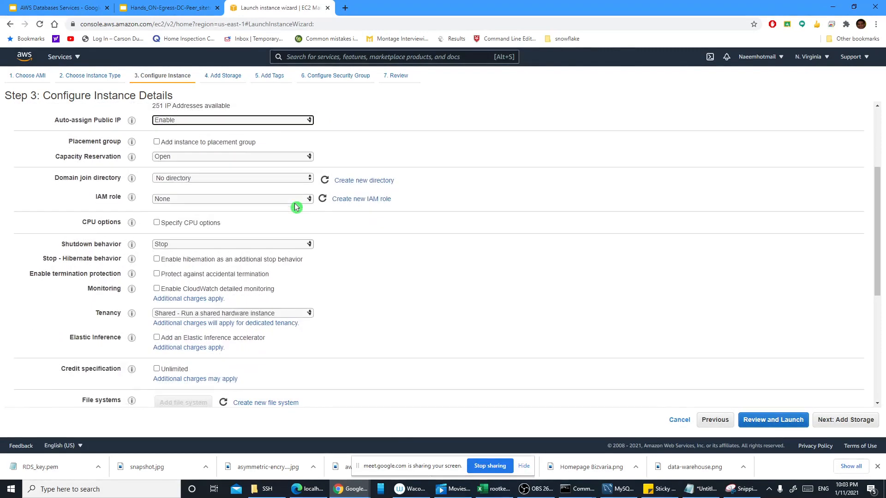
scroll(296, 207, "down", 2)
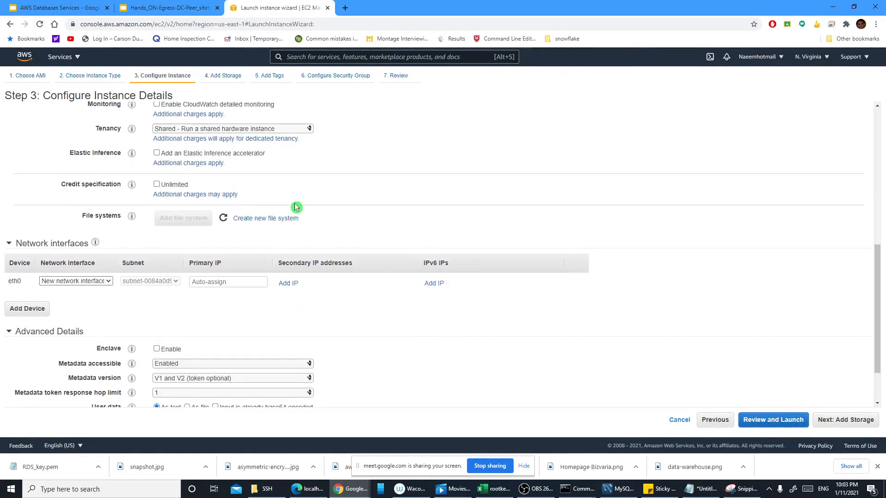
scroll(296, 208, "up", 2)
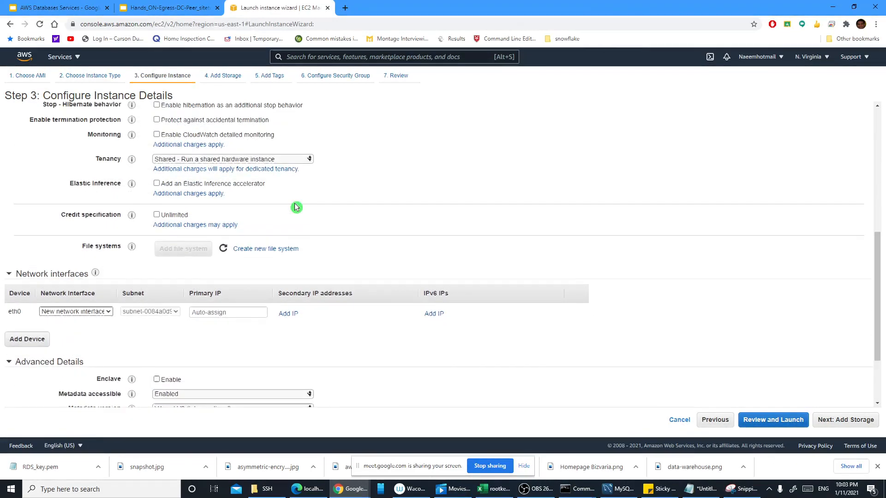
scroll(295, 207, "up", 2)
scroll(295, 206, "down", 3)
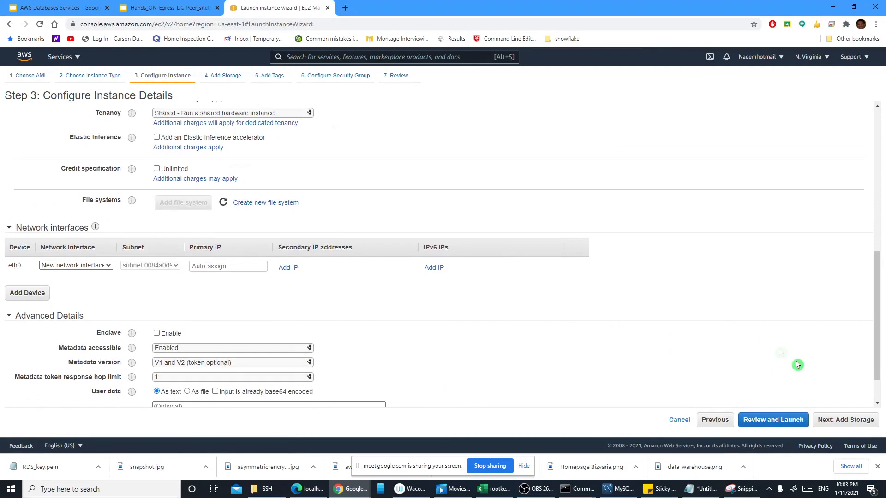
Keep the default root volume storage and tag the instance with the key Name and value PUBLIC_EC2
left_click(837, 420)
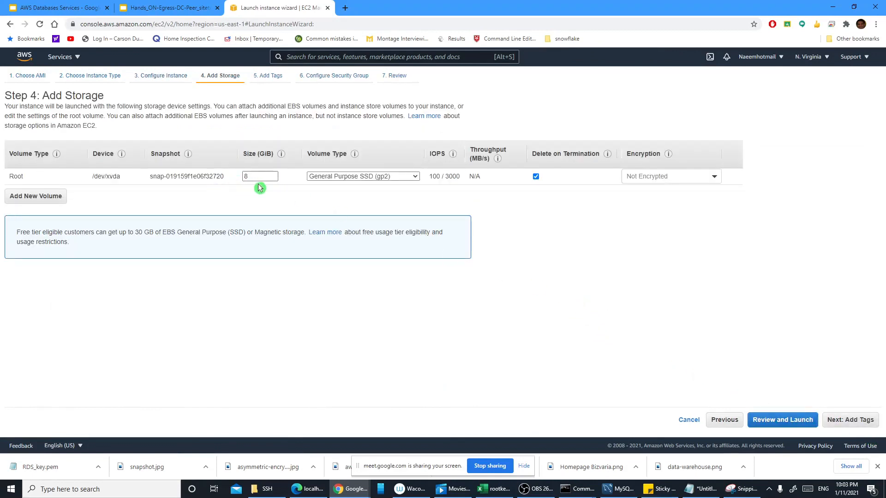
left_click(834, 417)
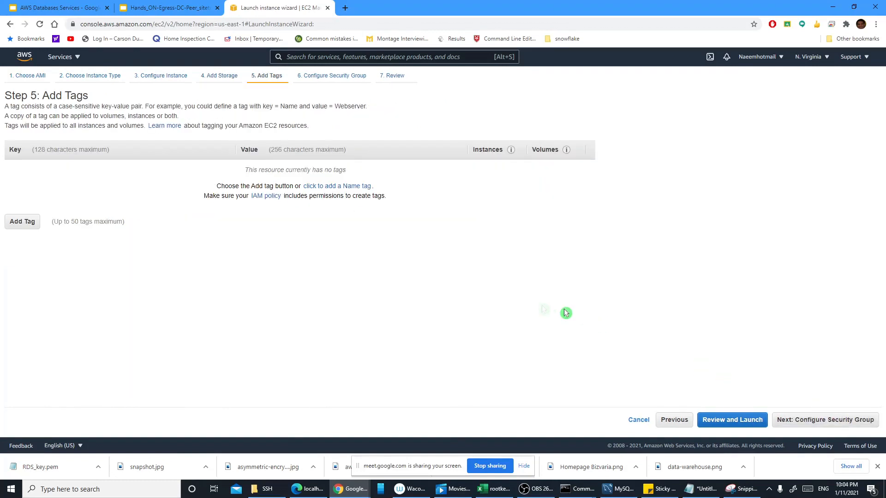
left_click(18, 221)
left_click(76, 171)
left_click(38, 196)
left_click(241, 172)
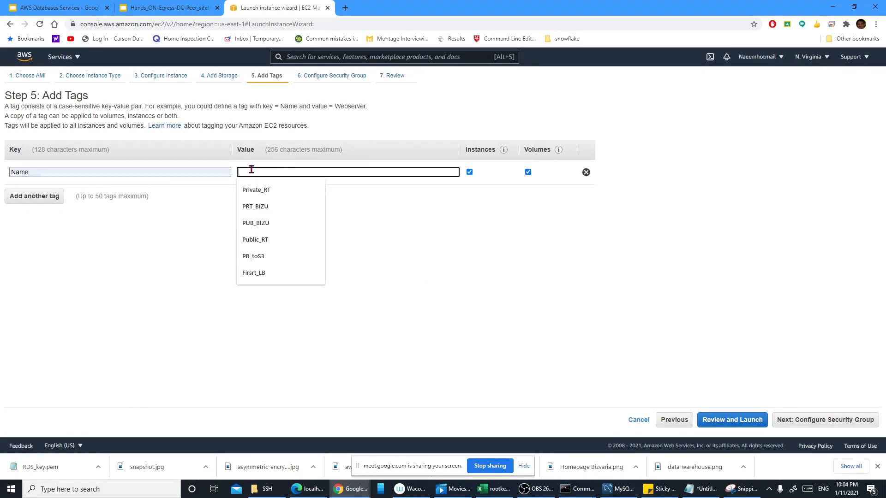
type("PU")
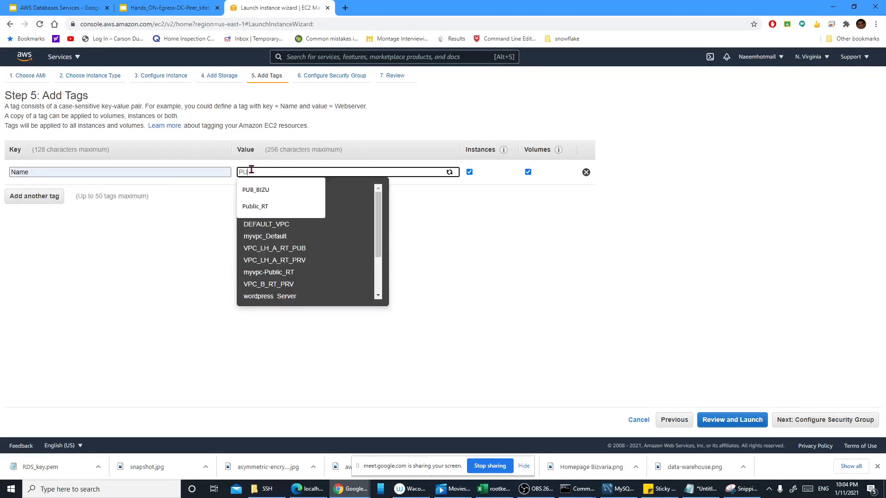
type("BLIC_EC@")
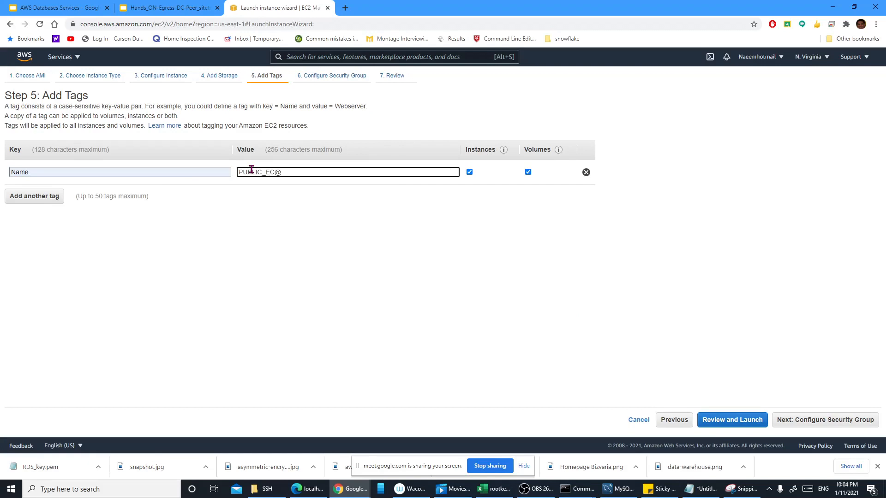
key("BackSpace")
left_click(479, 261)
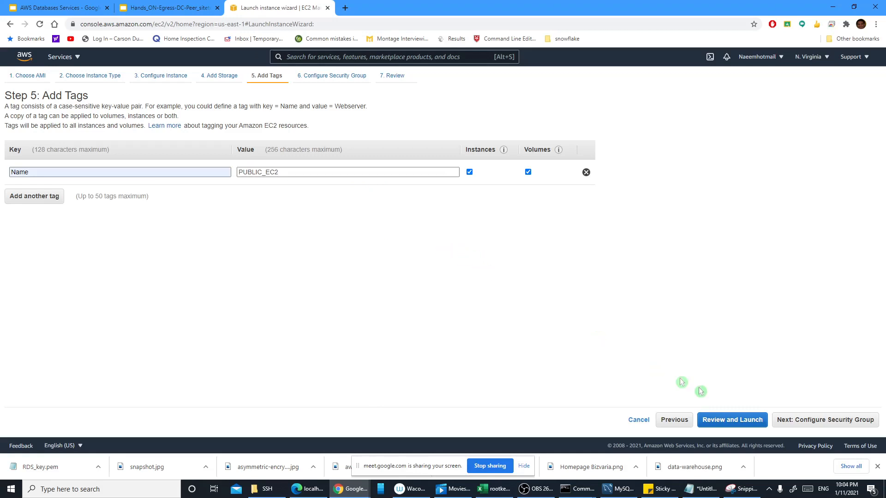
Proceed to the new security group's configuration and set the SSH rule's source to My IP
left_click(790, 420)
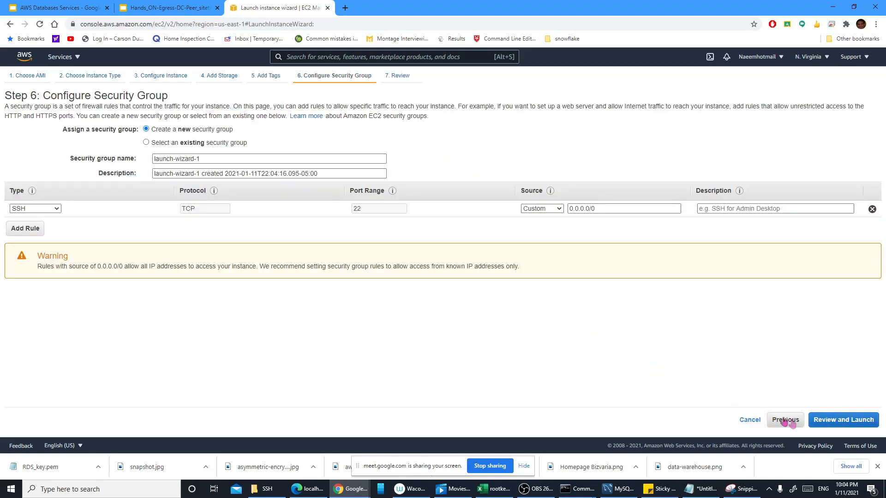
left_click(558, 210)
left_click(545, 233)
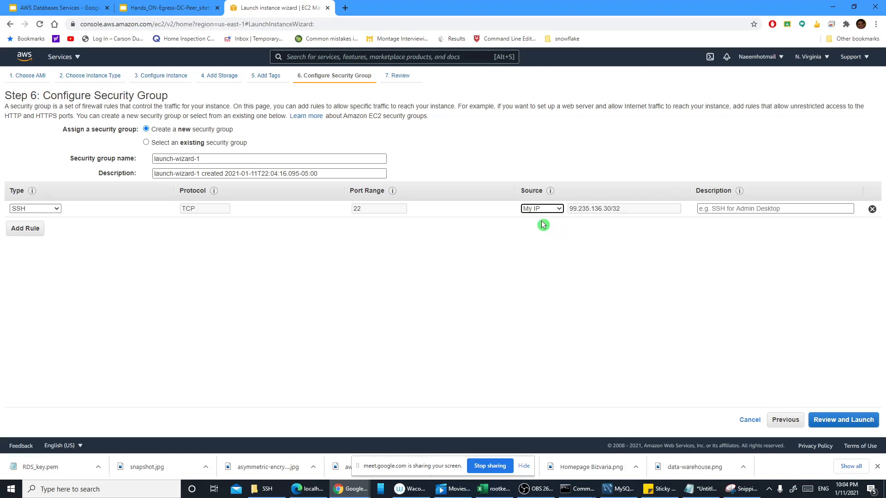
left_click(627, 211)
left_click(571, 241)
Add an All ICMP - IPv4 rule to the security group with Anywhere as its source
left_click(40, 238)
left_click(32, 226)
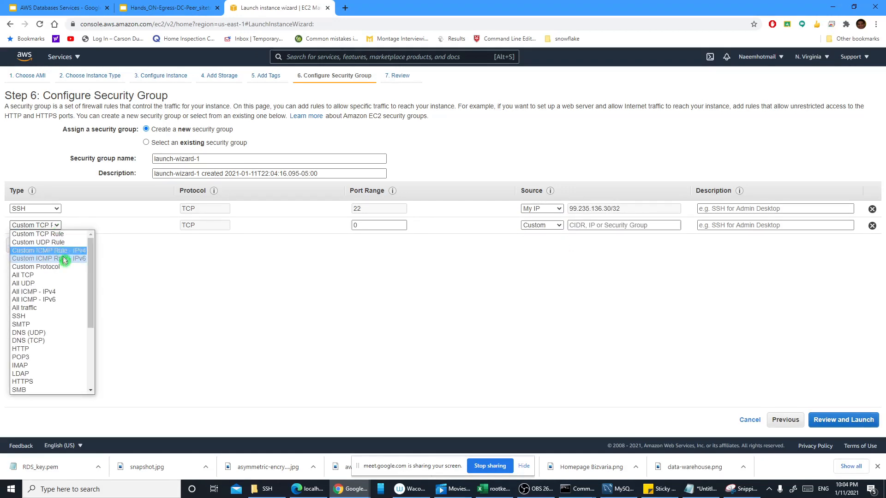
left_click(52, 291)
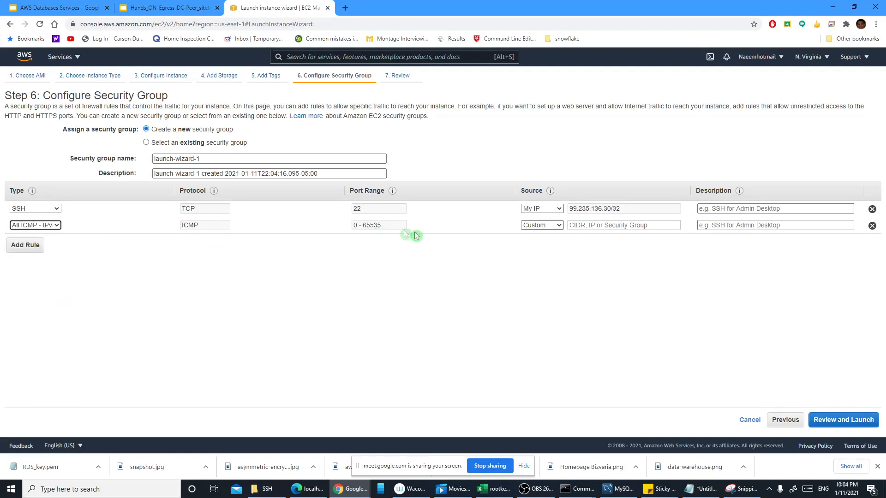
left_click(559, 226)
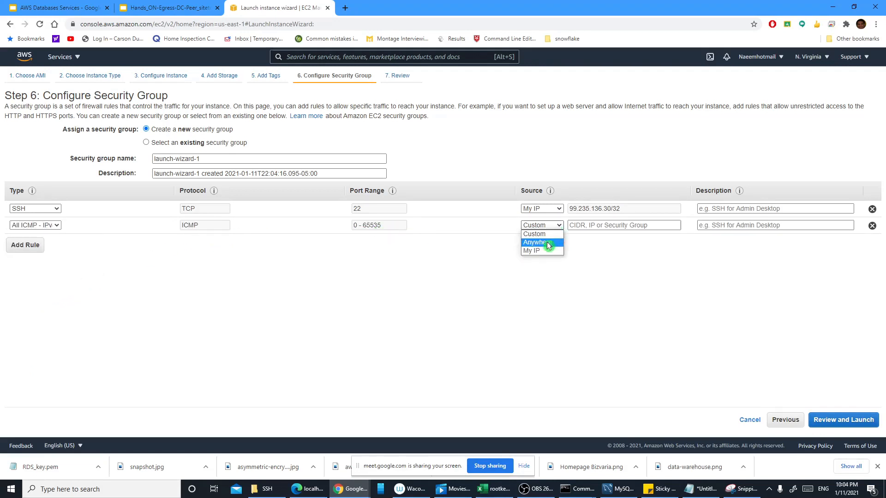
left_click(548, 244)
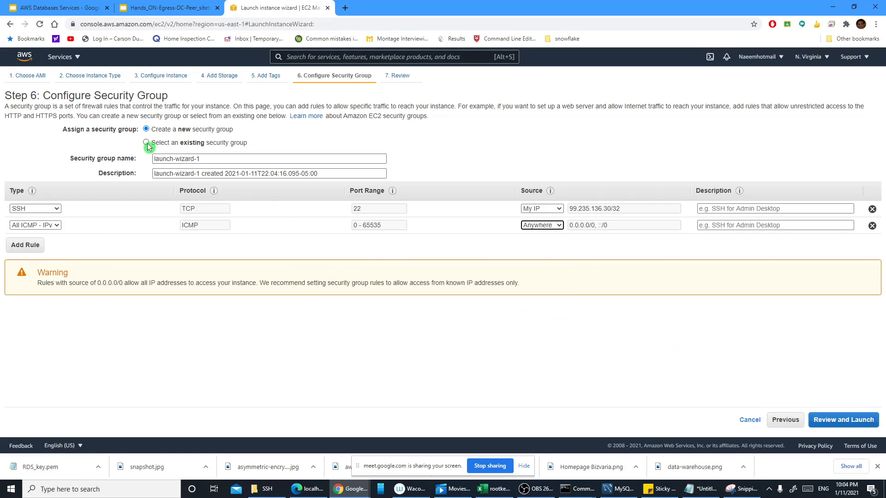
Name the security group SG_A and review the instance's launch settings
left_click_drag(206, 158, 133, 154)
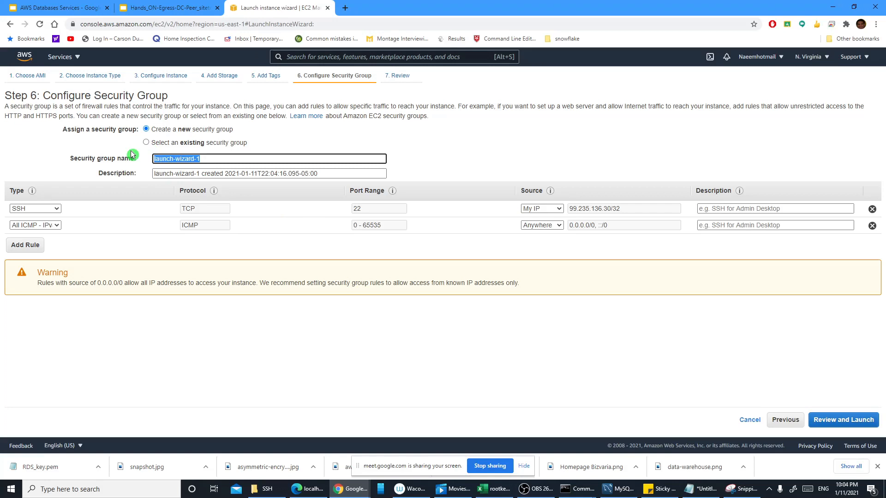
type("SG_A")
left_click(250, 326)
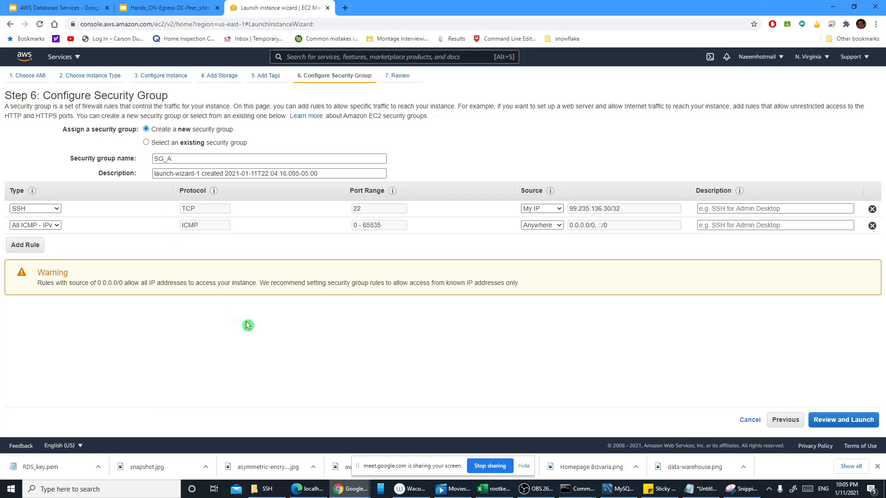
left_click(841, 420)
scroll(675, 386, "down", 3)
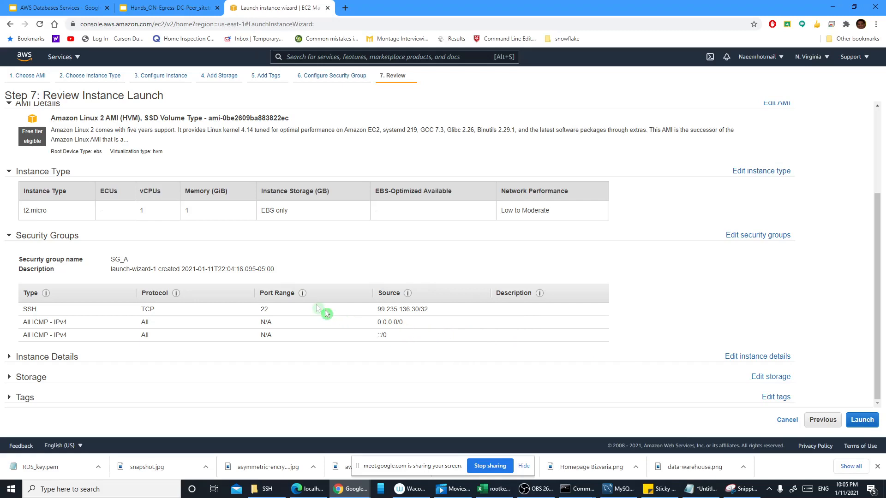
scroll(216, 210, "up", 2)
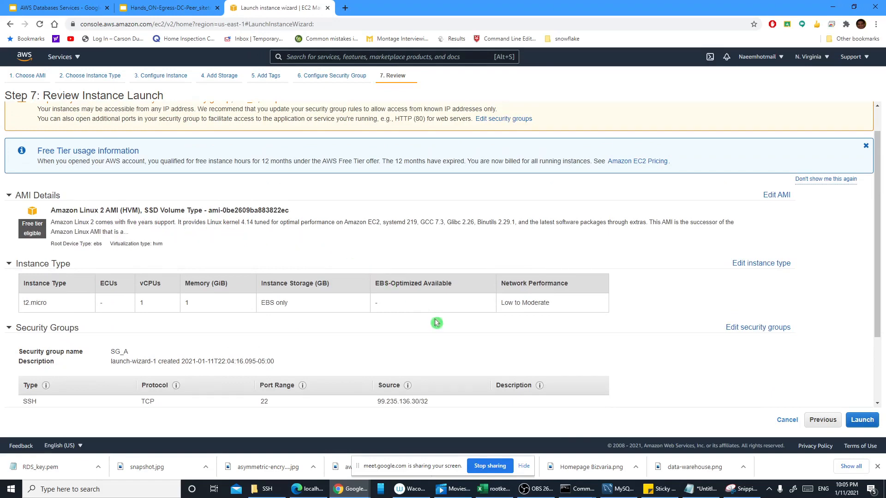
scroll(436, 323, "down", 2)
Create and download a new key pair named LH_A_key, and launch the instance with it
left_click(856, 420)
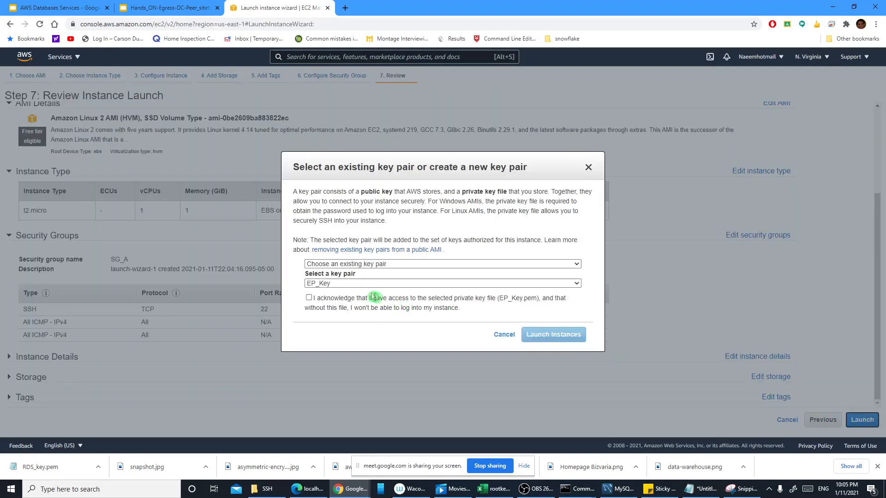
left_click(577, 283)
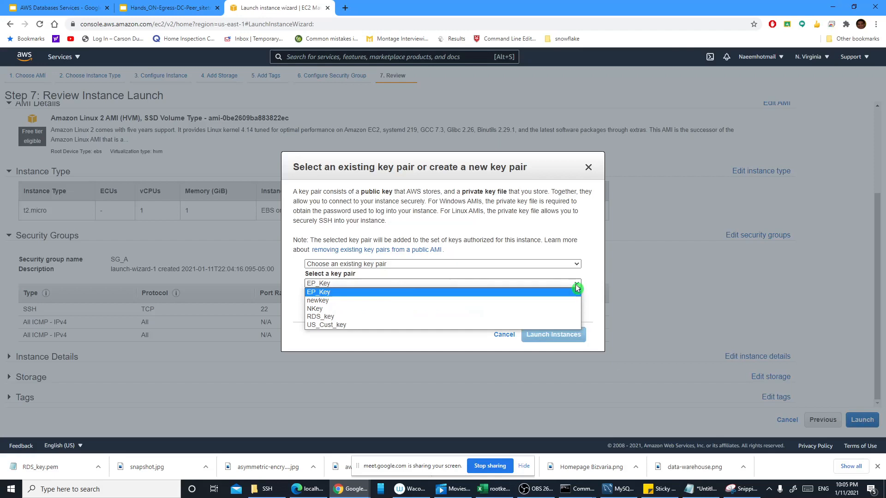
left_click(441, 265)
left_click(372, 281)
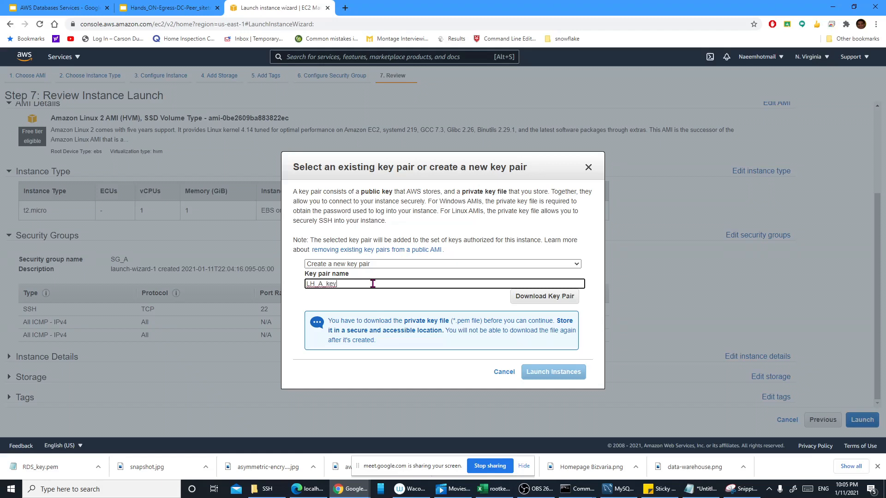
left_click(523, 299)
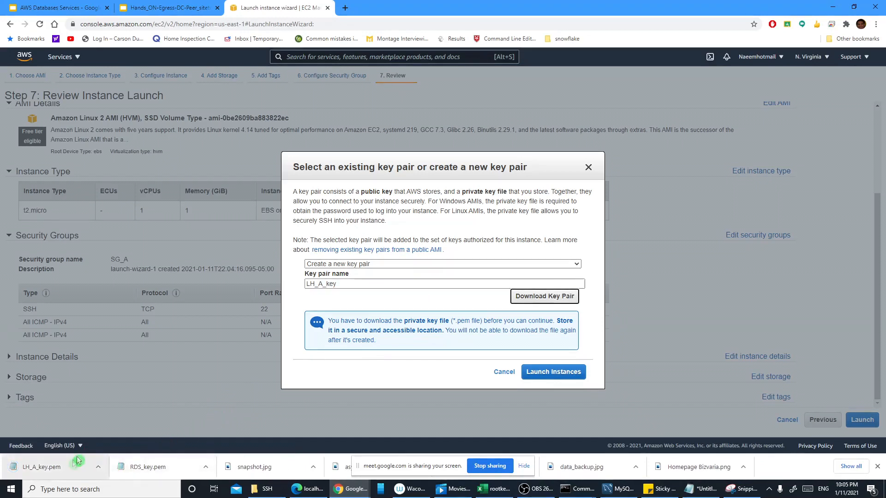
left_click(555, 372)
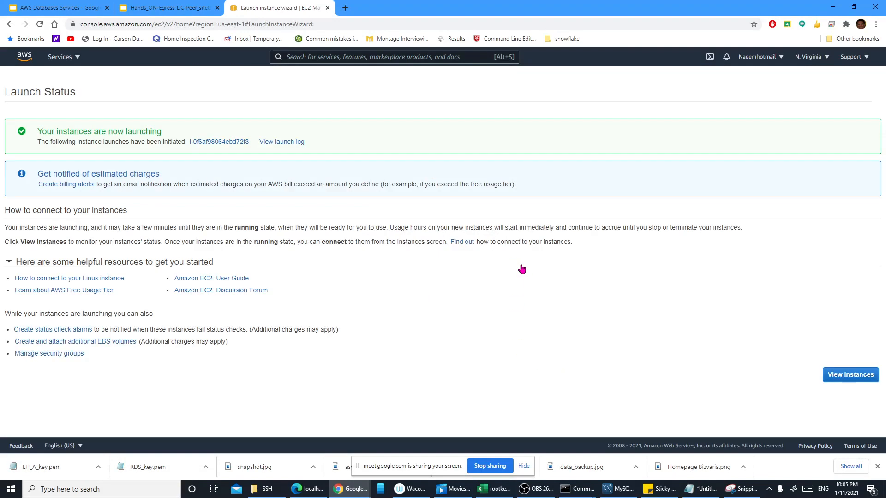
Open the EC2 instances list, enlarge its list area and remove the running filter
left_click(850, 375)
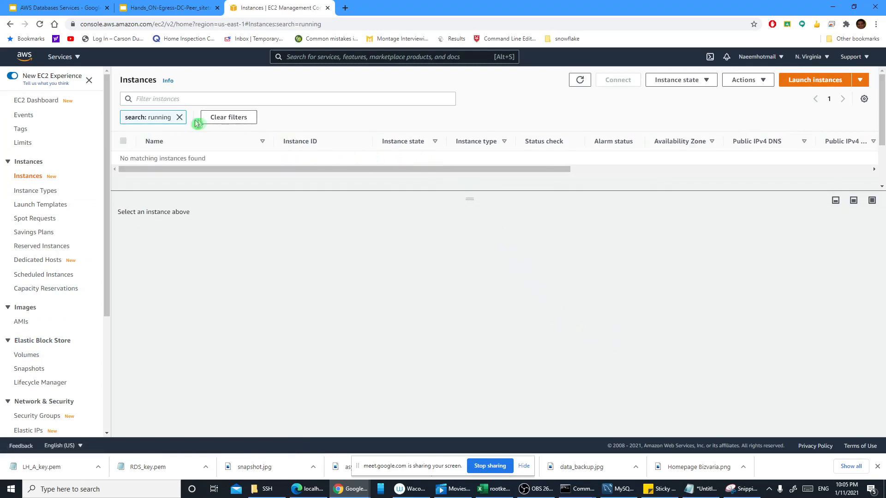
left_click_drag(469, 199, 466, 217)
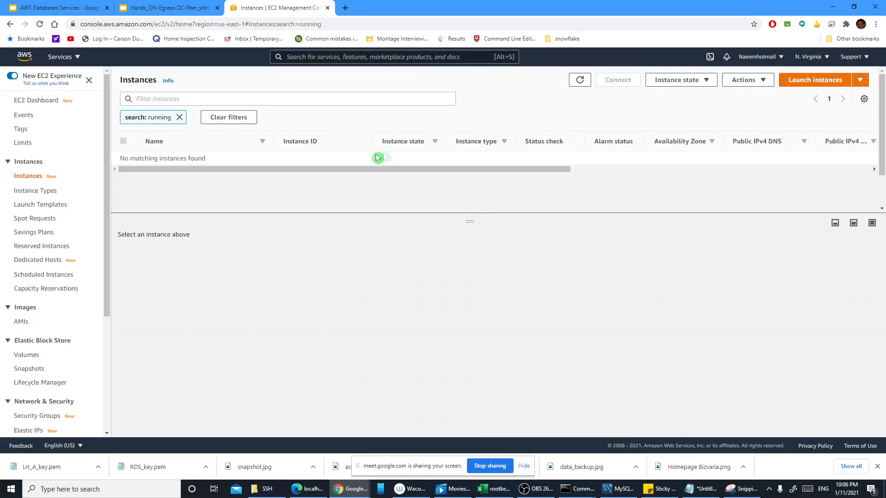
mouse_move(376, 170)
left_mouse_down()
mouse_move(409, 169)
mouse_move(374, 169)
left_mouse_up()
left_click(178, 117)
Start launching another EC2 instance
left_click(803, 82)
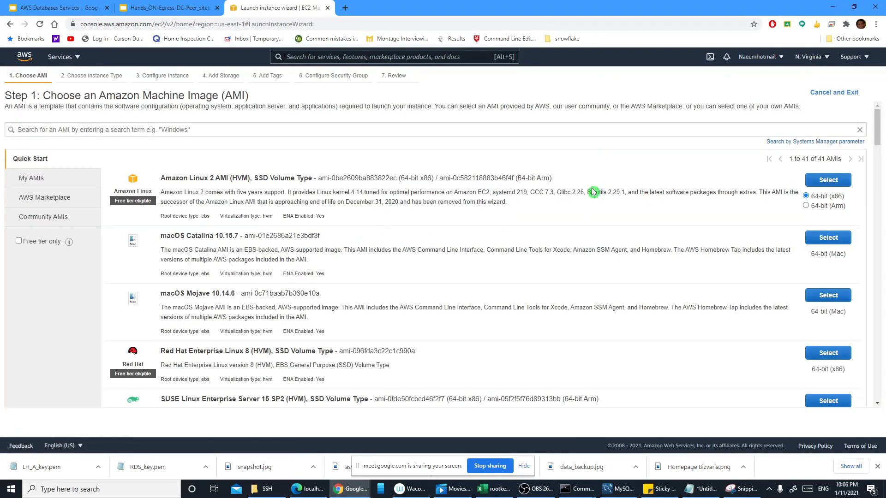
Choose the 64-bit x86 Amazon Linux 2 AMI on t2.micro and place the instance in network LH_VPC_A, subnet LH_A_SN_PRV
left_click(829, 180)
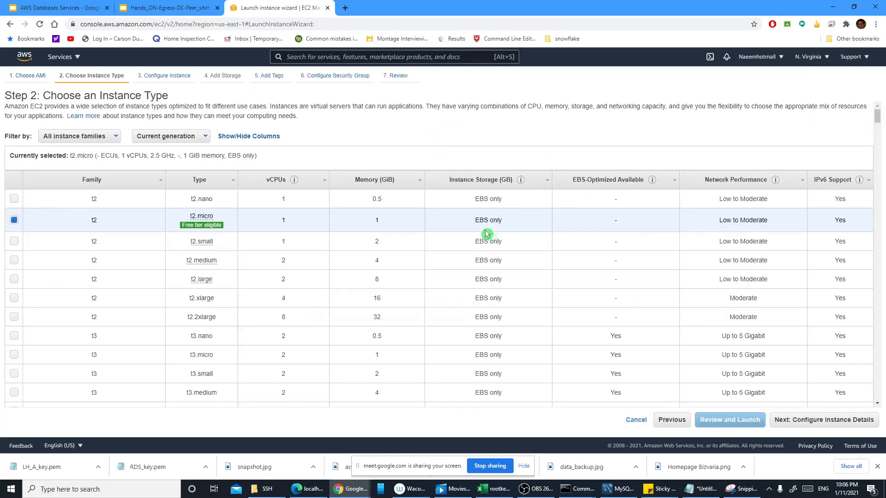
left_click(809, 421)
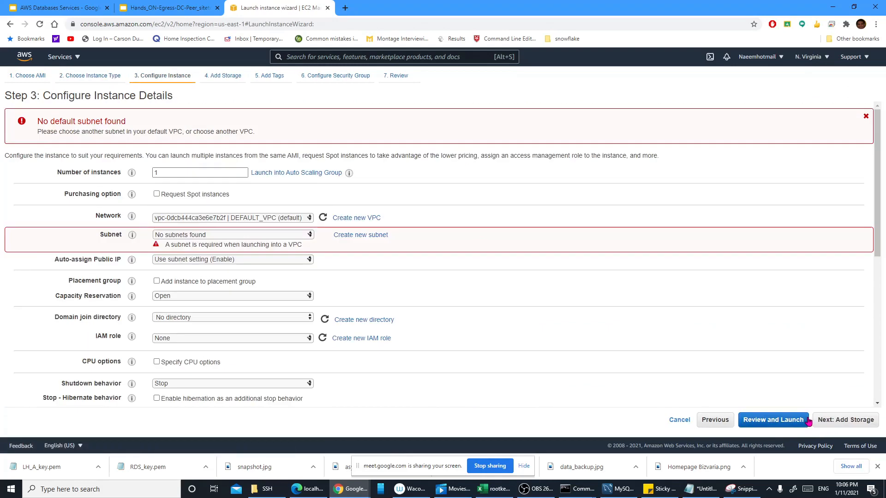
left_click(304, 221)
left_click(278, 250)
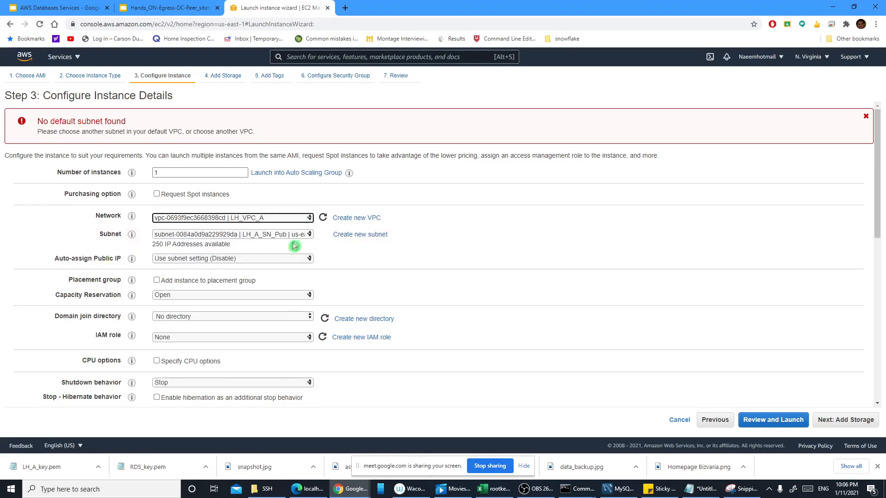
left_click(294, 235)
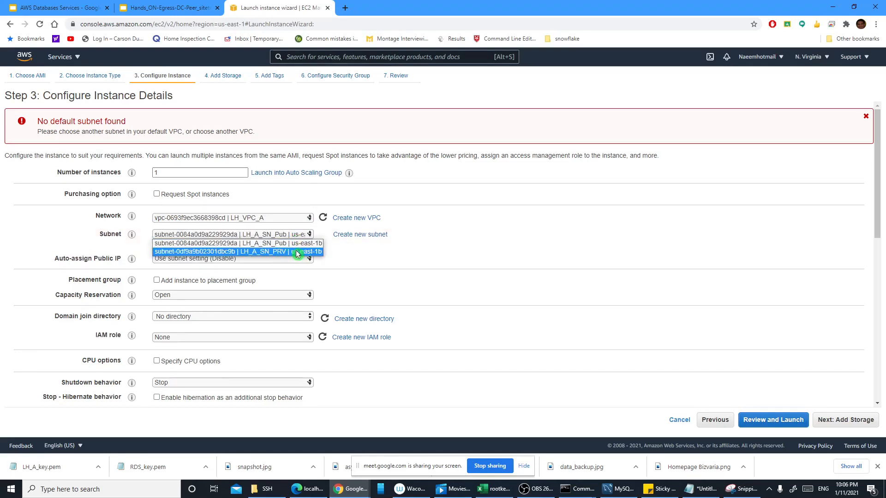
left_click(297, 254)
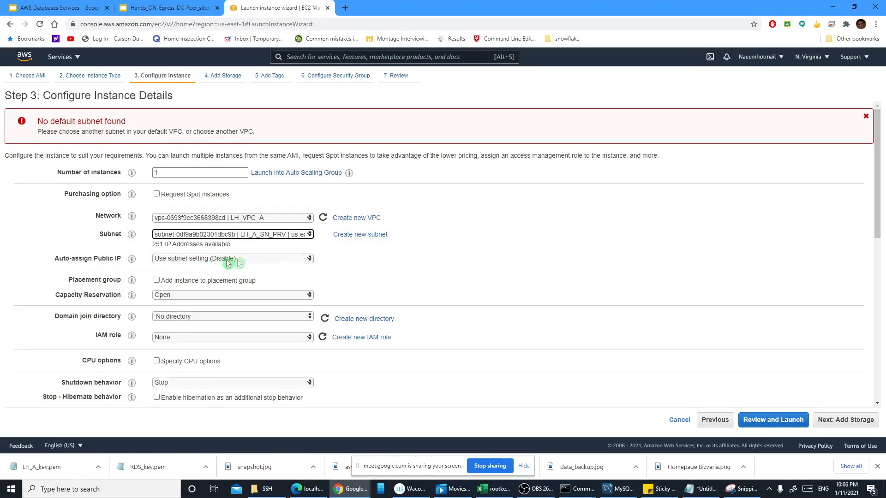
scroll(413, 280, "down", 7)
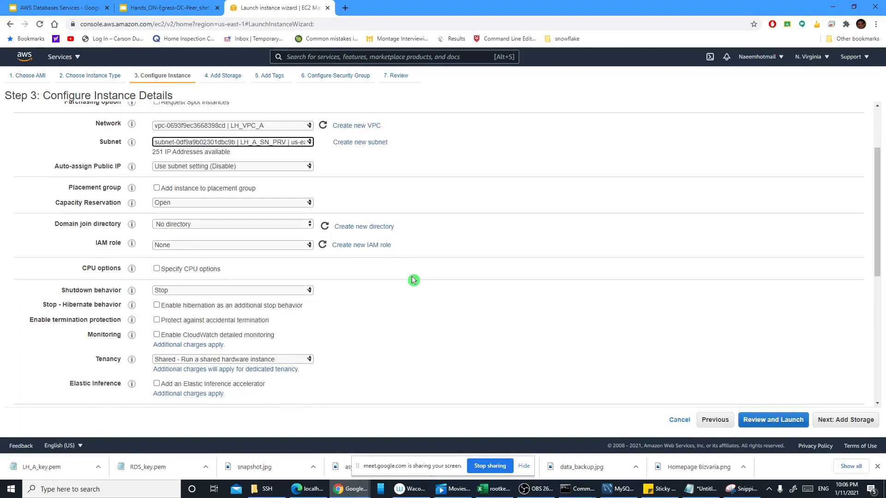
scroll(414, 280, "down", 3)
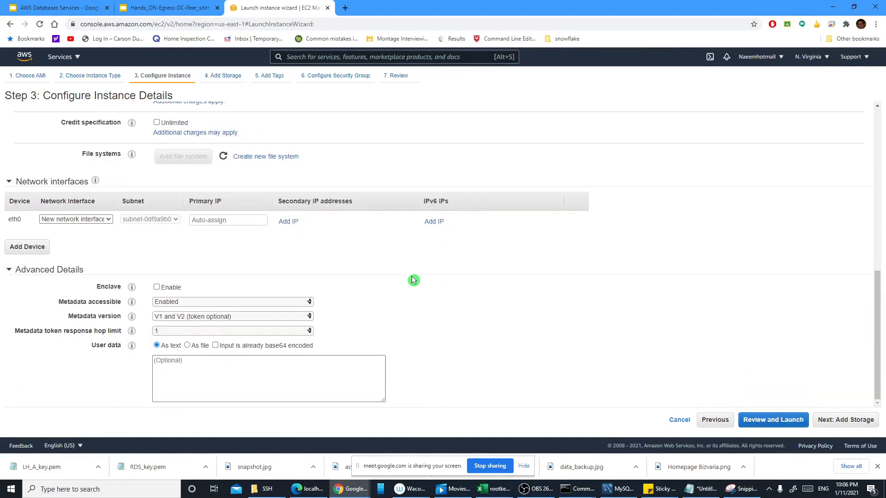
left_click(844, 420)
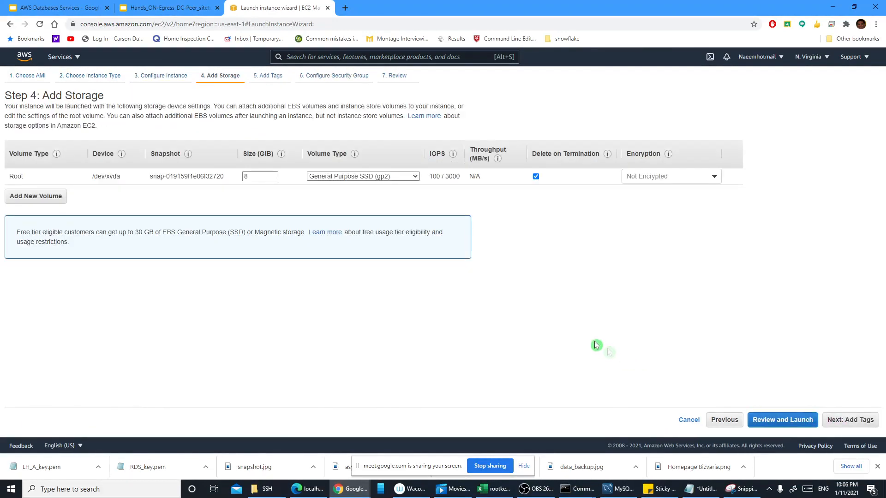
Keep the default storage and add a tag with key Name and value LH_A_PRV_EC2
left_click(847, 421)
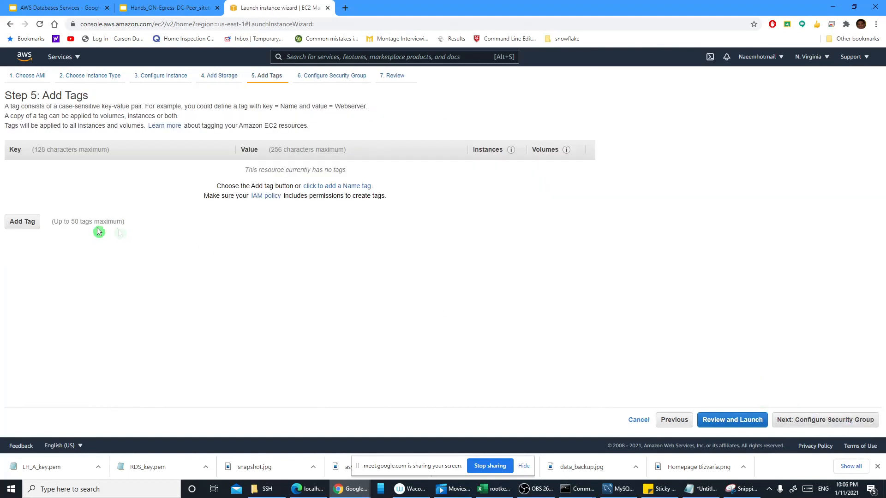
left_click(23, 222)
left_click(63, 172)
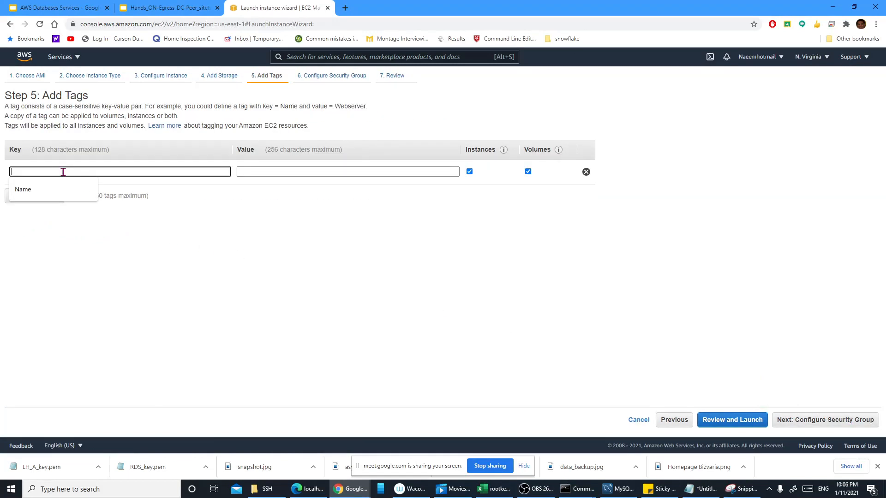
type("VPA")
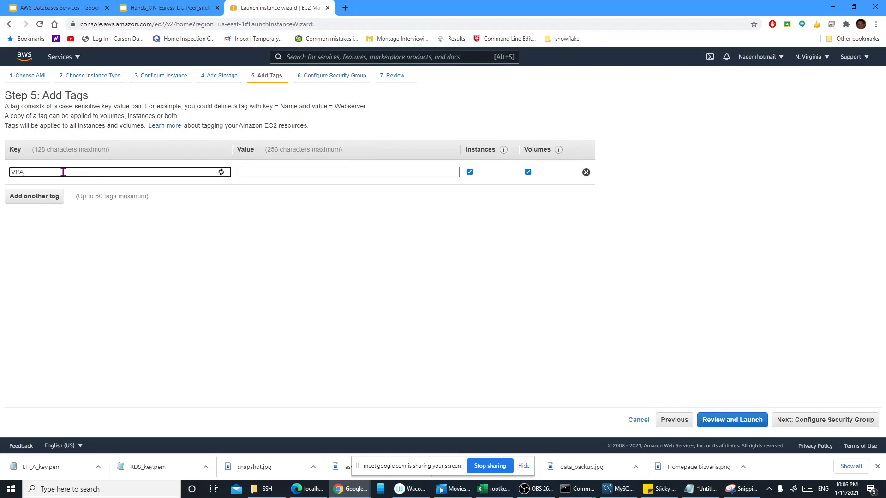
left_click(63, 173)
left_click(55, 183)
left_click(244, 172)
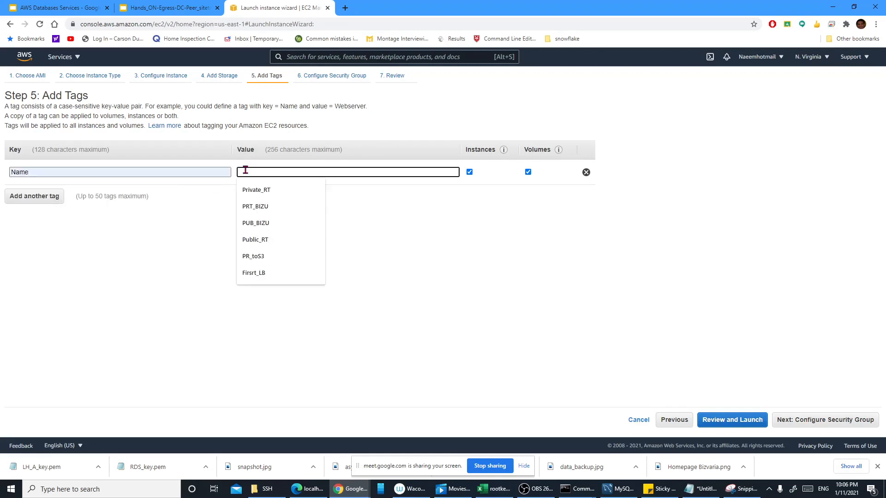
type("V")
key("BackSpace")
type("LH_AP")
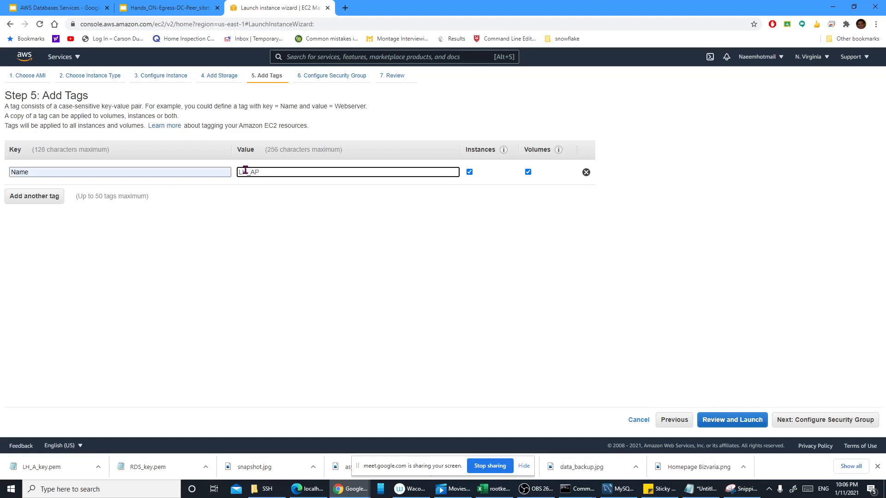
key("BackSpace")
type("_P")
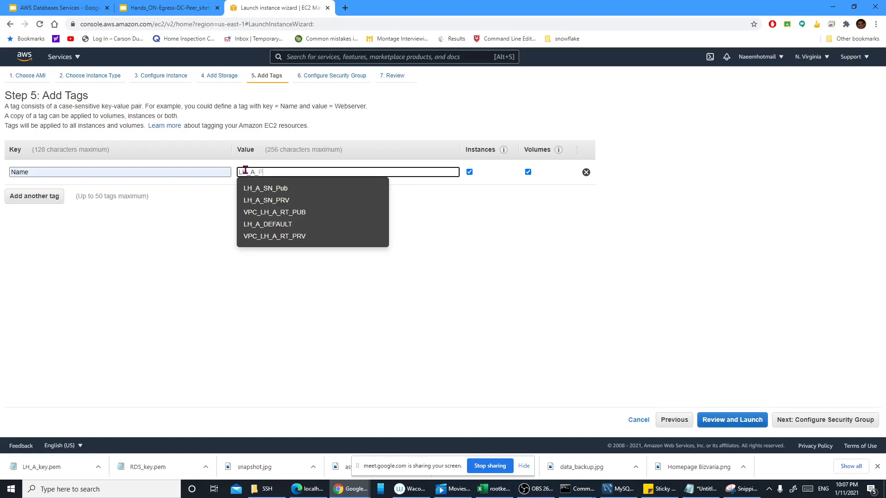
type("RV_EC2")
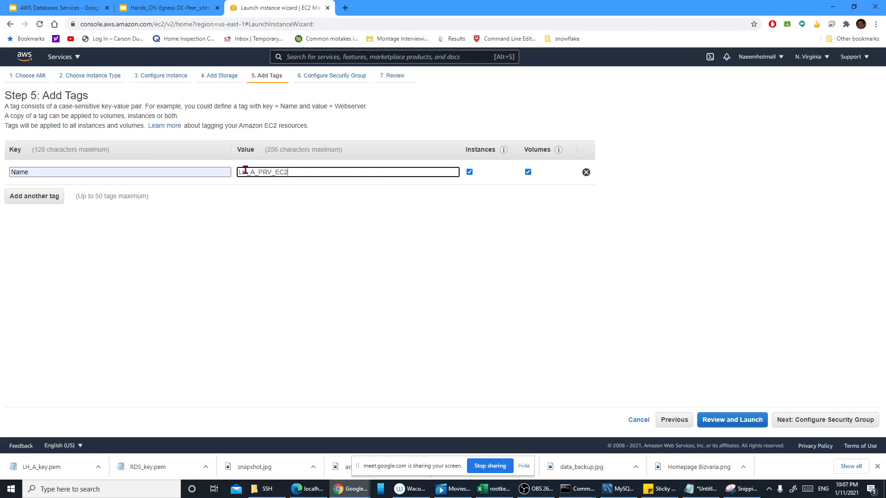
left_click(821, 423)
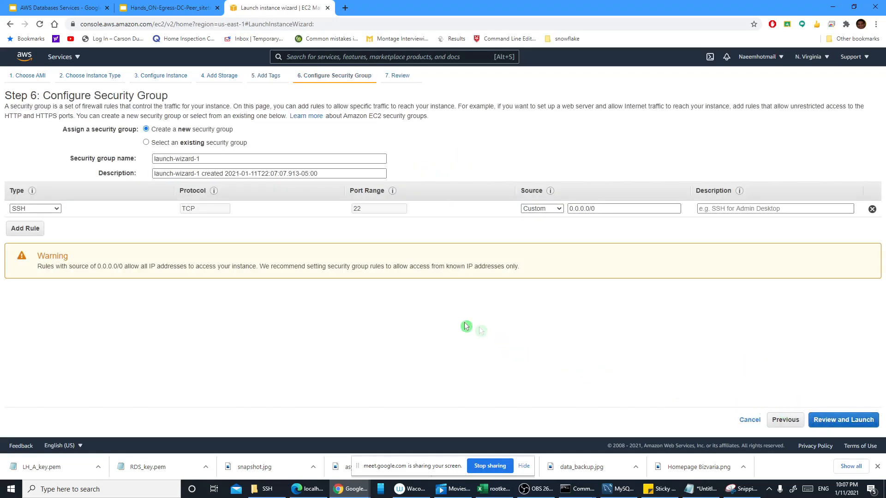
Assign the existing security group SG_A to the instance and continue to the launch review
left_click(146, 143)
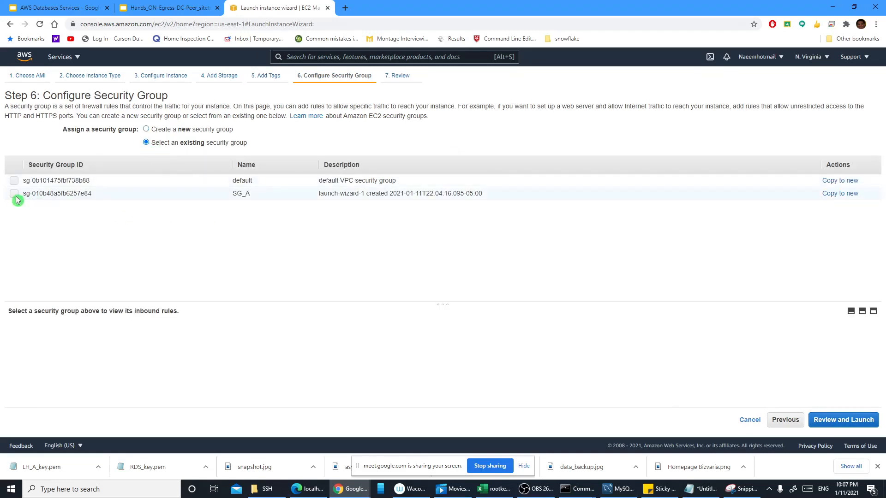
left_click(15, 197)
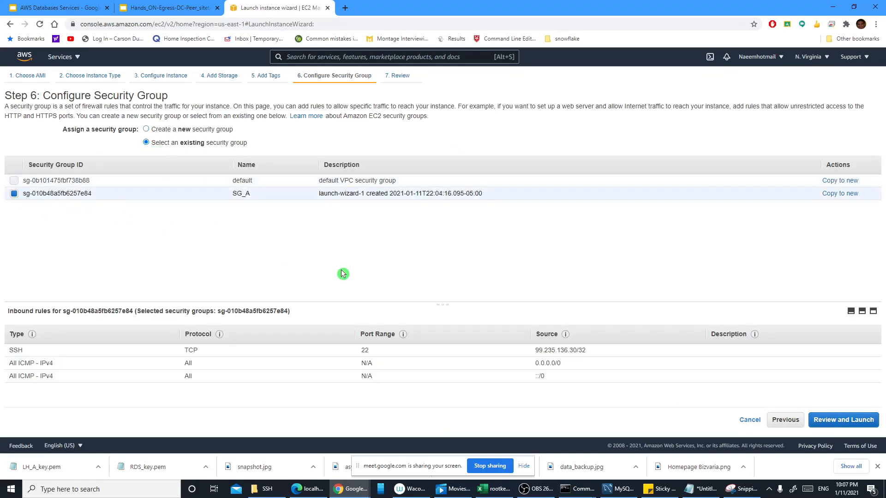
left_click(835, 424)
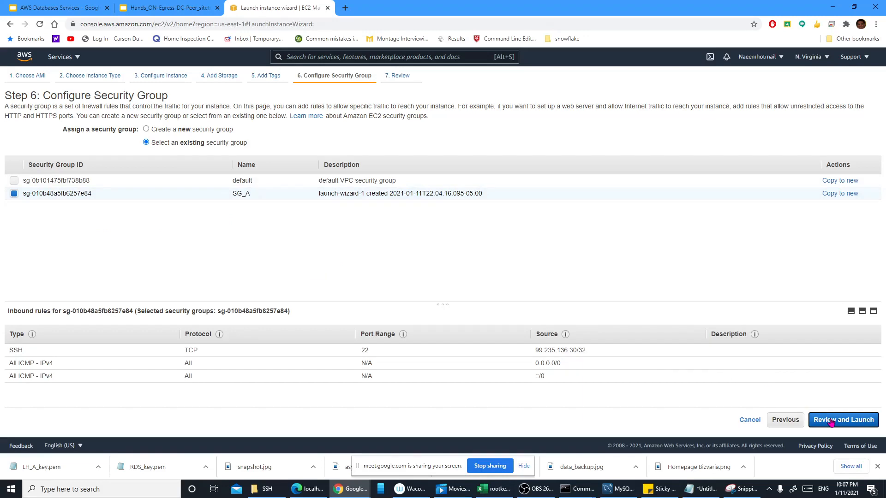
Launch the instance with the existing key pair LH_A_key, acknowledging access to its private key file
scroll(421, 338, "down", 2)
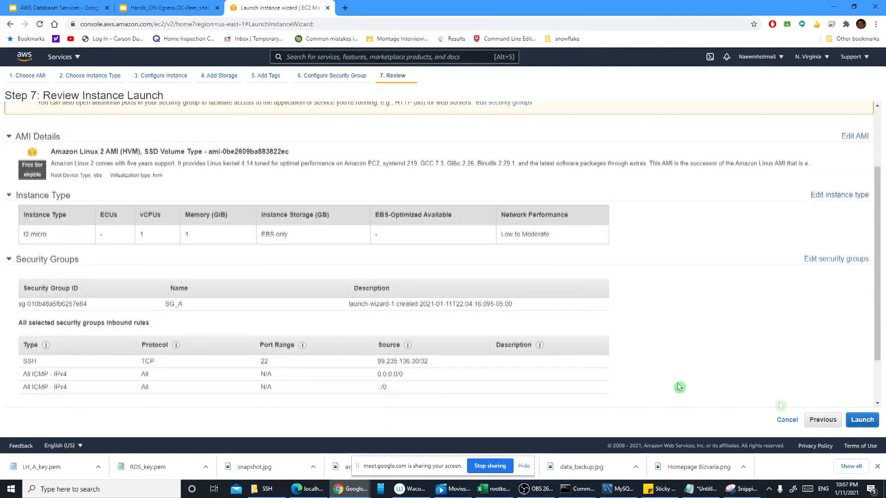
left_click(860, 419)
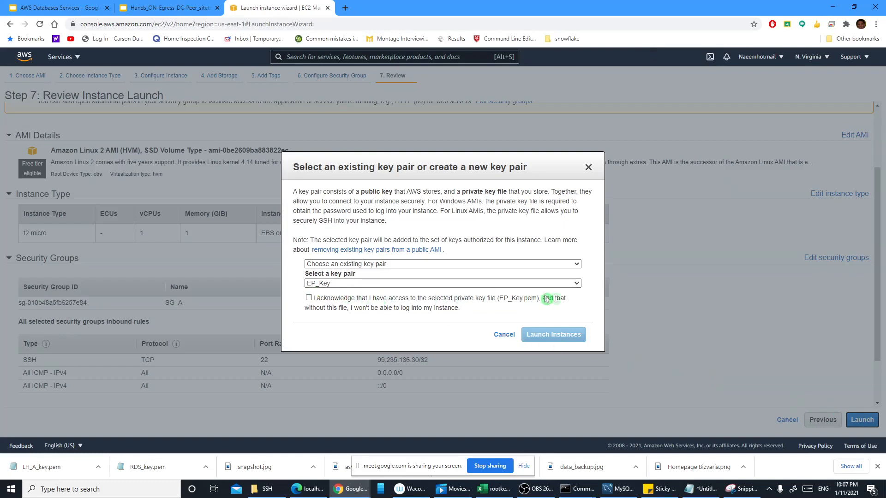
left_click(576, 284)
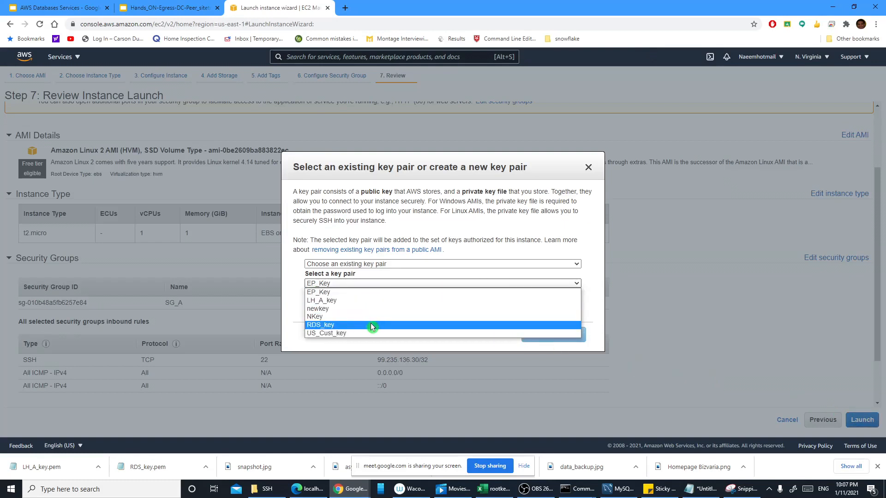
left_click(342, 300)
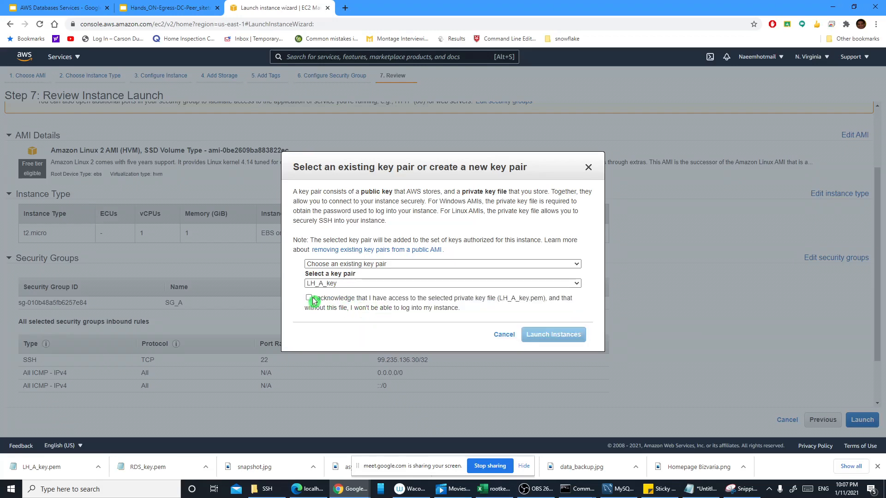
left_click(310, 299)
left_click(548, 335)
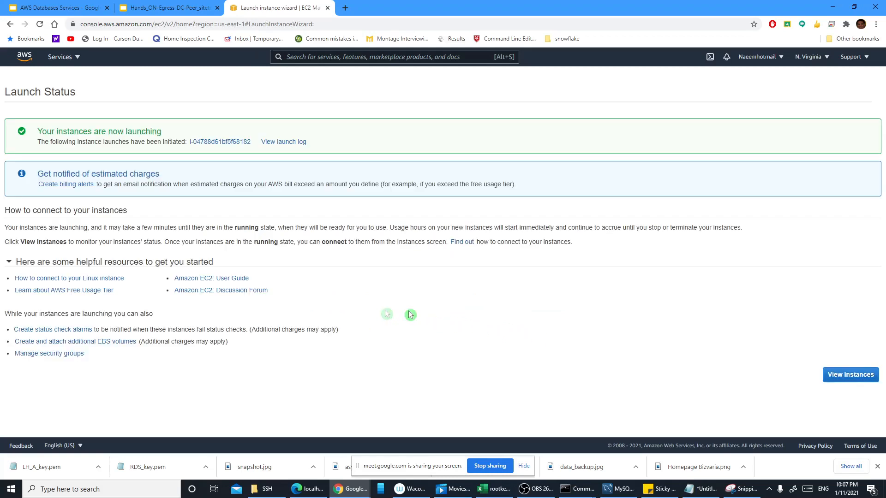
Rename the PUBLIC_EC2 instance in the instances list as LH_A_PUBLIC_EC2
left_click(861, 372)
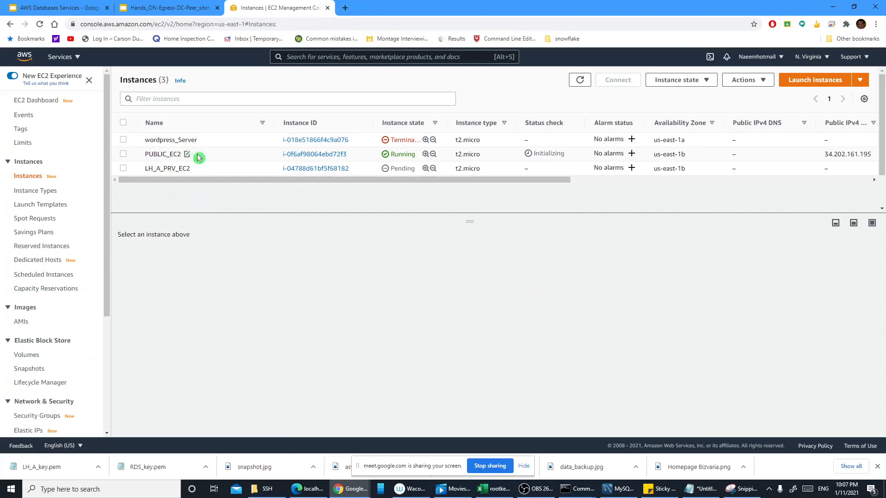
left_click(187, 155)
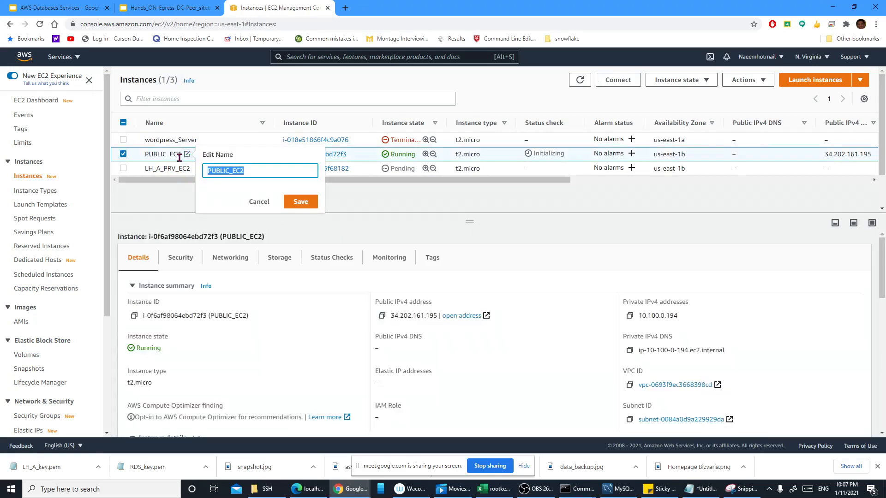
left_click(208, 170)
key("End")
type("H")
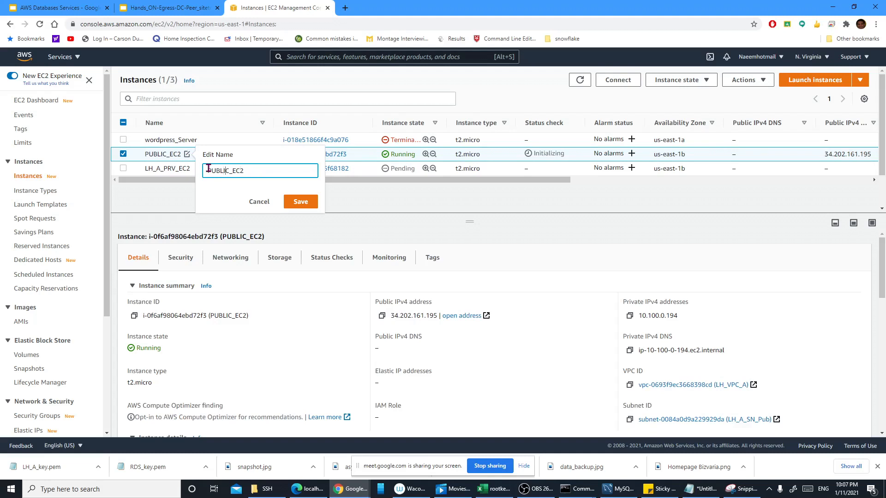
type("LH")
type("H_A")
key("ctrl+z")
left_click(234, 180)
left_click(300, 201)
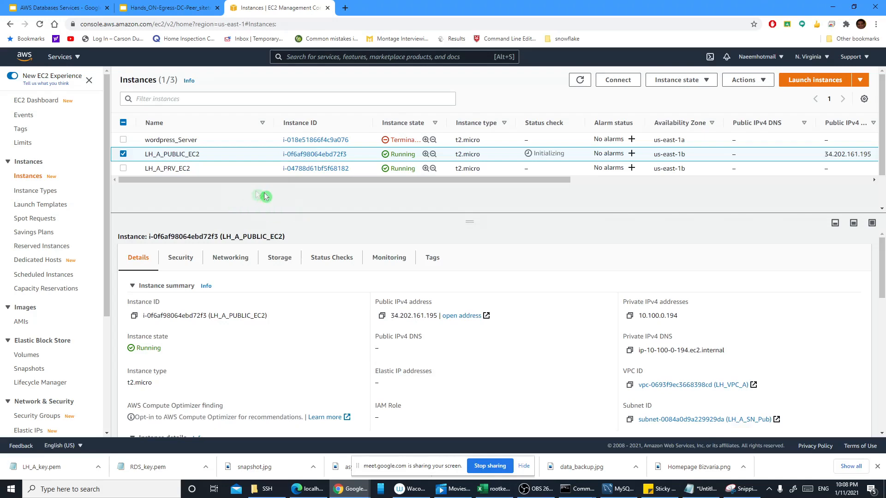
Set the SSH inbound rule's source to Anywhere in LH_A_PUBLIC_EC2's security group SG_A and save the rules
left_click(182, 260)
left_click(182, 8)
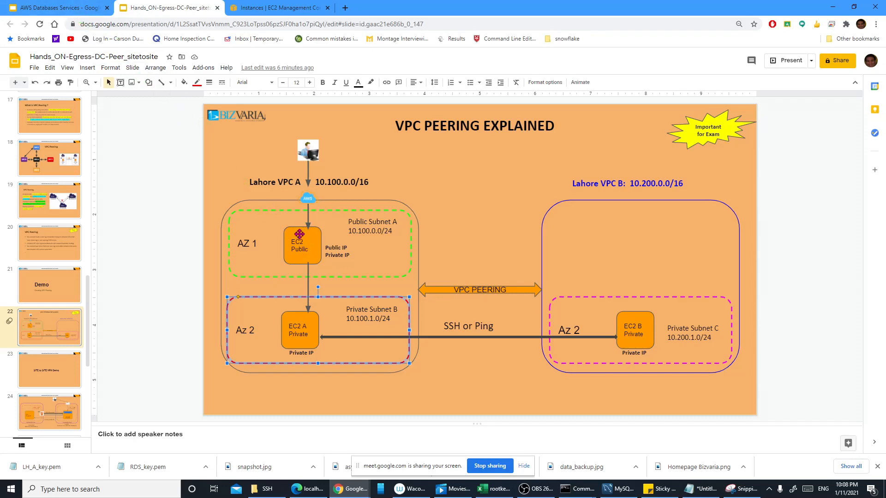
left_click(253, 14)
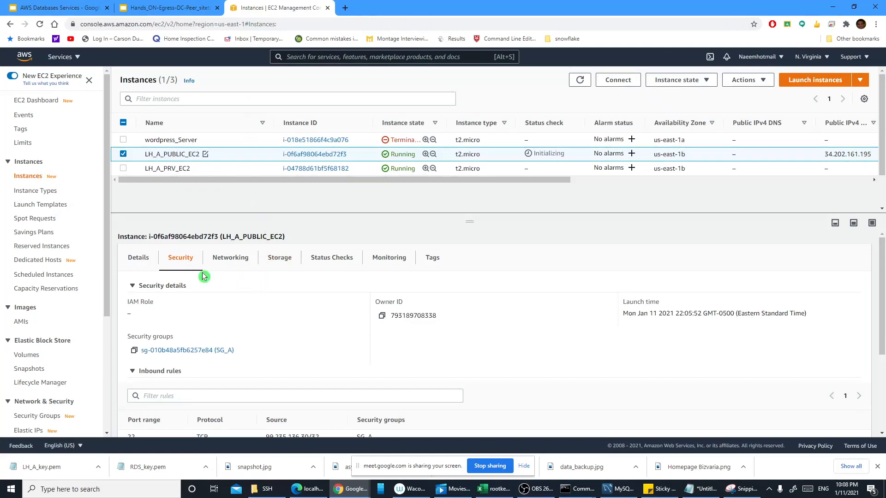
scroll(204, 276, "down", 2)
left_click(198, 258)
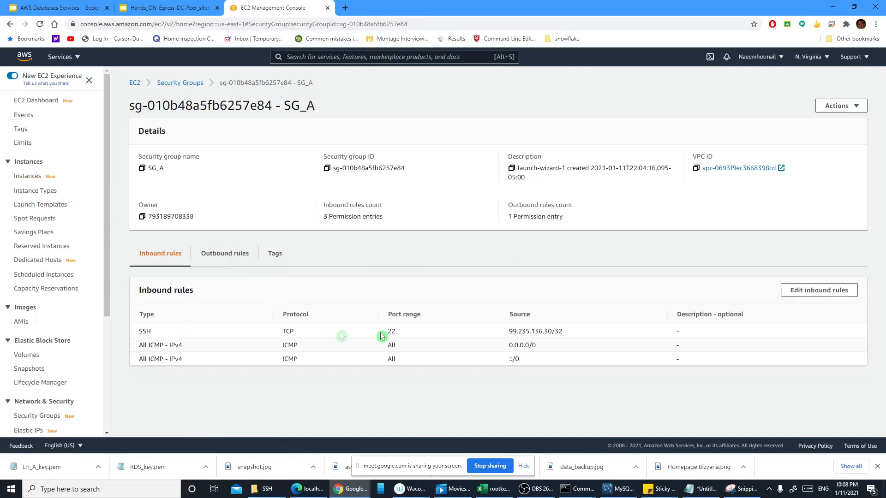
left_click(819, 293)
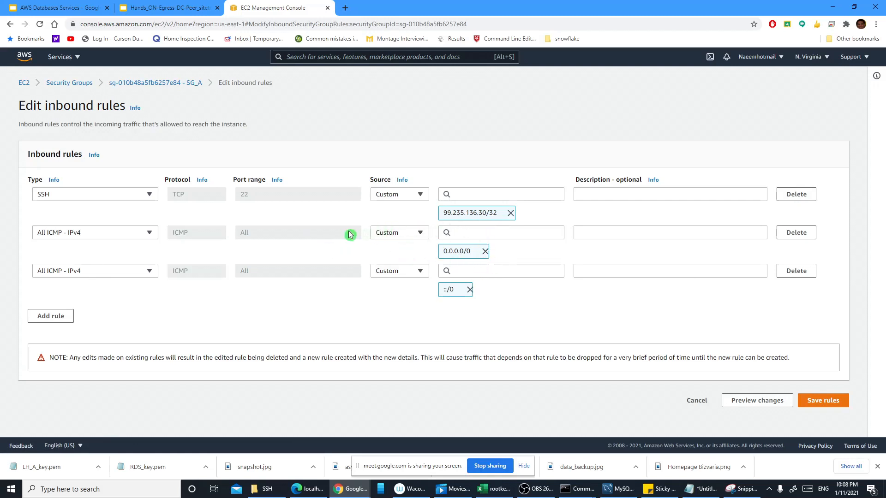
left_click(419, 198)
left_click(391, 222)
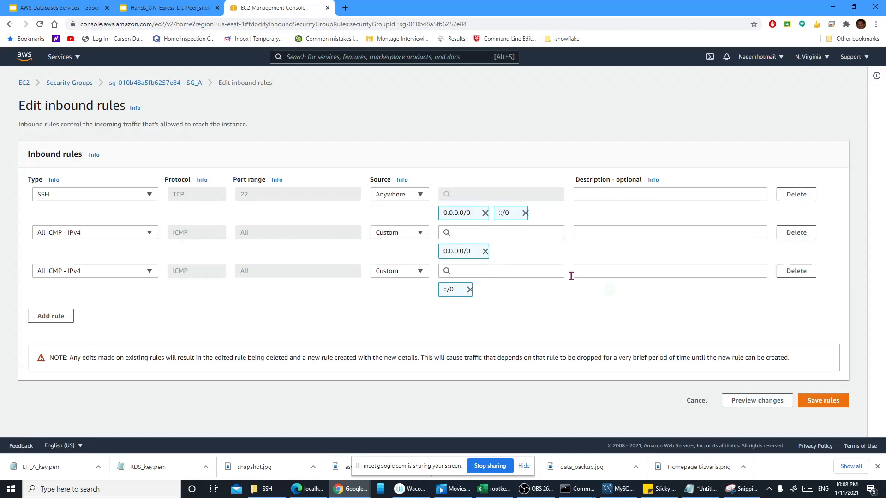
left_click(826, 401)
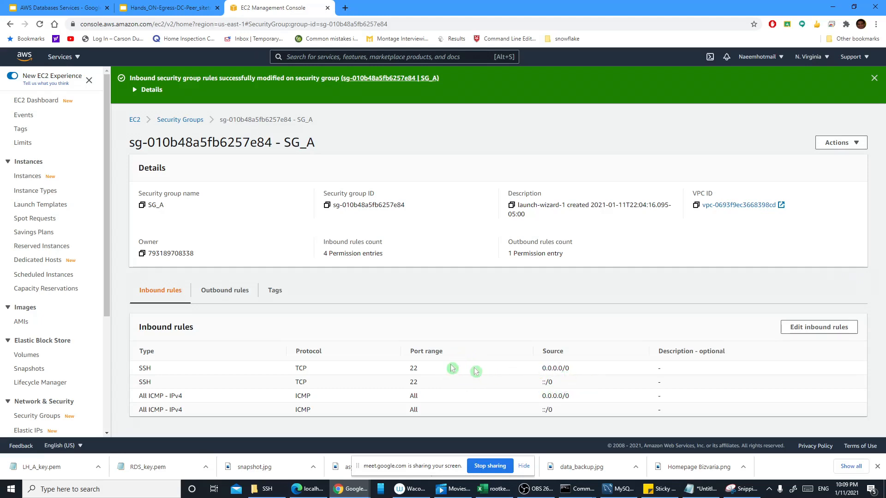
Switch to the Google Slides presentation to examine the connection between the public and private EC2 instances
left_click(177, 6)
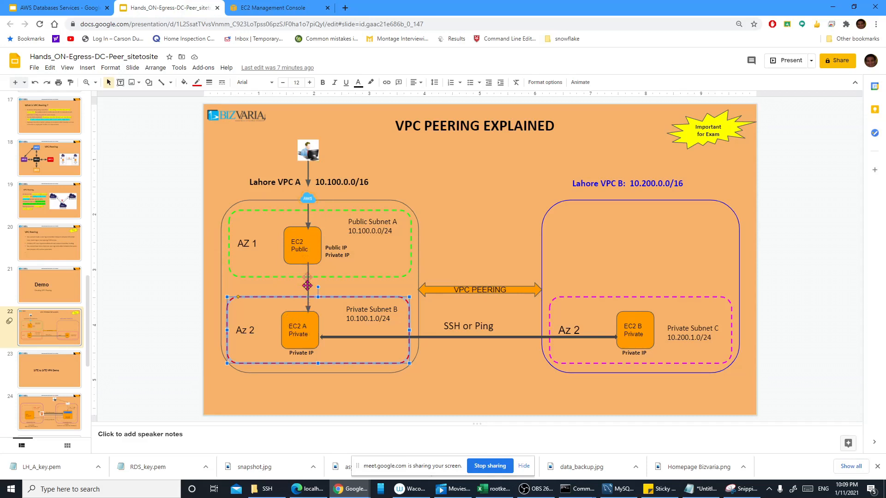
Switch to the EC2 console and examine the inbound rules of security group SG_A
left_click(313, 341)
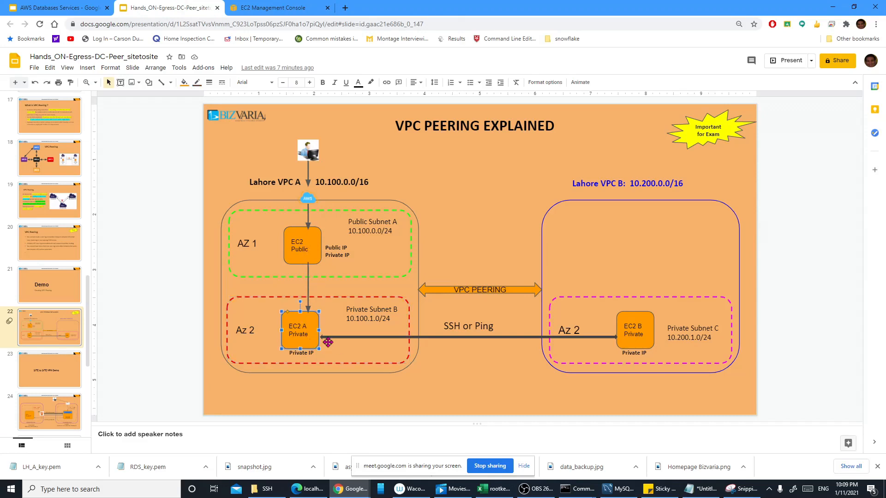
left_click(251, 8)
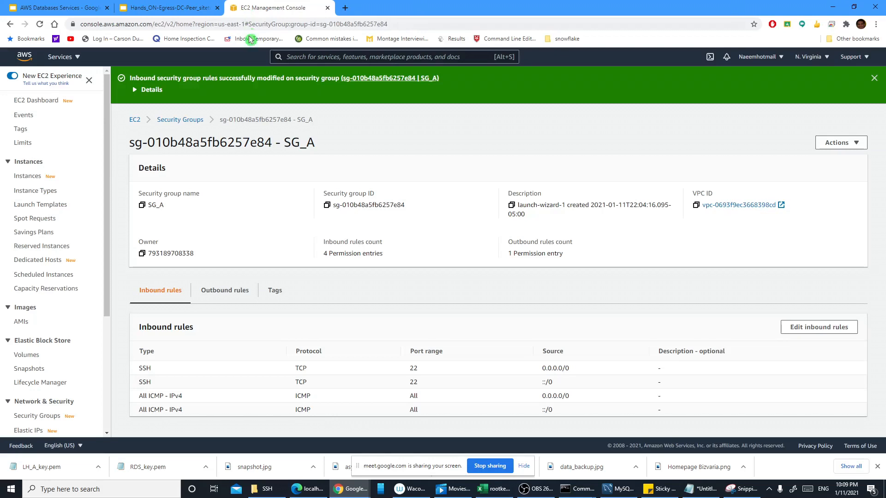
left_click(191, 121)
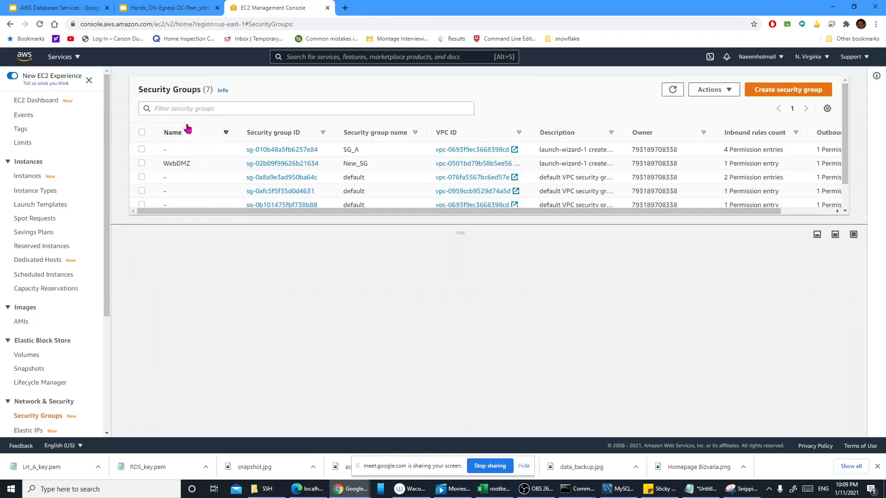
left_click(282, 150)
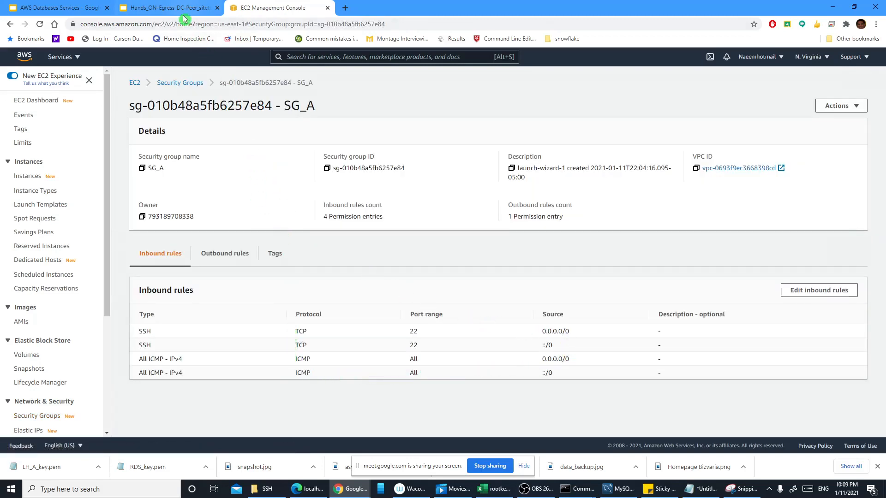
Return to the VPC peering slide and examine the public EC2 instance with its public and private IP labels
left_click(171, 8)
left_click(361, 266)
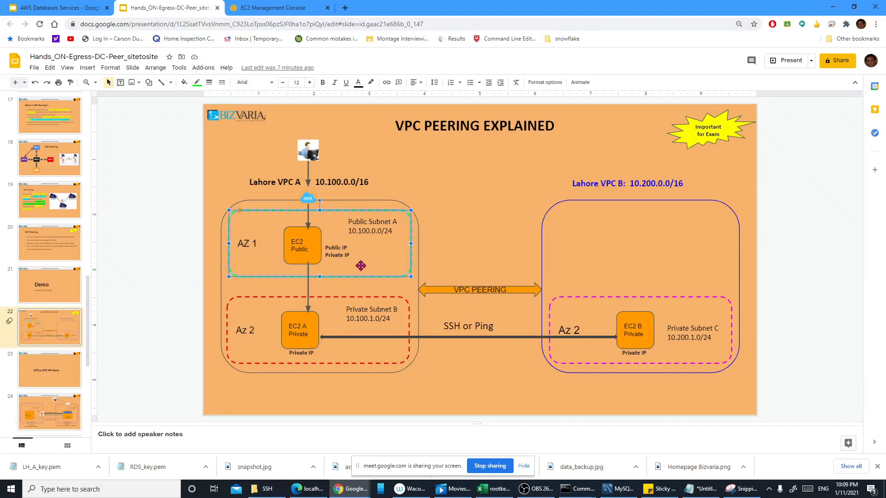
left_click(314, 242)
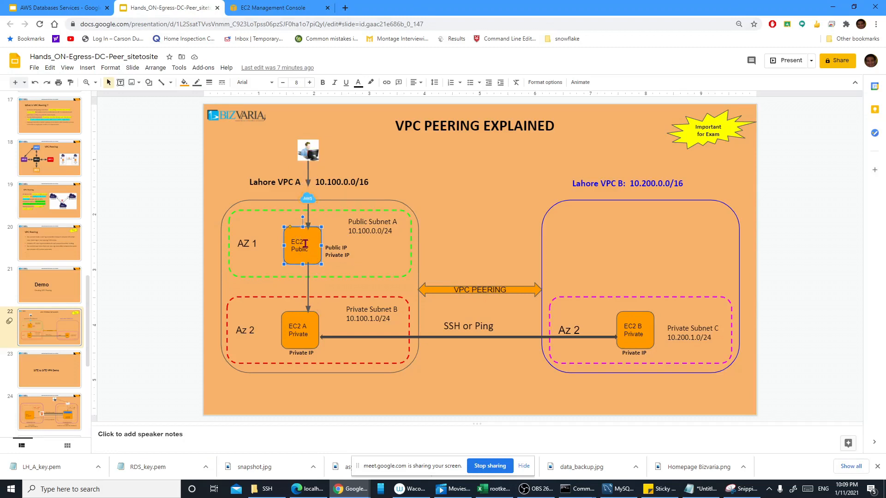
left_click(346, 243)
In the EC2 console, examine the security rules and public IPv4 address of the running instance LH_A_PUBLIC_EC2
left_click(311, 10)
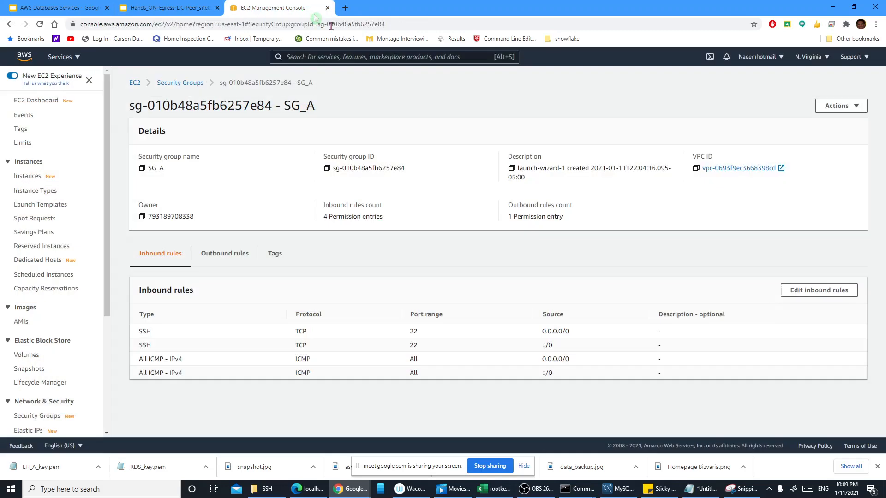
left_click(46, 100)
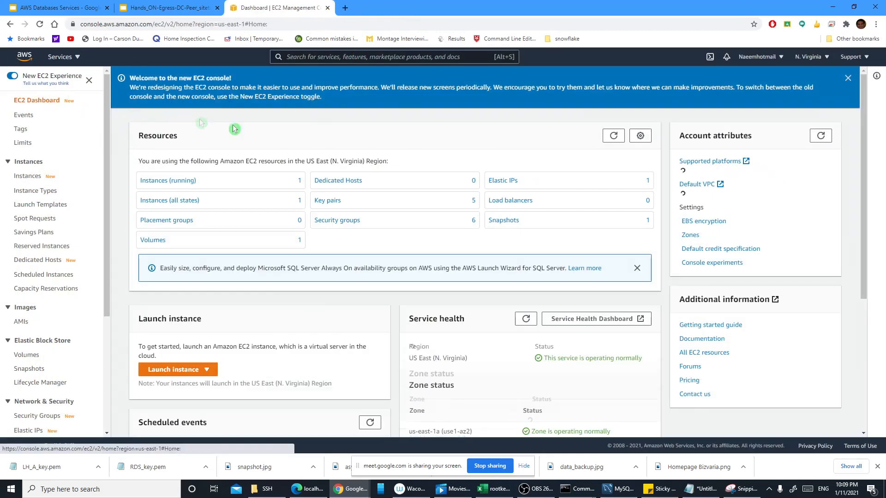
left_click(166, 182)
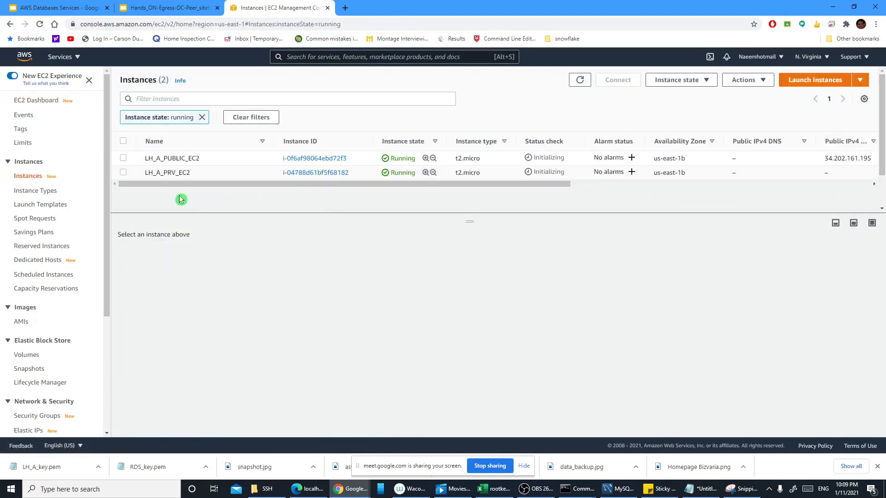
left_click(122, 159)
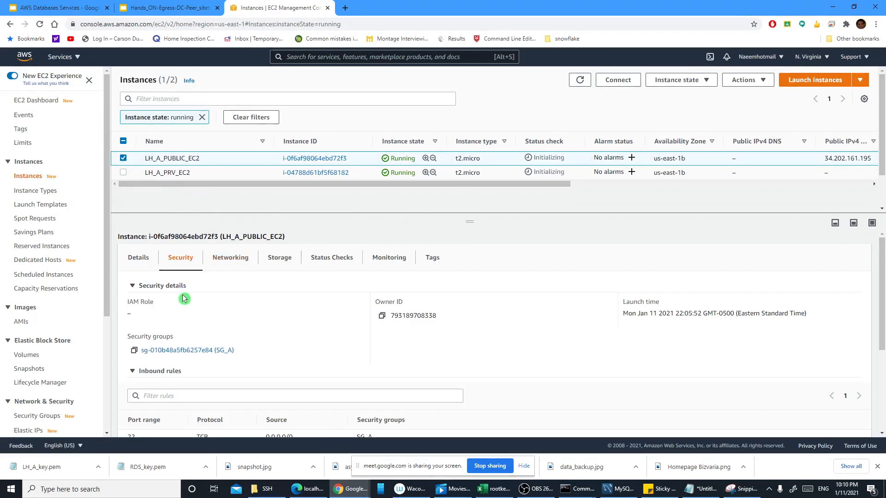
scroll(220, 358, "down", 2)
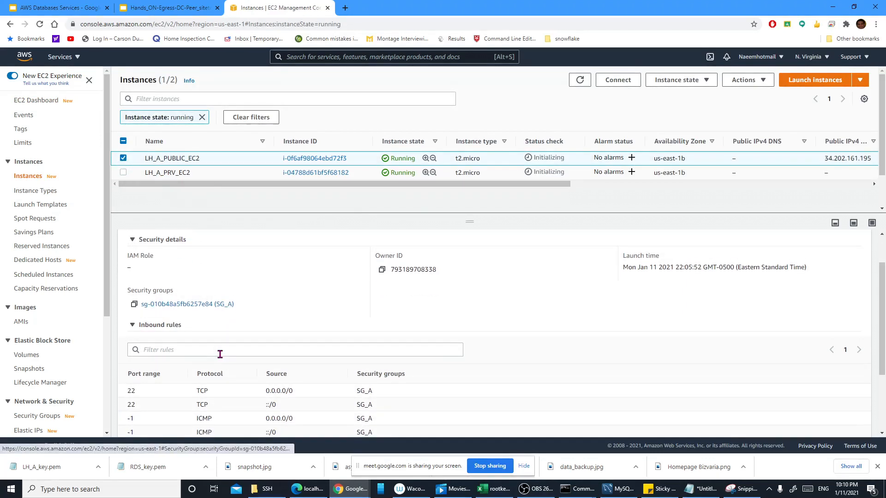
scroll(222, 357, "up", 2)
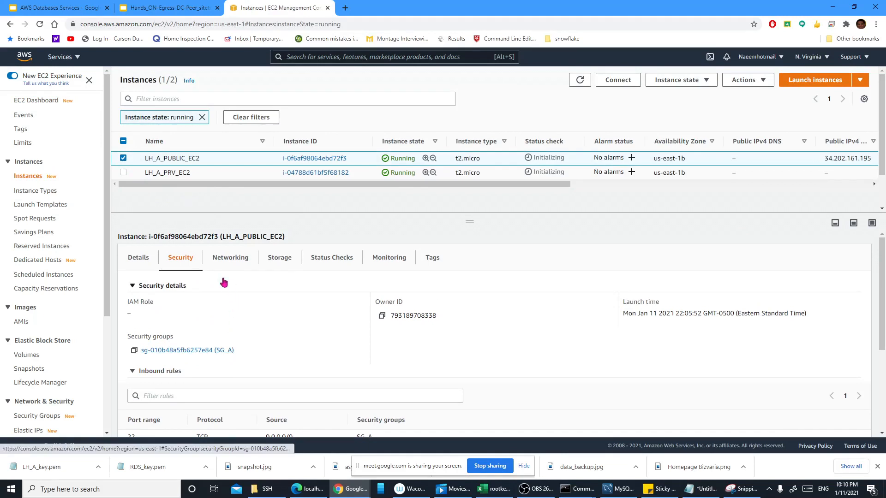
left_click(142, 258)
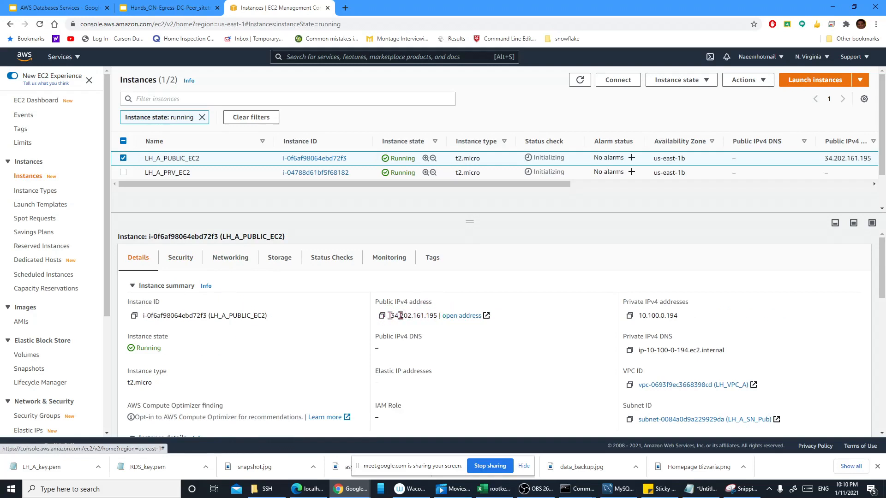
left_click_drag(438, 316, 395, 319)
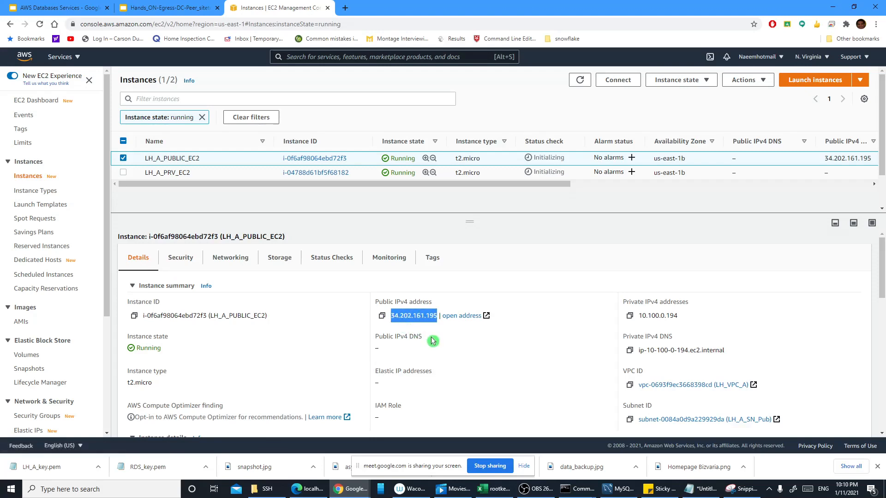
Open the SSH connection instructions for LH_A_PUBLIC_EC2 and copy the example ssh command
left_click(620, 81)
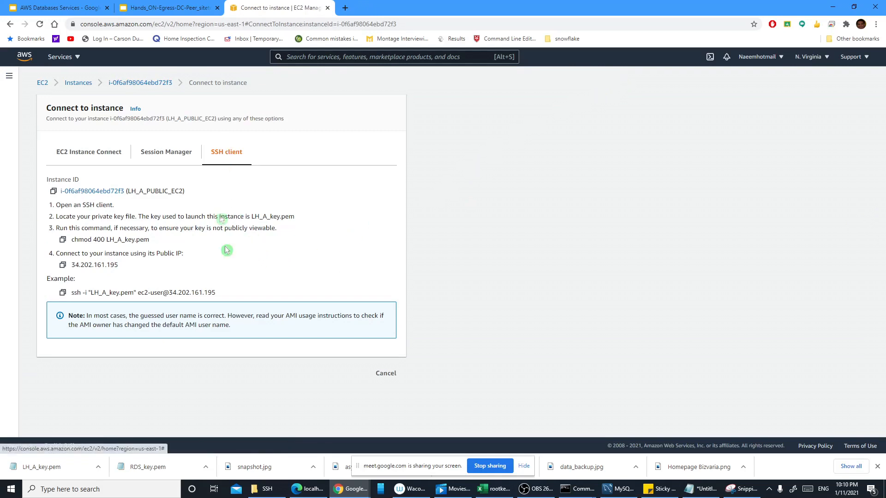
left_click(63, 296)
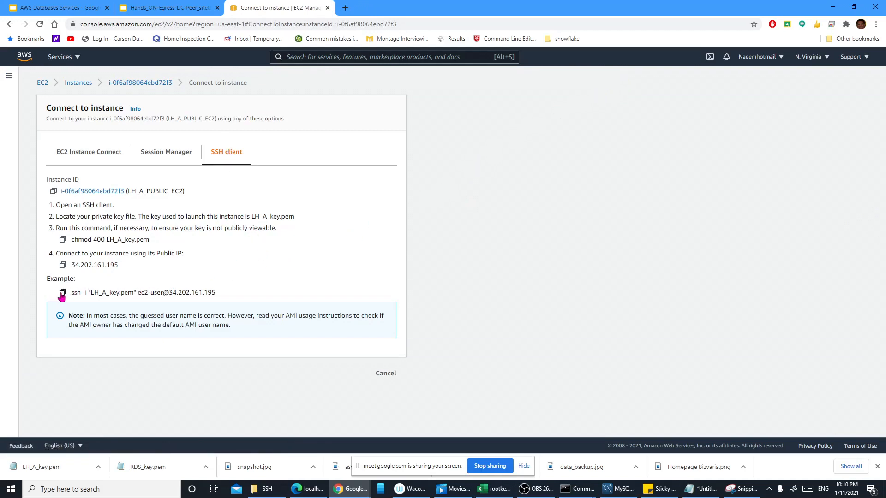
left_click(63, 294)
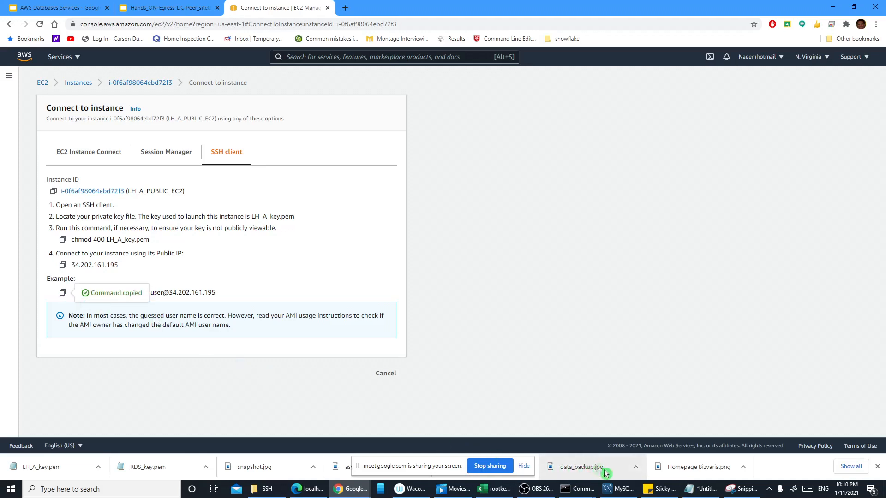
Close the two old terminal windows, the previous root SSH session and the leftover Command Prompt
mouse_move(574, 488)
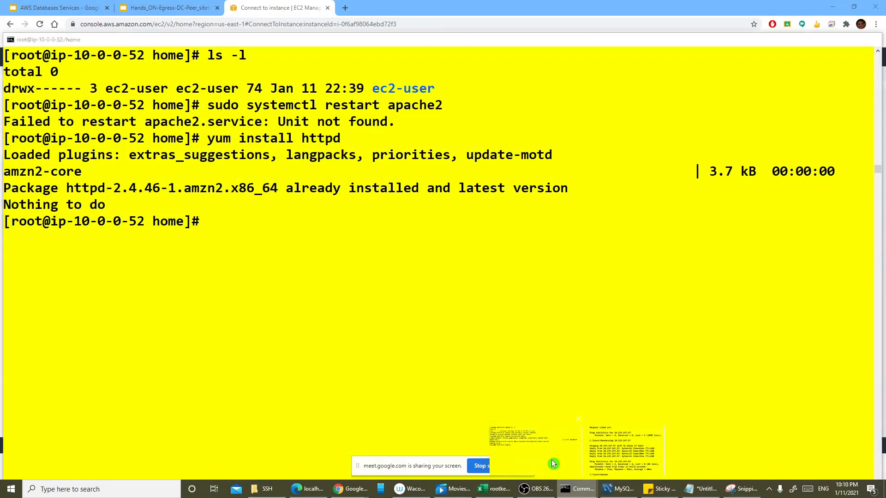
left_click(554, 464)
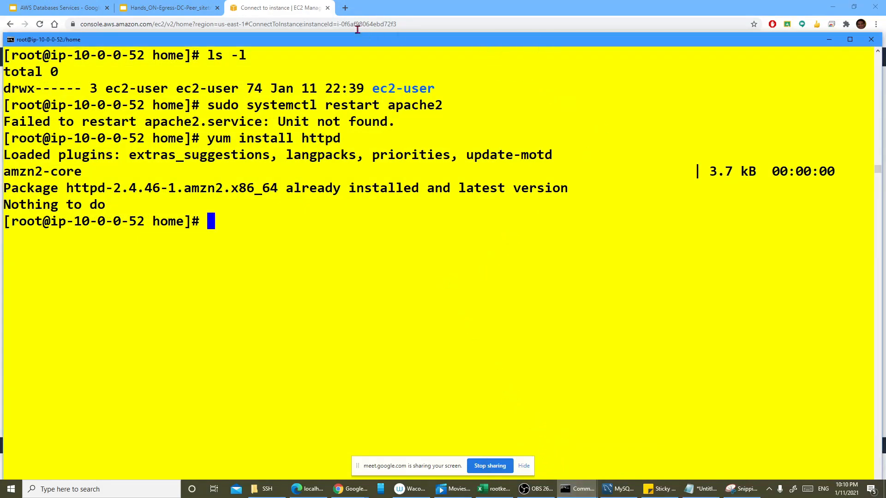
left_click(329, 10)
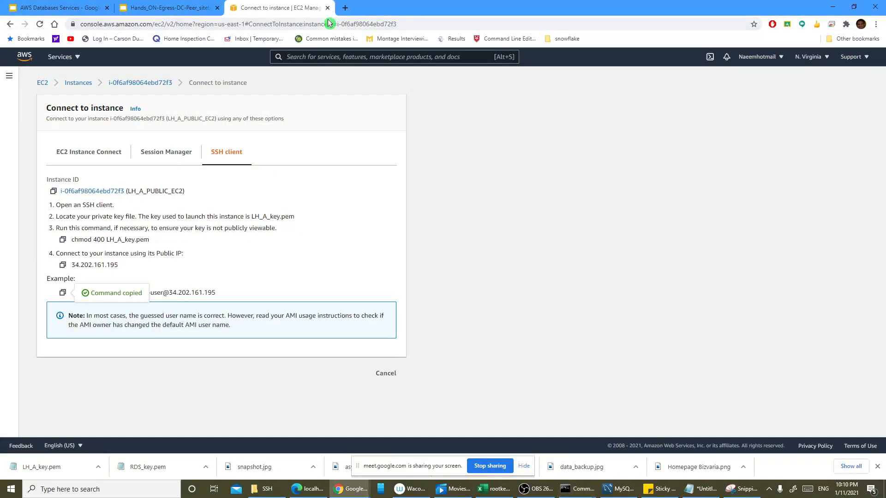
mouse_move(578, 489)
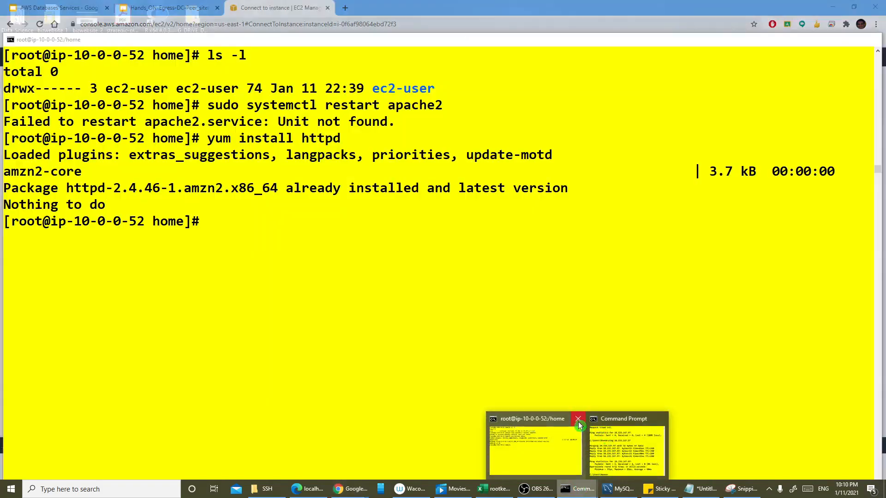
mouse_move(576, 425)
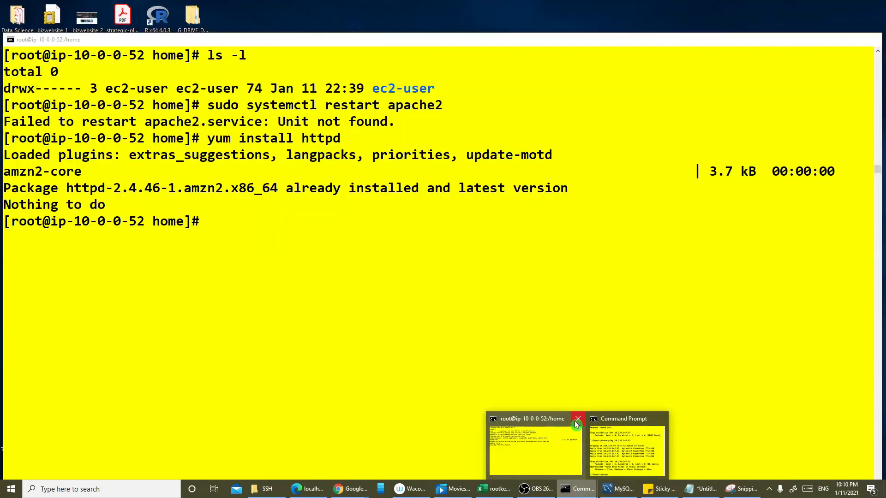
left_click(577, 420)
mouse_move(596, 425)
left_click(611, 419)
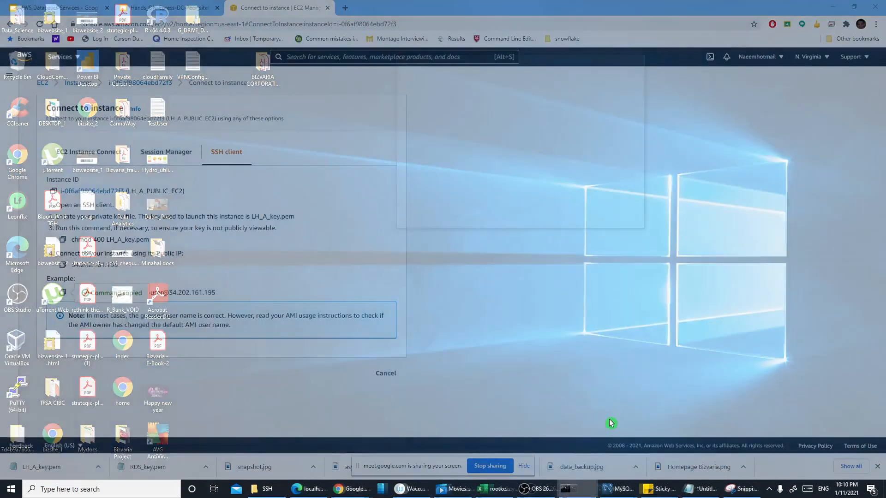
Find Command Prompt with a Windows search for cmd and launch a new window
left_click(110, 490)
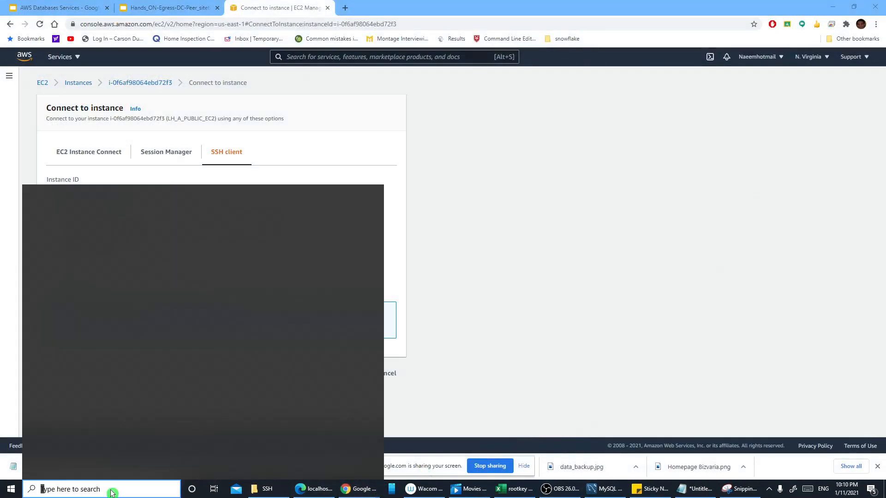
type("cmd")
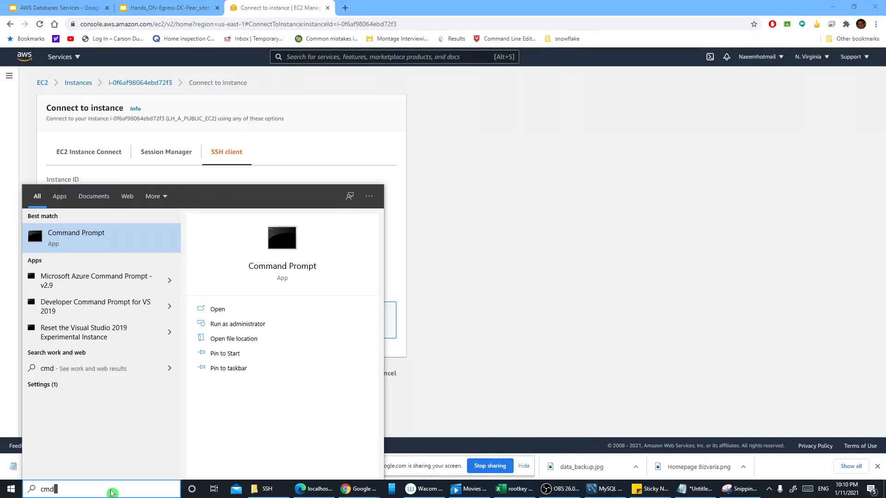
left_click(103, 241)
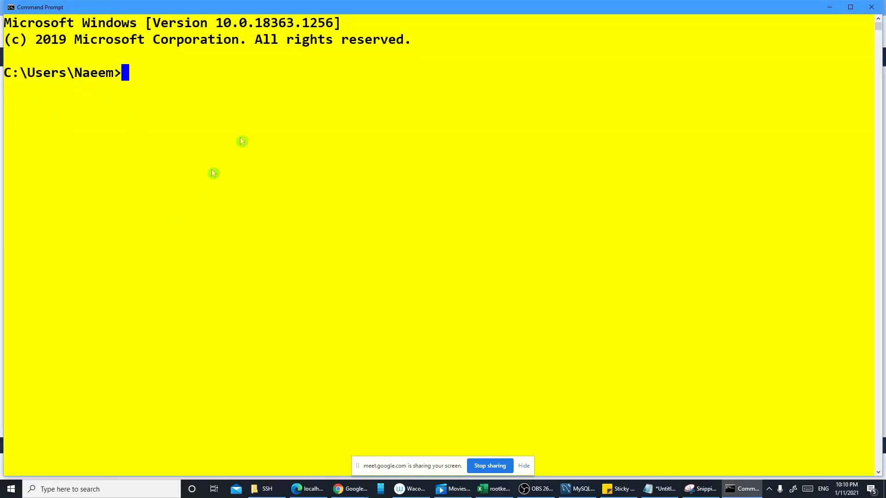
Narrow the Command Prompt window and reposition it so the SSH instructions are partly visible beside it
left_click(851, 7)
double_click(484, 7)
left_click_drag(564, 54, 465, 61)
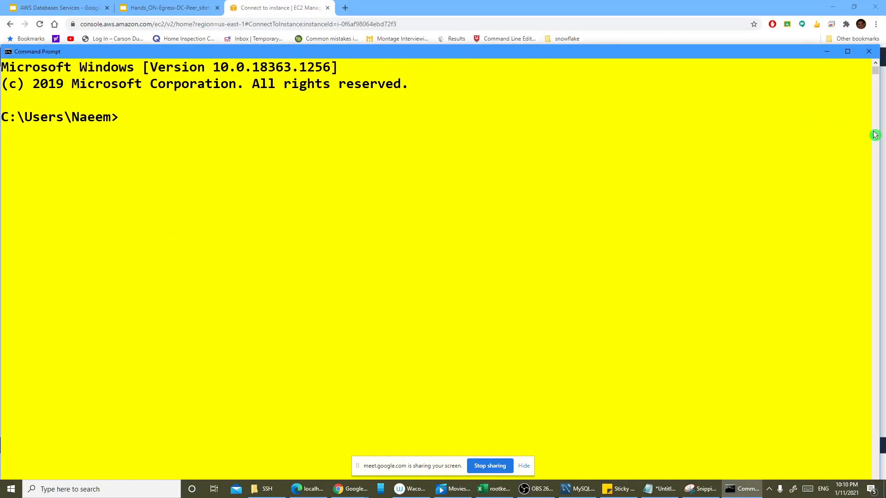
left_click_drag(880, 131, 637, 134)
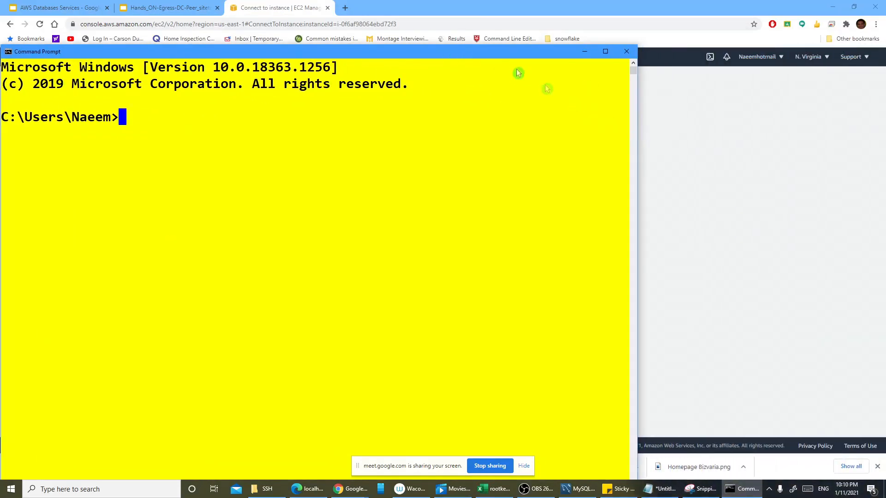
left_click_drag(514, 58, 617, 42)
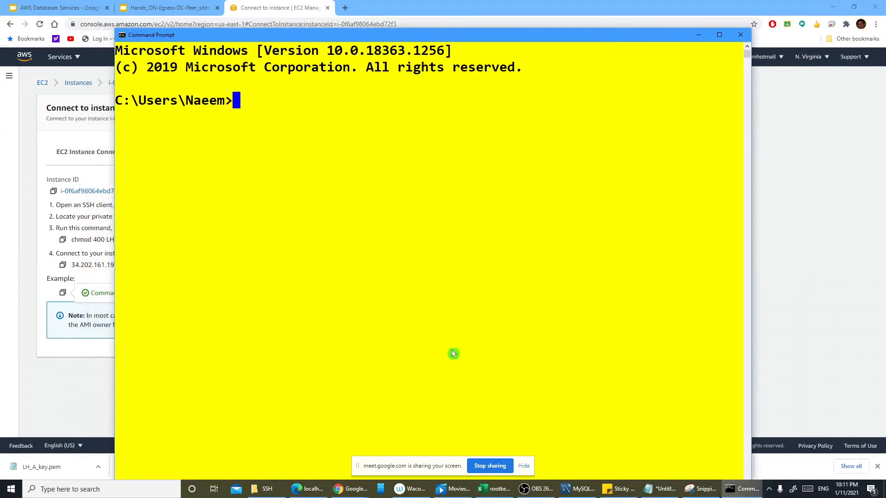
Place the downloaded LH_A_key file in the SSH subfolder of Downloads and return to Command Prompt
left_click(98, 467)
left_click(123, 436)
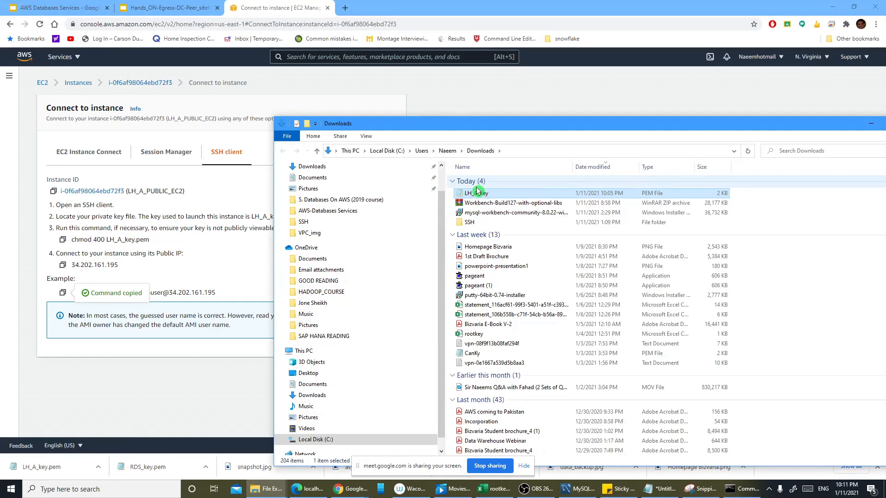
double_click(469, 222)
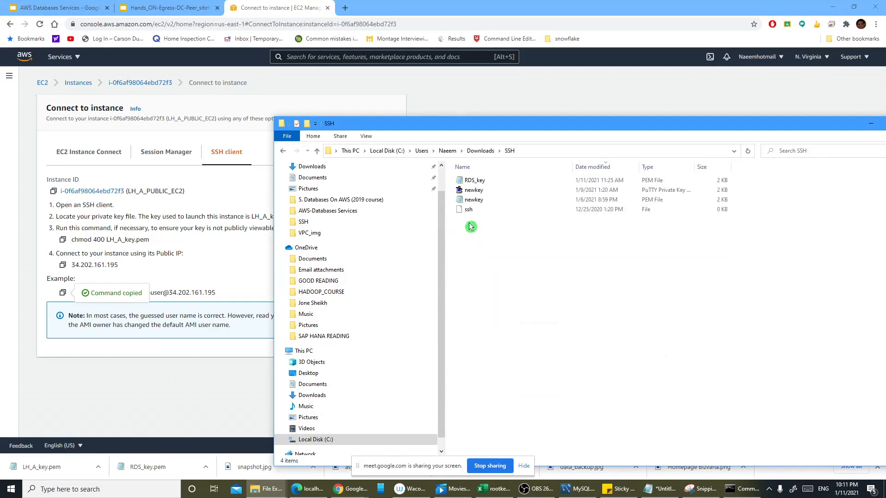
key("ctrl+v")
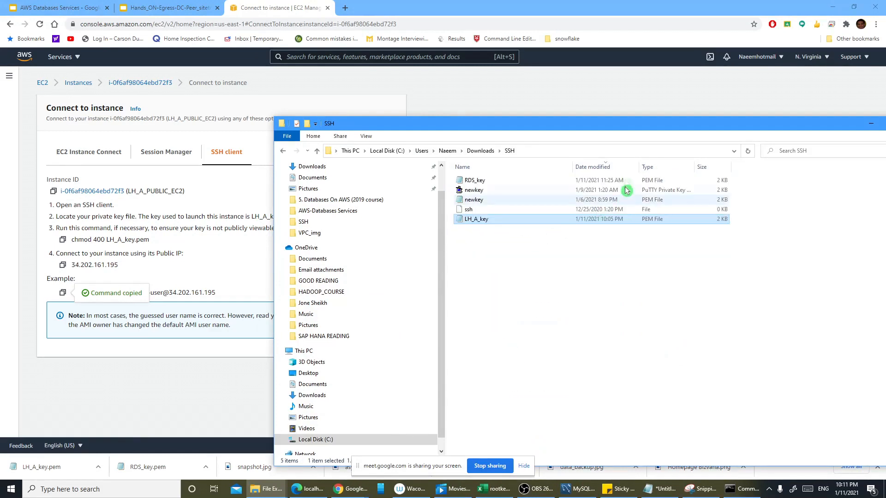
left_click_drag(596, 129, 419, 132)
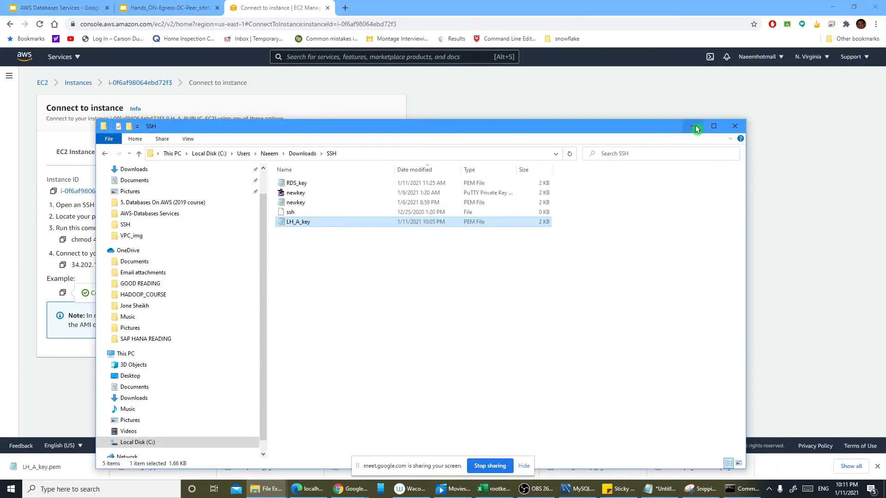
left_click(695, 127)
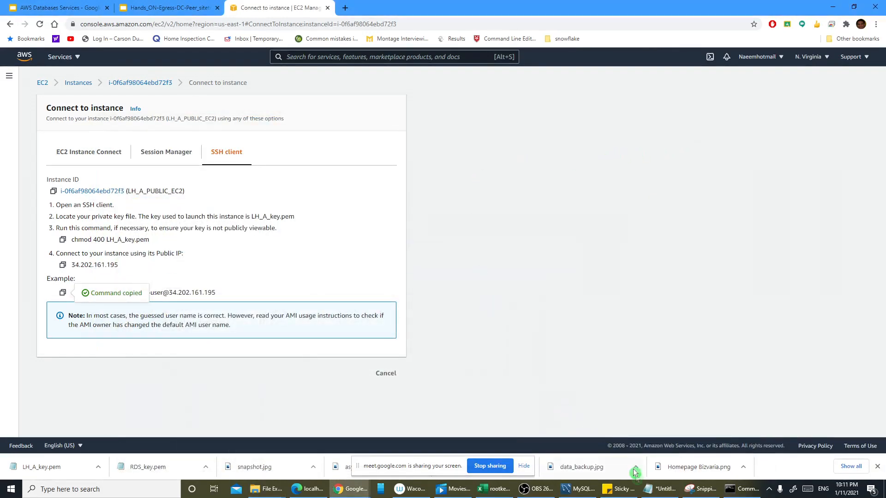
left_click(742, 489)
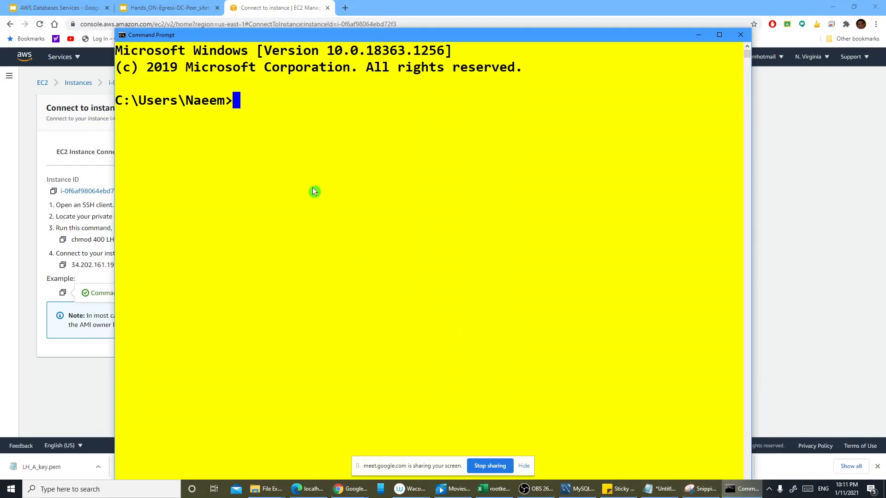
Try to change the working directory to Dowloads/SSH
type("cd Dowloads")
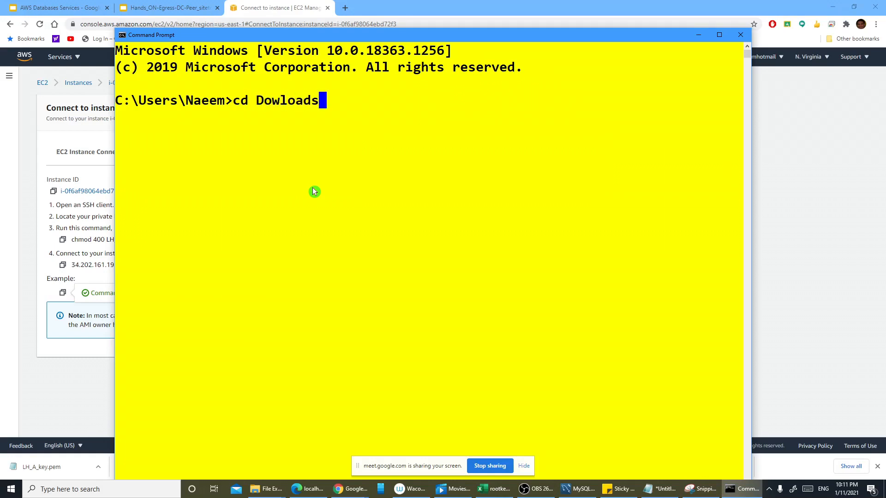
type("/SSH")
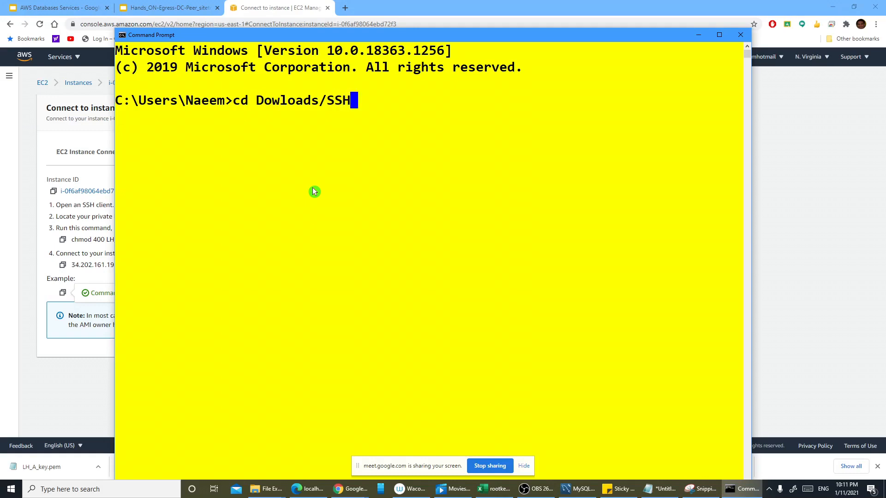
key("Return")
Change the working directory to Downloads/SSH and list its files with dir
type("c")
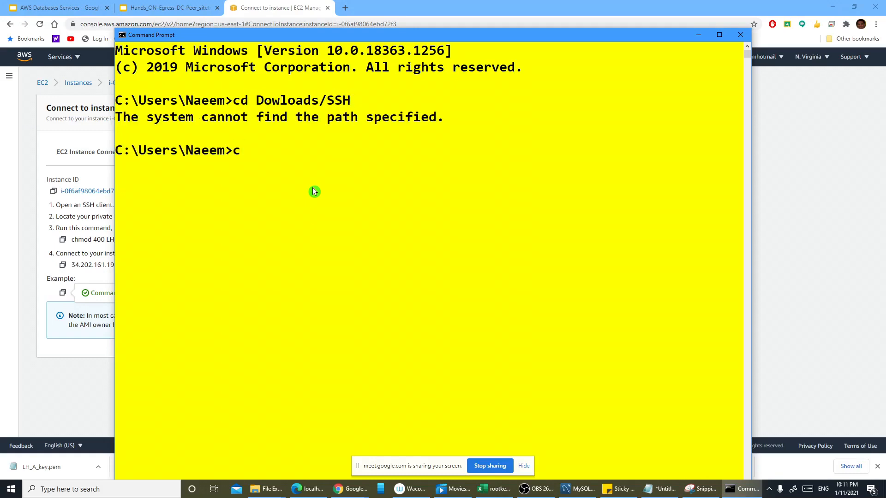
type("d Down")
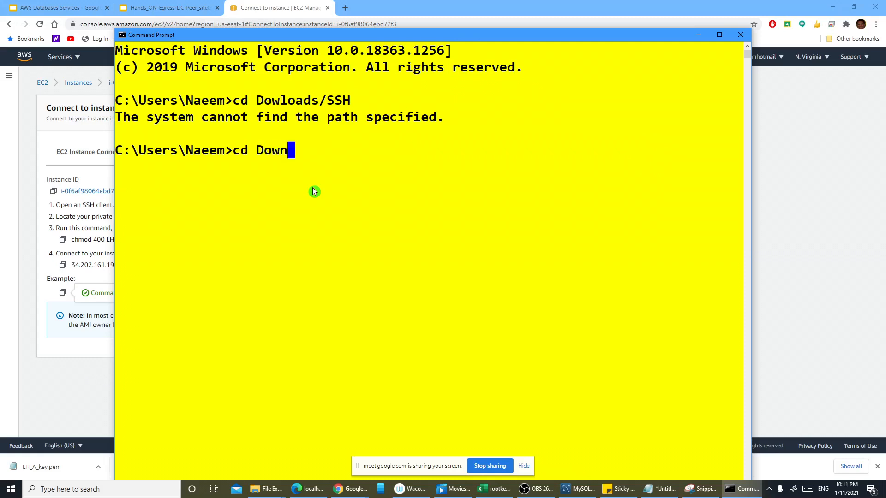
type("loads")
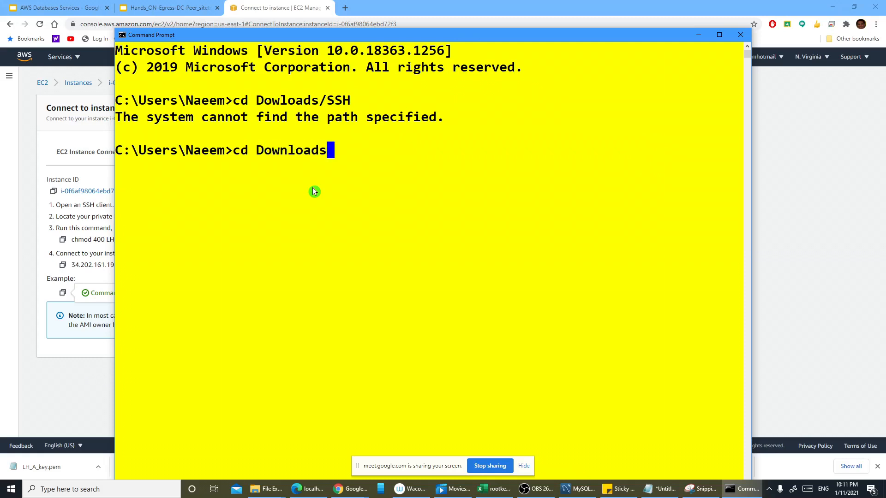
type("/SSH")
key("Return")
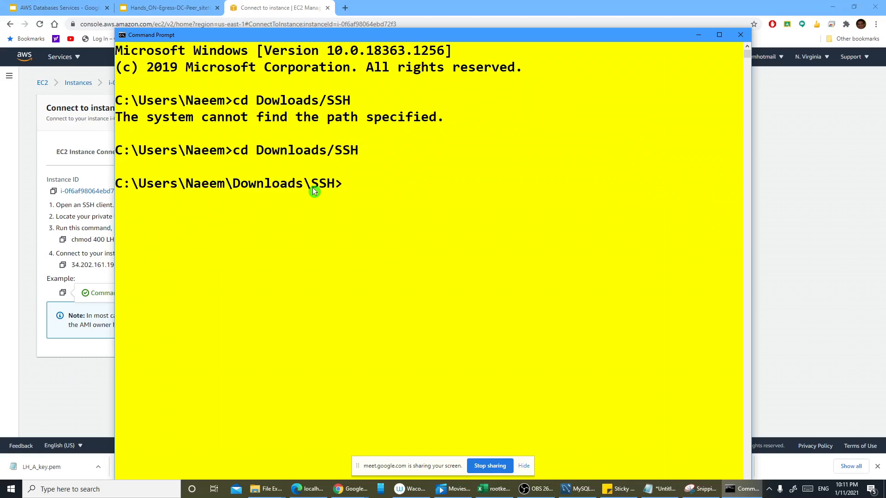
type("dir")
key("Return")
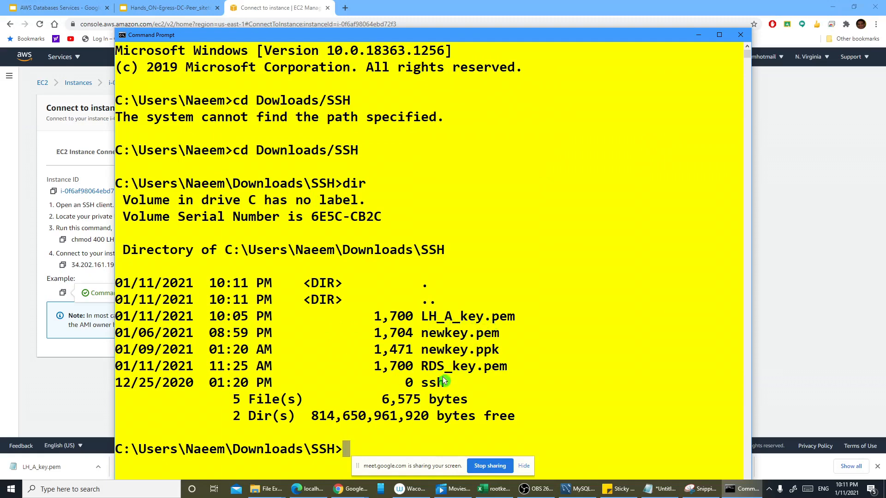
scroll(436, 381, "down", 2)
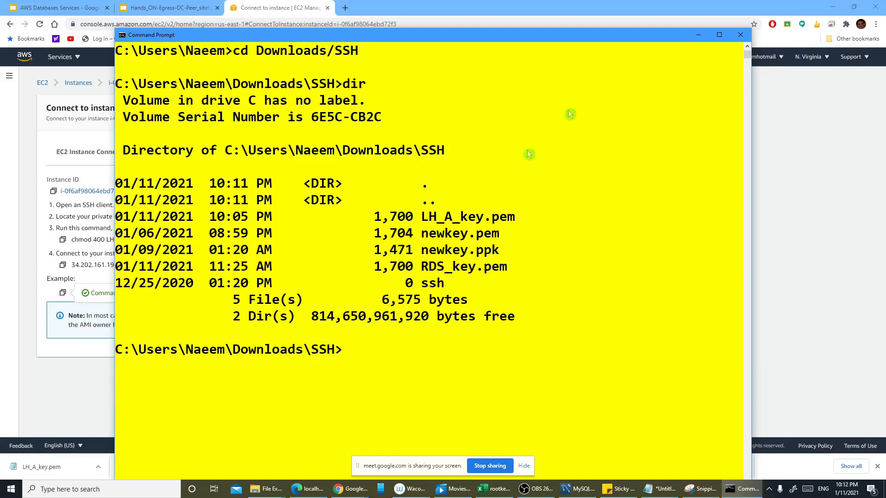
Copy the example ssh command from the instance's SSH client instructions and run it in Command Prompt
left_click(699, 35)
left_click(63, 293)
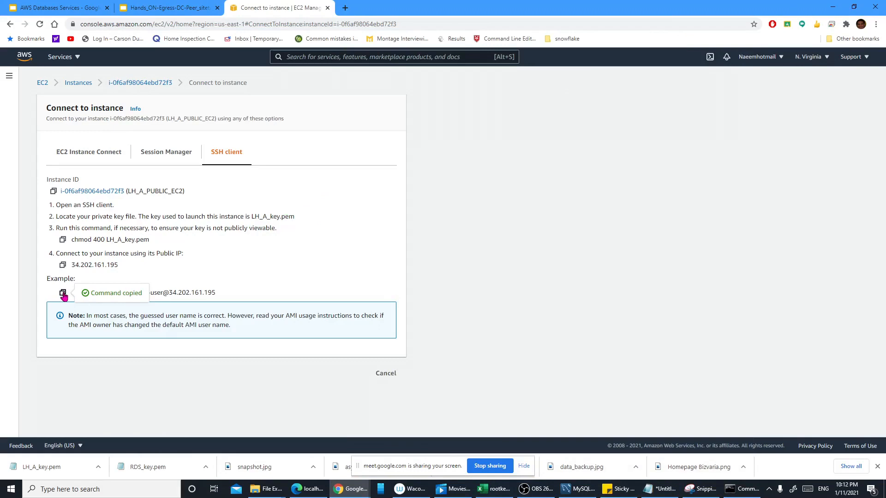
left_click(741, 489)
key("ctrl+v")
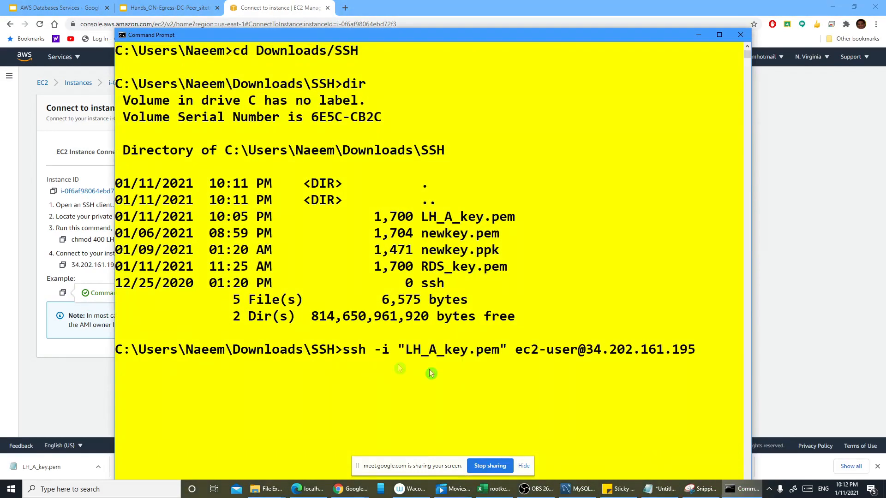
key("Return")
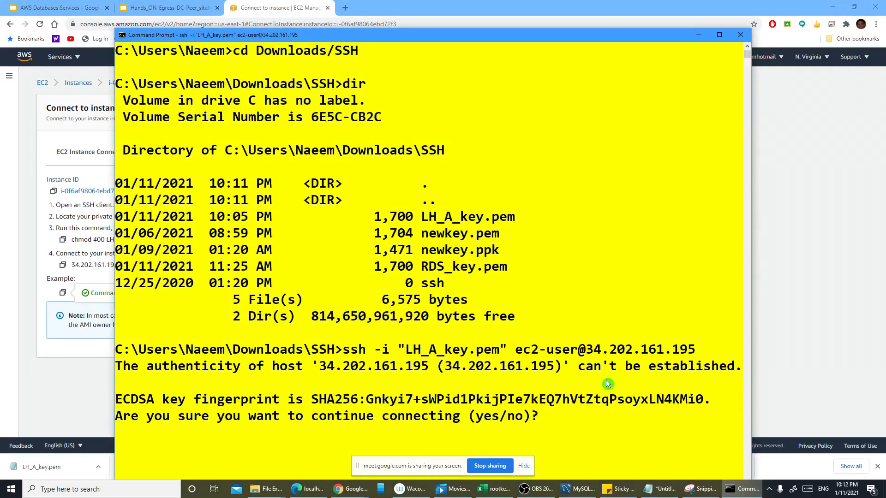
Accept the host's authenticity with yes, then clear the terminal screen and reposition its window
left_click_drag(390, 37, 386, 10)
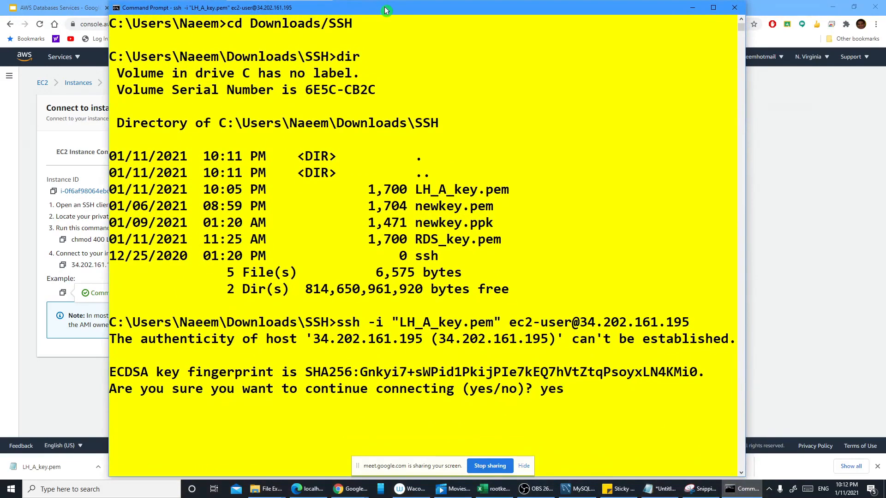
key("Return")
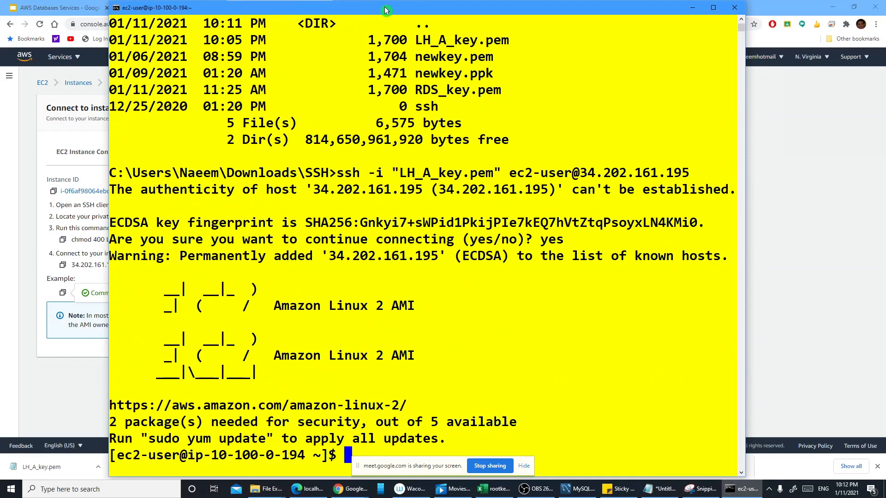
key("ctrl+l")
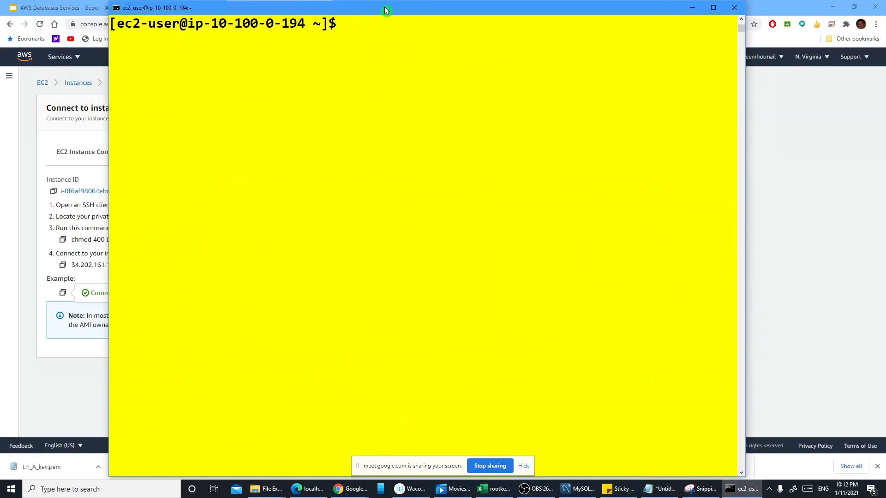
left_click_drag(239, 14, 279, 22)
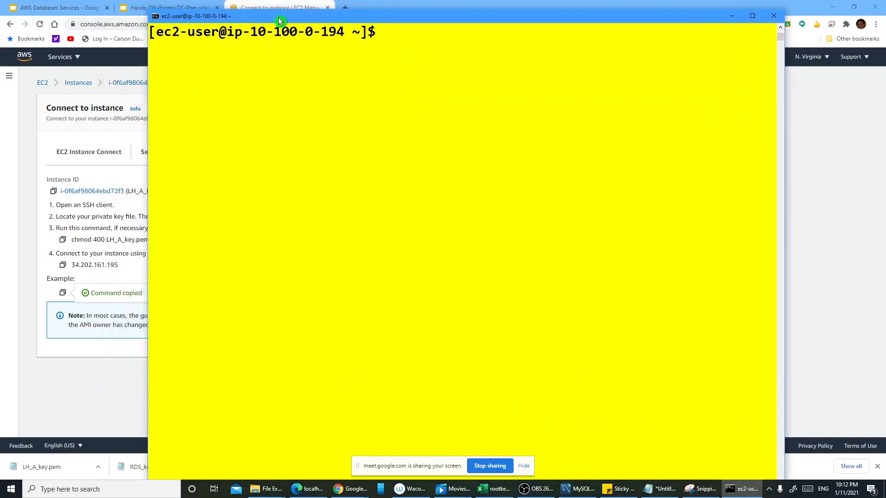
Check the private IPv4 address of LH_A_PUBLIC_EC2 in the instance details against the terminal's host name
left_click(147, 12)
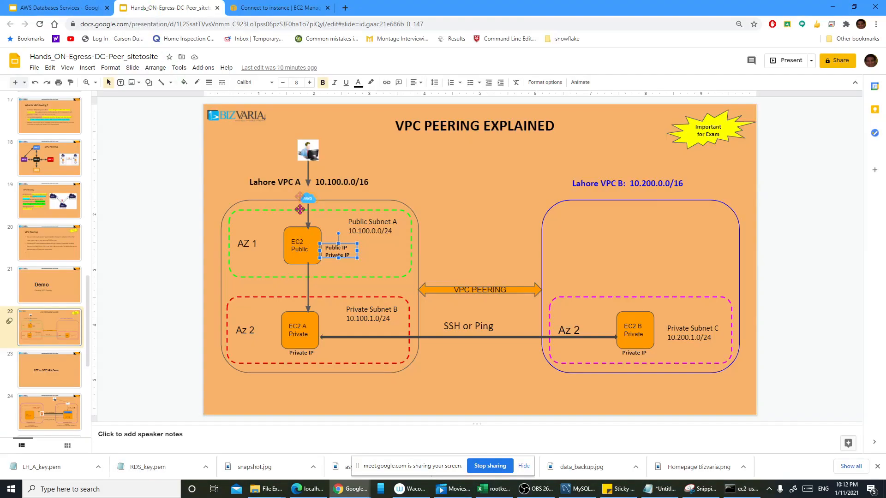
left_click(281, 9)
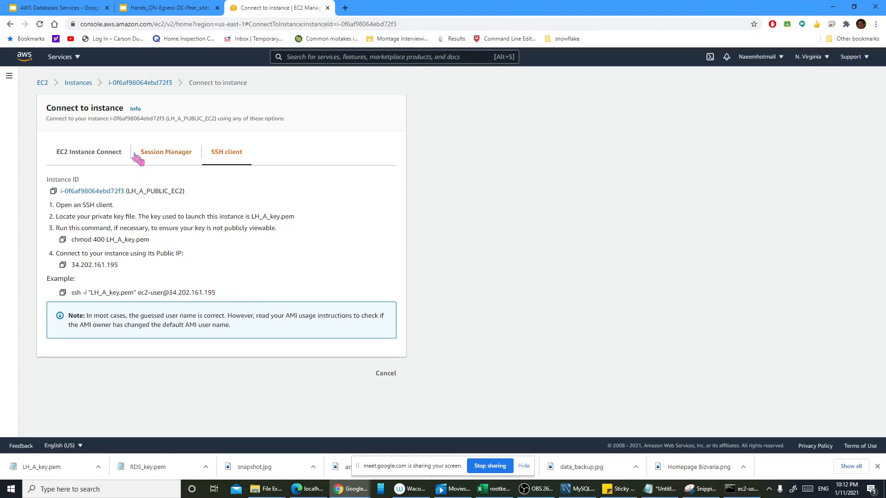
left_click(88, 86)
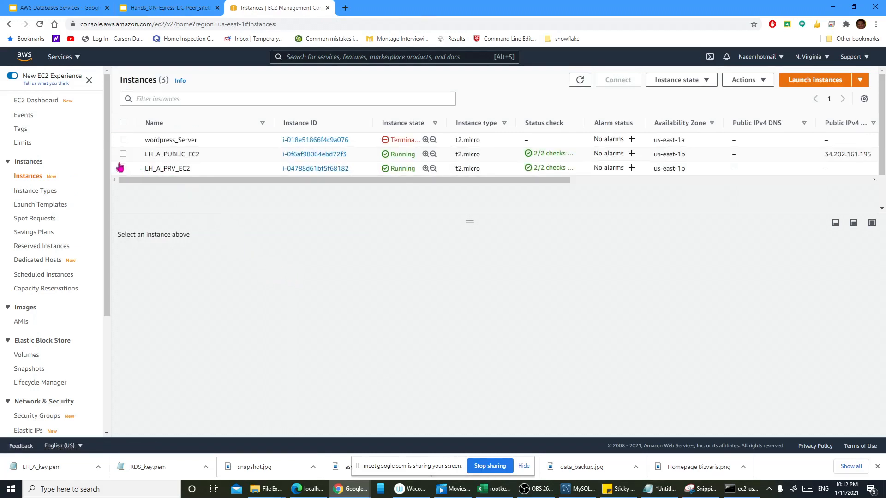
left_click(124, 154)
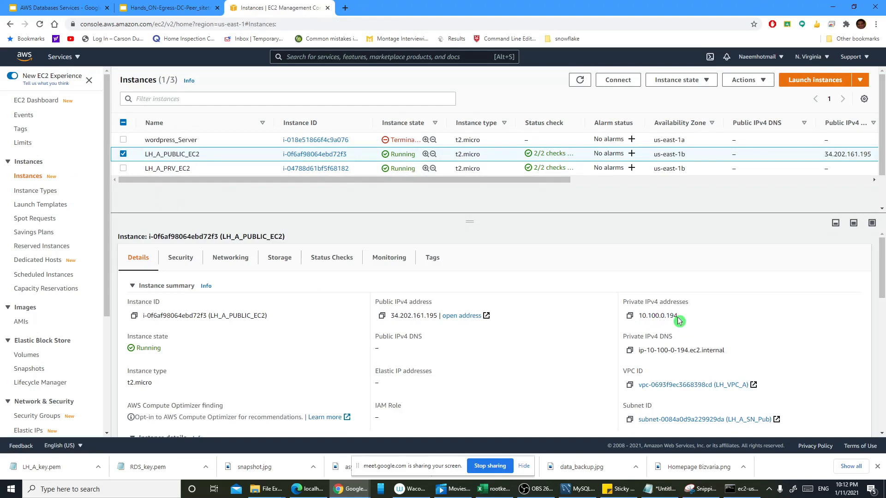
left_click_drag(679, 320, 641, 317)
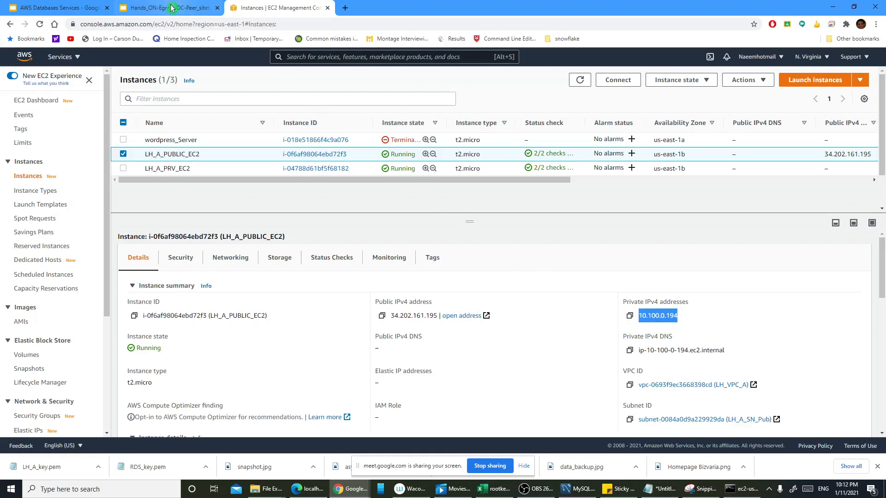
left_click(742, 489)
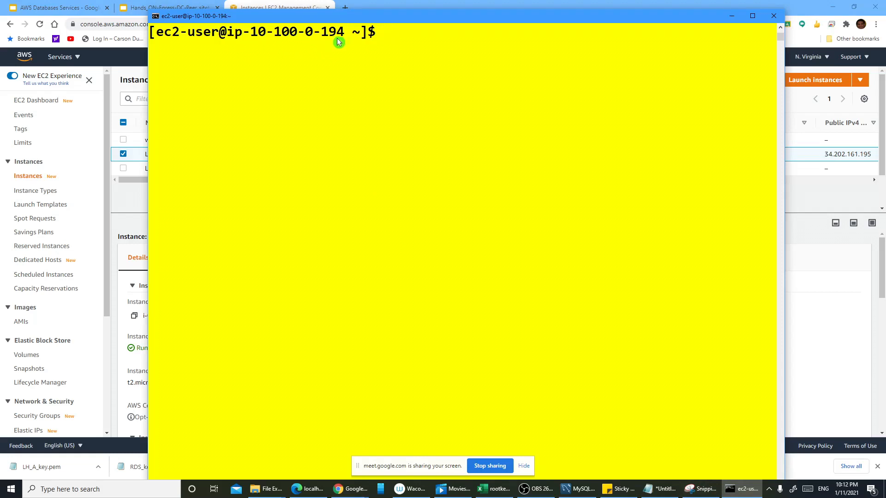
Switch to the root user on the public EC2 instance with sudo su
left_click_drag(395, 18, 395, 74)
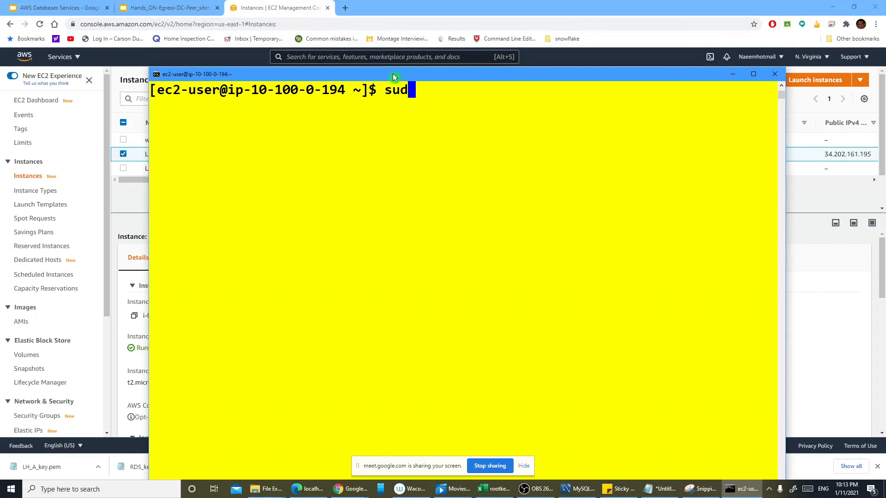
type("o su")
key("Return")
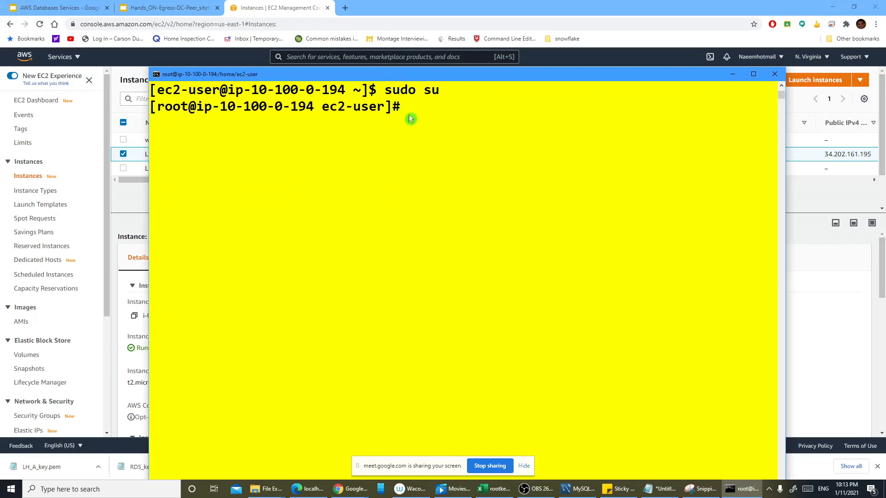
Compare the root terminal session with the public-to-private EC2 path in the VPC peering diagram
left_click(192, 8)
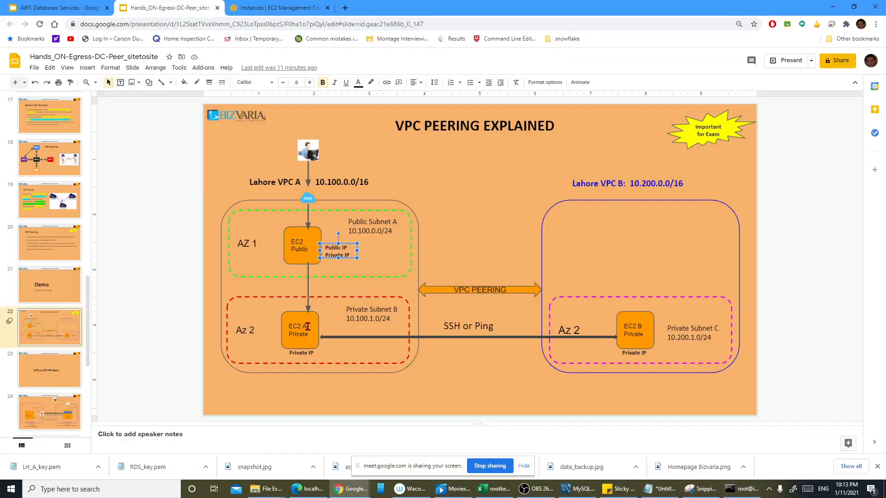
left_click(276, 8)
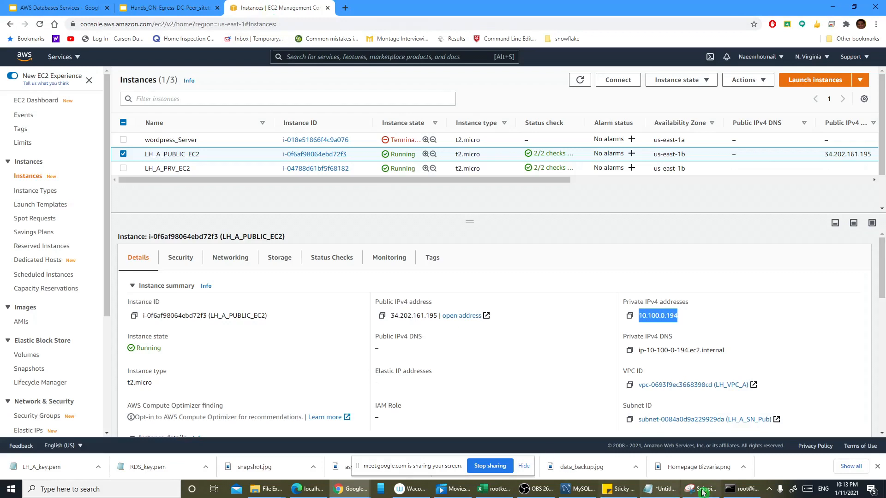
left_click(743, 489)
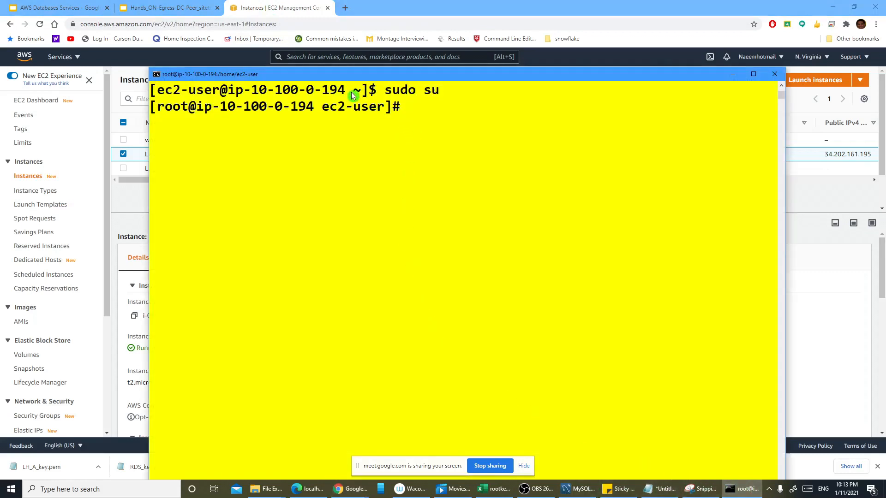
left_click_drag(354, 76, 338, 57)
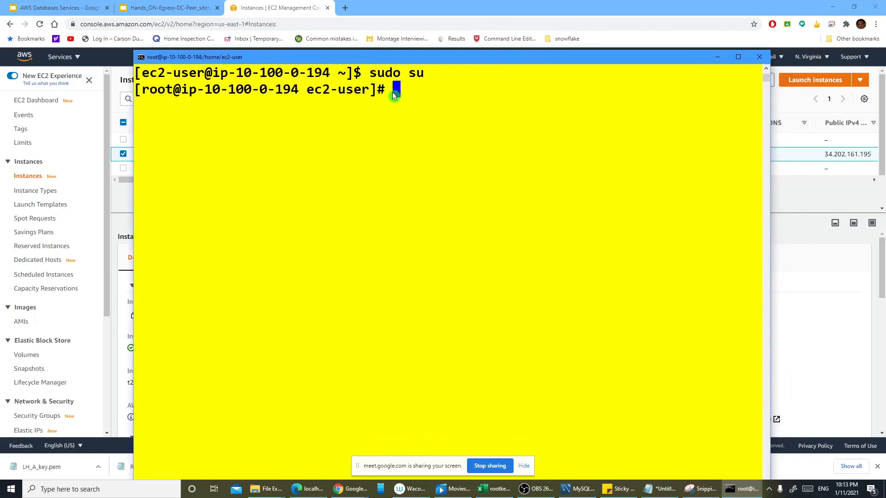
left_click(166, 8)
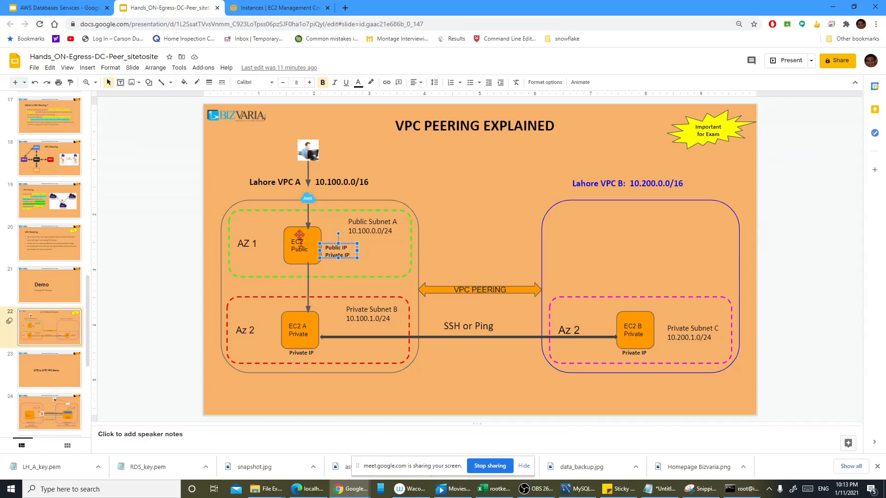
Open a new file named mykey.pem in vi from the root session
left_click(729, 493)
type("vi")
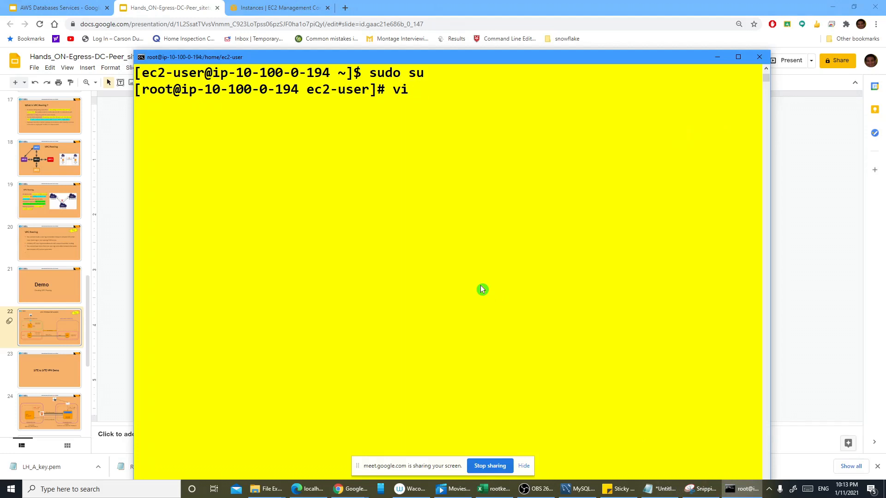
type("mykey.pem")
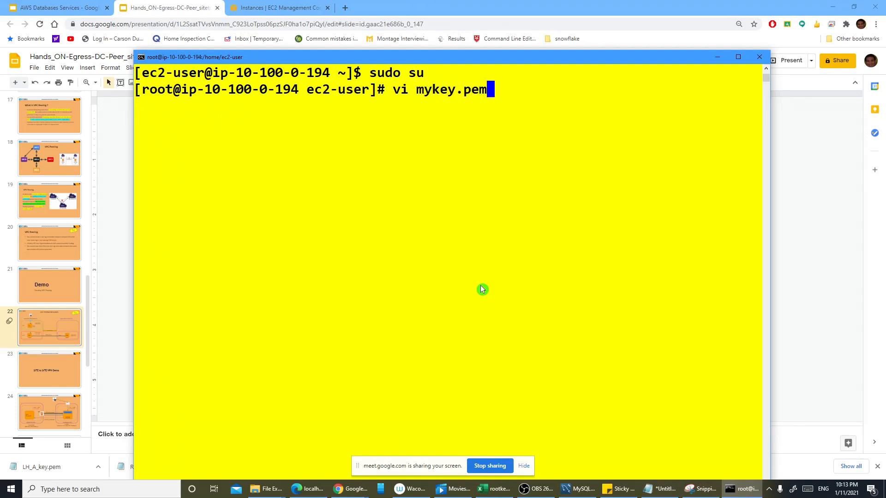
key("Return")
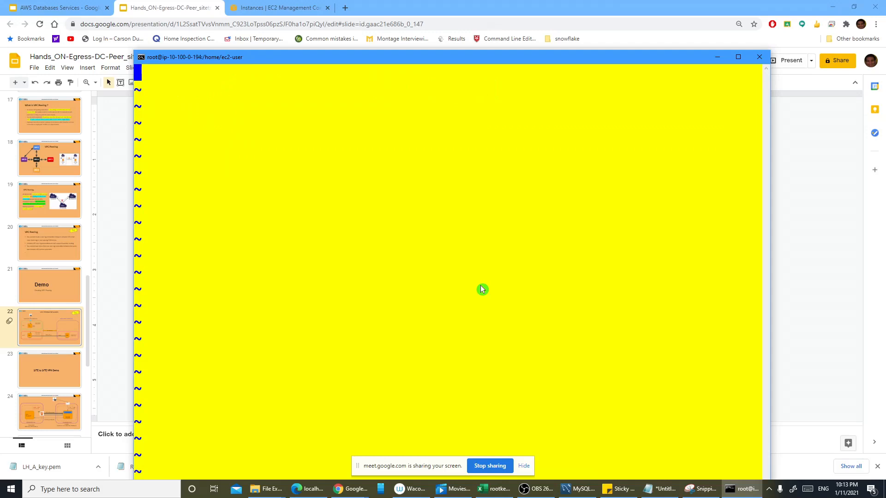
Open LH_A_key from the Downloads SSH folder in Notepad and copy its entire private key text
left_click(716, 57)
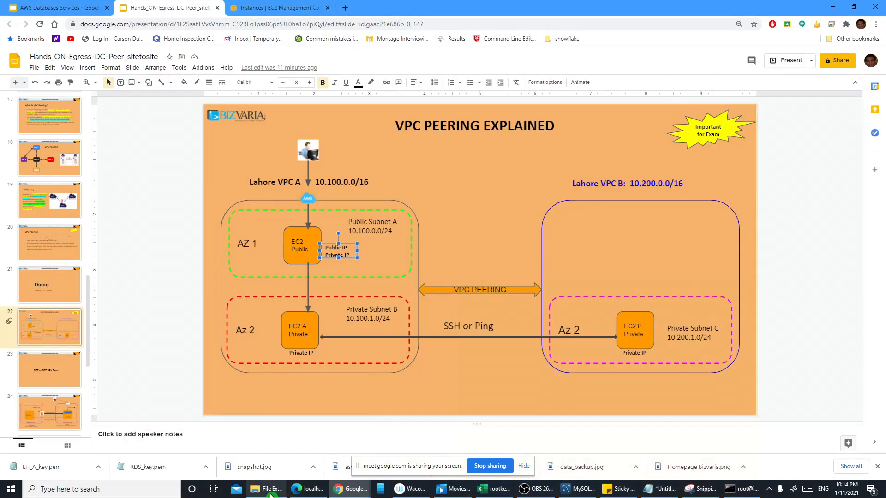
mouse_move(271, 495)
left_click(298, 420)
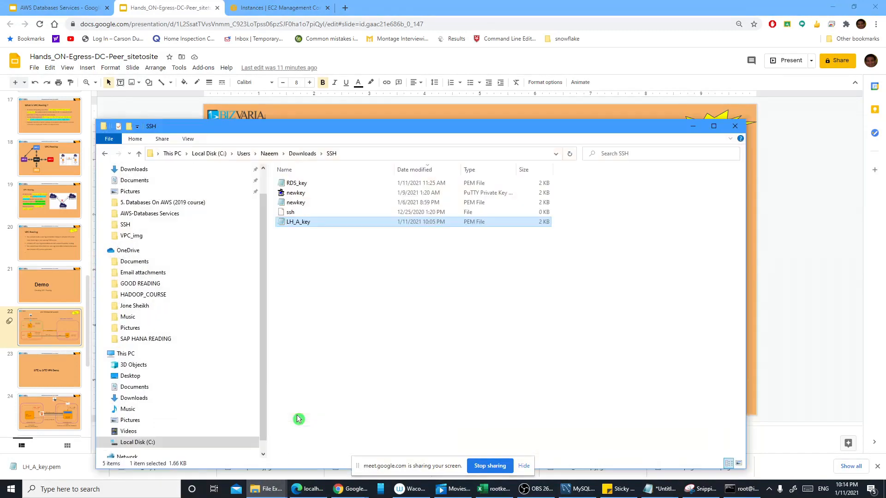
double_click(295, 223)
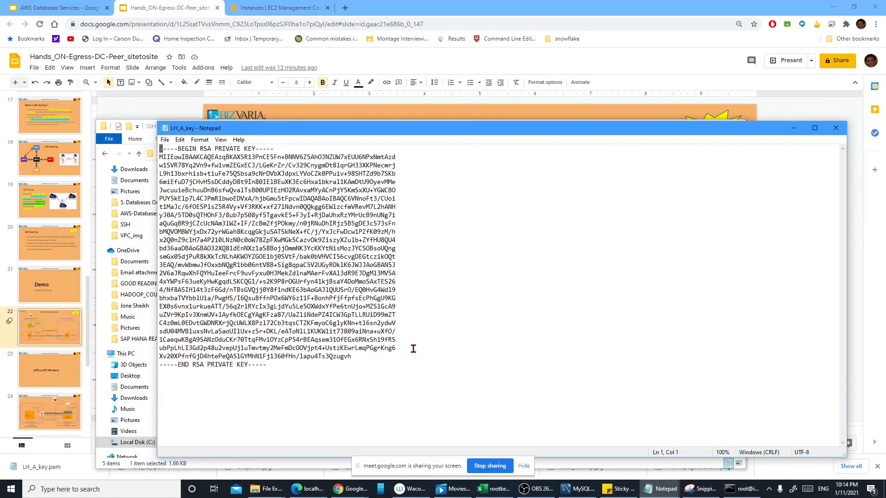
key("ctrl+a")
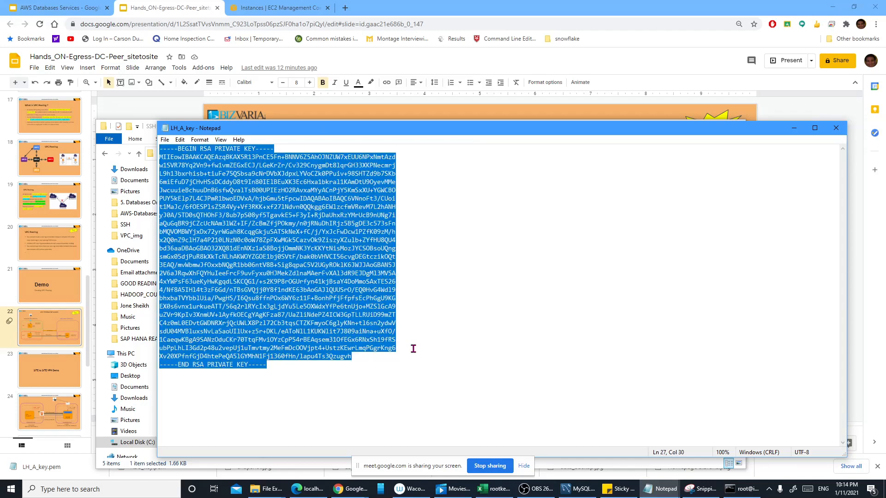
key("ctrl+c")
left_click(793, 128)
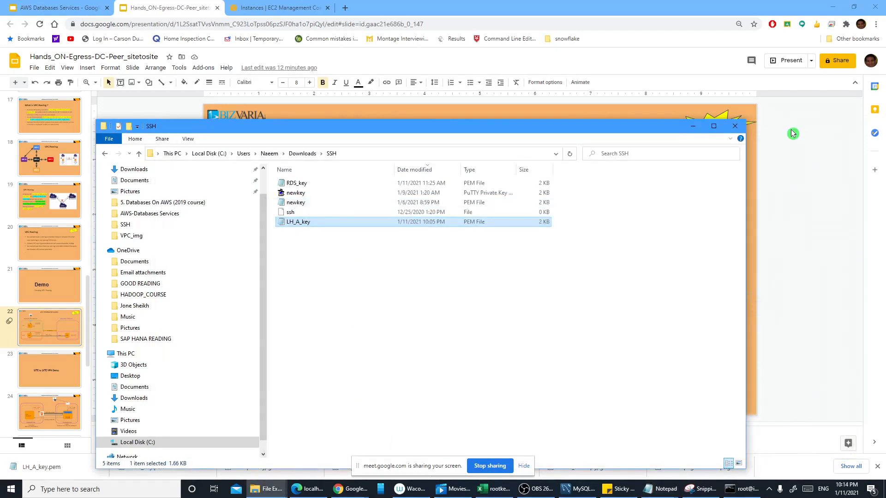
left_click(693, 126)
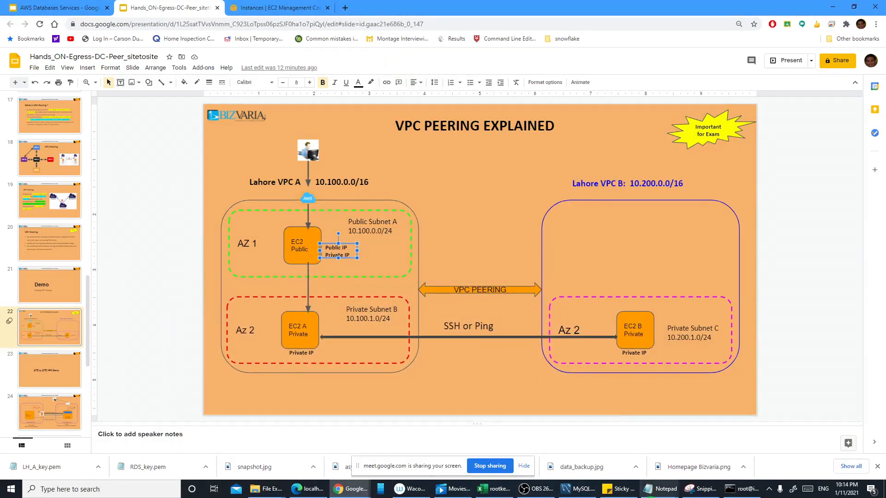
Paste the copied private key into mykey.pem in vi on the public instance, then save the file and quit with :wq
left_click(742, 489)
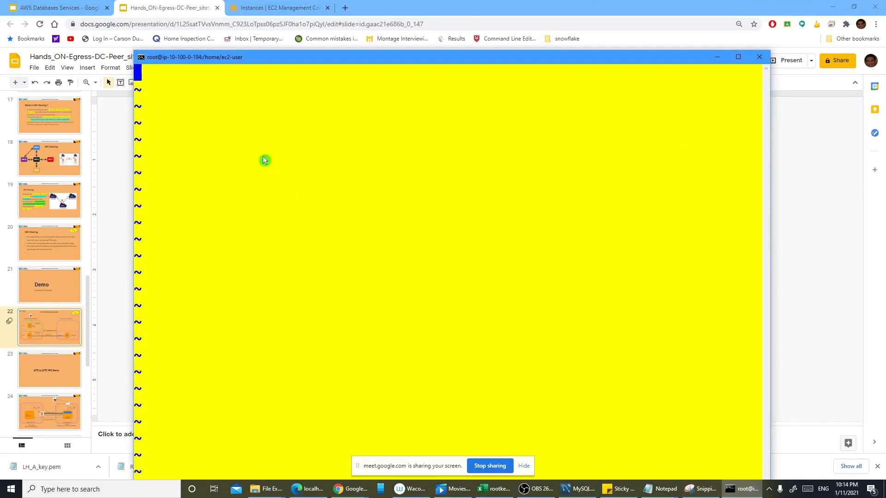
right_click(198, 98)
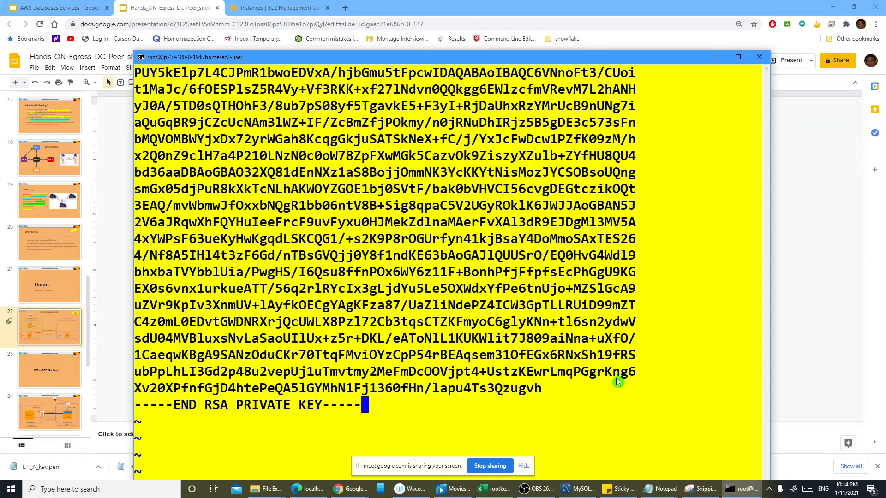
type(":")
key("BackSpace")
key("Escape")
left_click_drag(452, 58, 461, 2)
type(":")
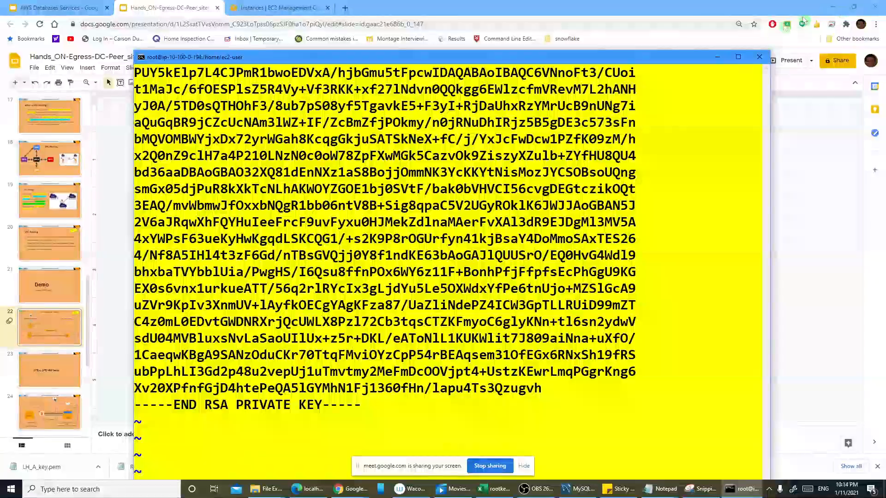
left_click(853, 5)
left_click_drag(609, 63, 622, 9)
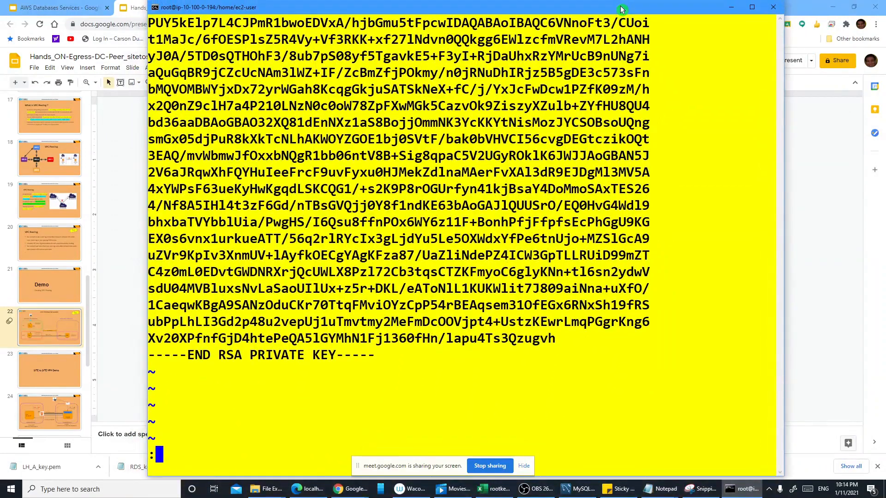
type("wq")
key("Return")
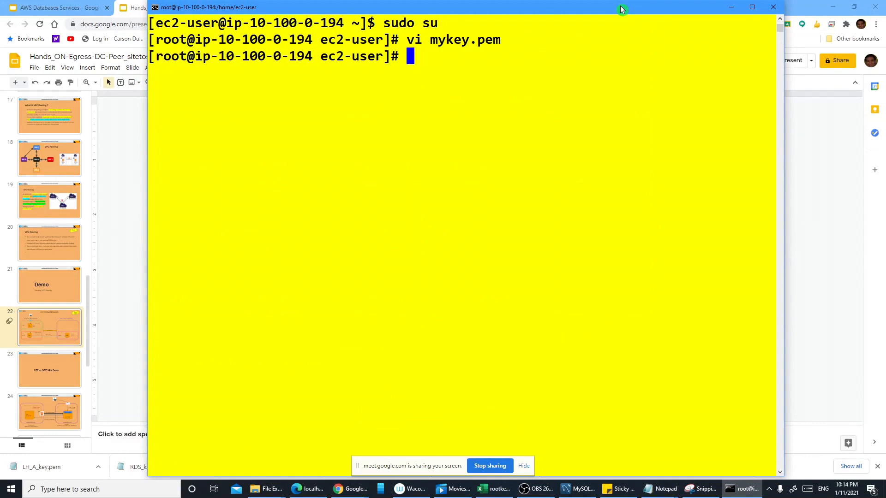
Set the permissions of mykey.pem to 700 with chmod, listing the file details with ls -l before and after the change
type("ls -l")
key("Return")
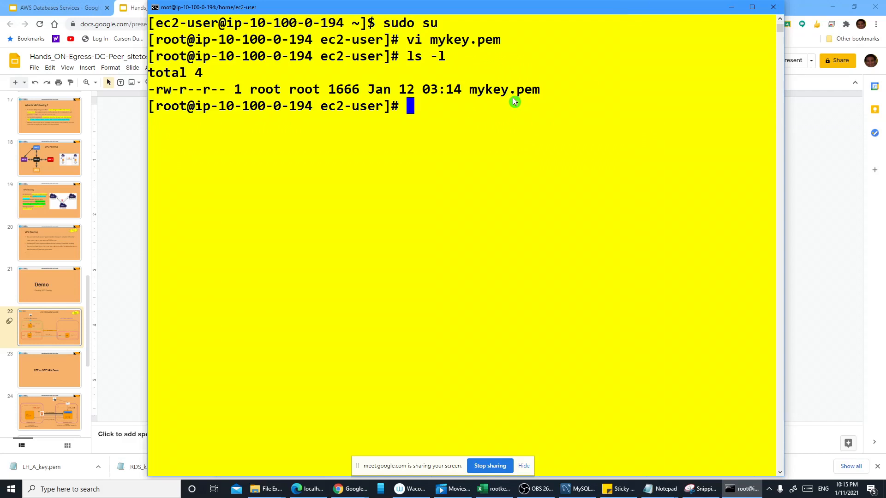
type("chmod 700")
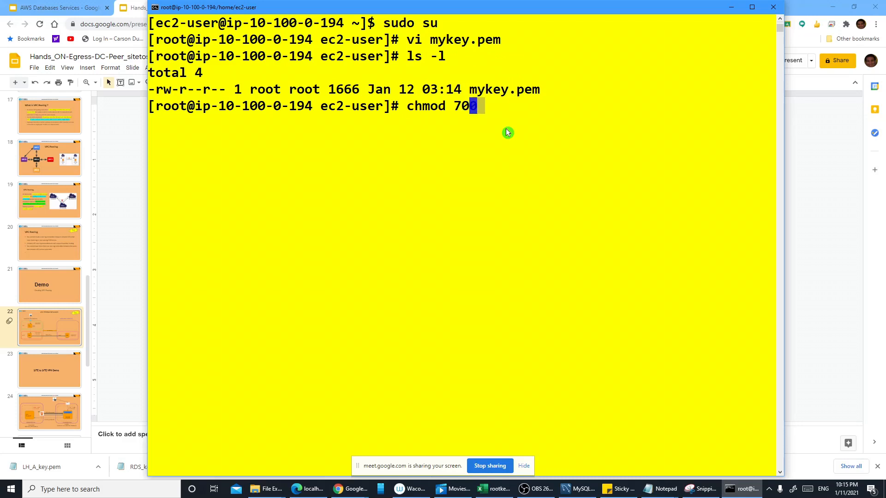
type(" mykey.pem")
key("Return")
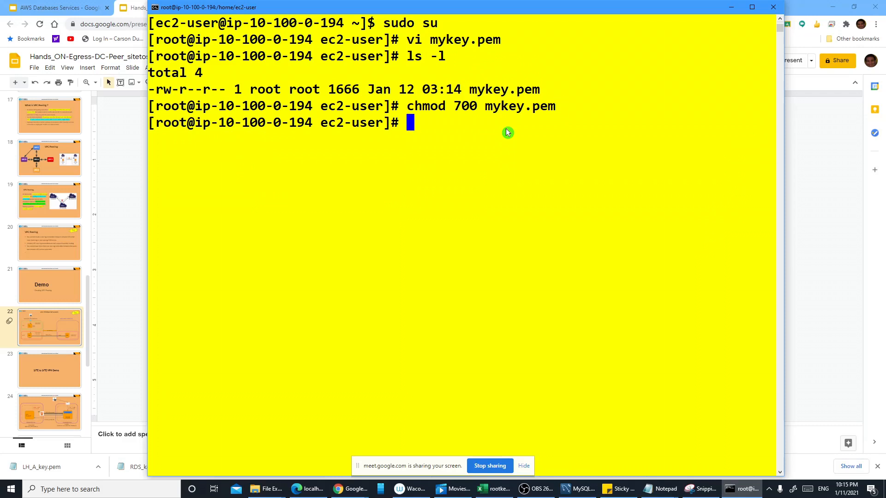
type("ls -l")
key("Return")
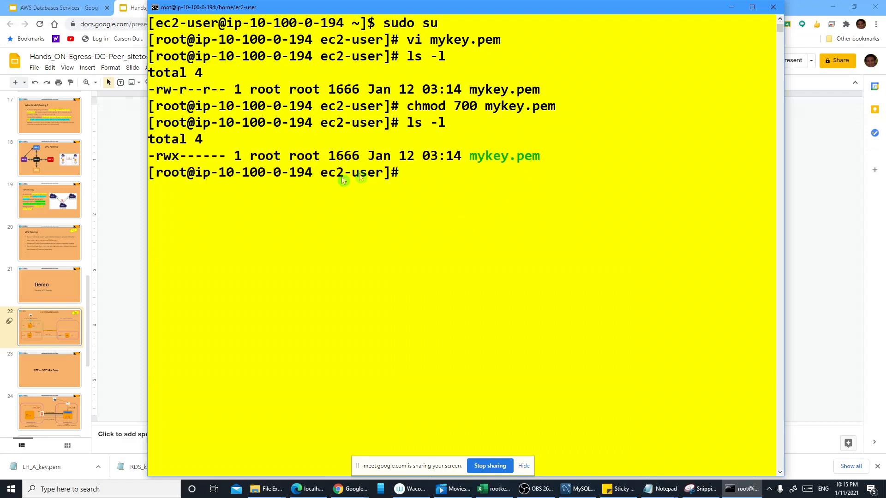
Select only LH_A_PRV_EC2 in the EC2 instances list and copy its private IPv4 address
left_click(134, 152)
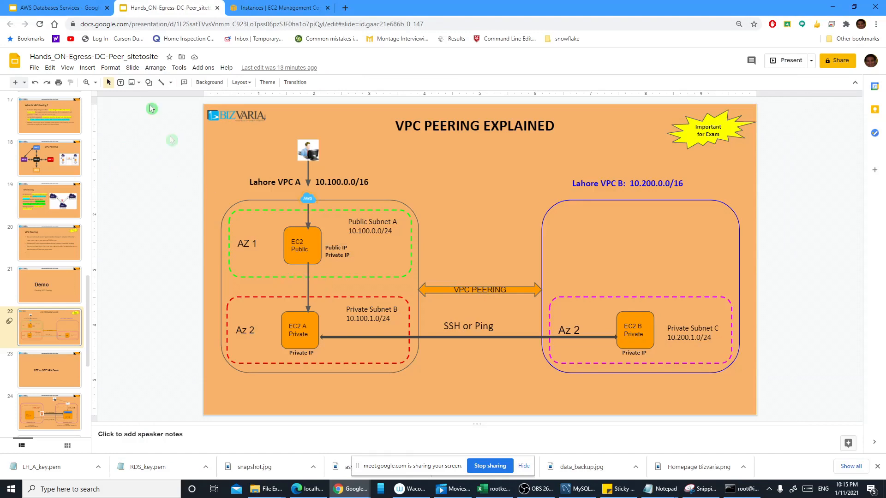
left_click(267, 8)
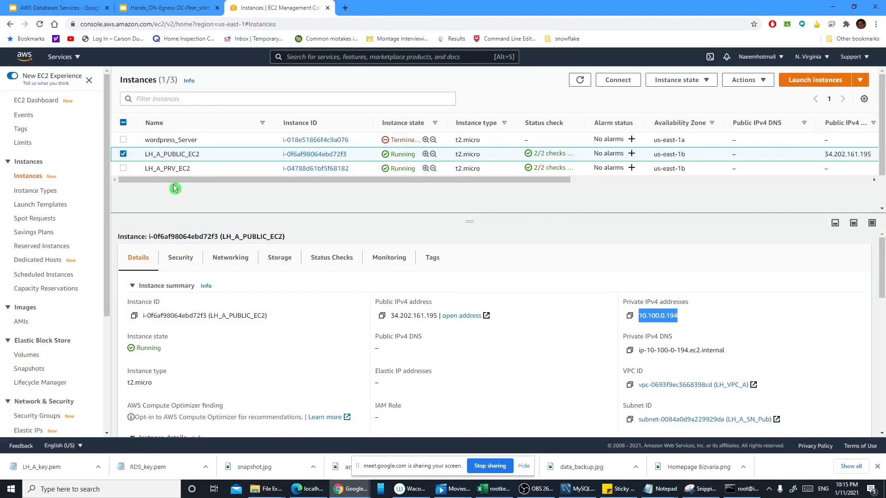
left_click(123, 168)
left_click(123, 155)
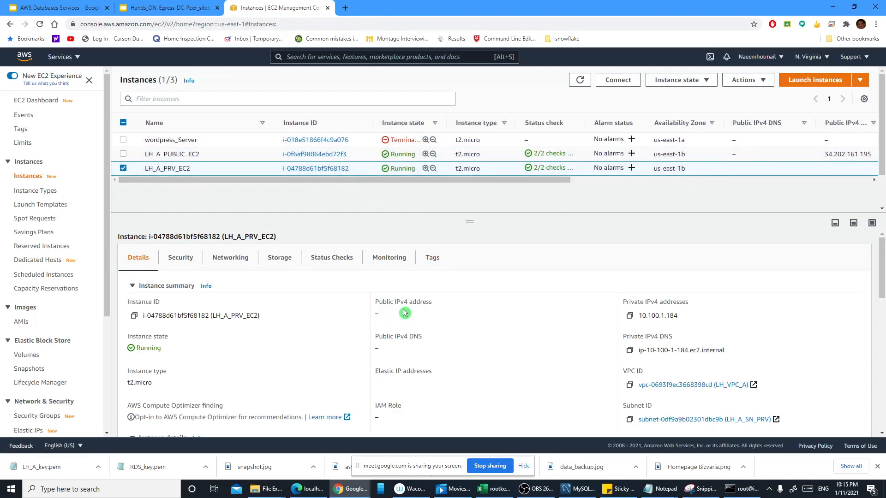
left_click(630, 316)
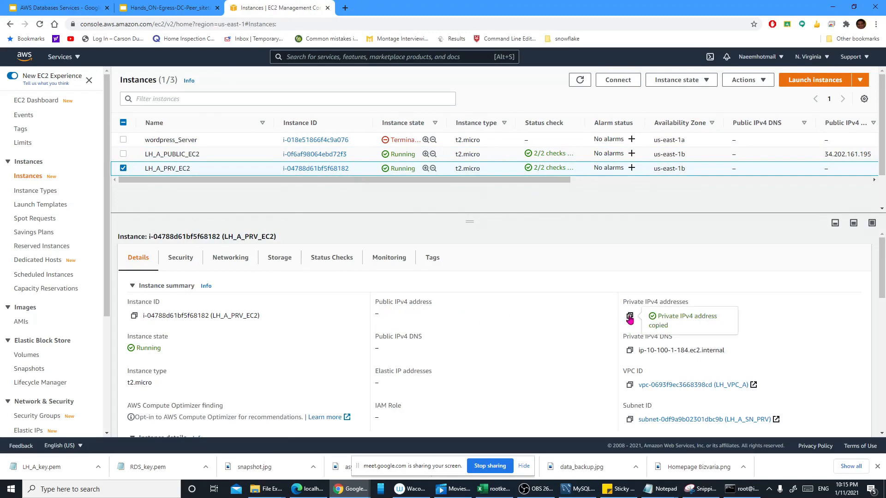
left_click(742, 489)
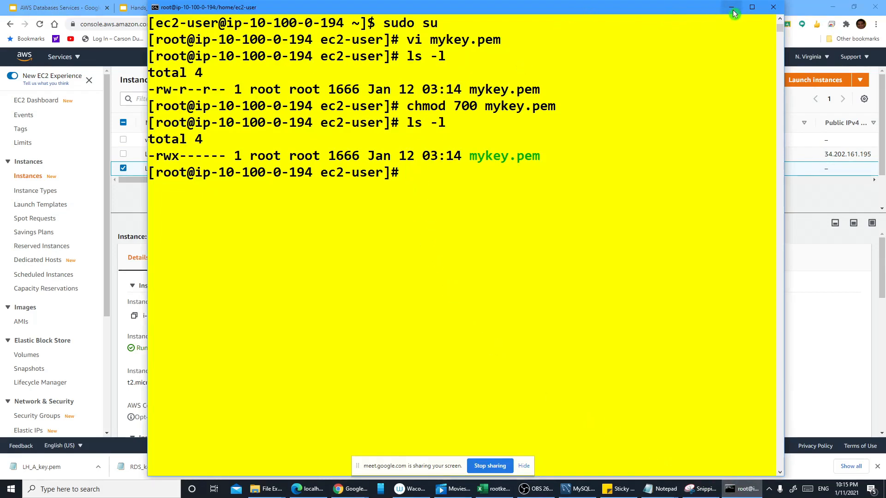
type("sh -i m")
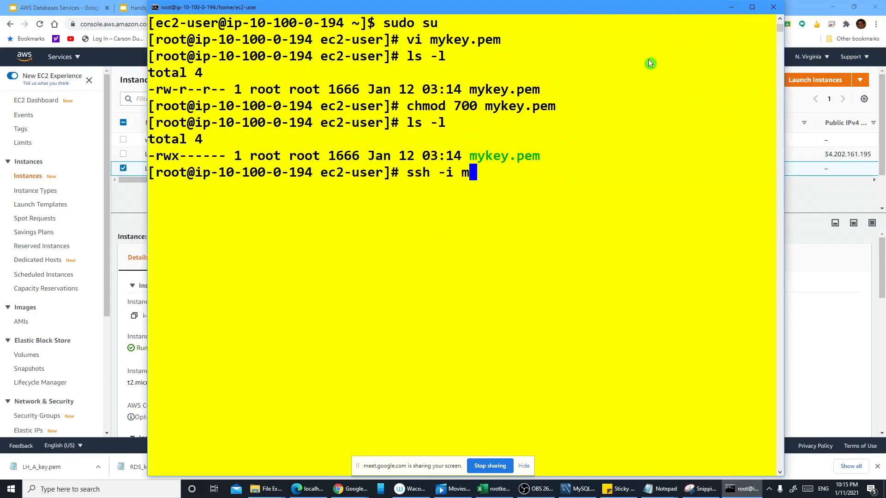
type("ykey.pem ")
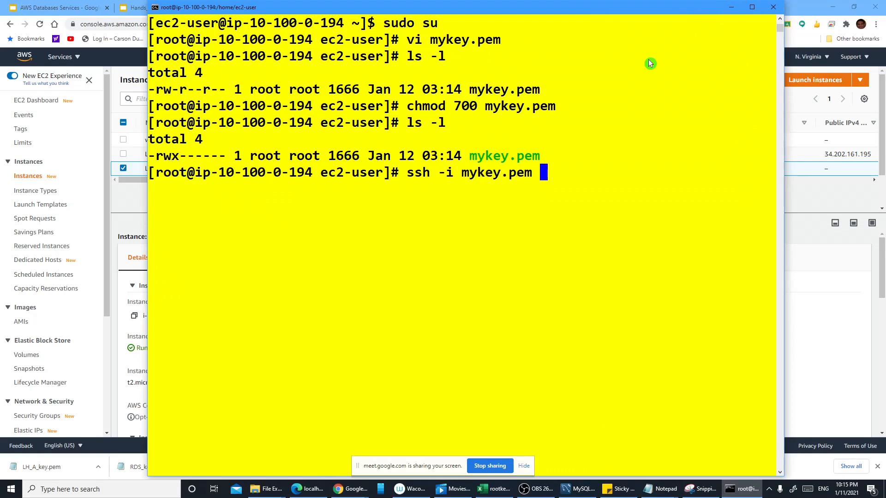
type("ec2-use")
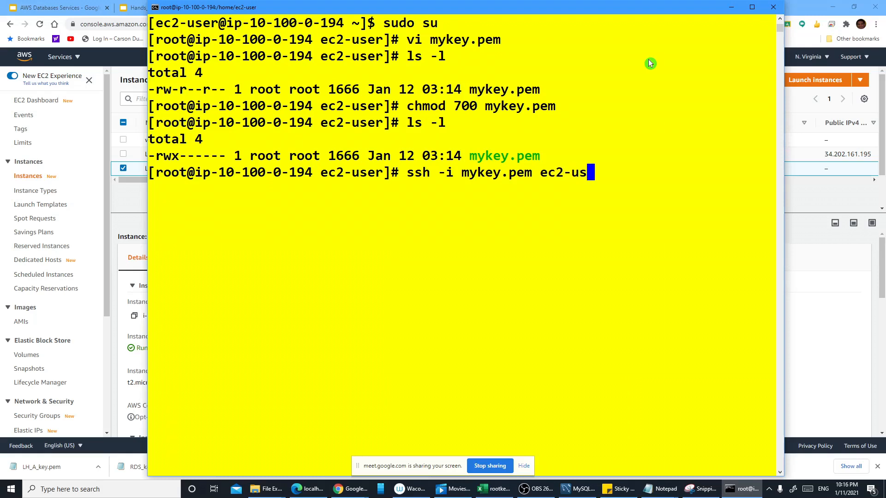
type("r@")
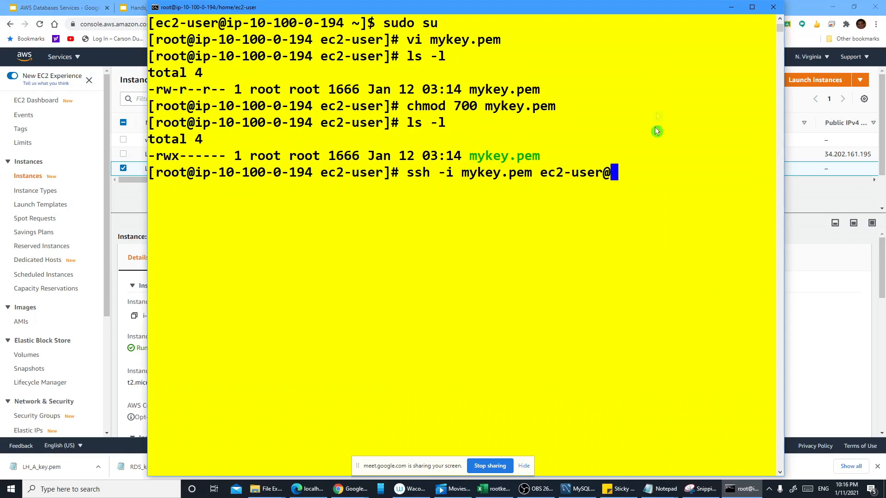
right_click(633, 174)
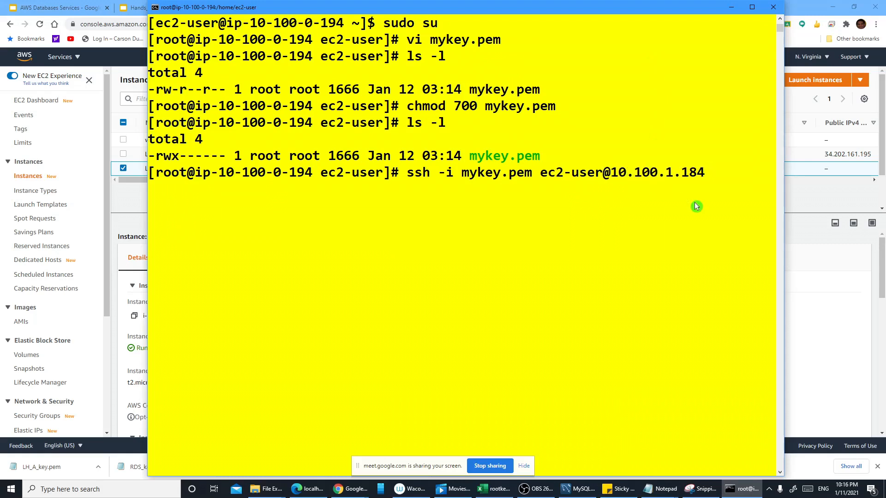
key("Return")
type("yes")
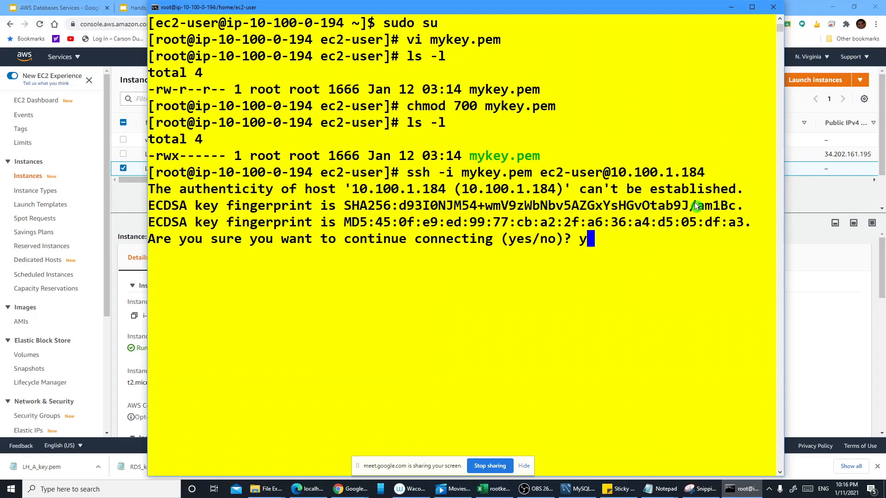
key("Return")
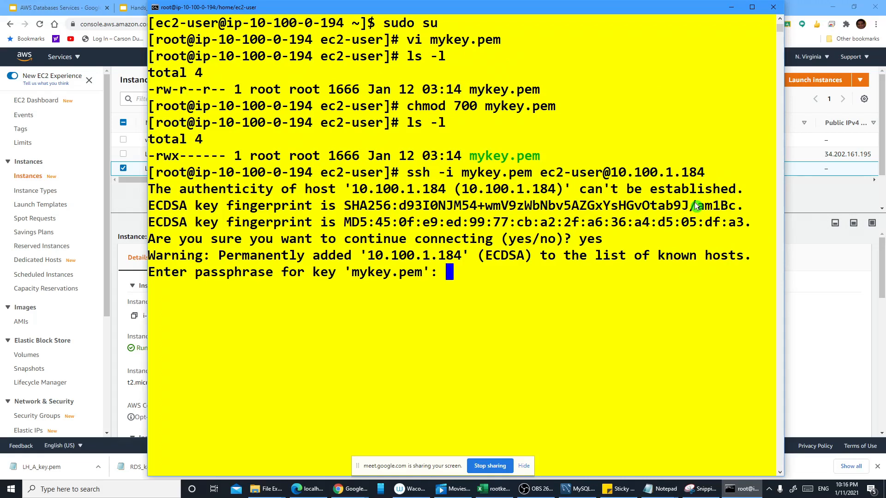
key("Return")
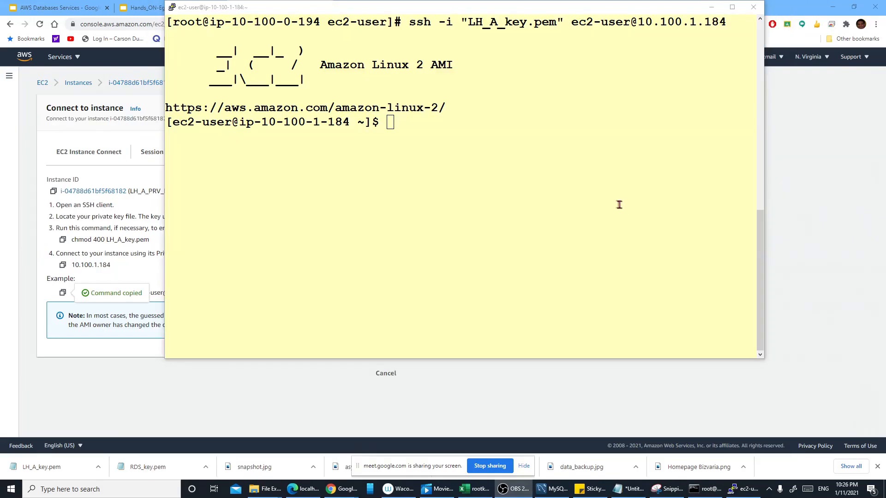
Compare the private instance's SSH session with EC2 A Private in the VPC peering diagram and the instance's SSH client instructions
left_click(603, 202)
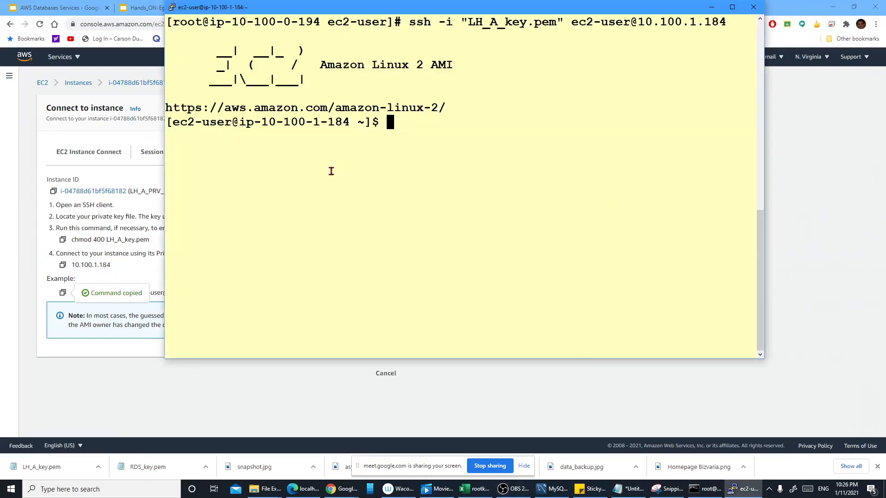
left_click(131, 8)
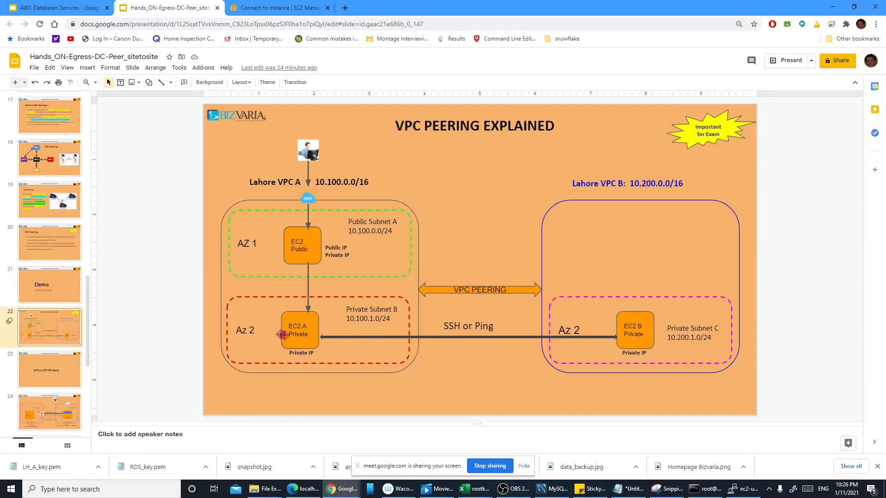
left_click(265, 11)
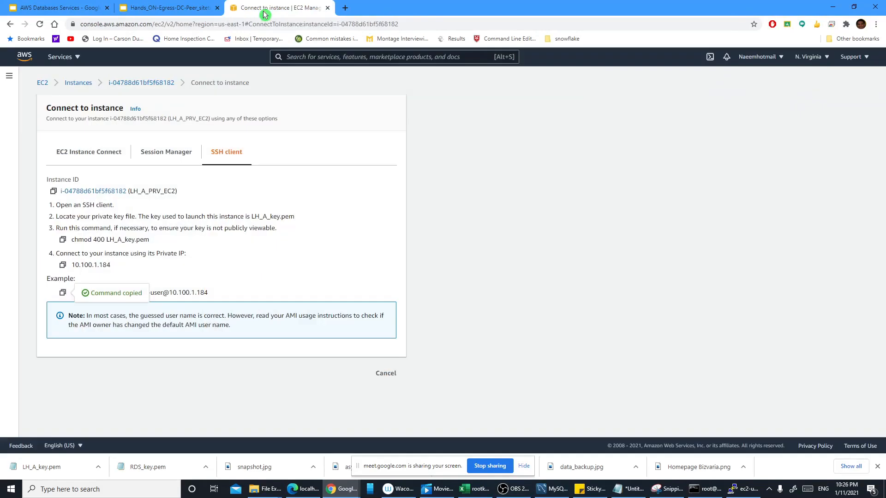
left_click(744, 489)
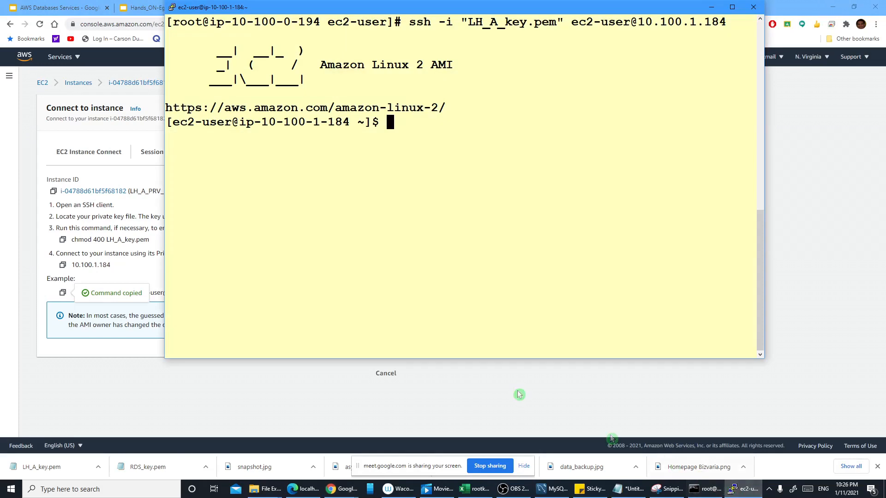
Enter a ping to 10.200.1.0 in the private instance's SSH session, taking the range from Private Subnet C in the VPC peering diagram
type("ping")
left_click(711, 6)
left_click(203, 8)
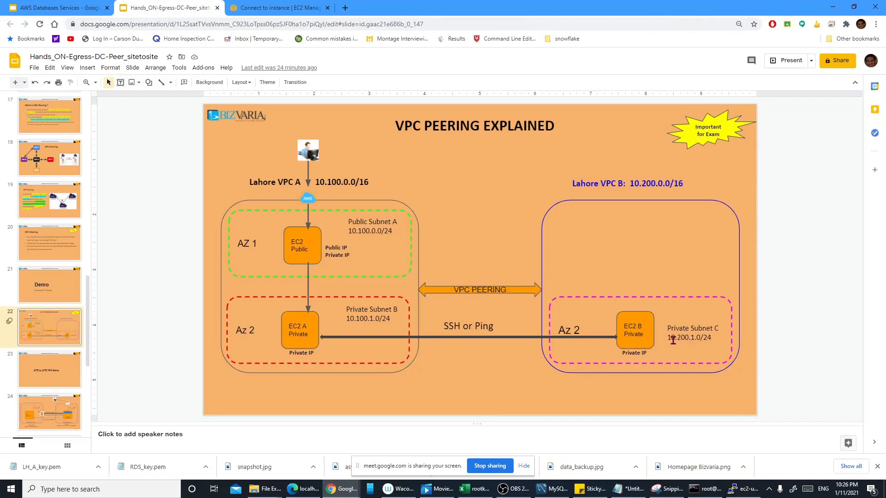
left_click_drag(669, 337, 676, 337)
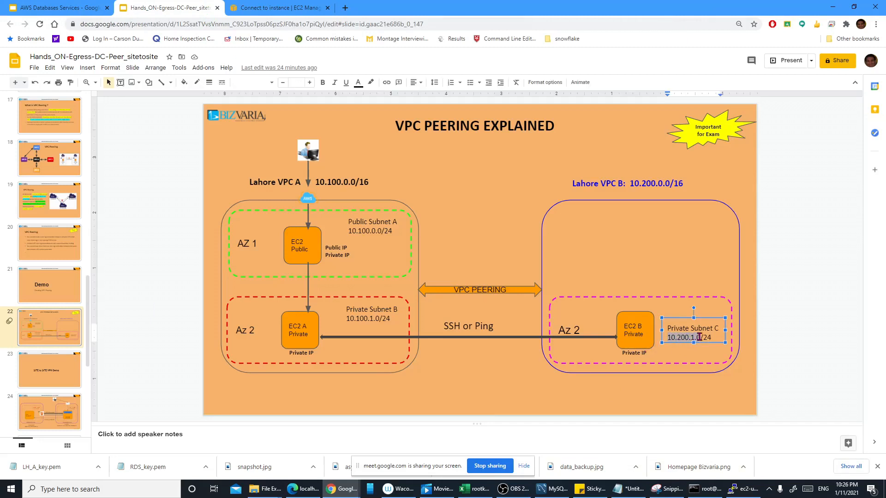
left_click(680, 358)
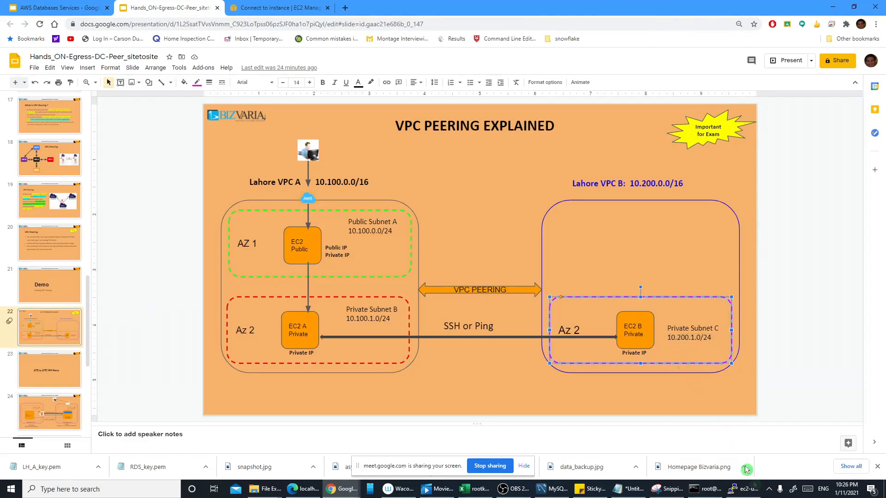
left_click(743, 489)
type("ping 1")
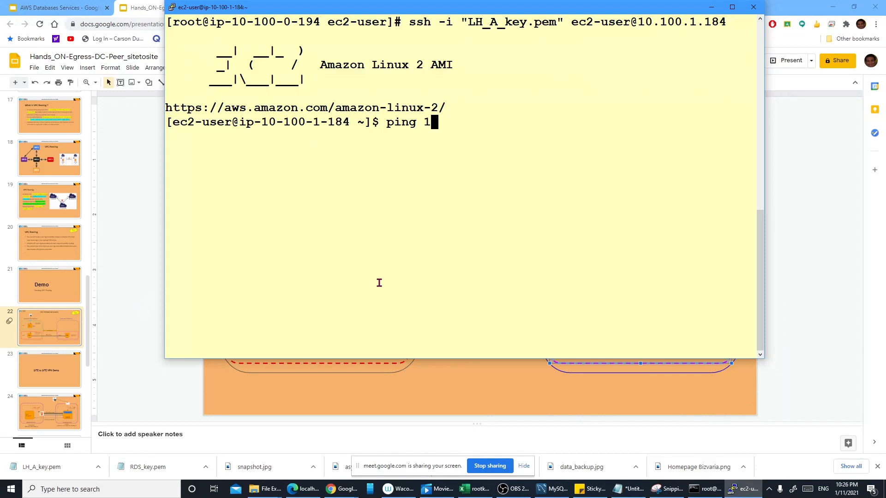
type("0.200.")
left_click_drag(440, 15, 412, 61)
type("1.0")
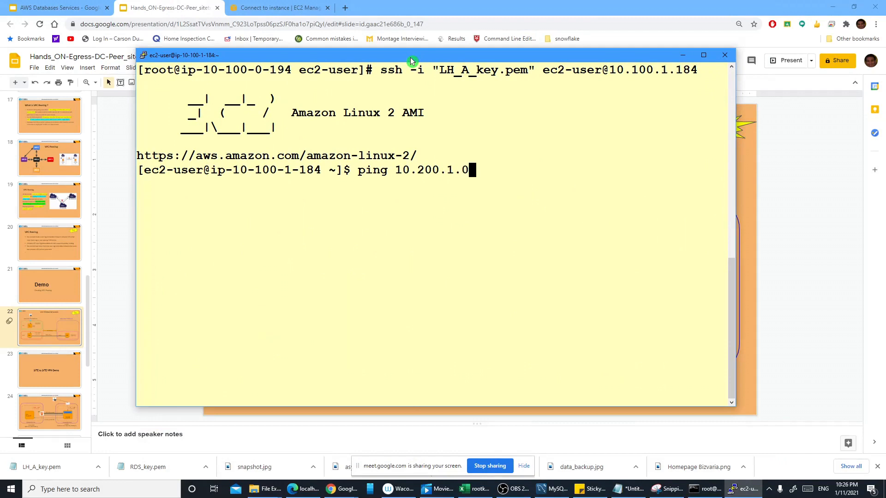
key("Return")
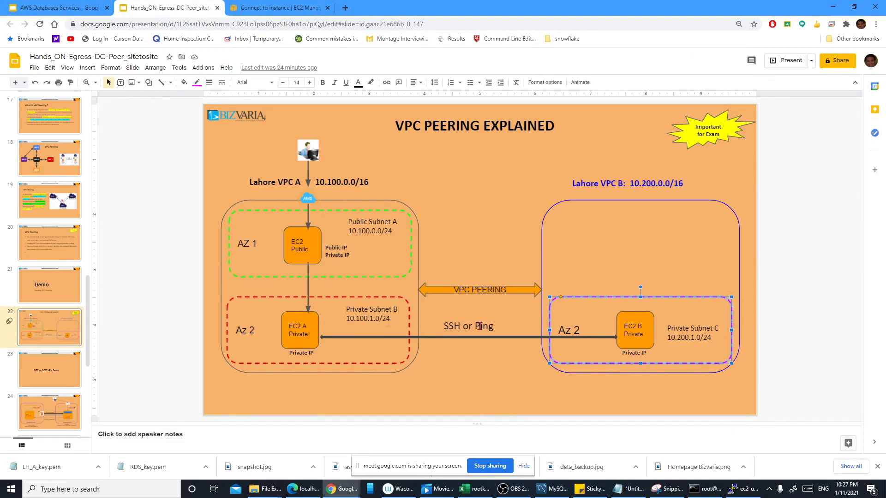
Start launching a new EC2 instance for EC2 B Private, using the first quick-start AMI and the t2.micro type
left_click(628, 335)
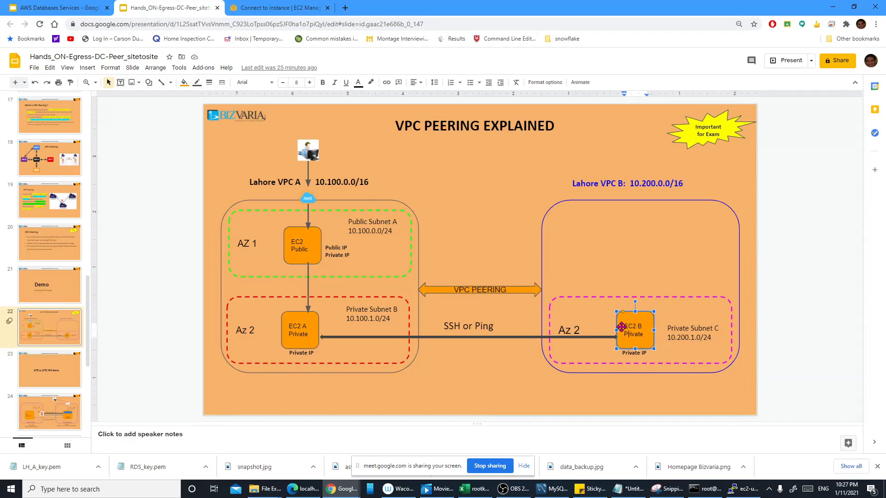
left_click(258, 8)
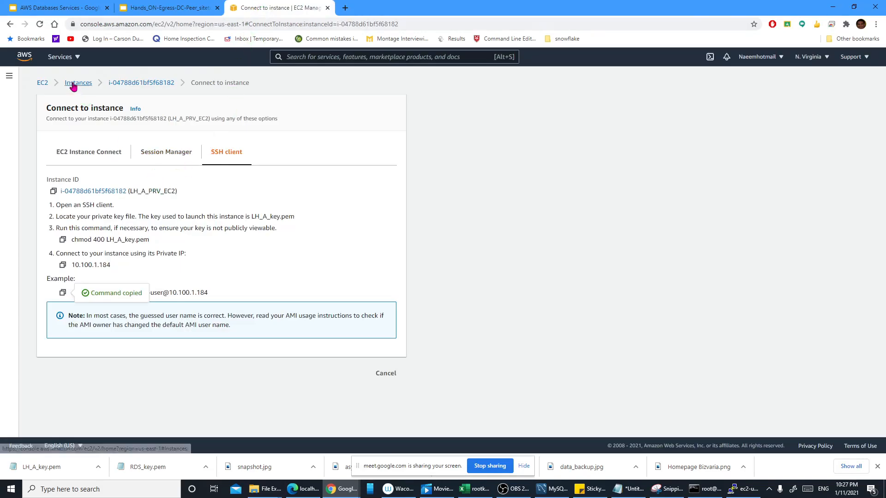
left_click(76, 84)
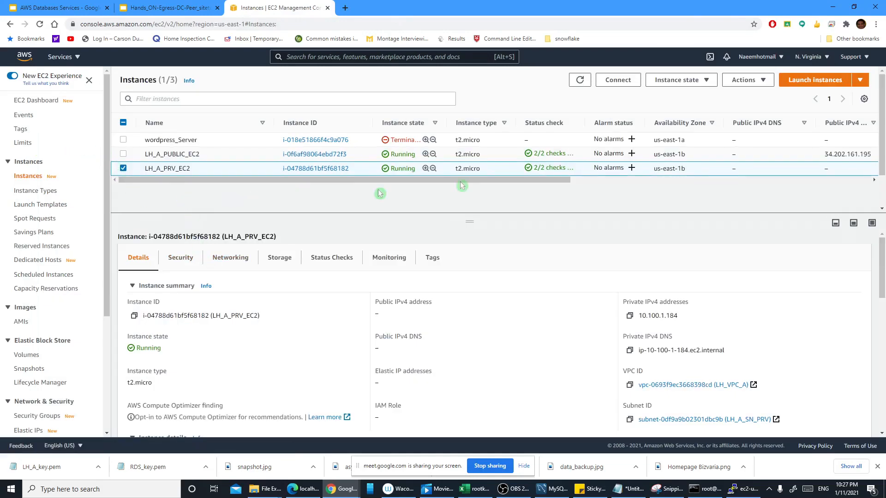
left_click(793, 82)
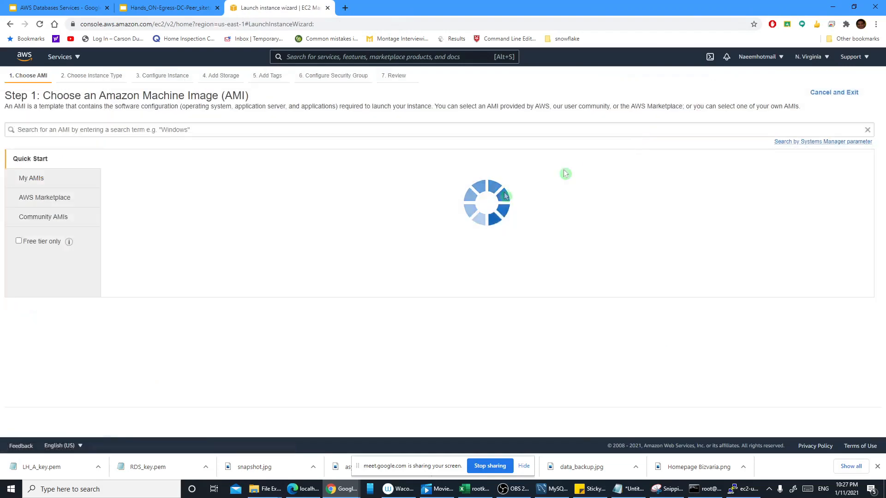
left_click(825, 181)
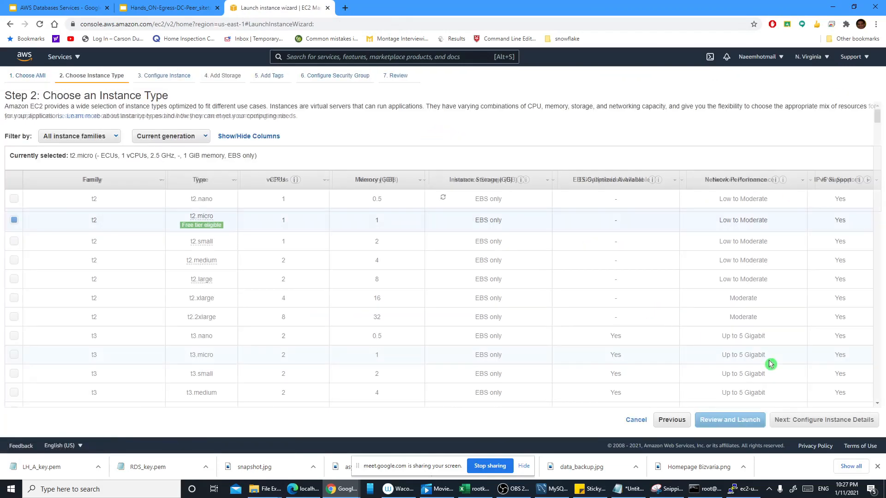
left_click(851, 420)
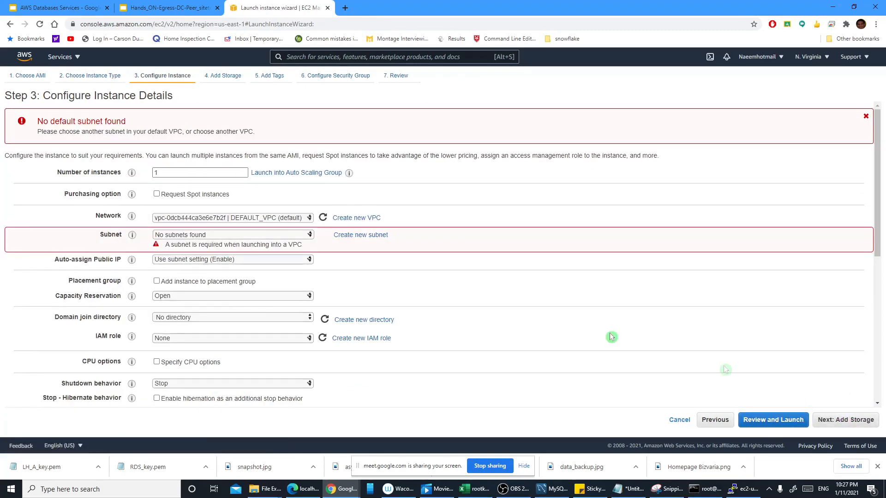
Place the instance in network LH_VPC_B on subnet LH_VPC_B_SN_PRV, keeping the default remaining details and storage
left_click(295, 218)
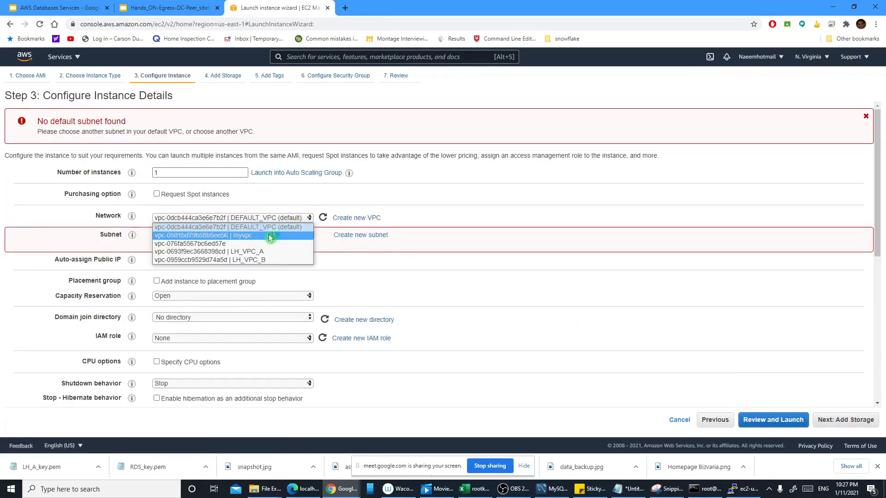
left_click(246, 261)
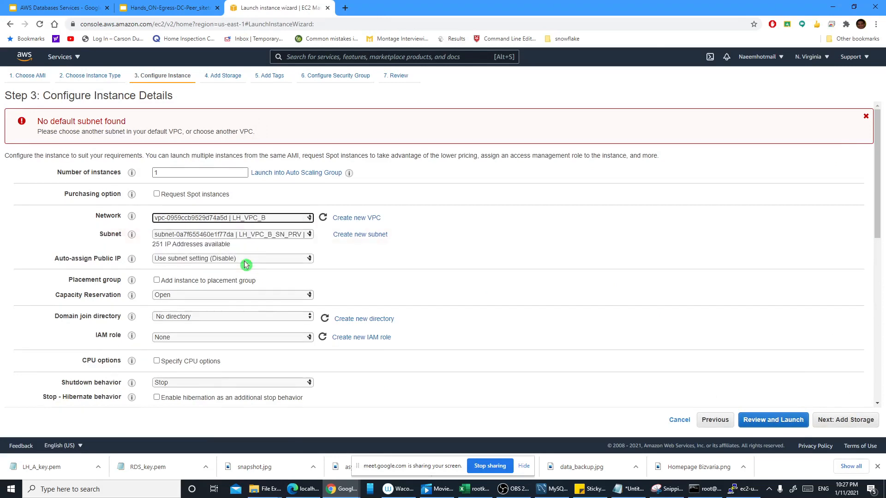
left_click(293, 237)
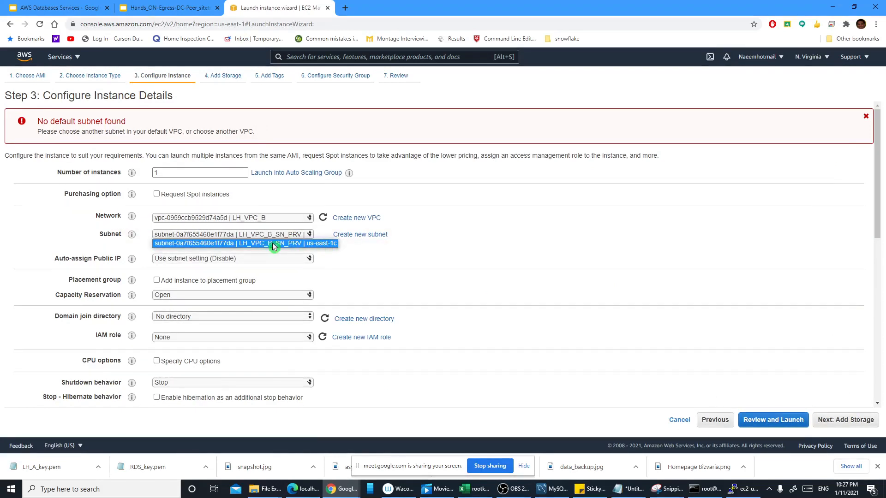
left_click(309, 244)
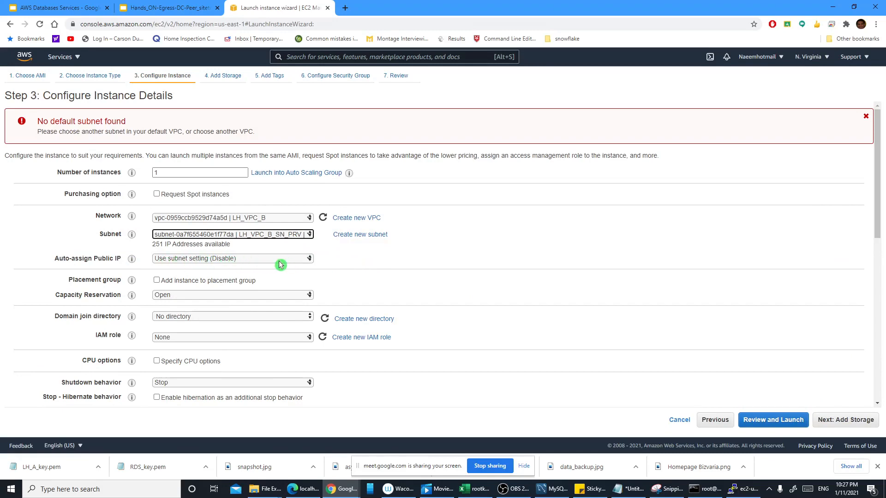
scroll(334, 264, "down", 5)
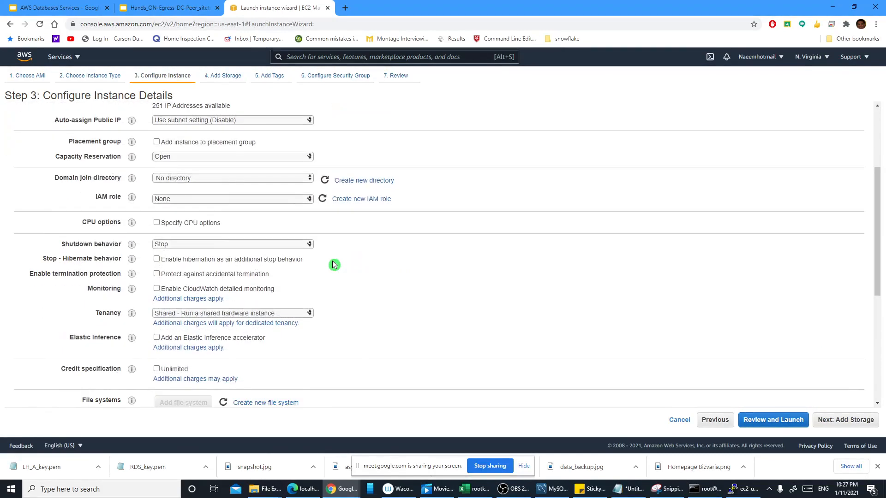
scroll(356, 273, "down", 2)
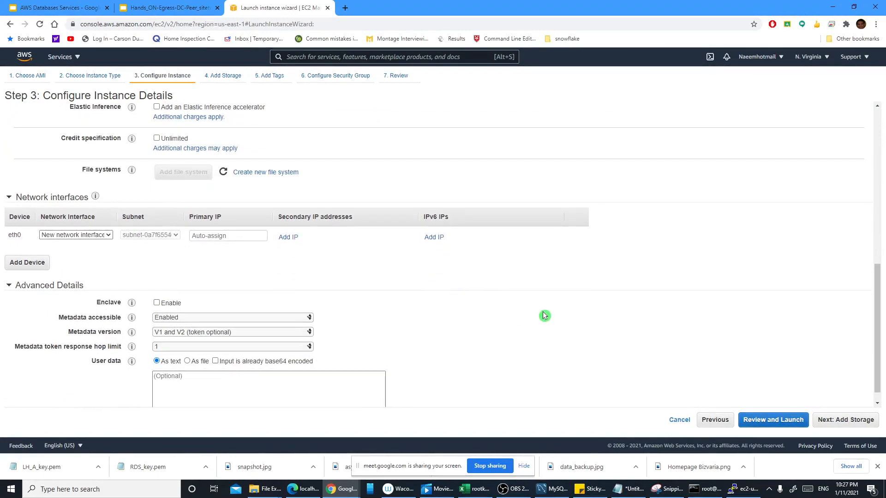
scroll(641, 347, "down", 1)
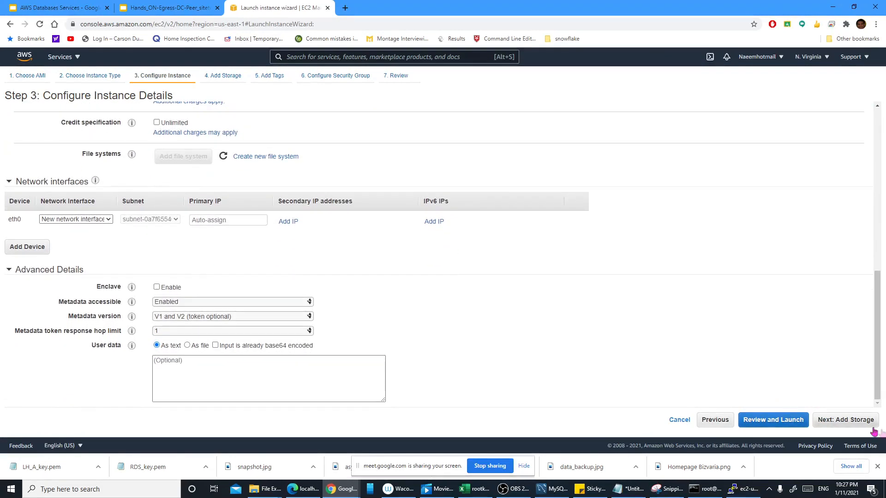
left_click(839, 422)
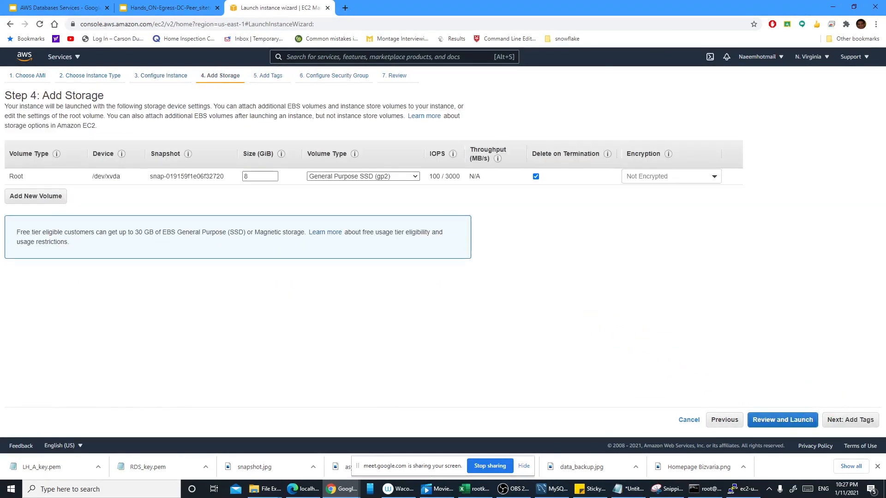
left_click(849, 418)
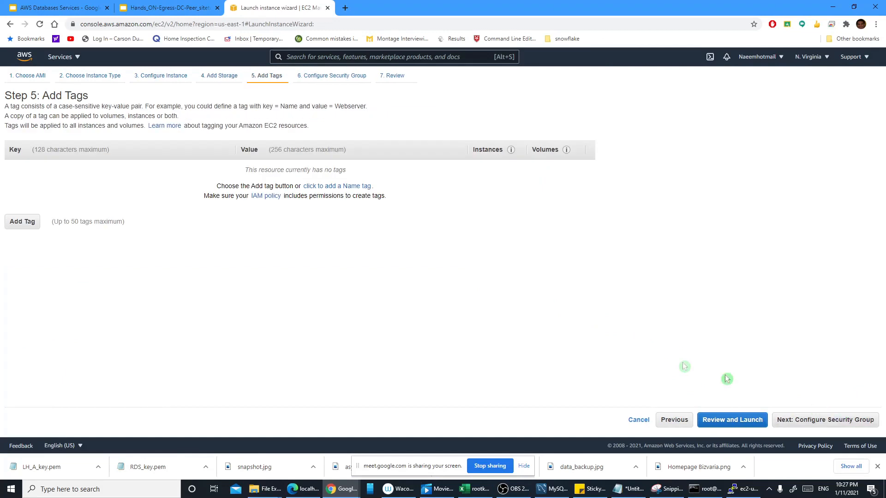
Add a Name tag with the value VPC_B_PRV_INSTANCE and proceed to the security group configuration
left_click(25, 223)
left_click(61, 170)
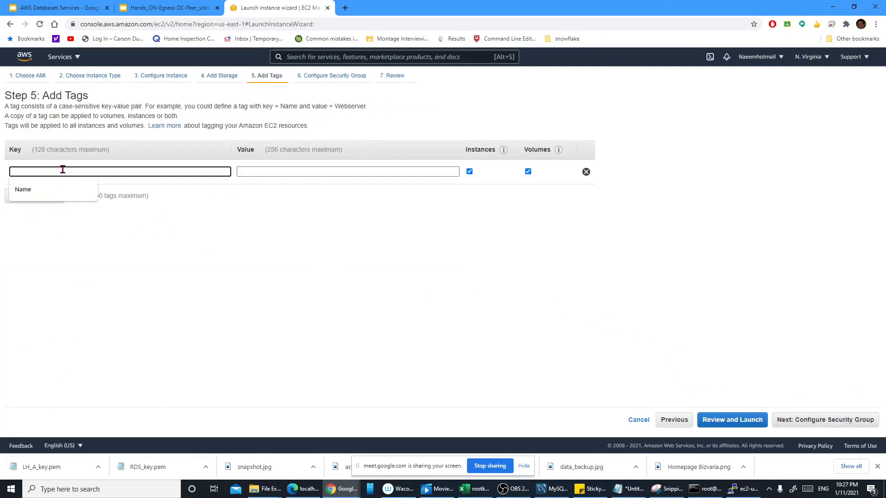
left_click(42, 190)
left_click(243, 173)
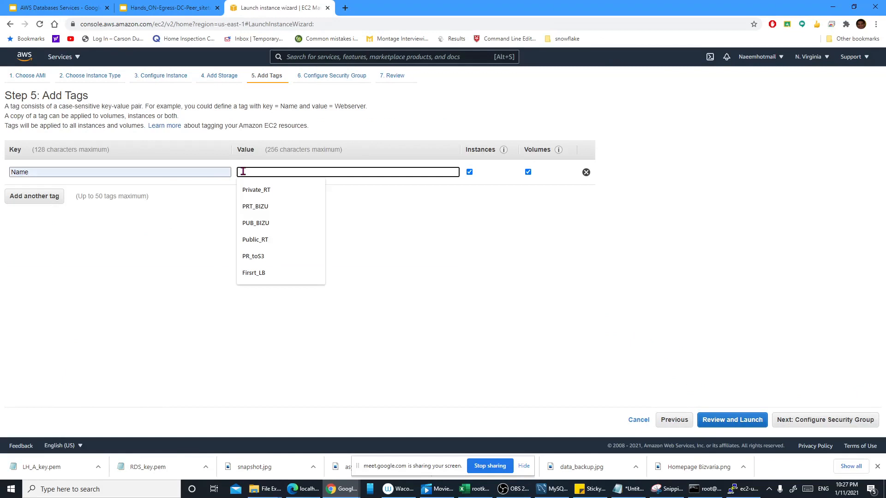
type("VPB")
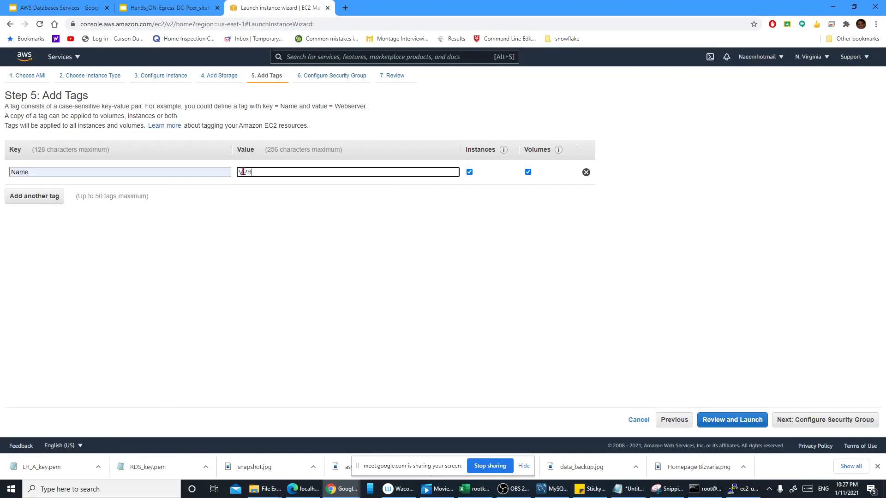
key("BackSpace")
type("C")
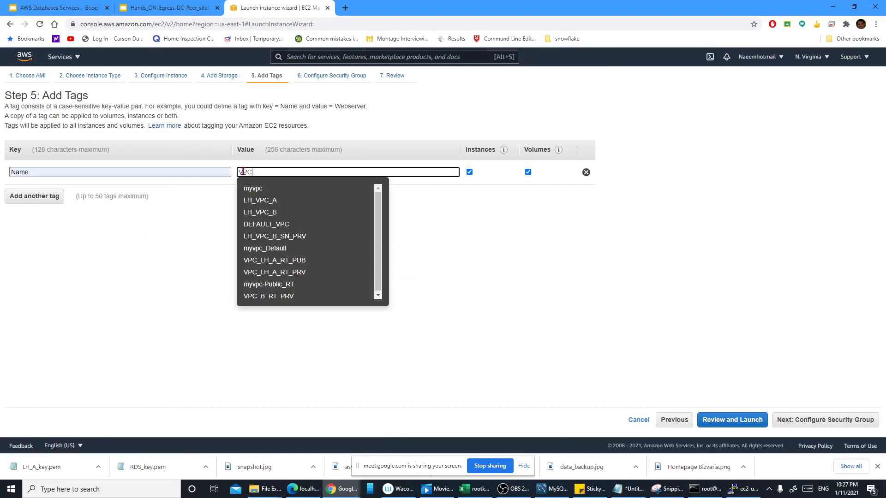
type("_B_")
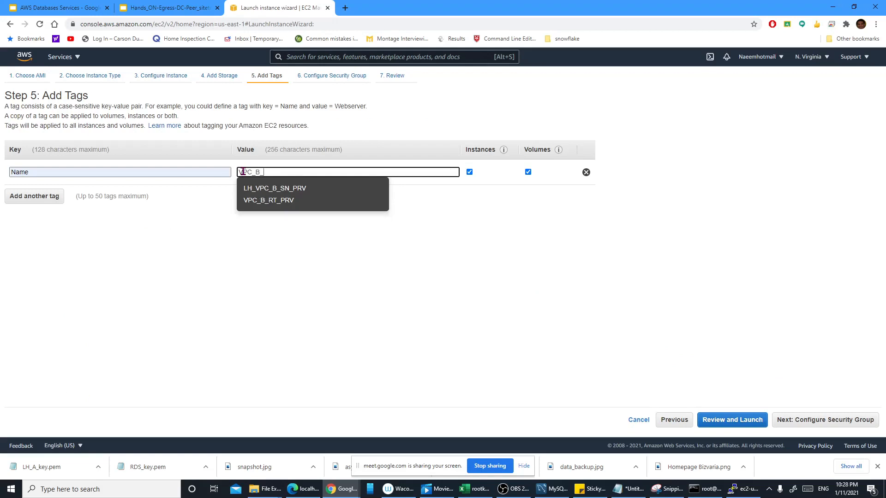
type("PRV_INSTANCE")
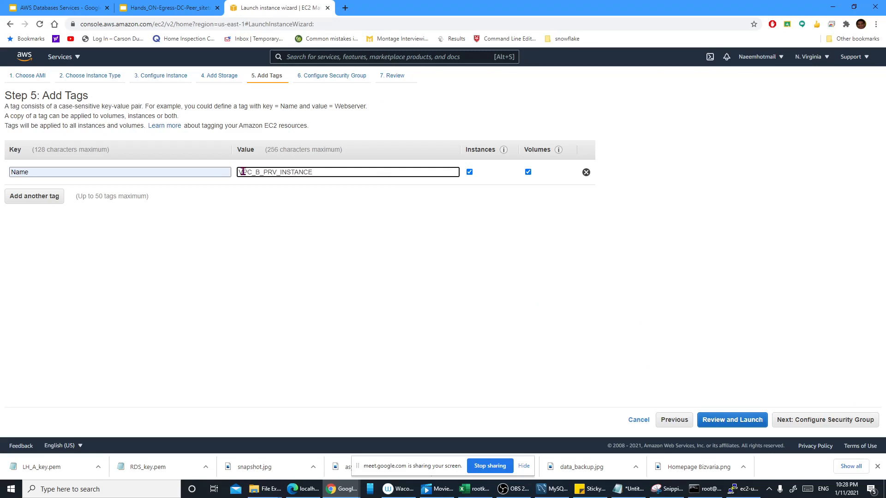
left_click(295, 220)
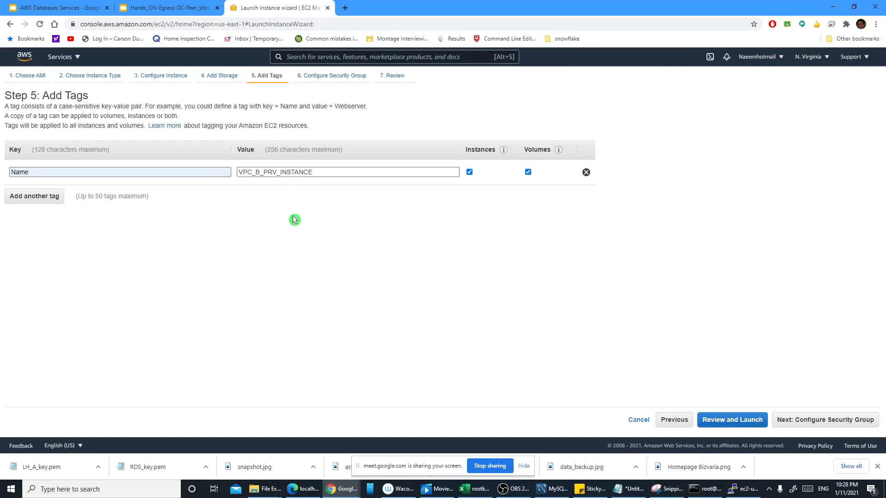
left_click(795, 421)
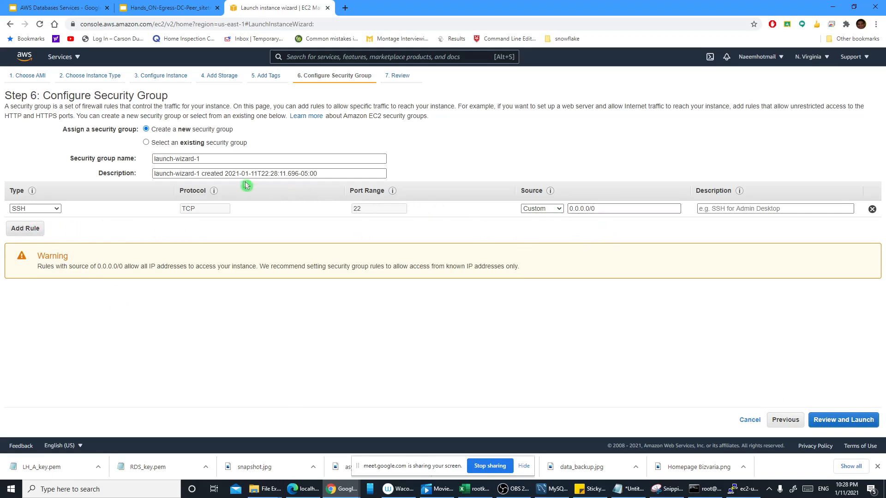
Set the SSH rule's source to 10.100.1.0/24, copied from Private Subnet B in the VPC peering diagram
left_click(171, 8)
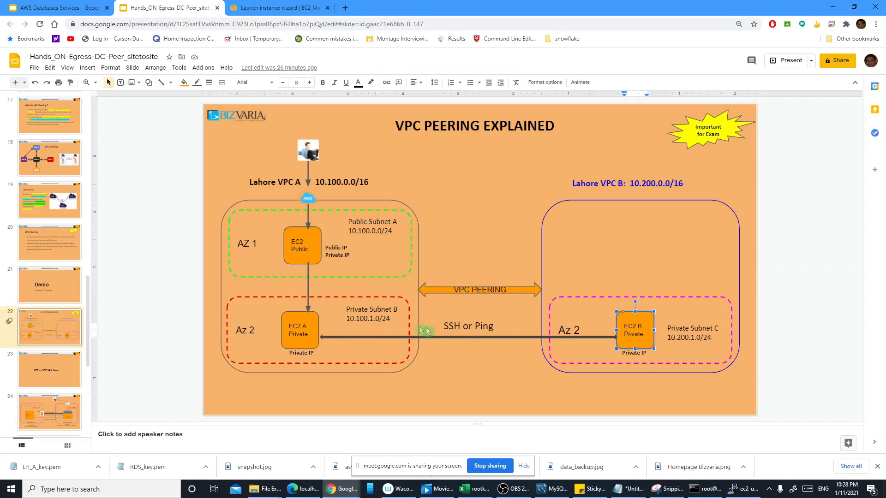
left_click(384, 321)
left_click_drag(348, 319, 394, 318)
key("ctrl+c")
left_click(306, 323)
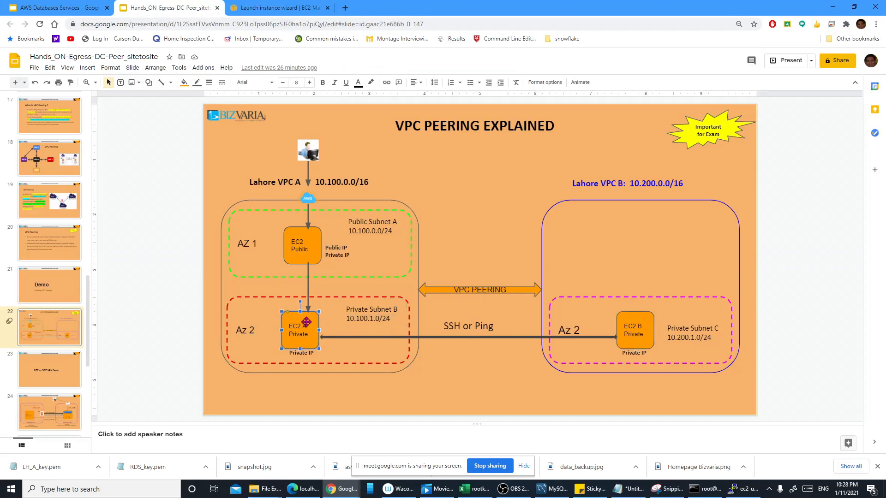
left_click(647, 324, "shift")
left_click_drag(347, 320, 370, 320)
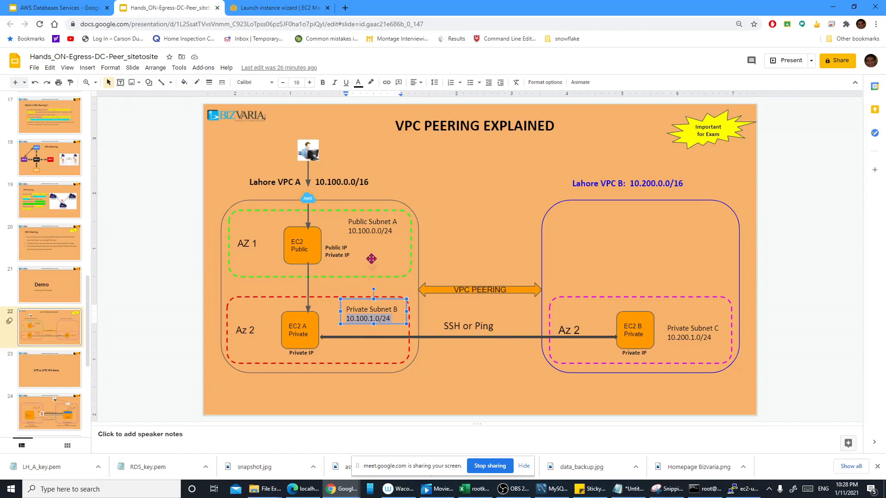
left_click(274, 8)
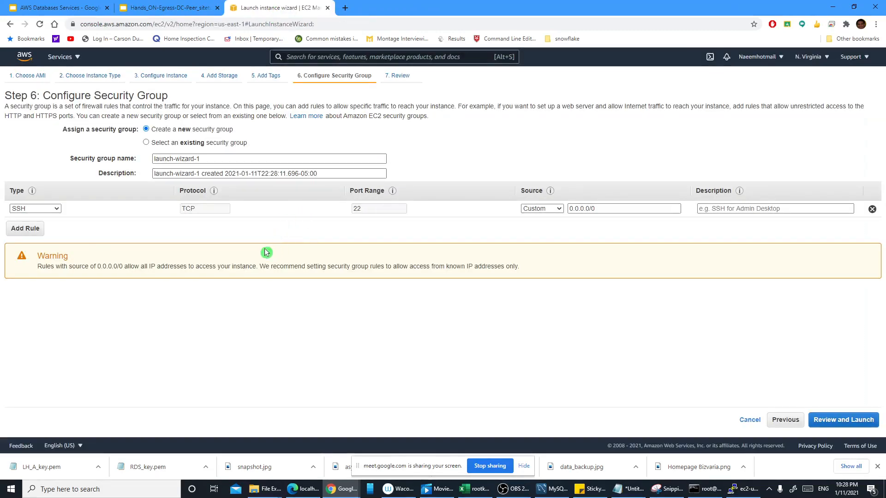
left_click(591, 207)
key("ctrl+v")
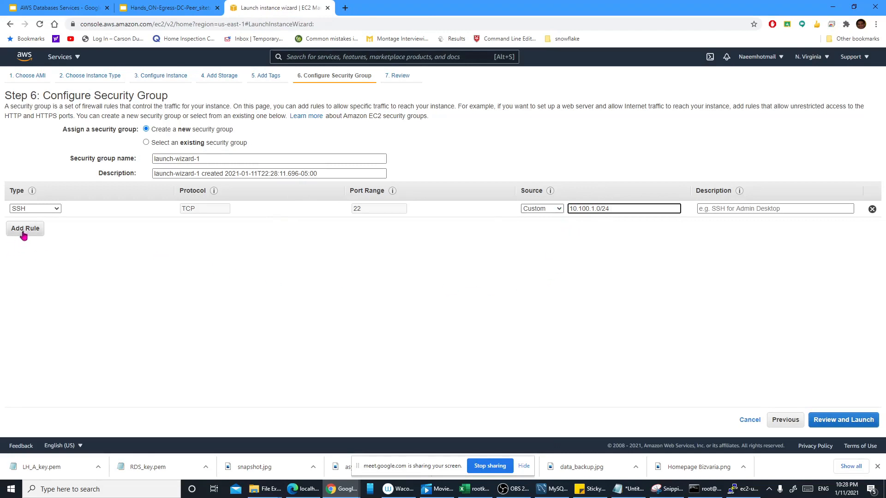
Add an All ICMP - IPv4 rule to the security group with 10.100.1.0/24 as its source
left_click(20, 238)
left_click(53, 226)
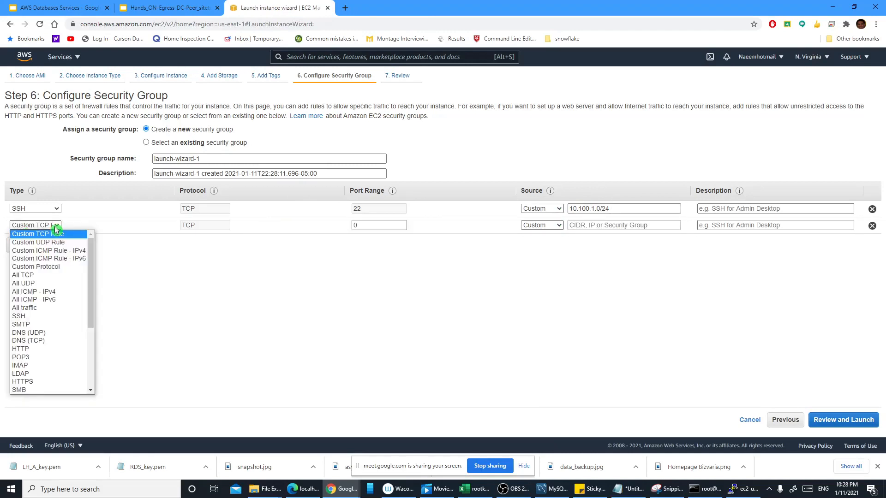
left_click(56, 295)
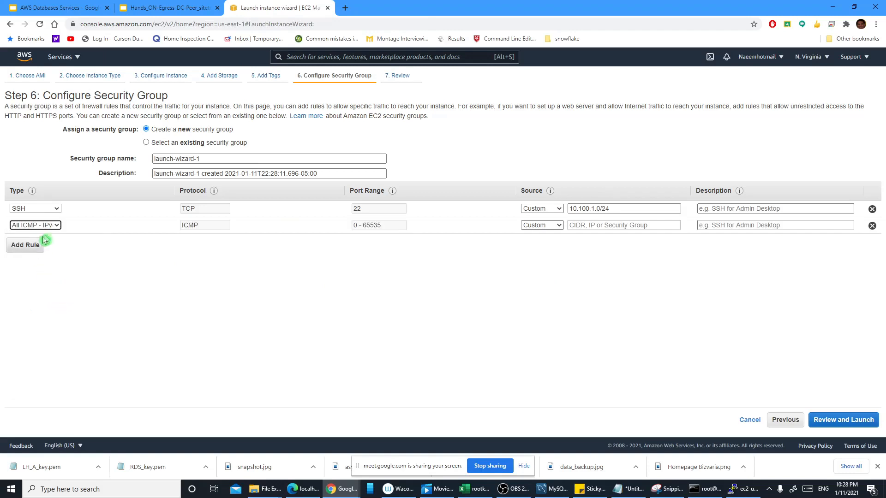
left_click(635, 227)
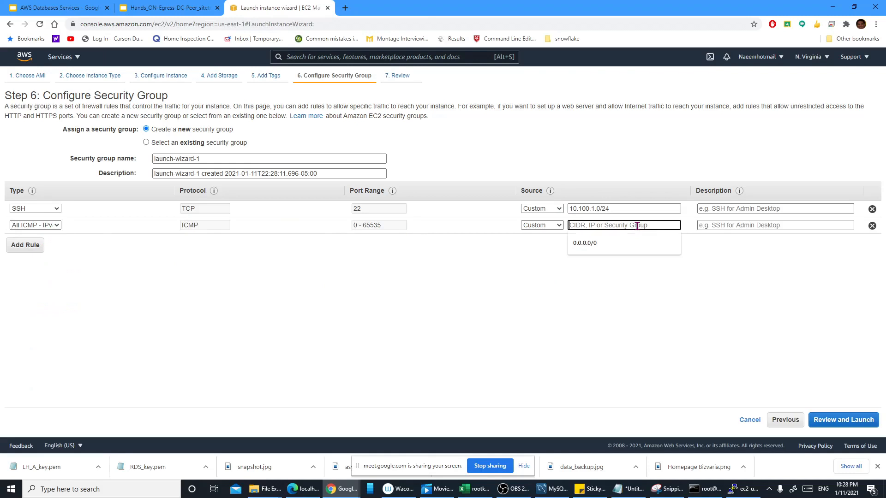
key("ctrl+v")
left_click(613, 268)
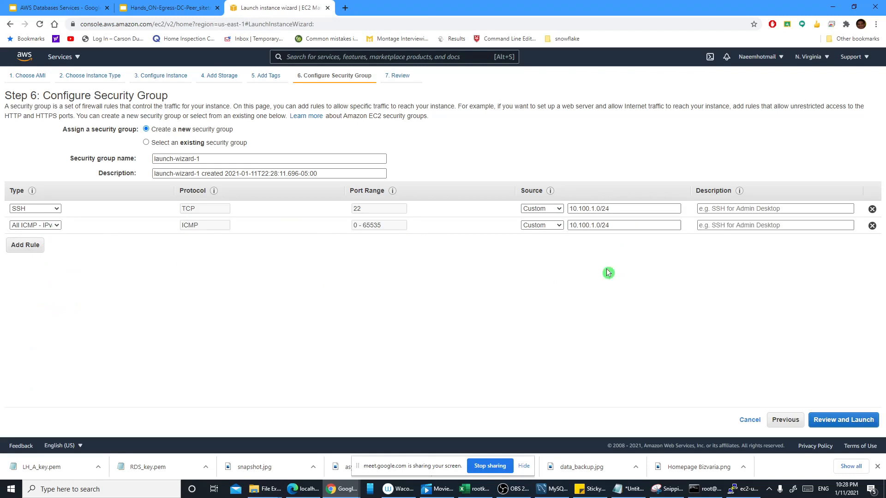
Name the new security group SG_B and proceed to the launch review
left_click(831, 420)
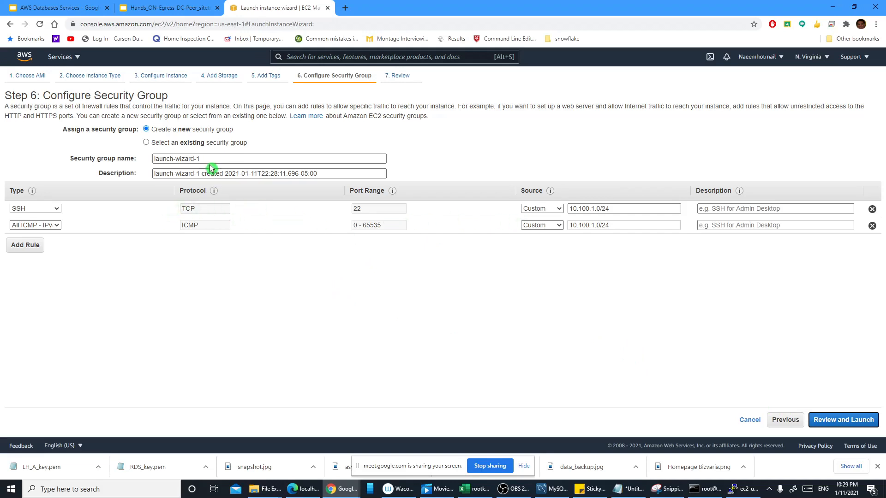
left_click_drag(208, 159, 147, 160)
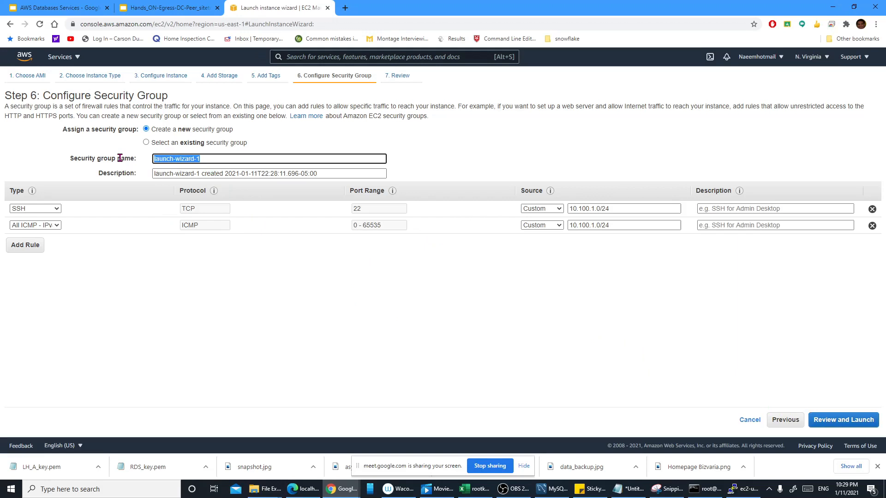
type("SG_B")
left_click(848, 424)
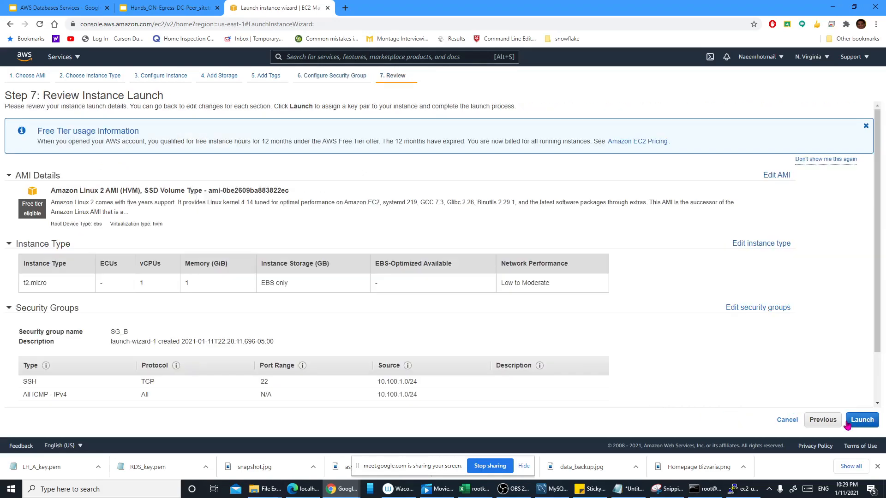
Launch the instance with the existing key pair LH_A_key, acknowledging access to it, and select VPC_B_PRV_INSTANCE in the instances list
scroll(732, 392, "down", 2)
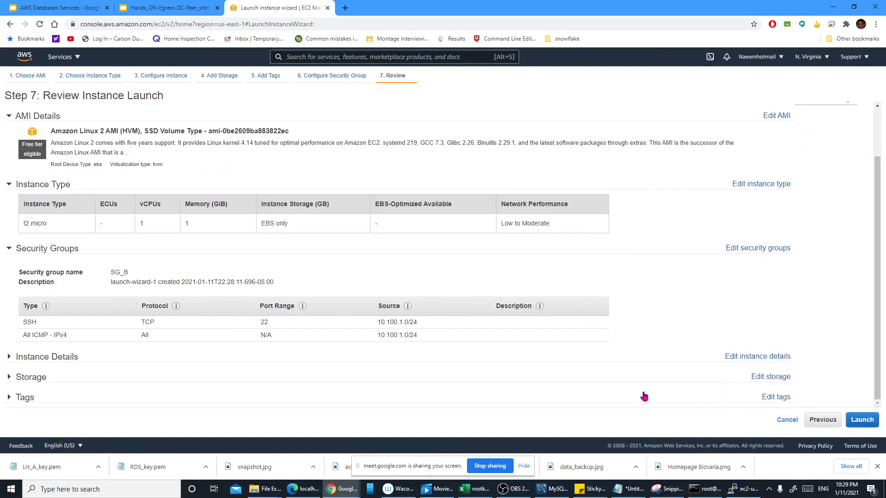
left_click(862, 421)
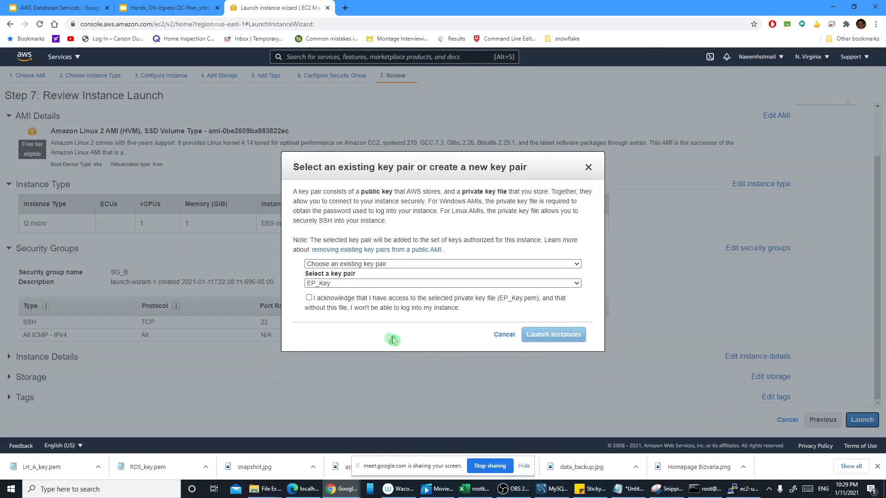
left_click(576, 284)
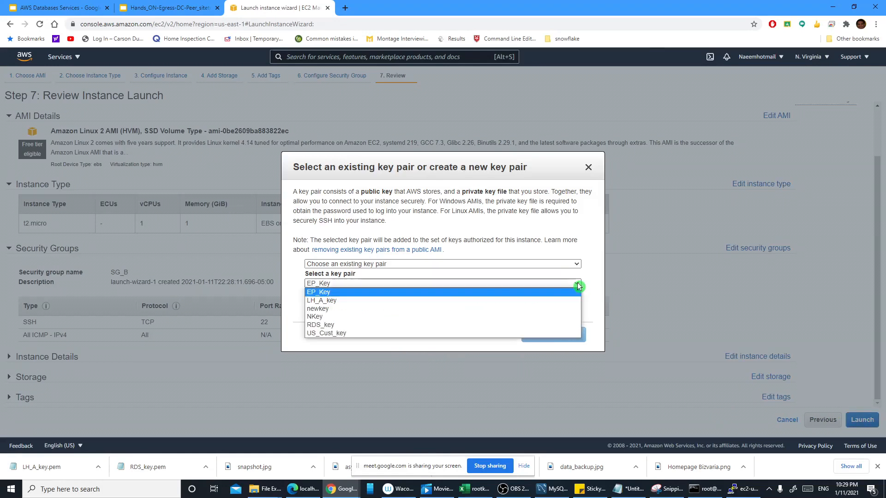
left_click(365, 300)
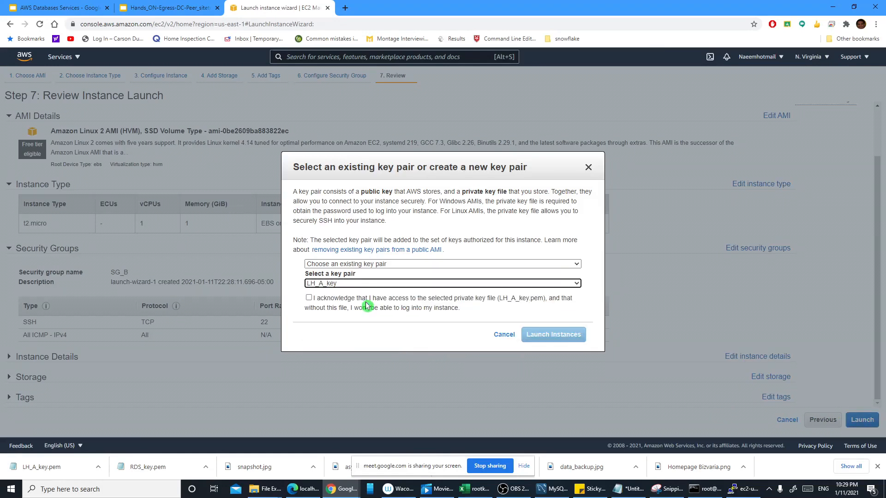
left_click(309, 298)
left_click(556, 334)
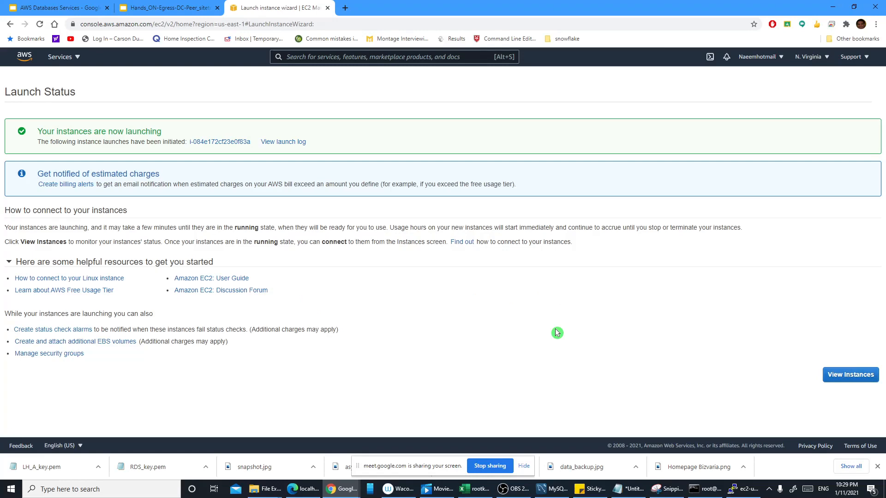
left_click(852, 377)
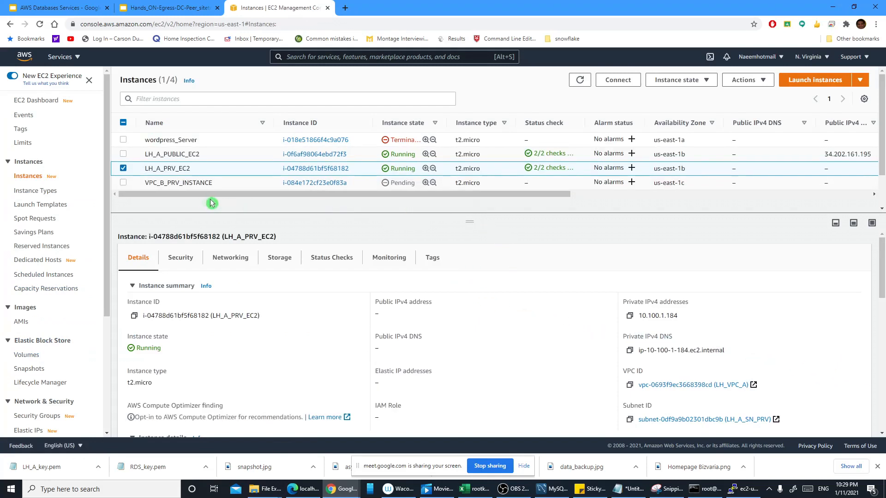
left_click(124, 182)
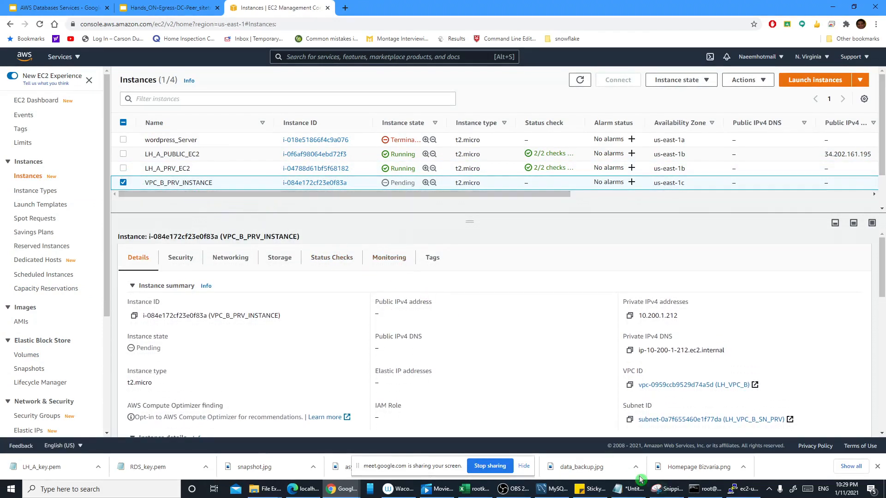
Switch to the SSH terminal on VPC A's private instance and stop the running ping of 10.200.1.0
left_click(742, 490)
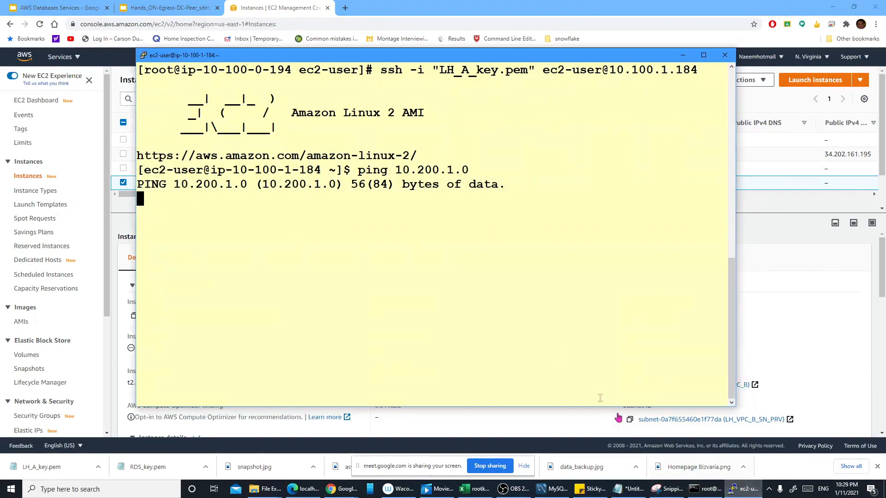
left_click_drag(291, 59, 372, 75)
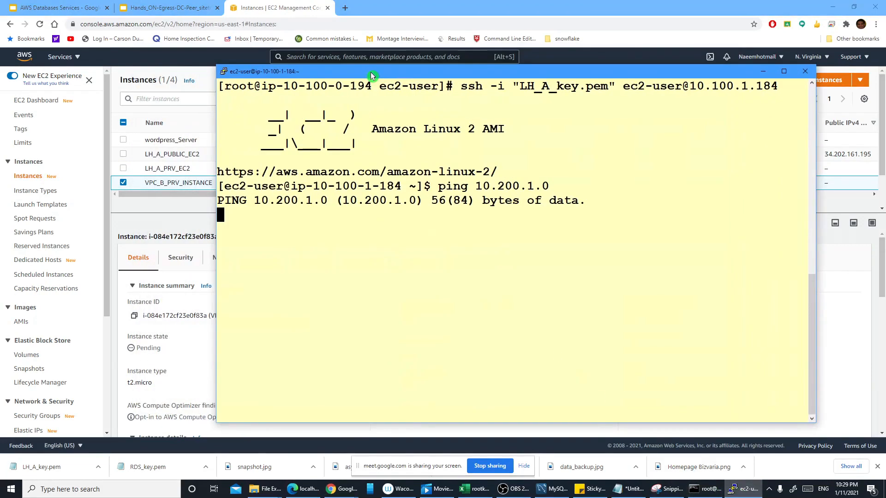
key("ctrl+c")
left_click_drag(407, 74, 150, 0)
left_click(856, 6)
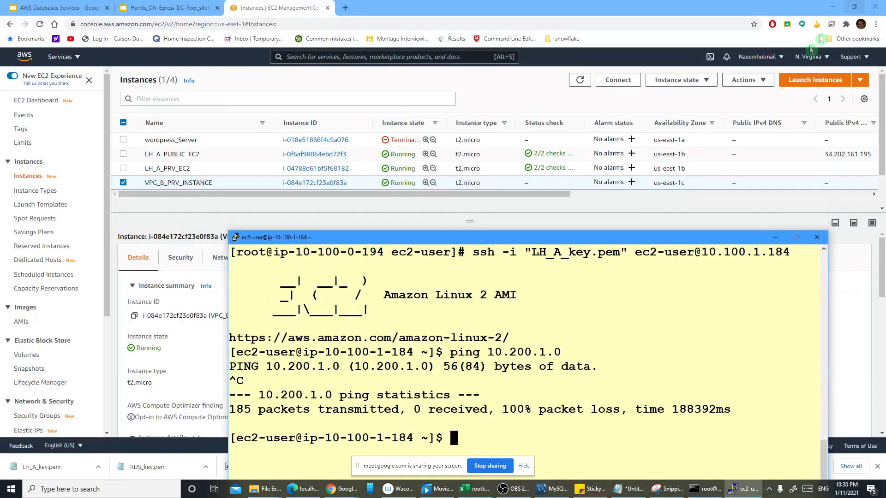
left_click_drag(677, 237, 538, 76)
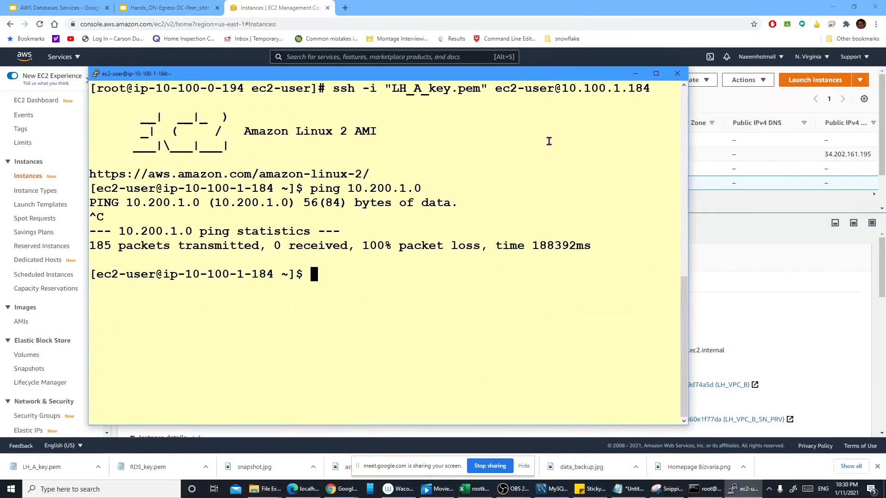
Ping 10.200.1.212, the private IPv4 address copied from VPC_B_PRV_INSTANCE, from VPC A's private instance
type("ping")
left_click_drag(545, 78, 443, 55)
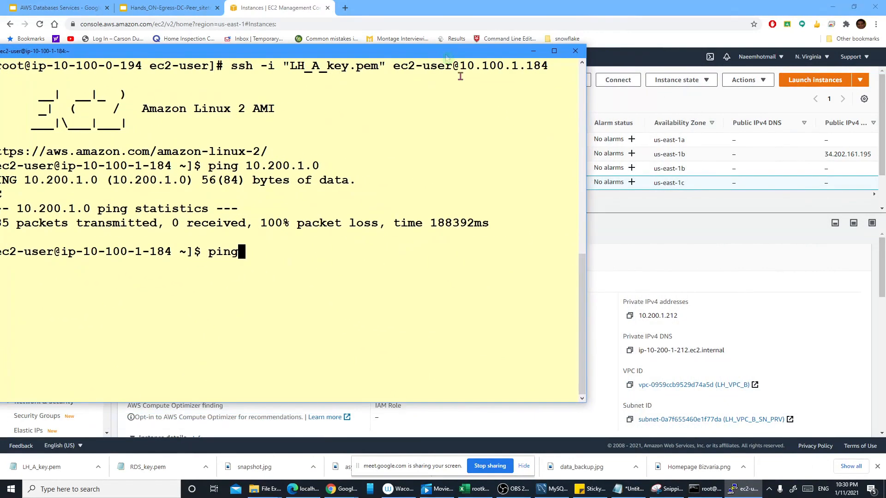
left_click(630, 316)
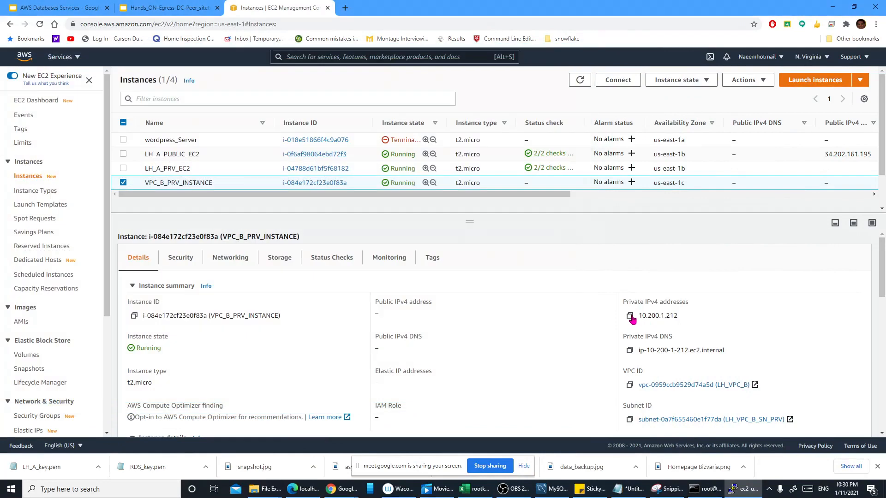
left_click(752, 487)
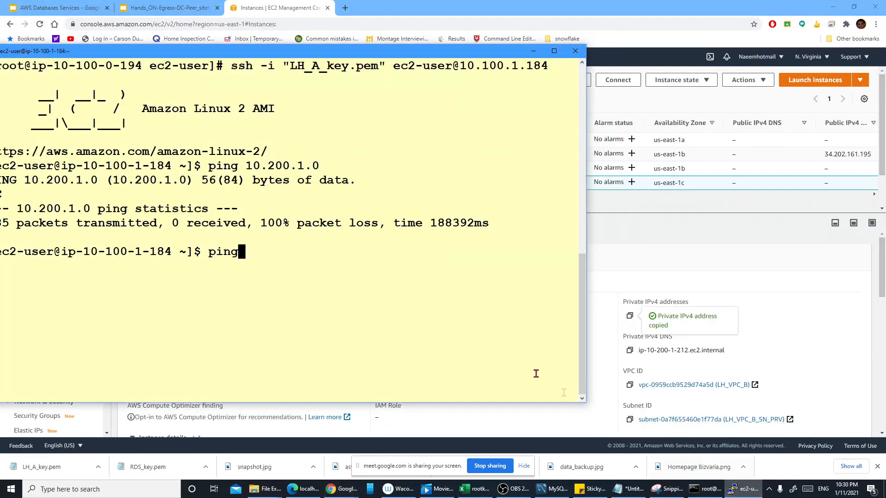
right_click(308, 257)
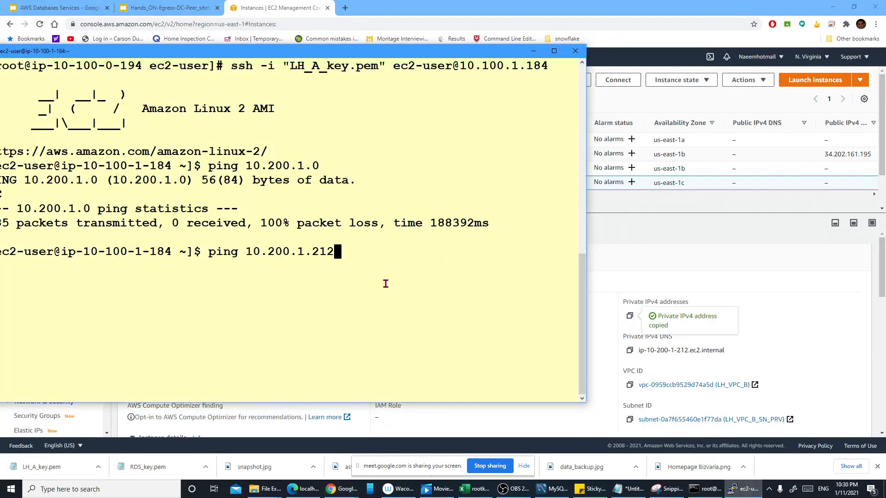
key("Return")
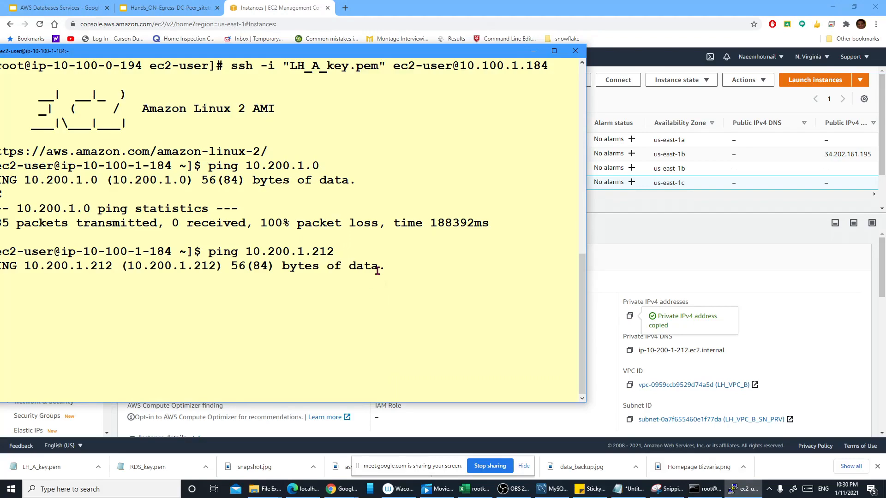
left_click_drag(282, 52, 427, 58)
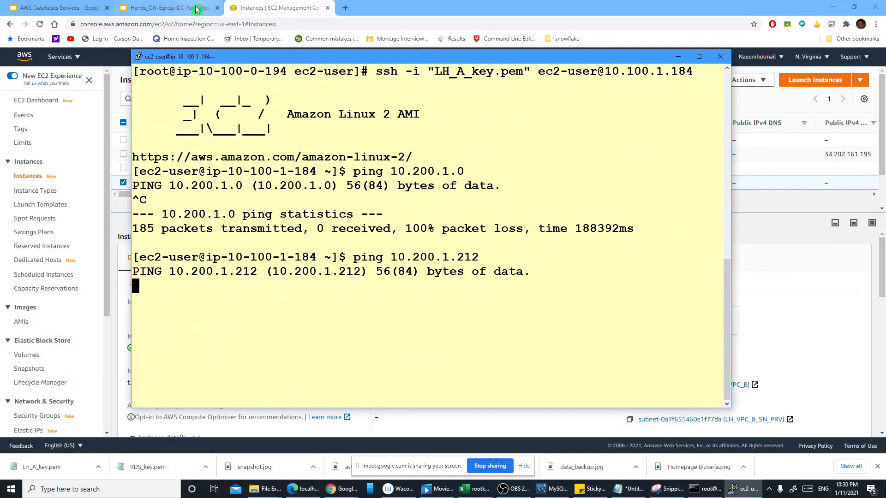
Stop the ping of 10.200.1.212 and minimize the terminal to show the VPC peering diagram
left_click(171, 7)
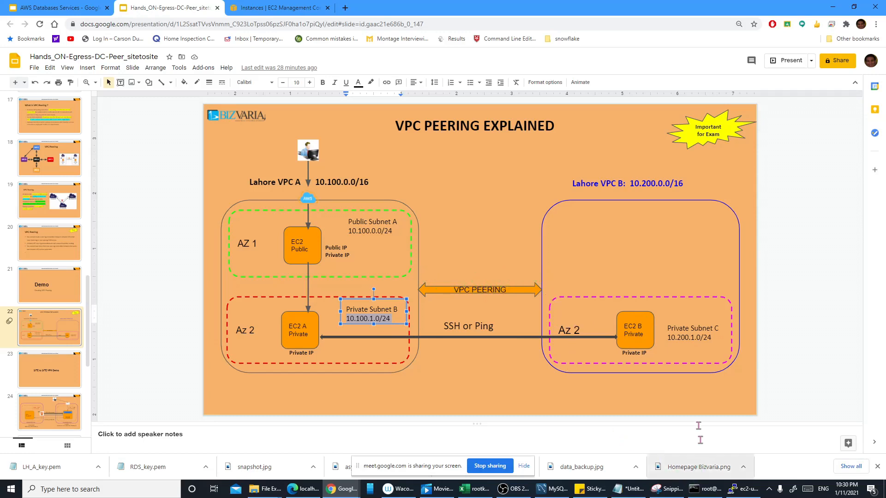
left_click(743, 489)
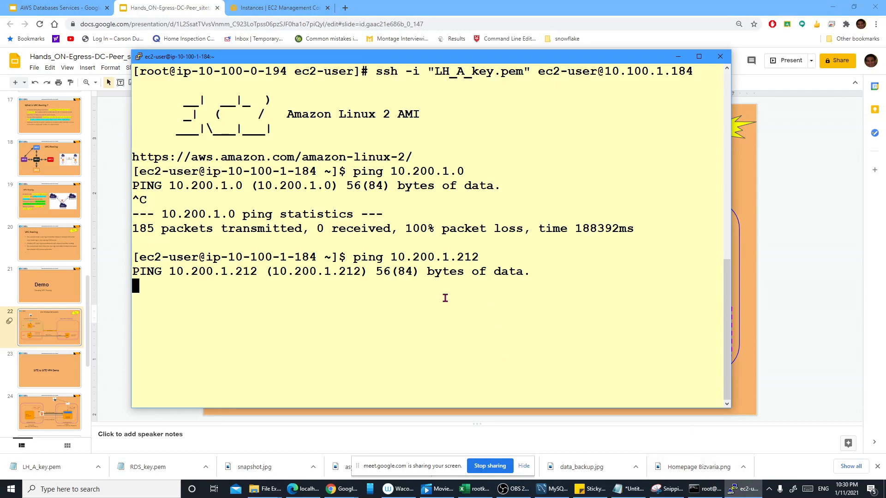
key("ctrl+c")
left_click(678, 57)
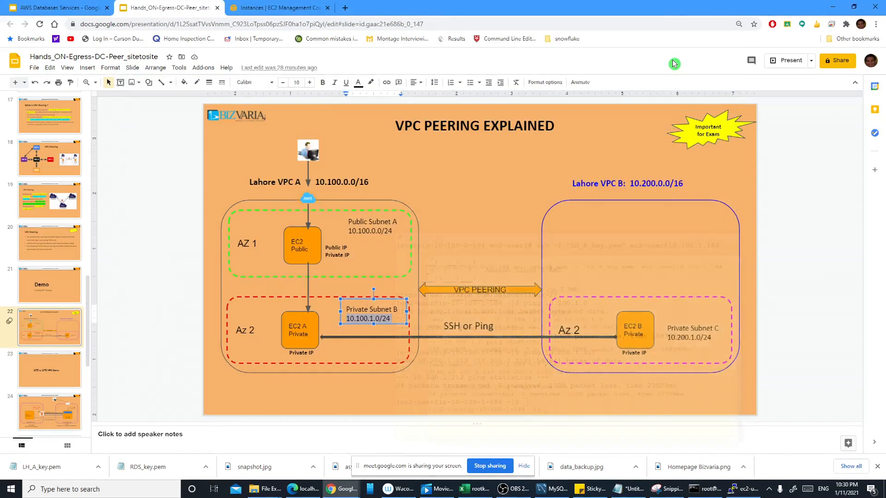
Examine the VPC PEERING link between Private Subnet B and Private Subnet C in the diagram
left_click(679, 301)
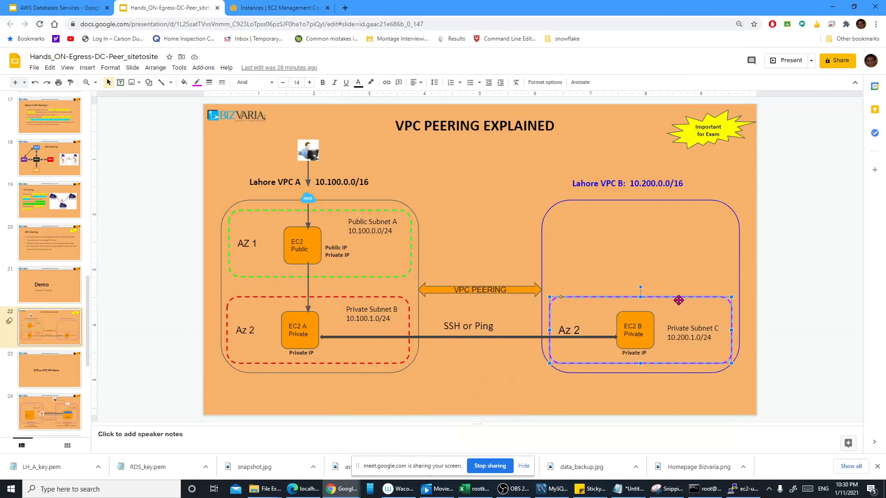
left_click(651, 328)
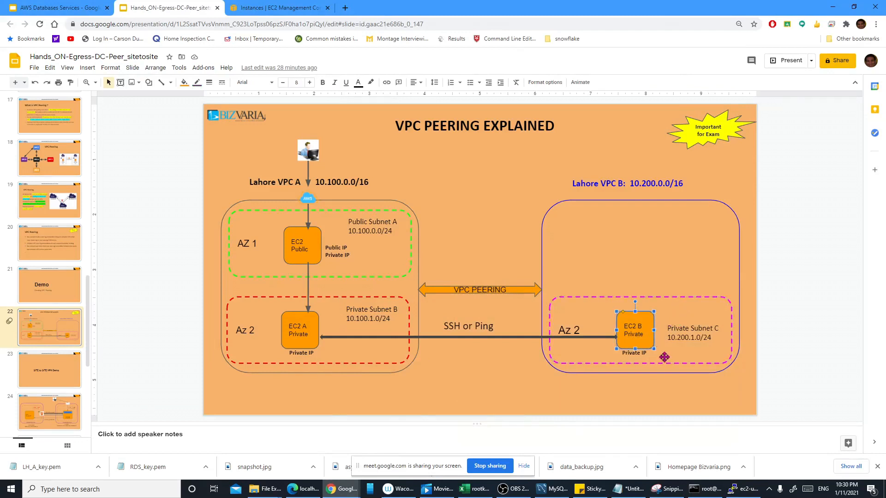
left_click(468, 285)
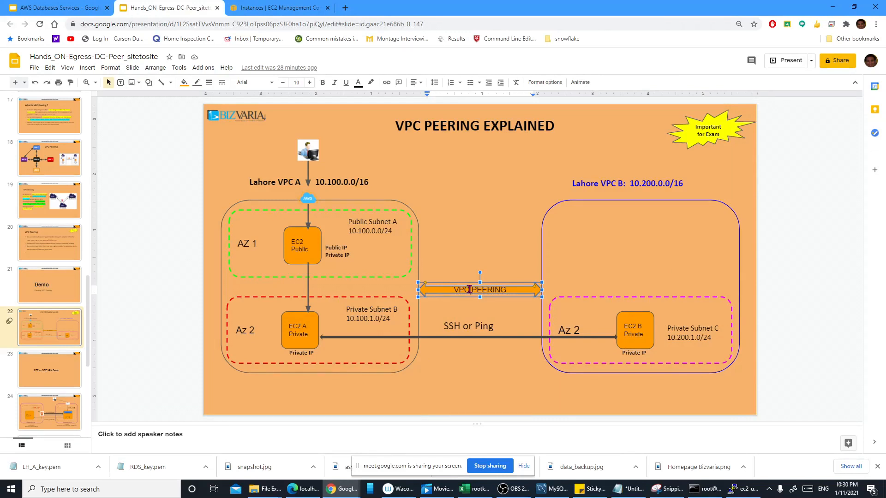
left_click(469, 290)
key("alt+Tab")
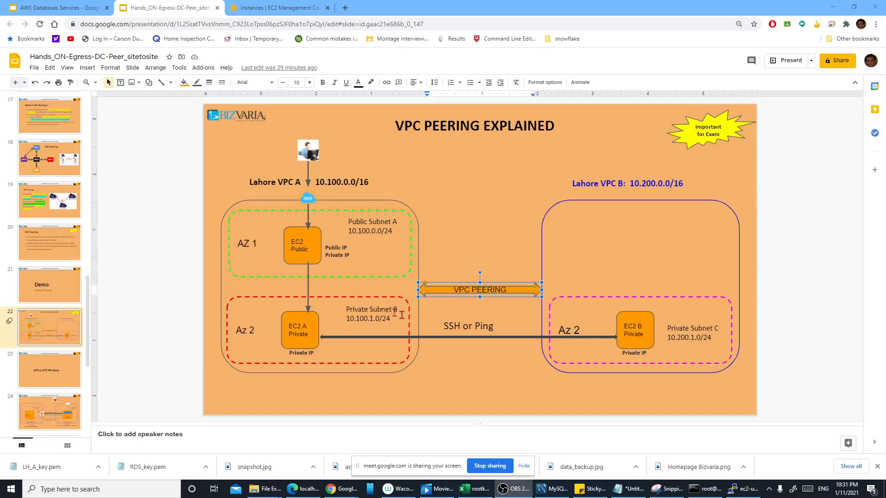
left_click(567, 310)
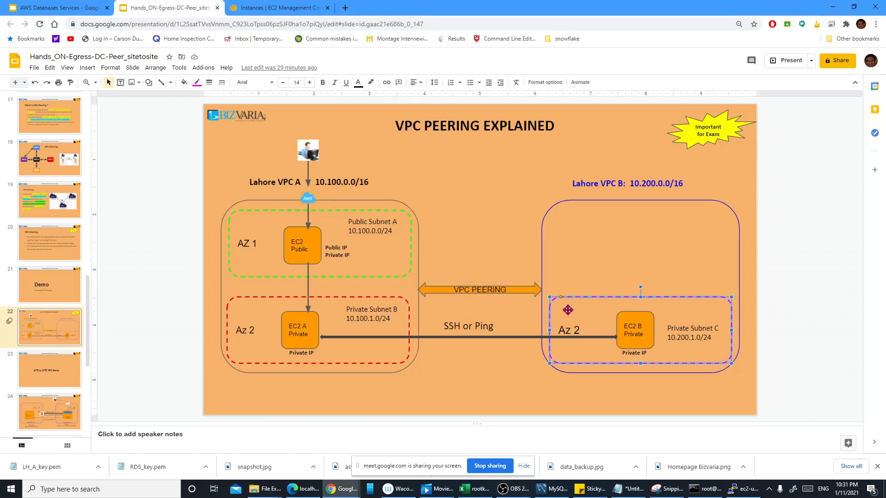
left_click(394, 318)
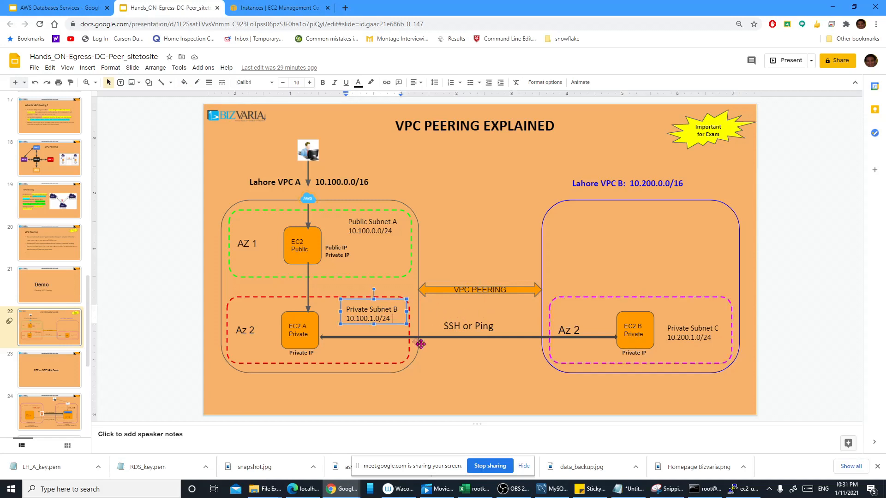
left_click(676, 331)
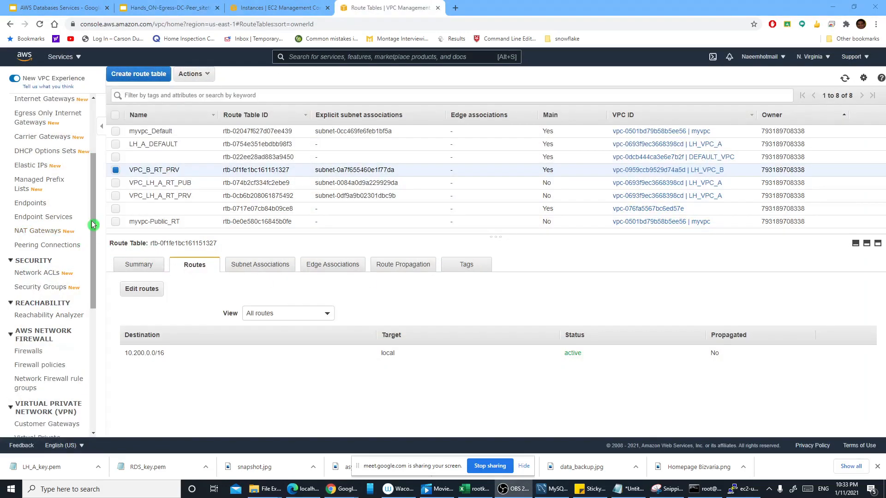
Go to the VPC peering connections and start creating a new peering connection
left_click_drag(92, 226, 96, 234)
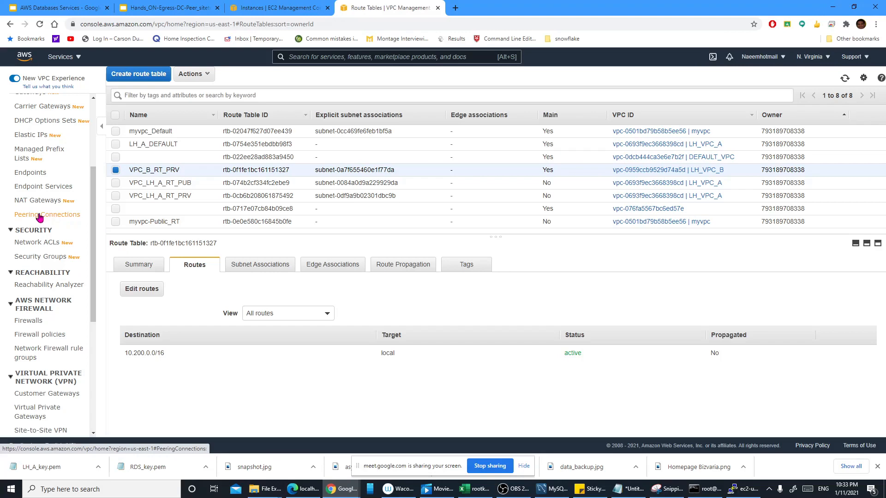
scroll(49, 217, "up", 3)
scroll(49, 217, "down", 1)
scroll(60, 235, "down", 1)
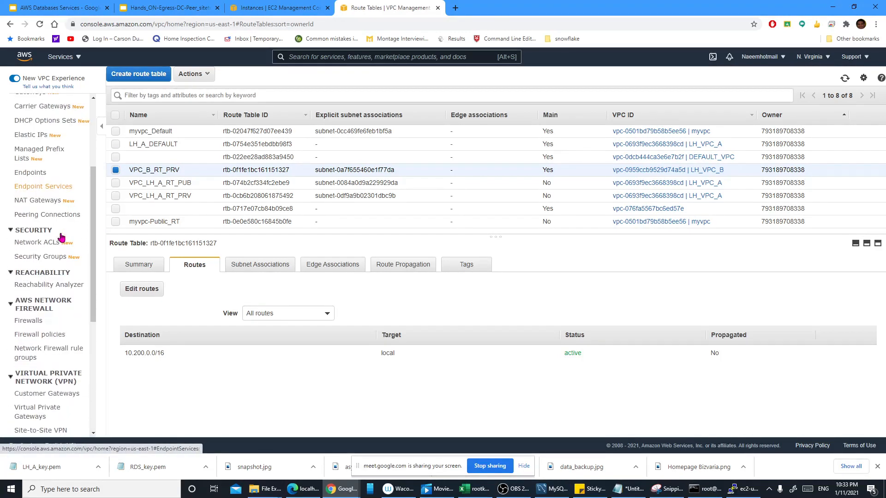
left_click(57, 217)
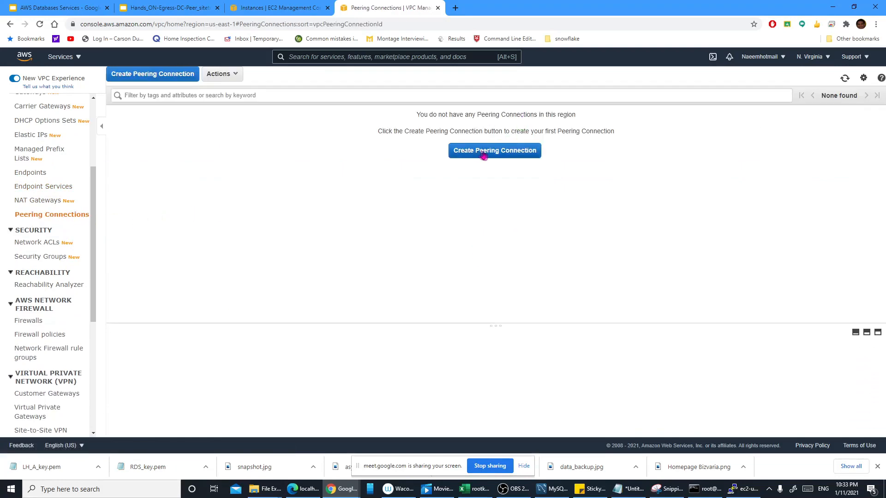
left_click(483, 152)
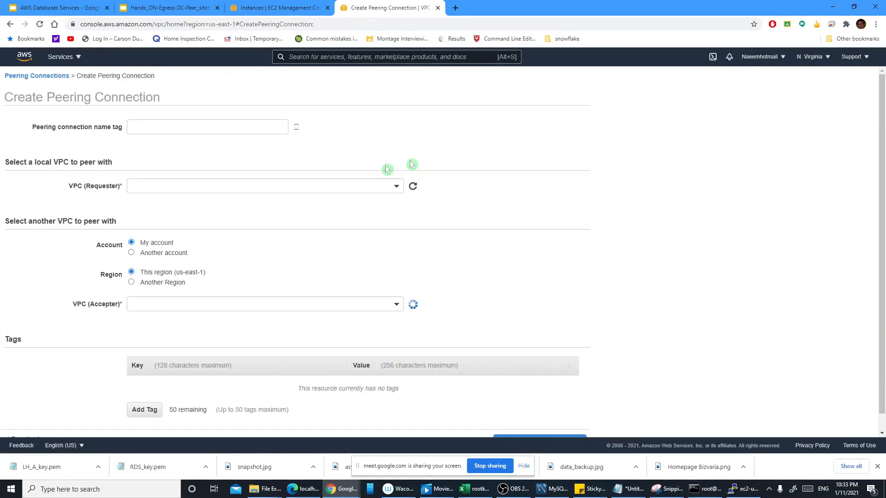
Name the new peering connection VPC_A_To_VPC_B
left_click(192, 127)
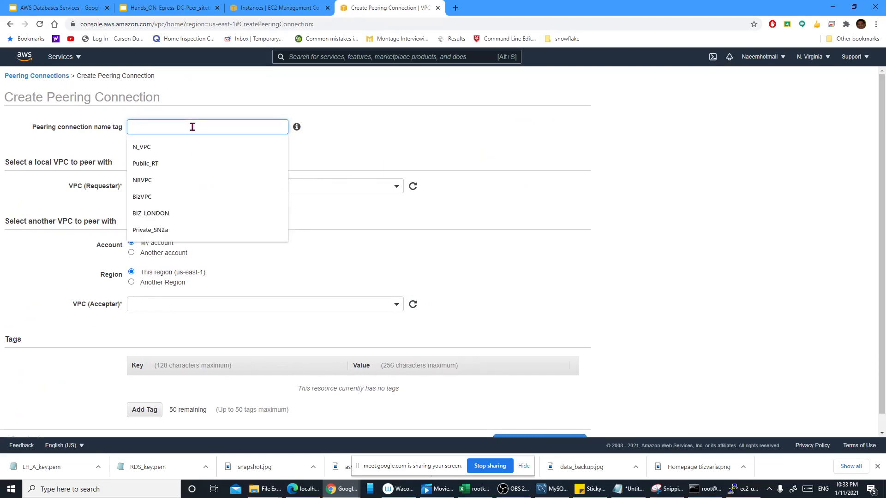
type("VPC")
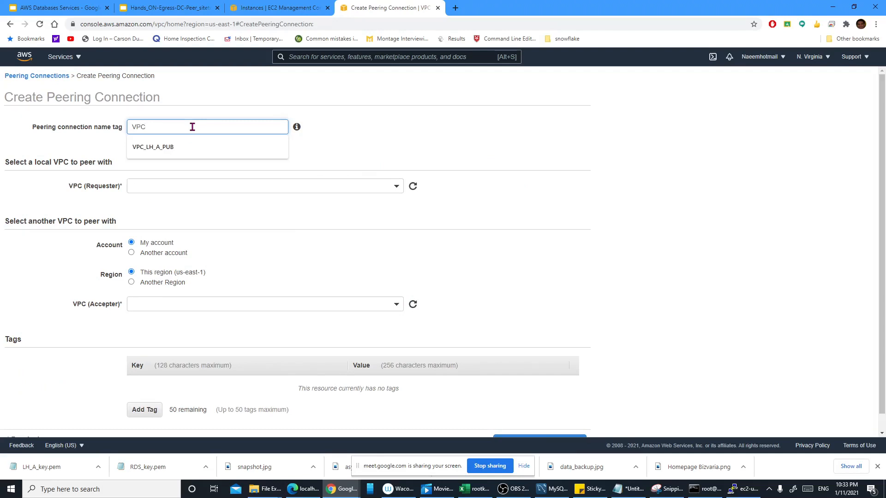
left_click(166, 147)
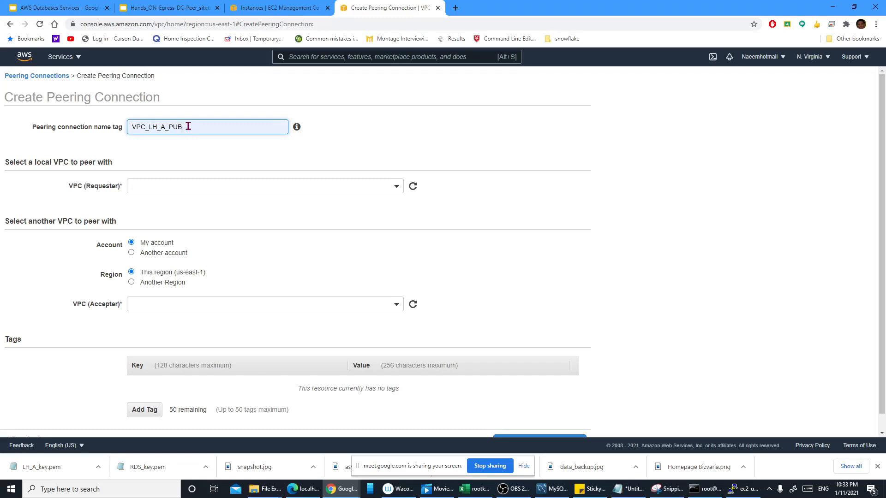
key("BackSpace")
key("BackSpace")
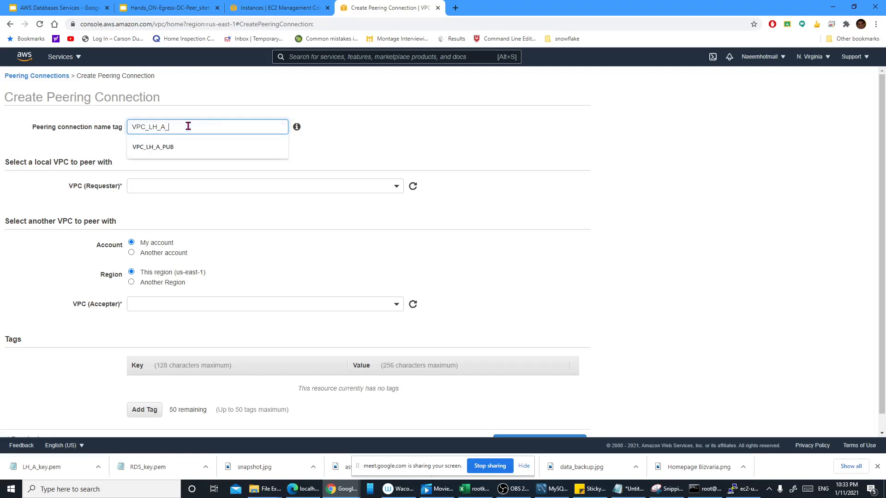
type("T")
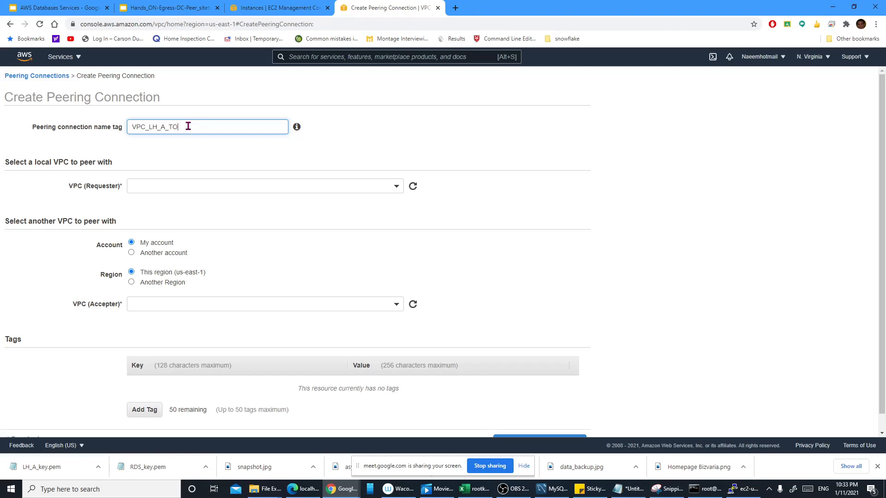
type("o")
key("BackSpace")
type("_VP")
type("C_")
type("B")
key("BackSpace")
key("BackSpace")
type("CB")
left_click(184, 128)
type("_B")
left_click(205, 156)
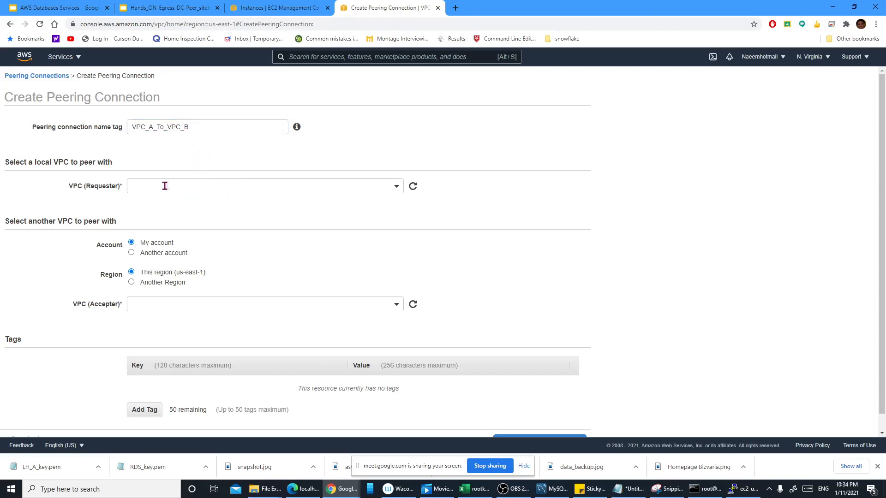
Choose LH_VPC_A as the requester VPC and LH_VPC_B as the accepter VPC for the peering connection
left_click(395, 188)
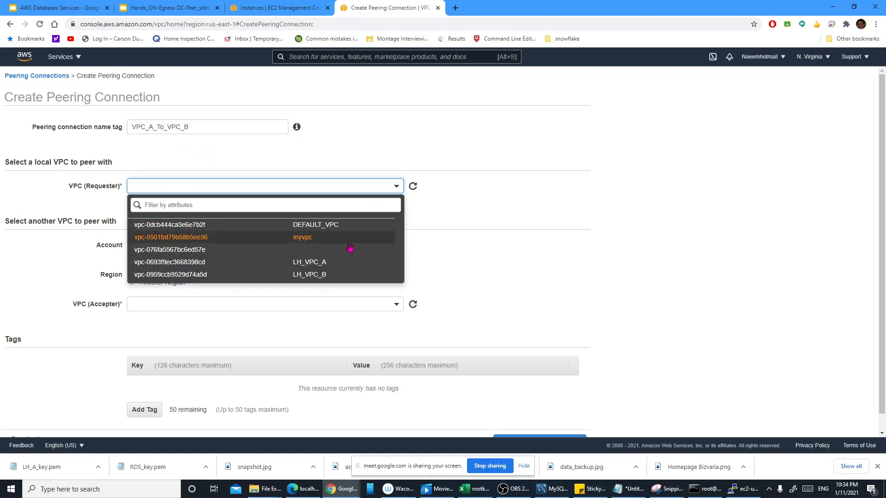
left_click(324, 265)
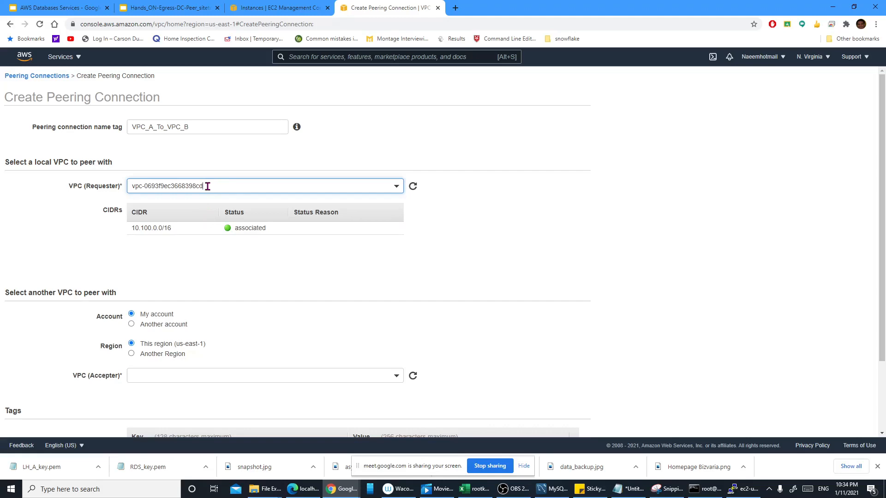
scroll(251, 272, "down", 2)
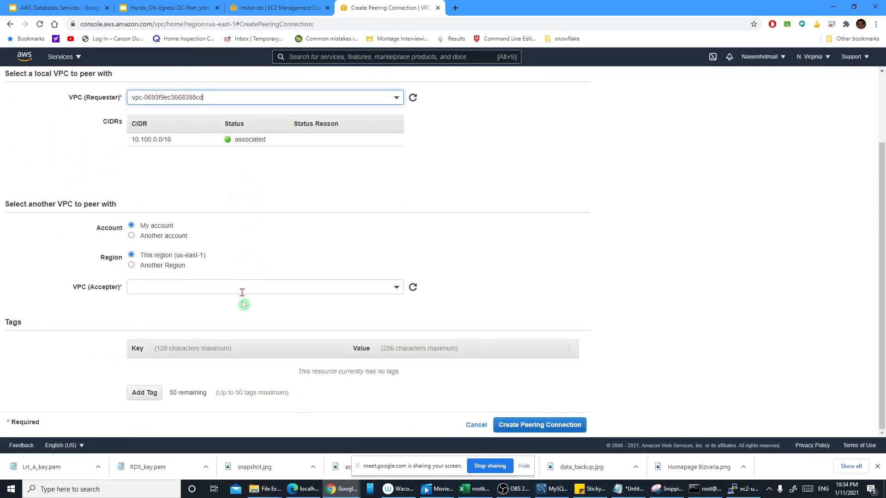
left_click(146, 284)
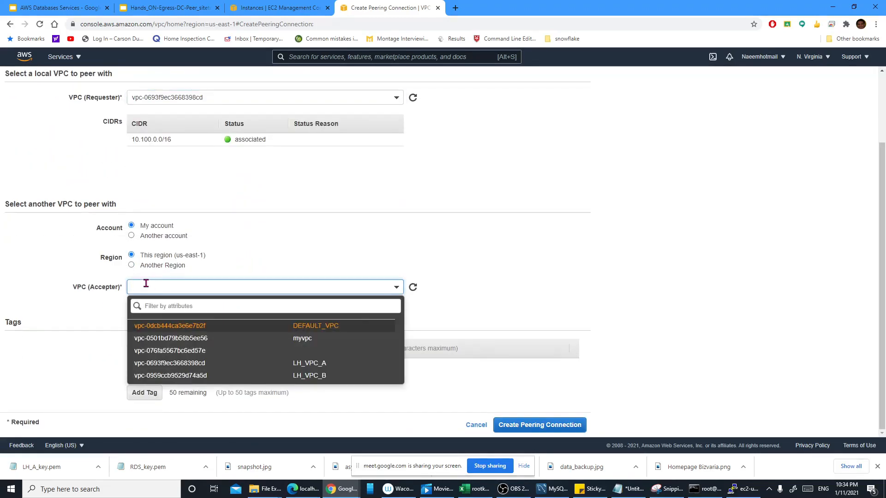
left_click(297, 377)
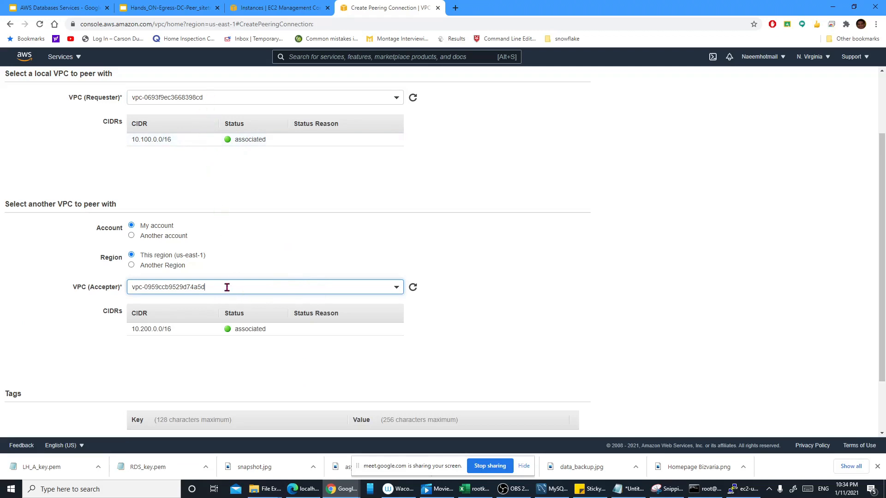
Create the peering connection, retrying the request if it errors, and return to the peering connections list
scroll(227, 288, "down", 2)
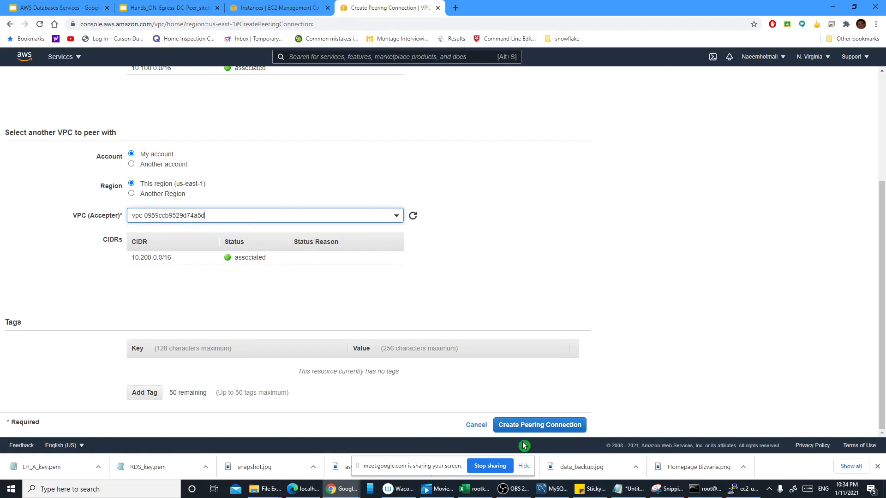
left_click(528, 428)
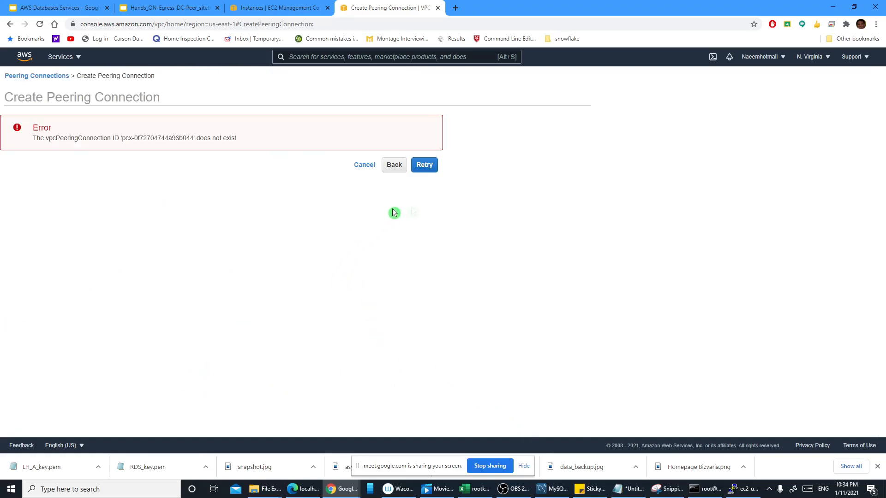
left_click(424, 165)
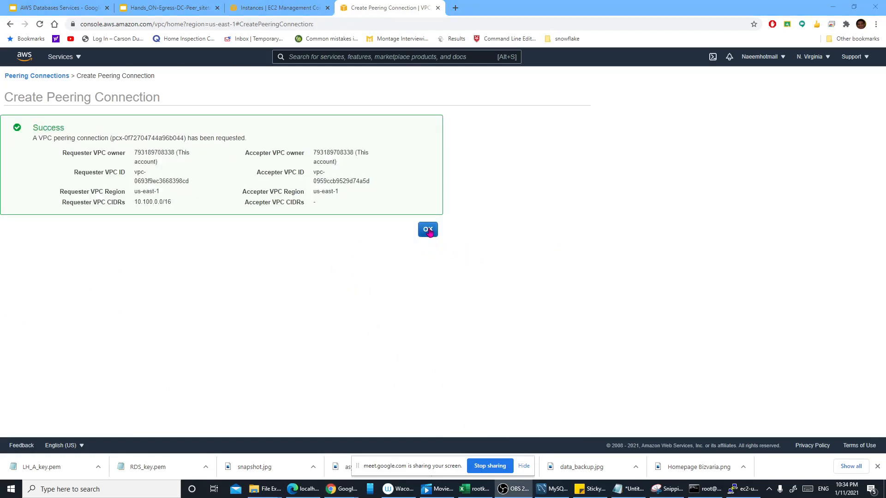
left_click(427, 230)
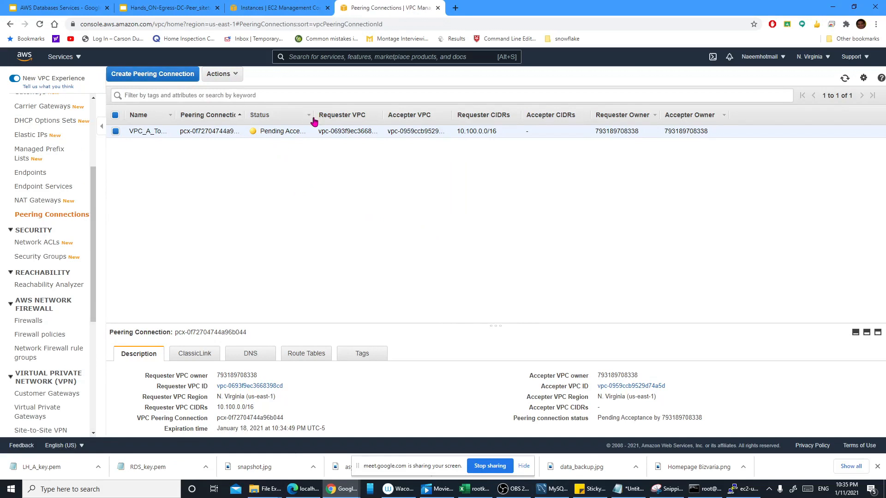
Widen the Status column and accept the pending VPC_A_To_VPC_B peering request
left_click_drag(312, 118, 369, 118)
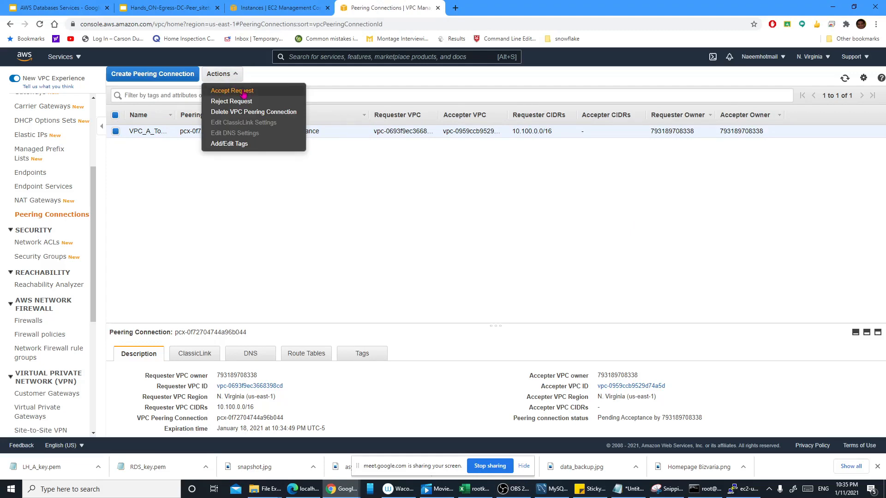
left_click(243, 91)
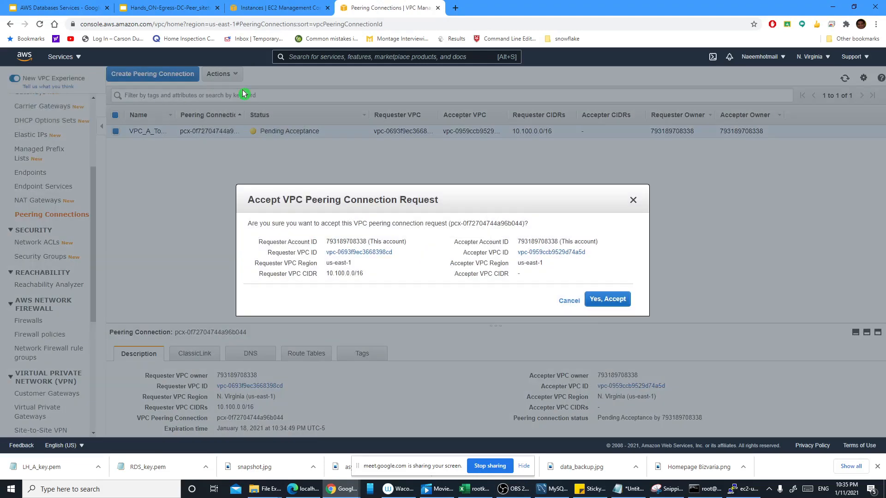
left_click(610, 300)
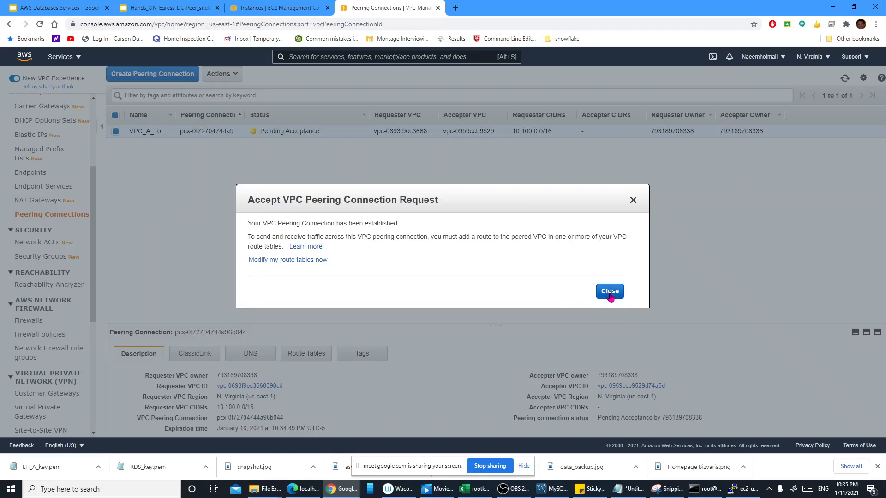
left_click(610, 292)
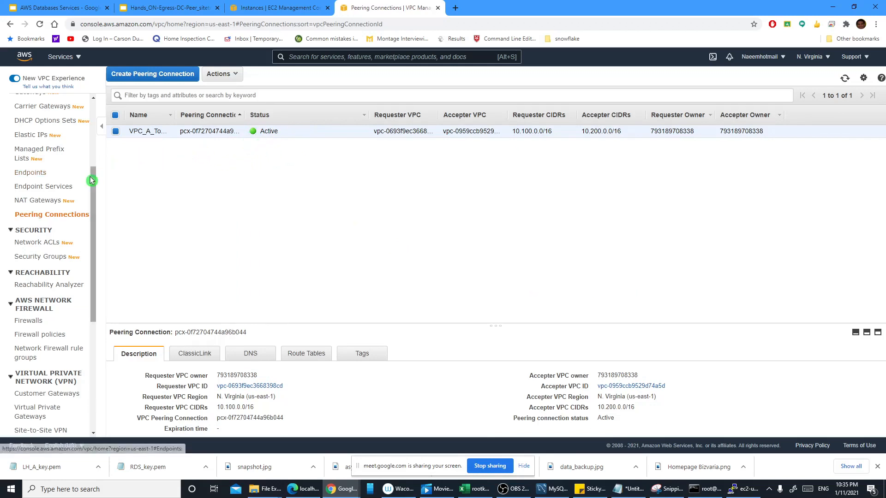
Show the routes of the VPC_LH_A_RT_PRV route table
scroll(91, 180, "up", 3)
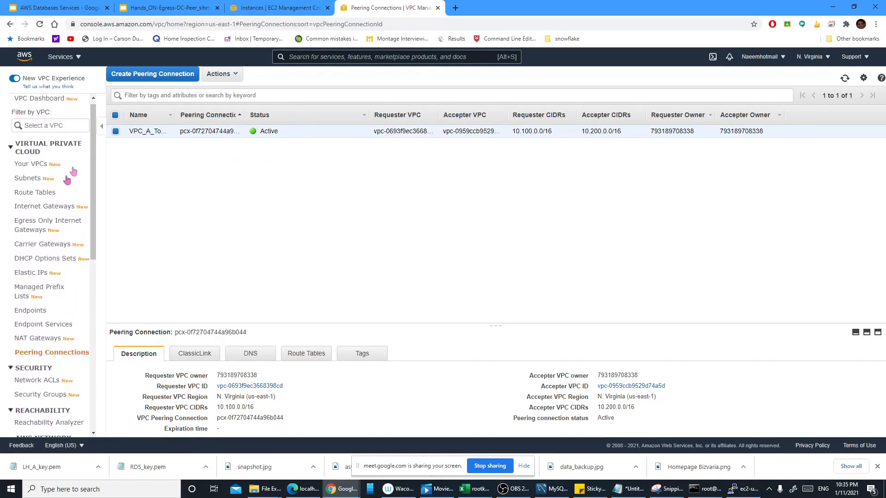
left_click(51, 195)
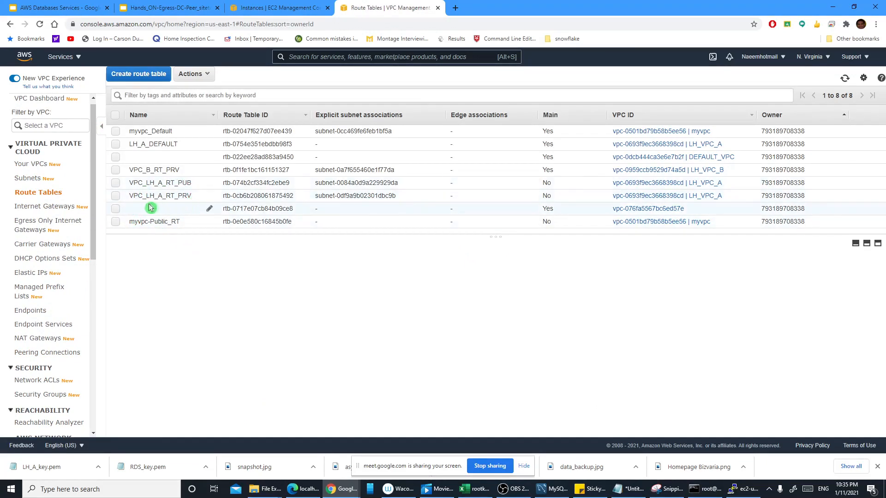
left_click(116, 198)
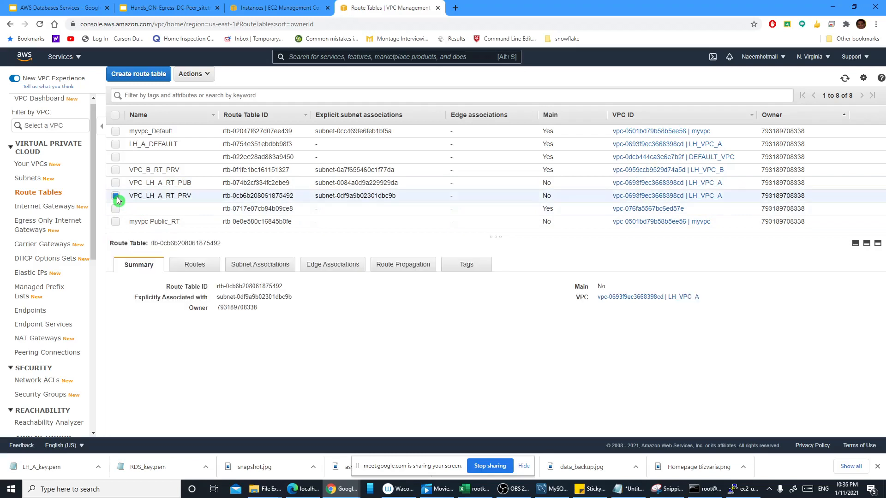
left_click(193, 268)
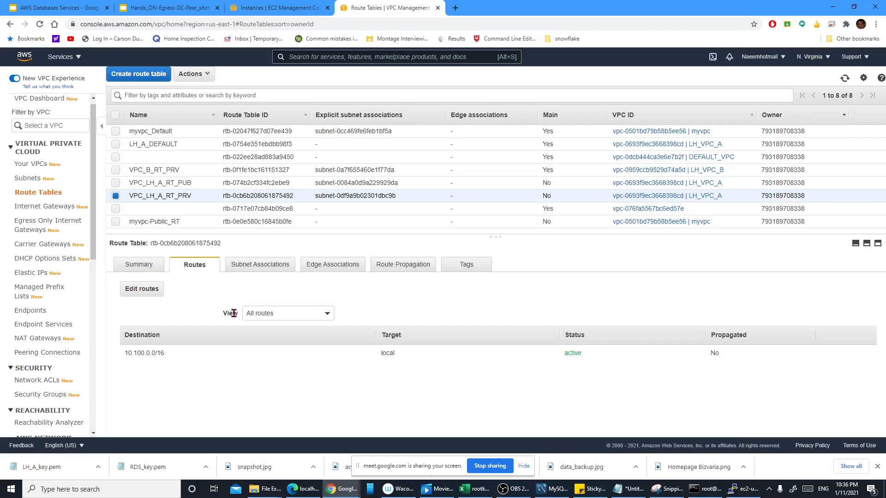
Copy Private Subnet C's CIDR 10.200.1.0/24 from the VPC peering diagram in the slides
left_click(279, 7)
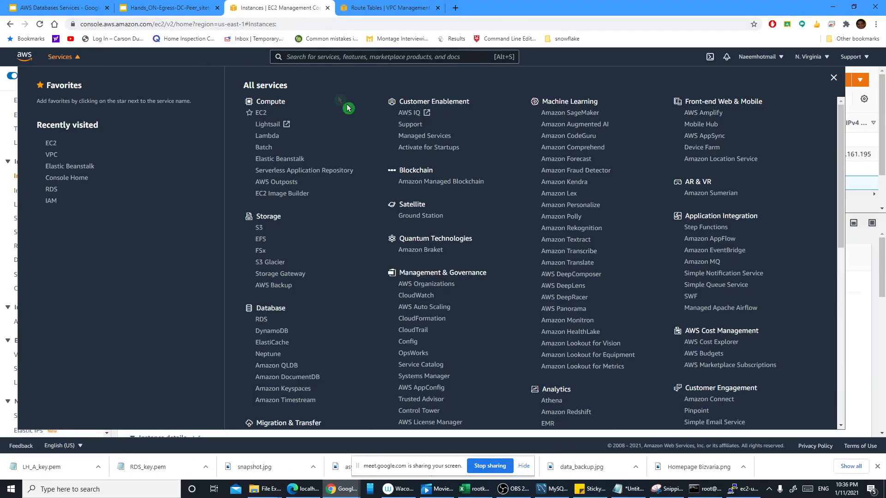
left_click(5, 207)
left_click(155, 13)
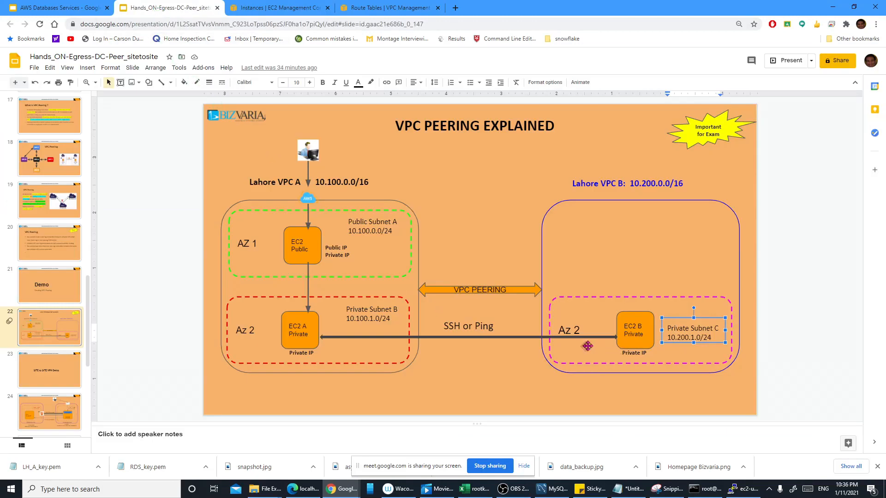
left_click_drag(669, 339, 706, 338)
key("ctrl+c")
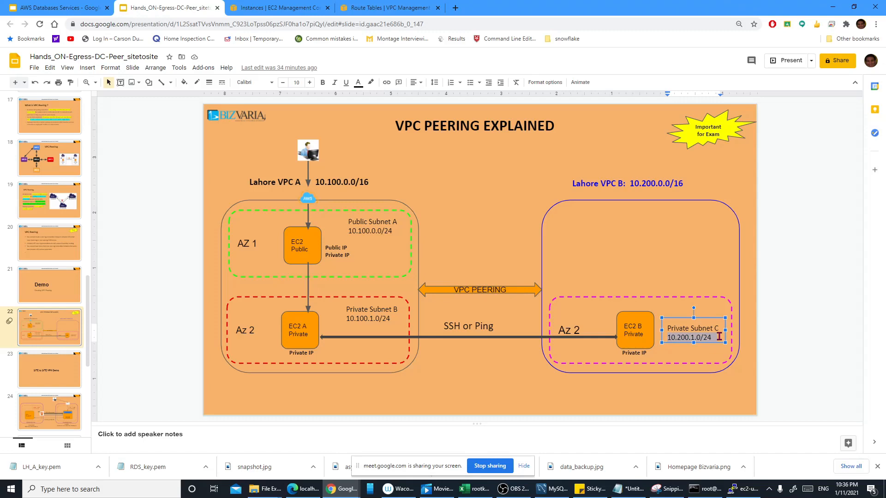
Return to the route tables and add a route with destination 10.200.1.0/24 to VPC_LH_A_RT_PRV
left_click(367, 10)
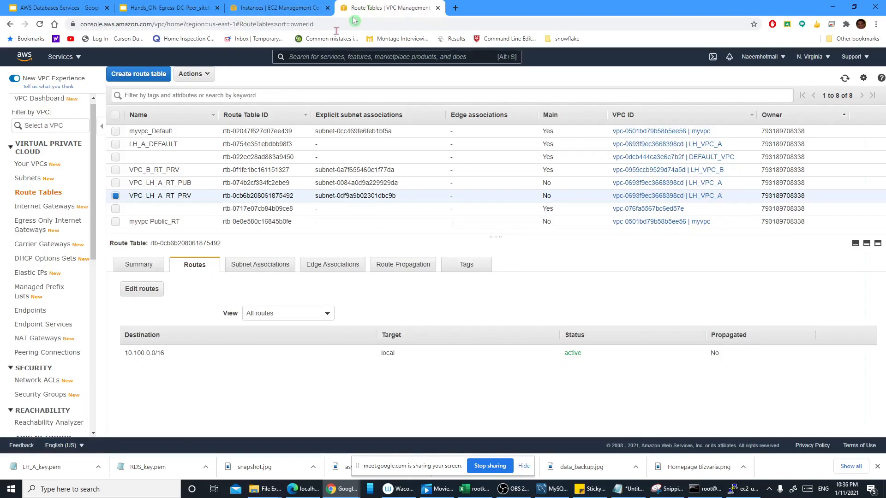
left_click(138, 292)
left_click(33, 166)
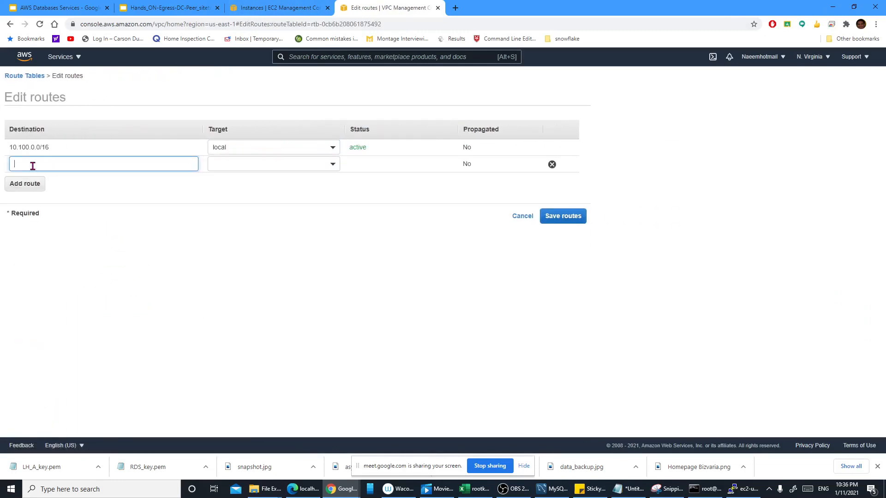
left_click(47, 164)
key("ctrl+v")
left_click(115, 214)
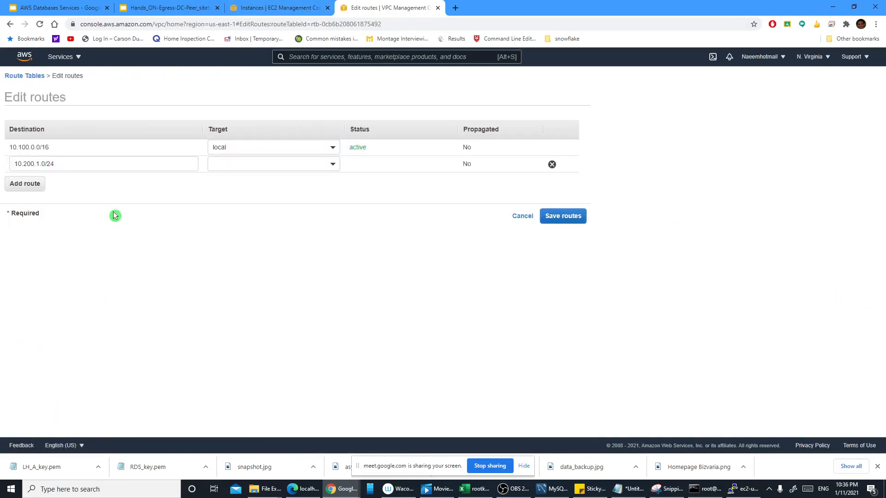
Try to save the 10.200.1.0/24 route with the VPC_A_To_VPC_B peering connection as its target
left_click(331, 165)
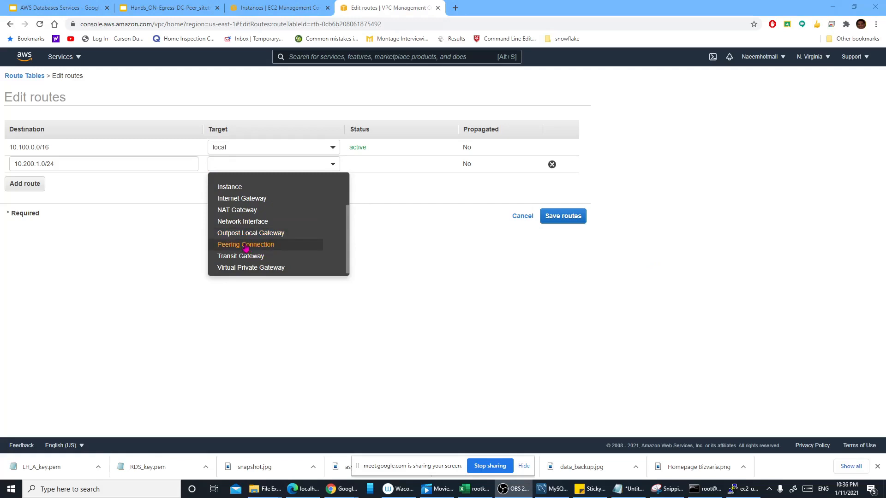
left_click(246, 247)
left_click(245, 246)
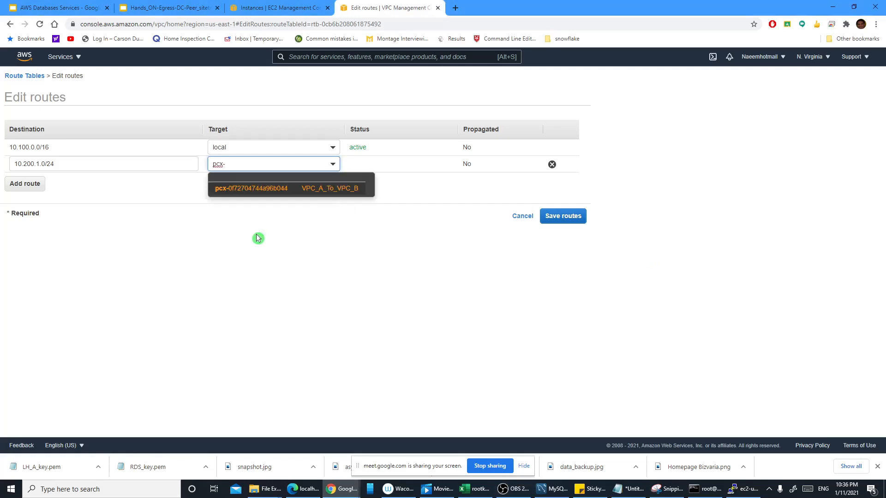
left_click(259, 190)
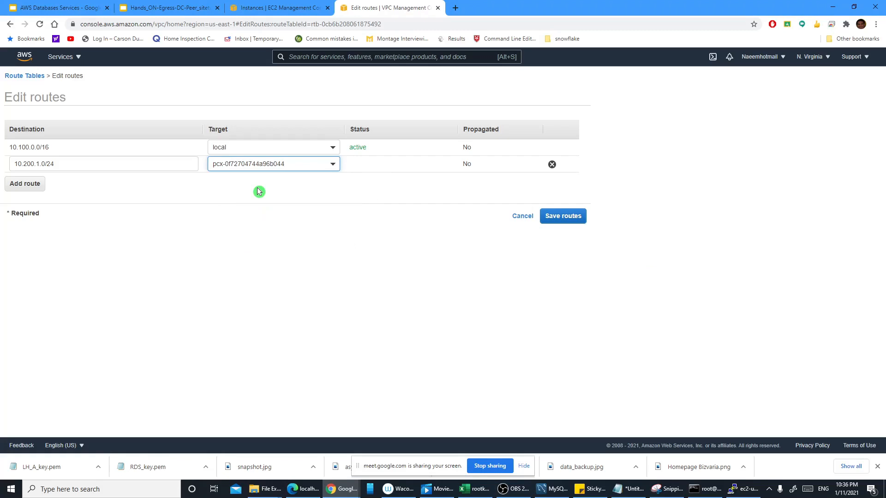
left_click(560, 219)
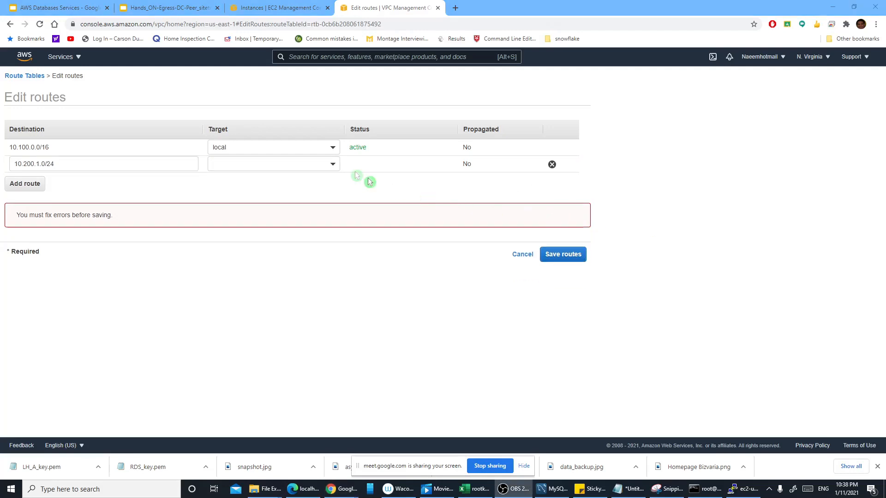
Set the 10.200.1.0/24 route's target to the VPC_A_To_VPC_B peering connection again and save the routes
left_click(333, 167)
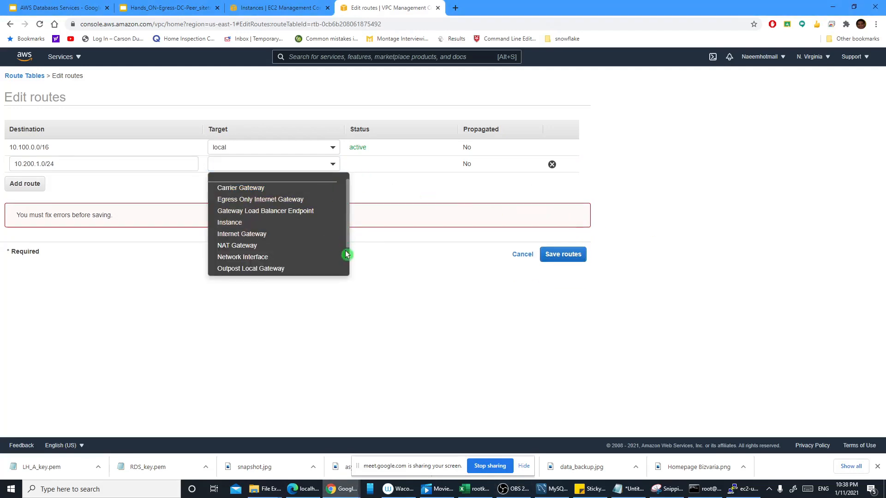
left_click_drag(346, 234, 346, 257)
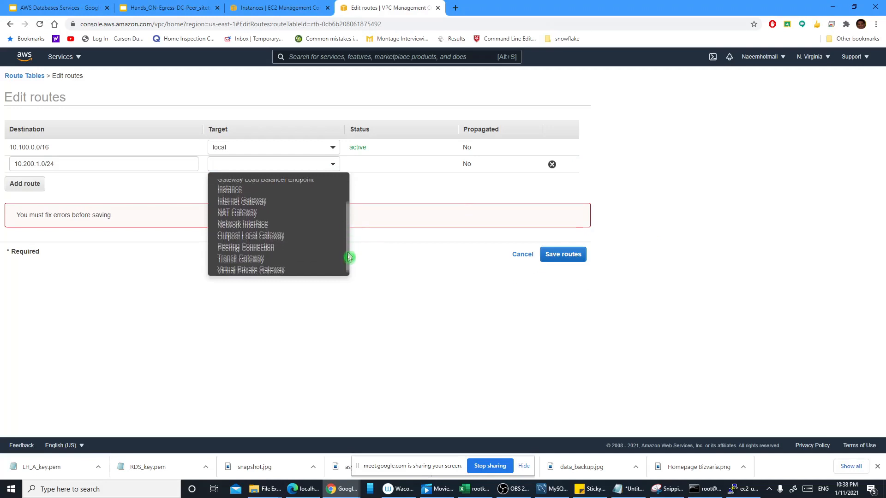
left_click(275, 246)
left_click(319, 188)
left_click(559, 254)
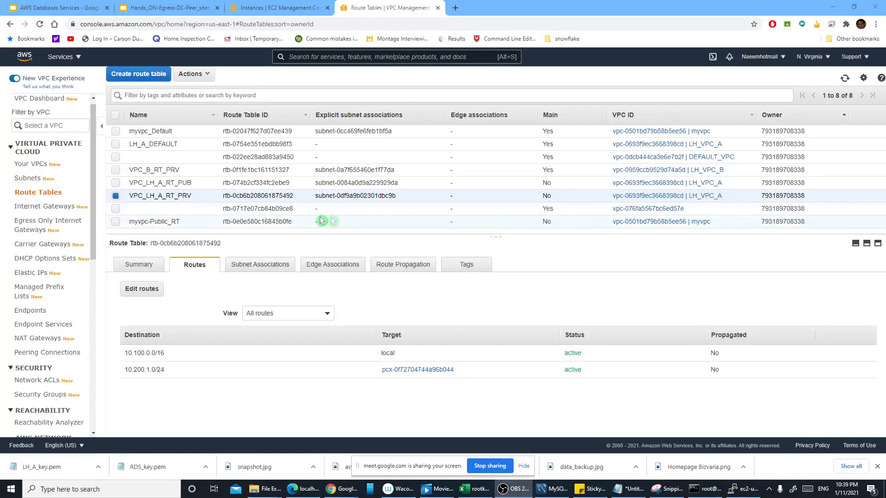
Show the routes of the VPC_B_RT_PRV route table and look up Private Subnet B's CIDR in the peering diagram
left_click(116, 170)
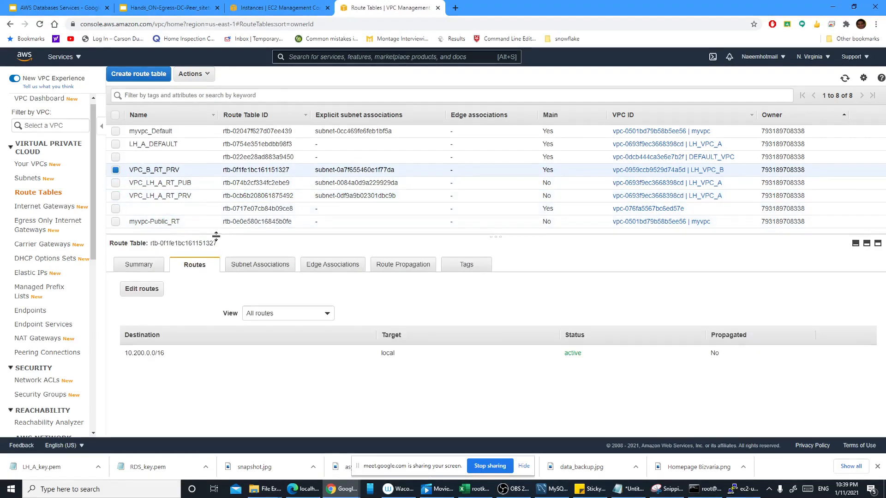
left_click(272, 14)
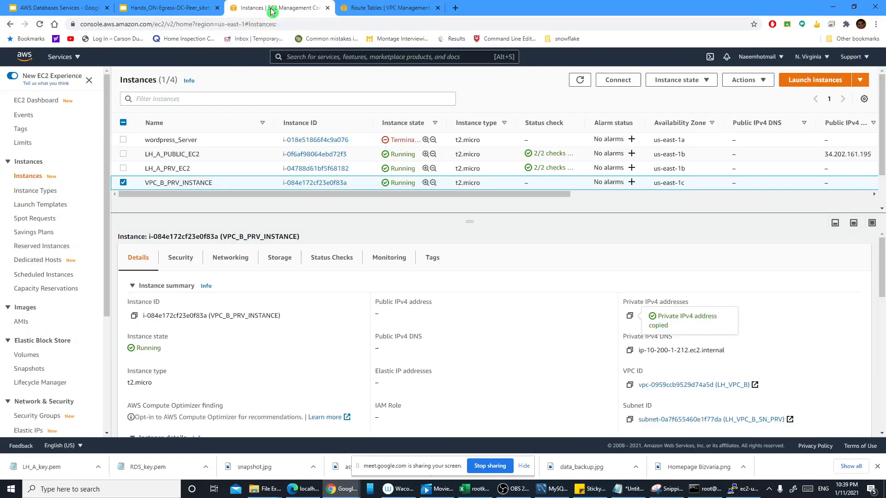
left_click(203, 12)
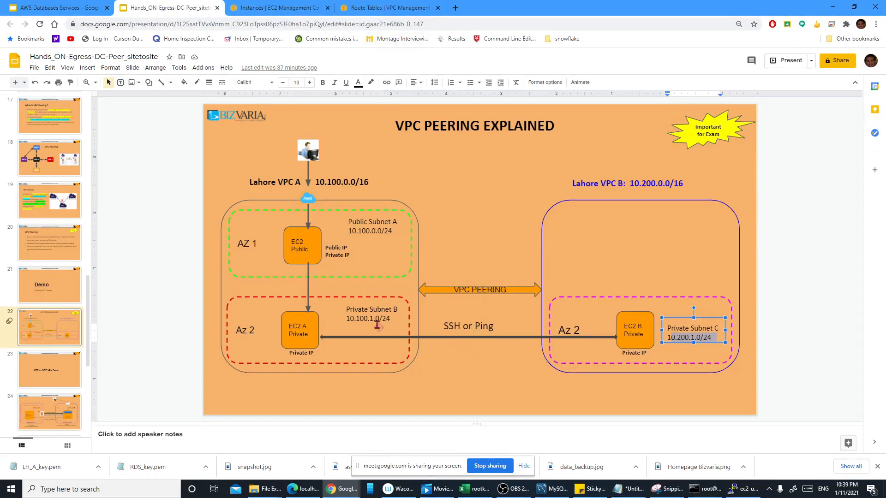
left_click(413, 14)
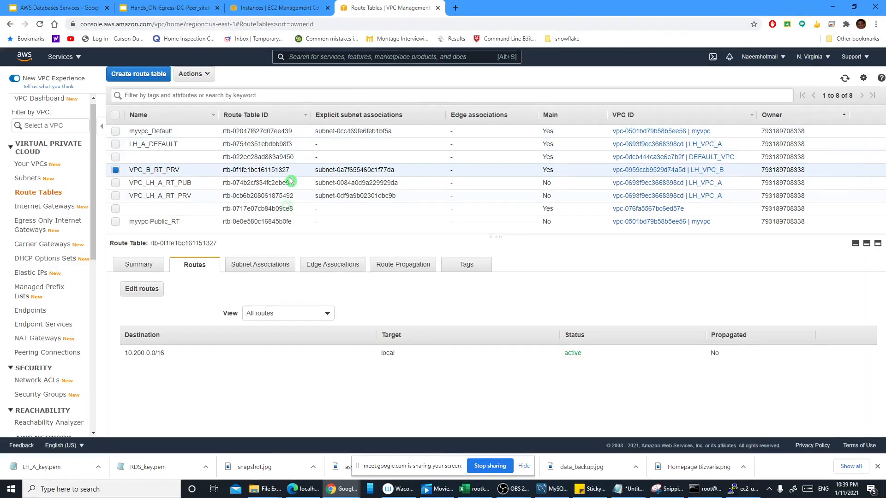
Add a route with destination 10.100.1.0/24 to the VPC_B_RT_PRV route table
left_click(143, 290)
left_click(36, 170)
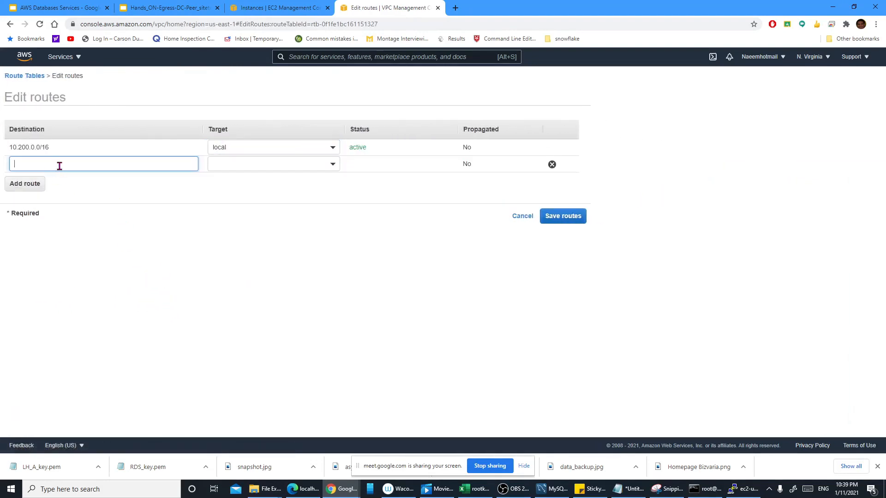
type("10.1")
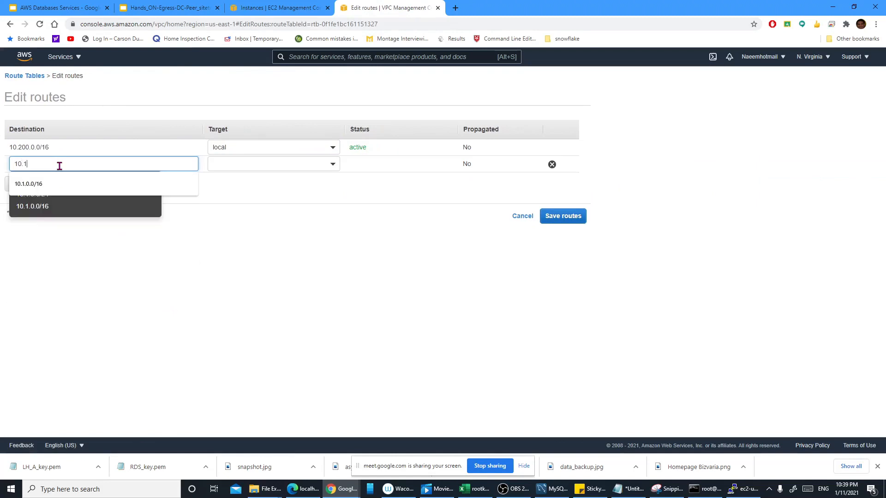
type("00.1.0")
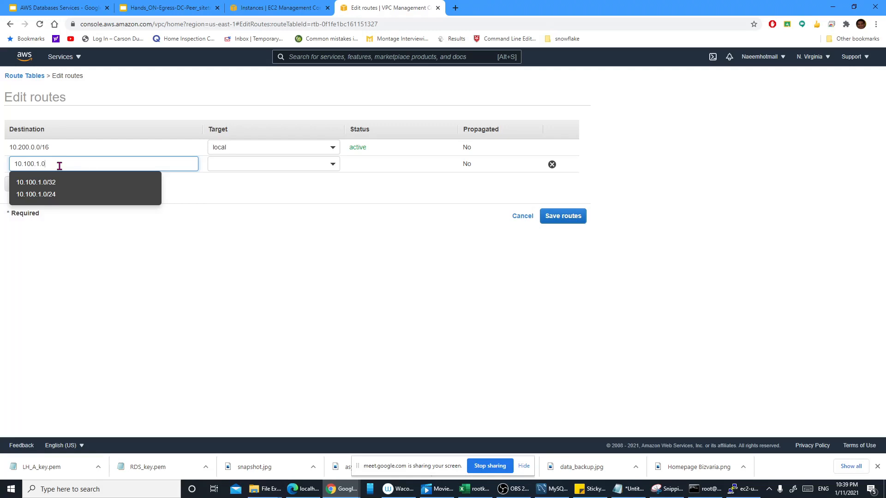
type("/24")
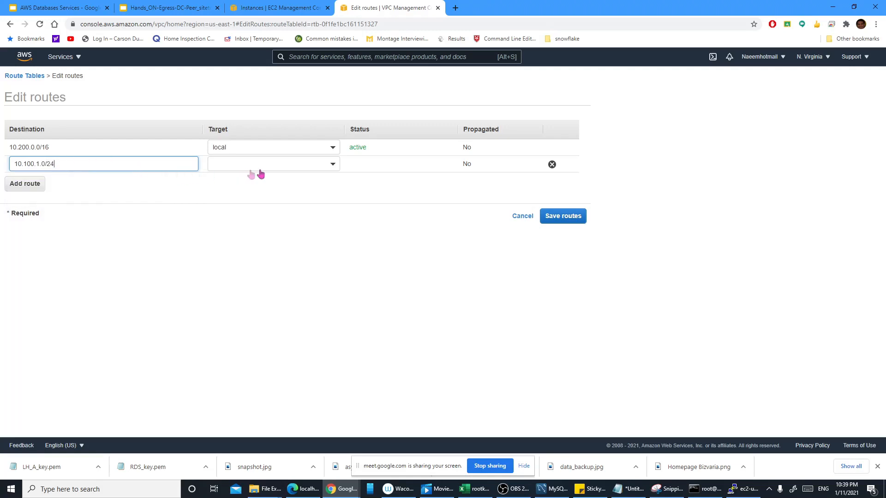
Target the 10.100.1.0/24 route at the VPC_A_To_VPC_B peering connection and save the routes
left_click(275, 166)
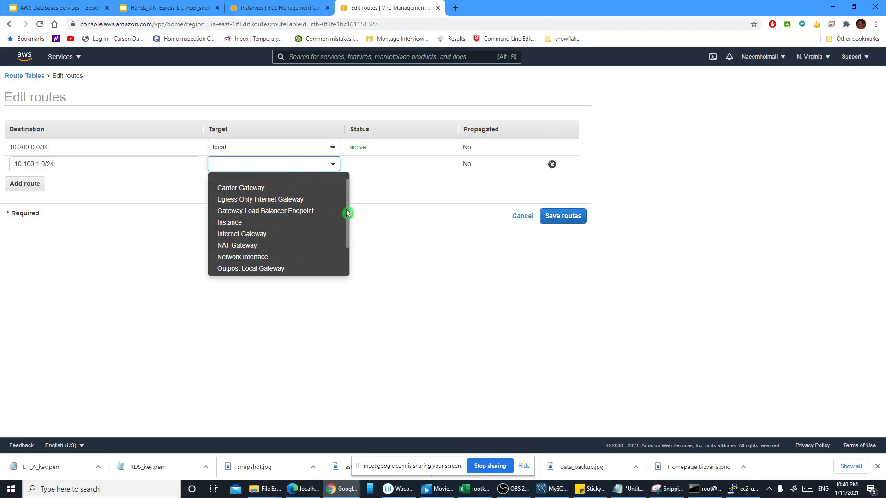
left_click_drag(348, 213, 350, 255)
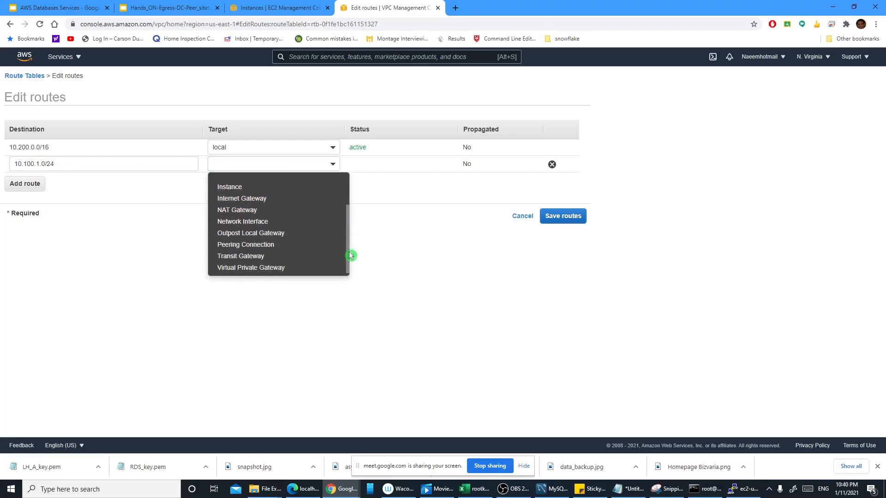
left_click(261, 246)
left_click(292, 193)
left_click(569, 219)
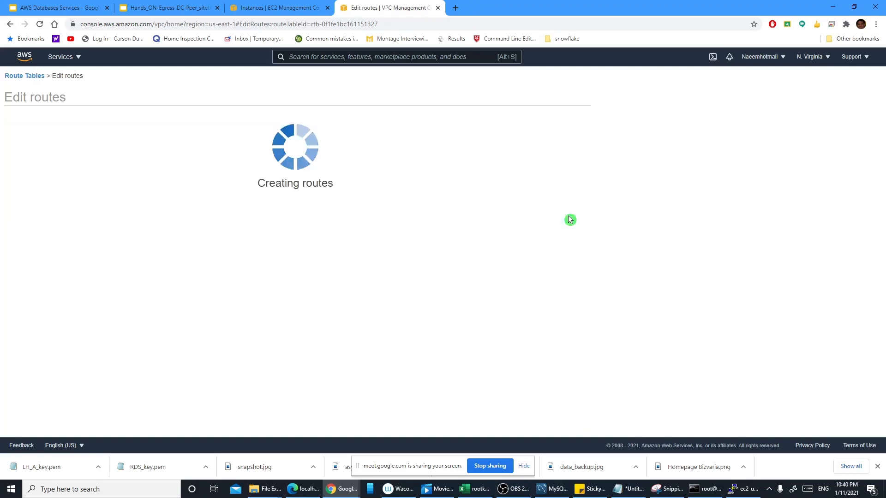
left_click(432, 156)
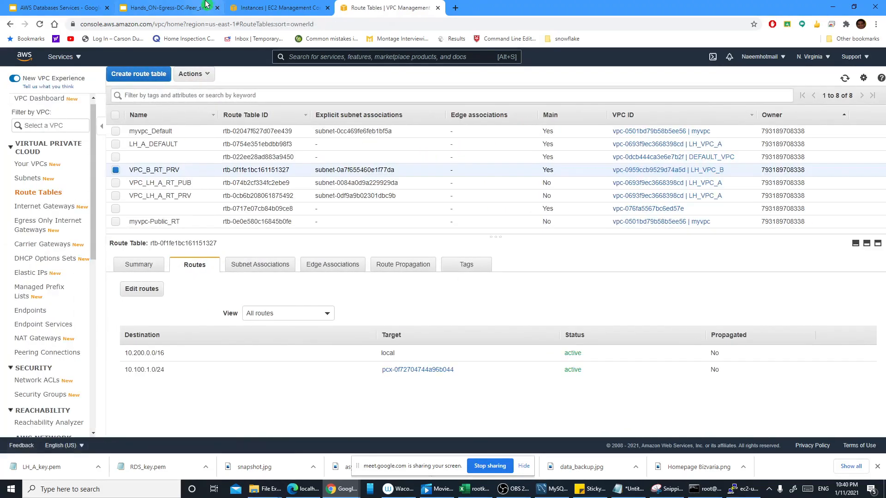
Review the peering diagram, select both LH_A instances alongside VPC_B_PRV_INSTANCE in the EC2 list, and revisit the VPC_B_RT_PRV routes
left_click(206, 5)
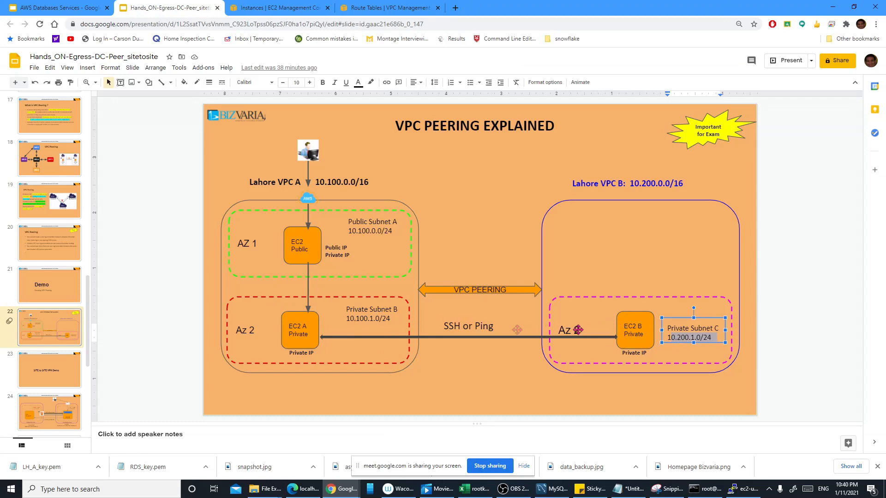
left_click(494, 355)
left_click(291, 8)
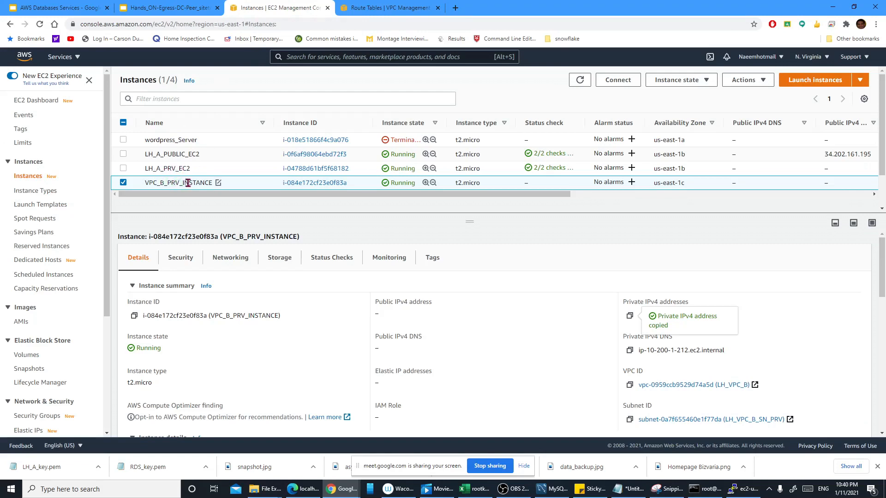
left_click(123, 154)
left_click(124, 168)
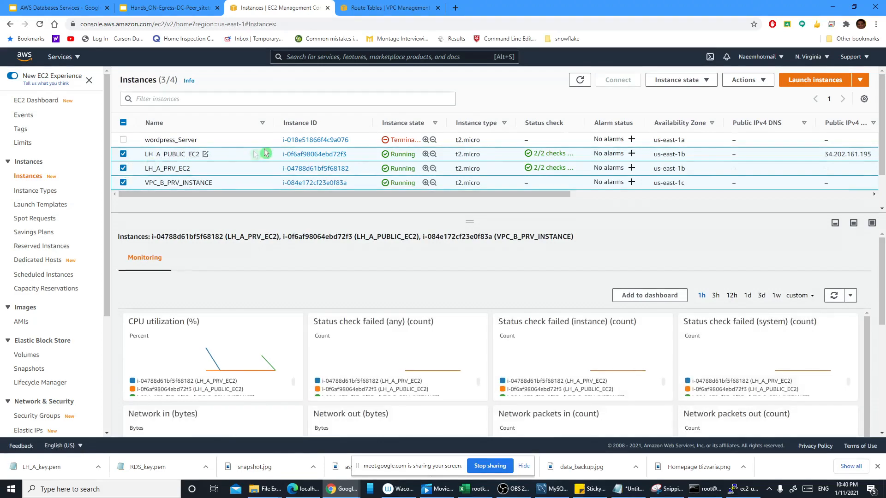
left_click(369, 8)
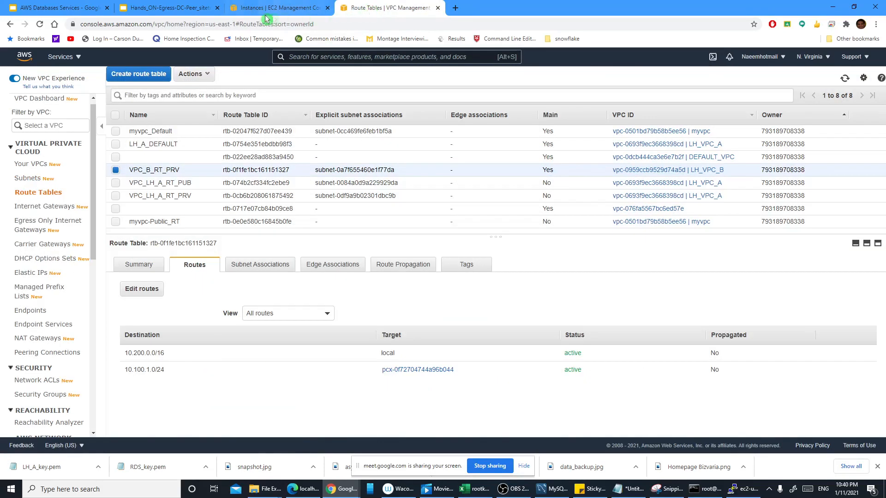
left_click(174, 9)
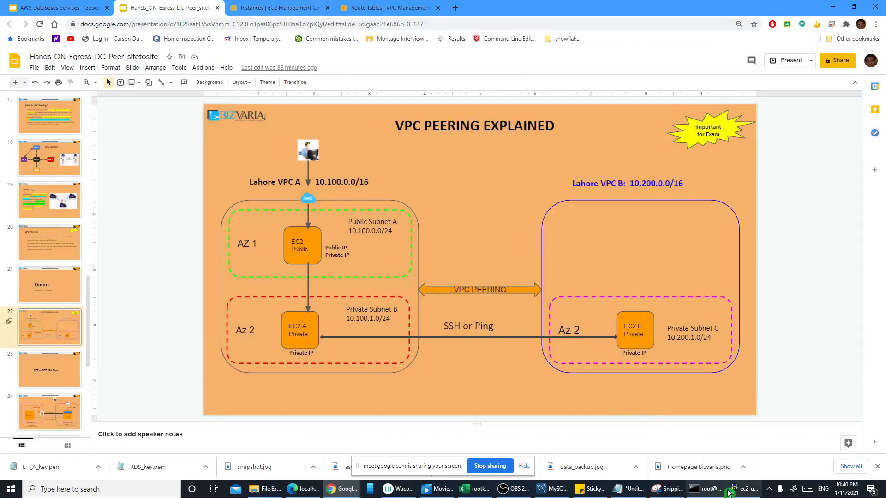
Begin a ping command in the LH_A_PRV_EC2 SSH terminal, and return to Private Subnet B and EC2 B in the peering diagram
left_click(741, 489)
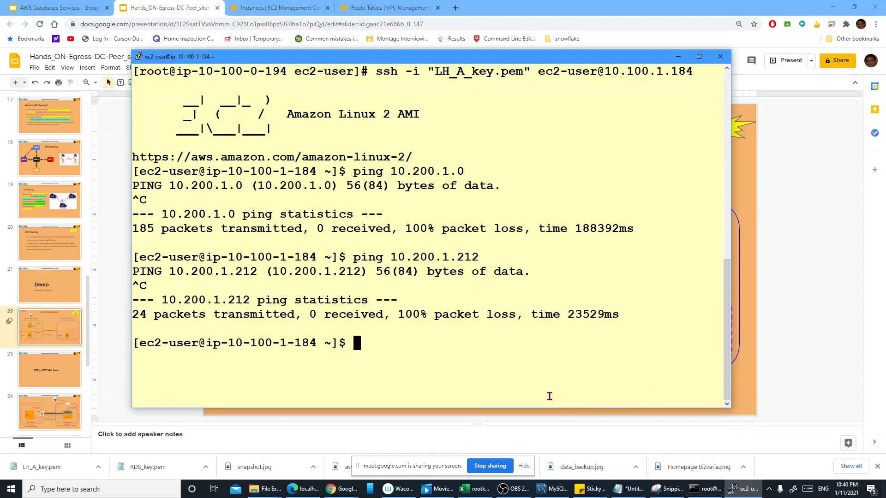
type("ping")
left_click(678, 56)
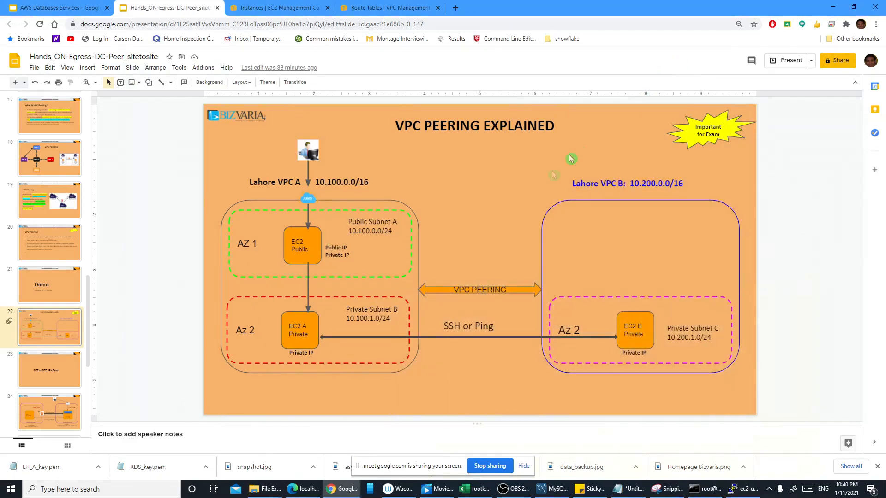
left_click(396, 326)
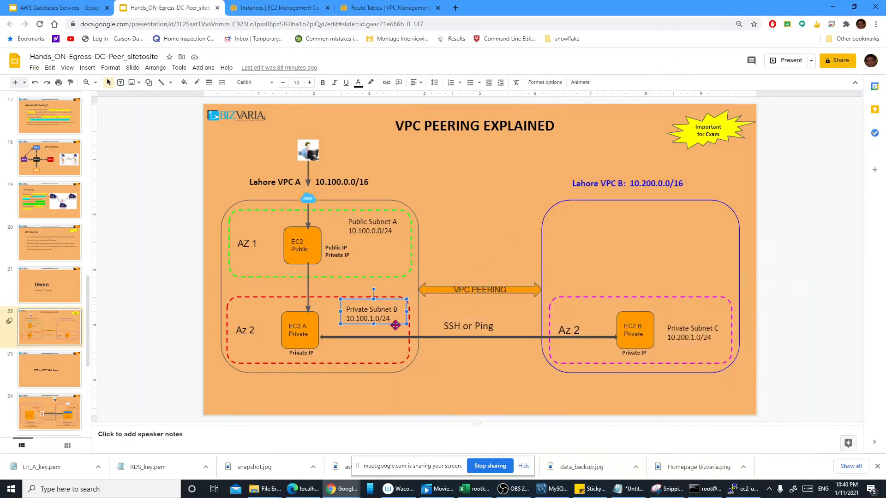
left_click(630, 336)
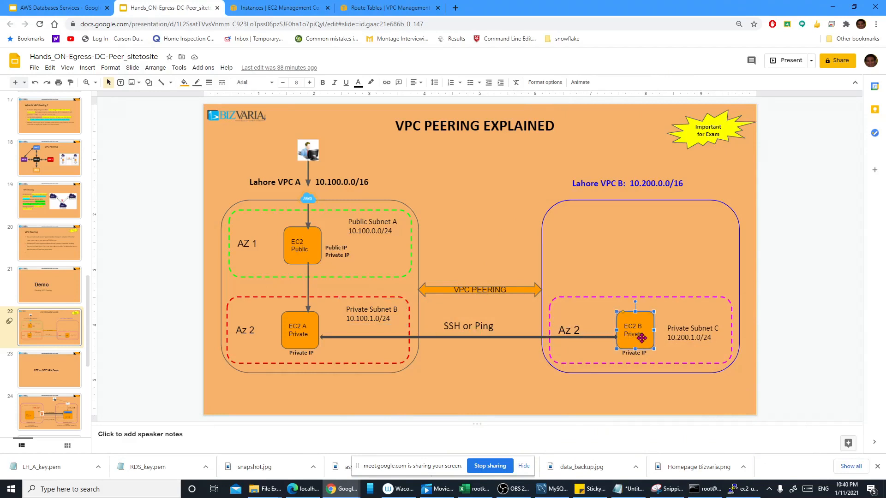
List the running EC2 instances and copy the private IPv4 address of VPC_B_PRV_INSTANCE
left_click(350, 8)
left_click(293, 9)
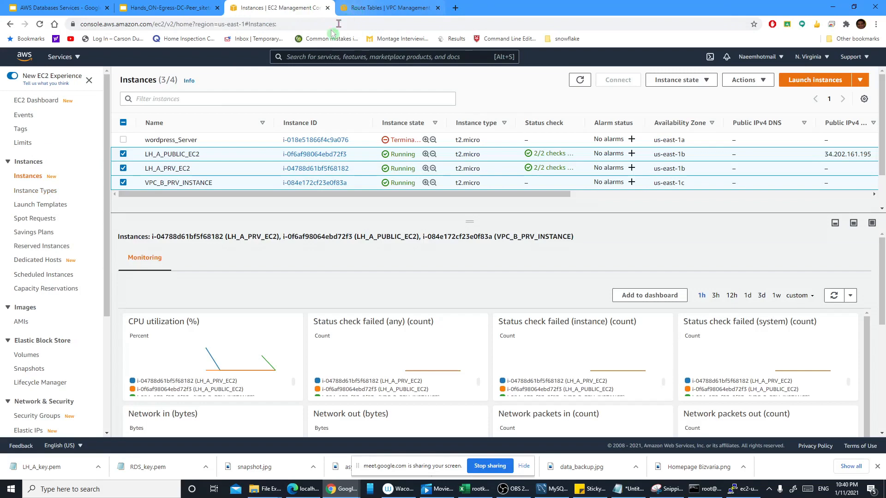
left_click(57, 105)
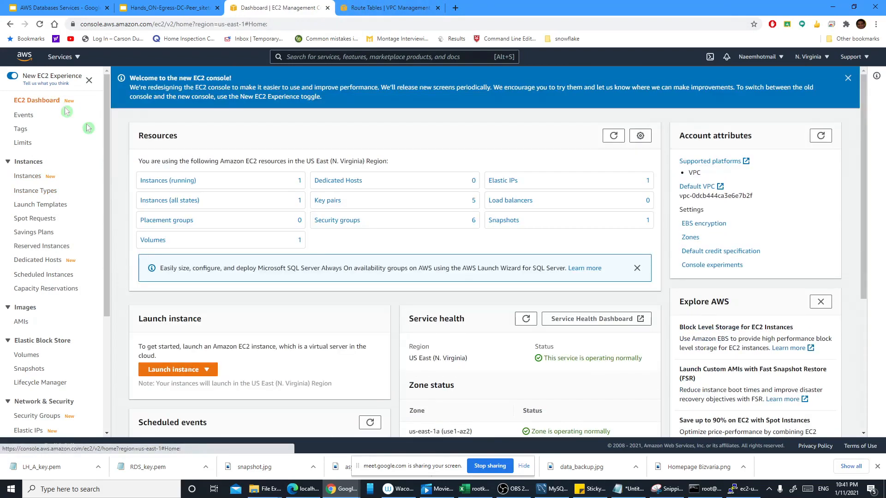
left_click(180, 183)
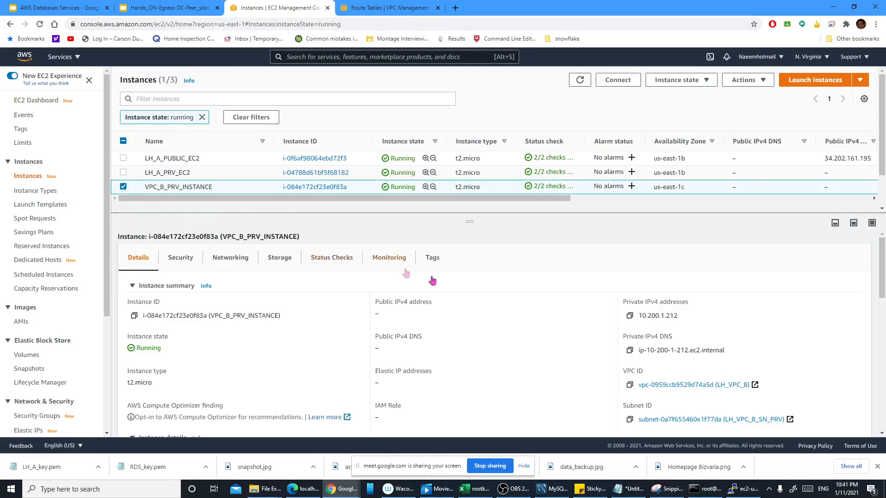
left_click(630, 316)
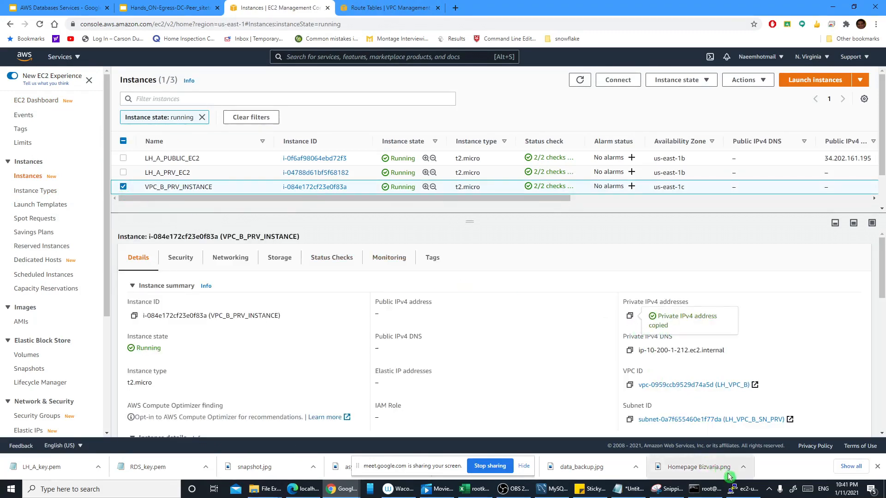
Run a ping to 10.200.1.212 in the SSH terminal and move the terminal window to the top of the desktop
left_click(743, 489)
right_click(425, 344)
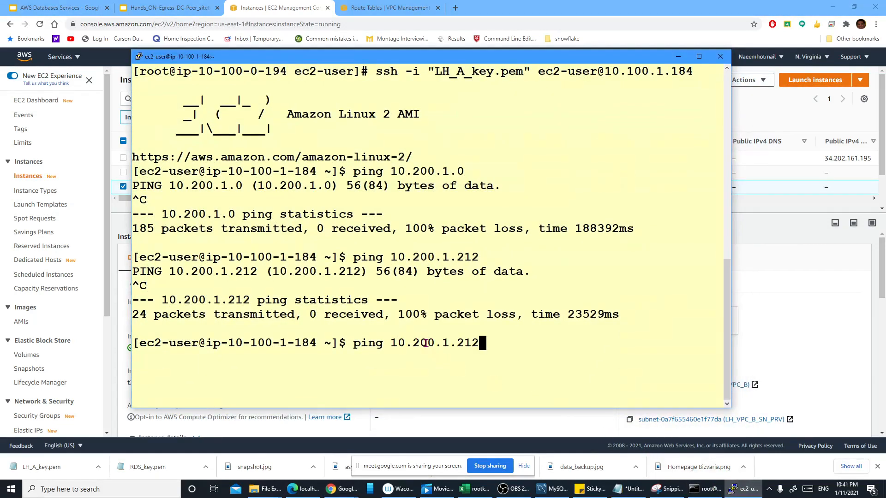
key("Return")
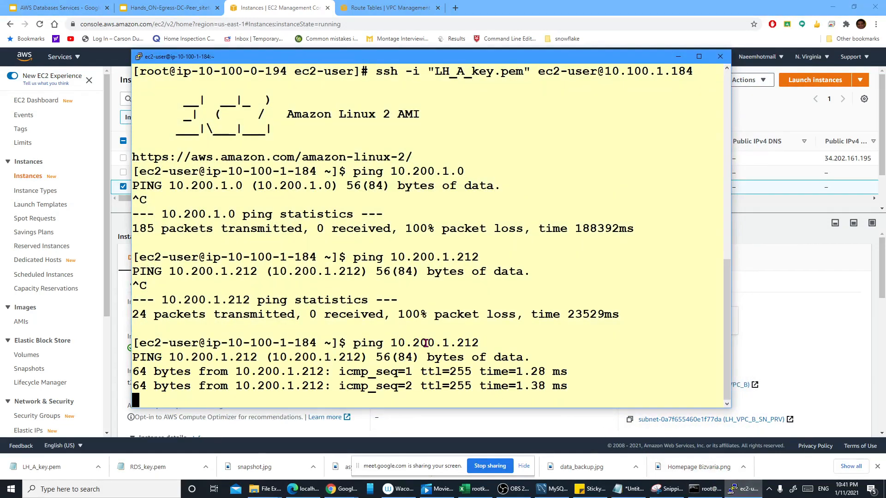
left_click_drag(464, 54, 463, 5)
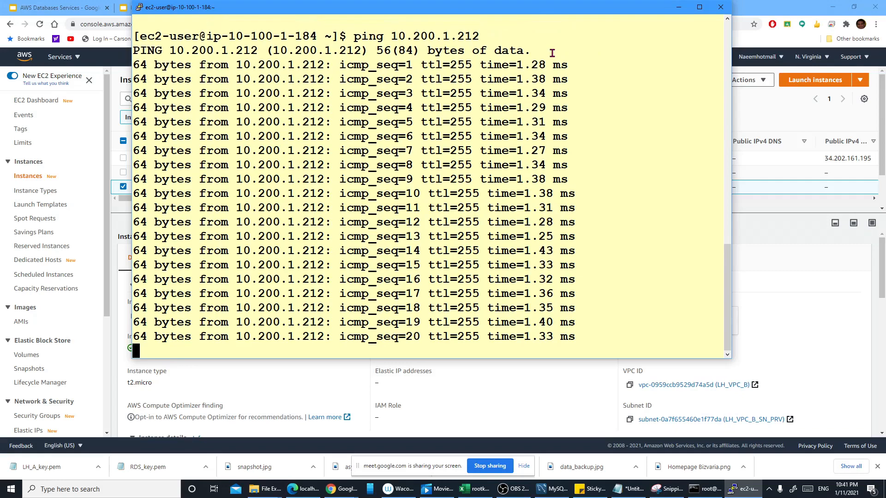
Stop the running ping in the SSH terminal and switch to the VPC peering diagram slide
key("ctrl+c")
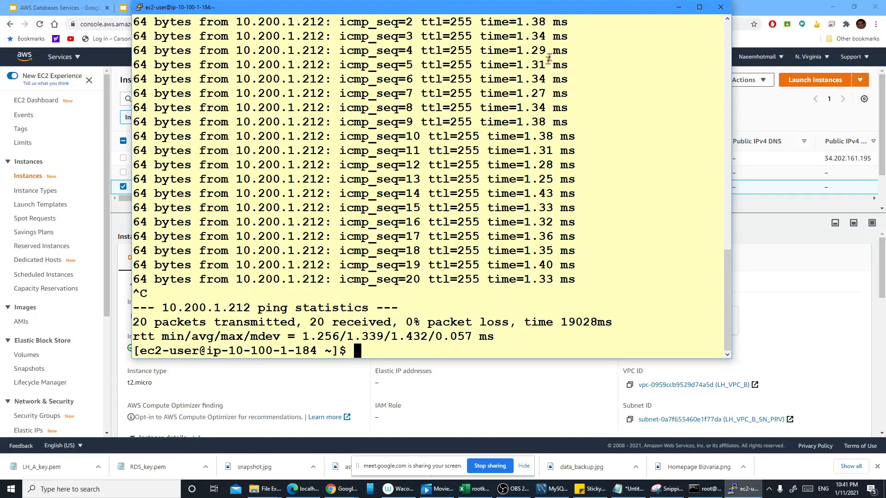
left_click(679, 7)
left_click(167, 8)
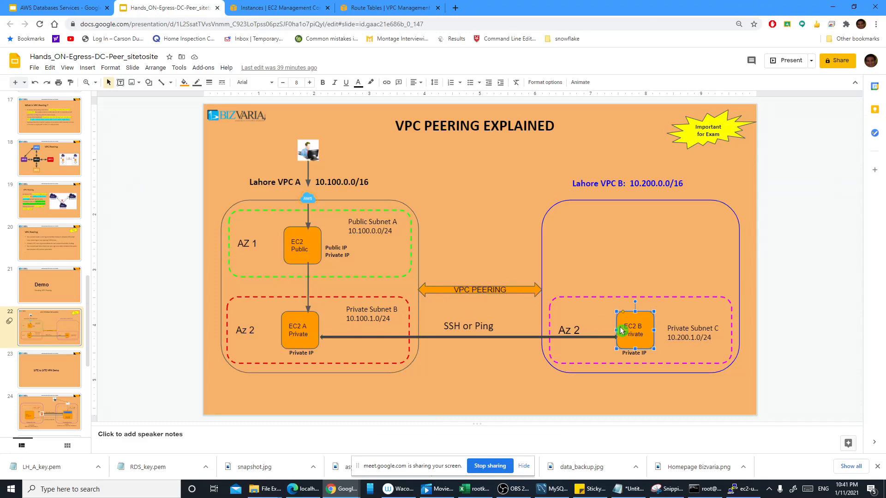
List the current directory with ls -l in the SSH terminal and return to the peering diagram
left_click(728, 488)
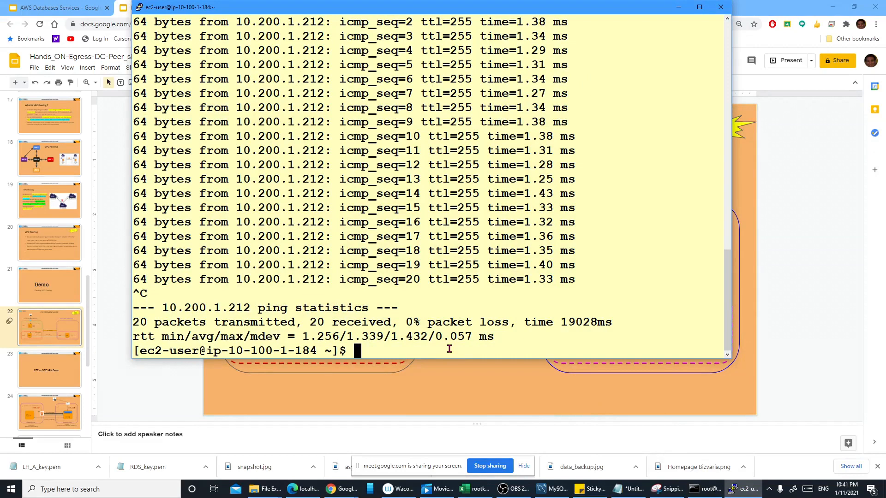
type("ls -l")
key("Return")
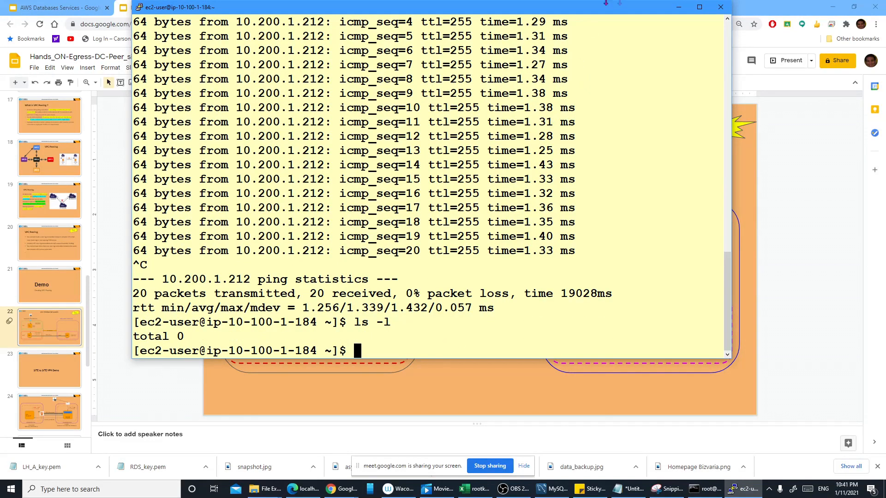
left_click(673, 10)
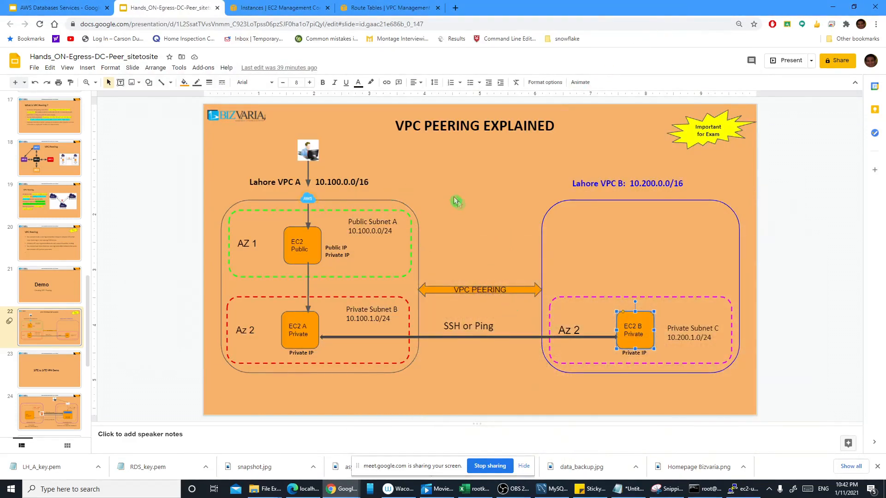
Review Lahore VPC A and VPC B, their subnets, the VPC peering link and the private EC2 B instance in the diagram
left_click(360, 202)
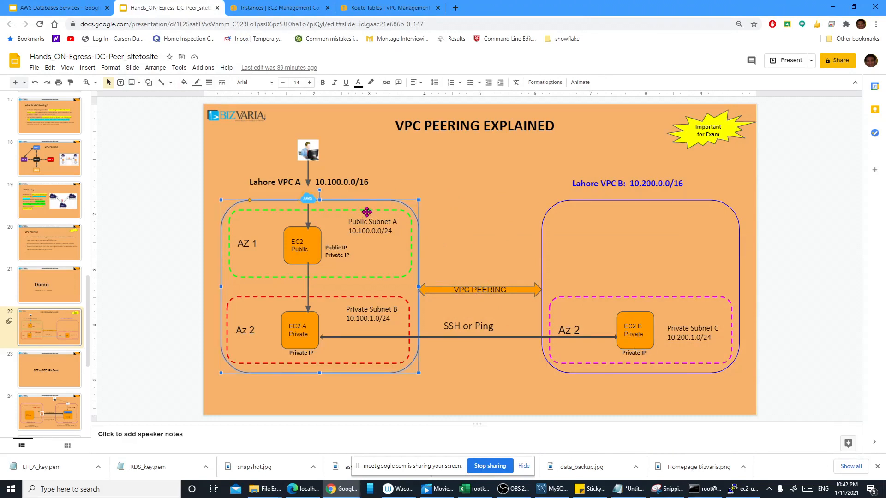
left_click(389, 275)
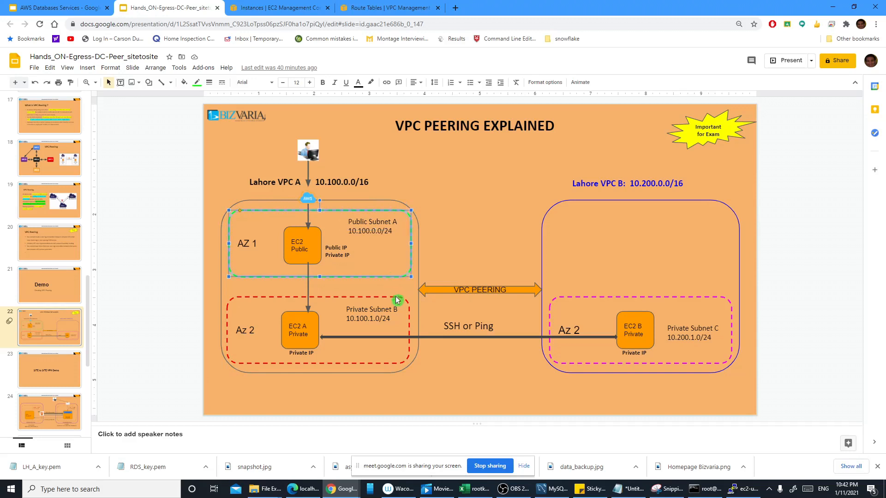
left_click(406, 304)
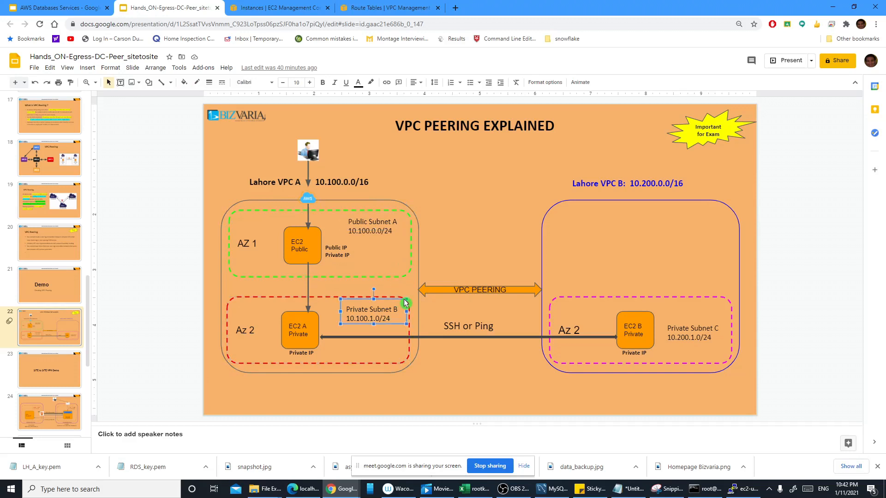
left_click(543, 221)
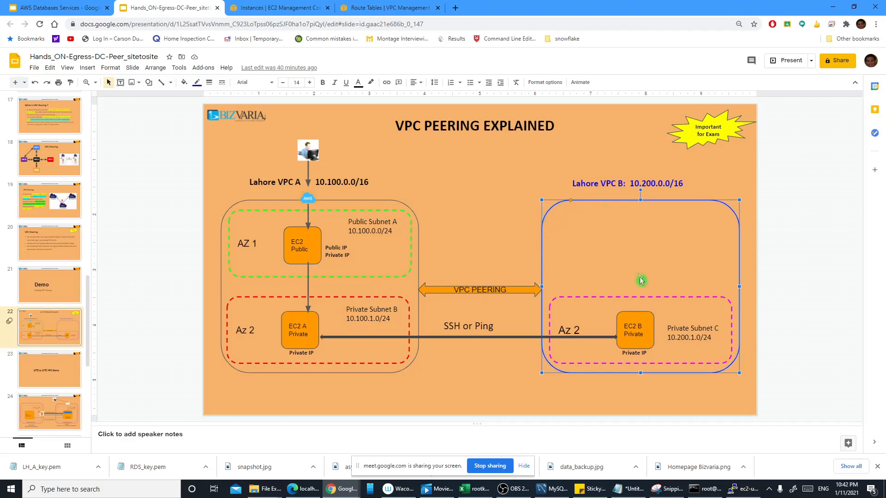
left_click(643, 298)
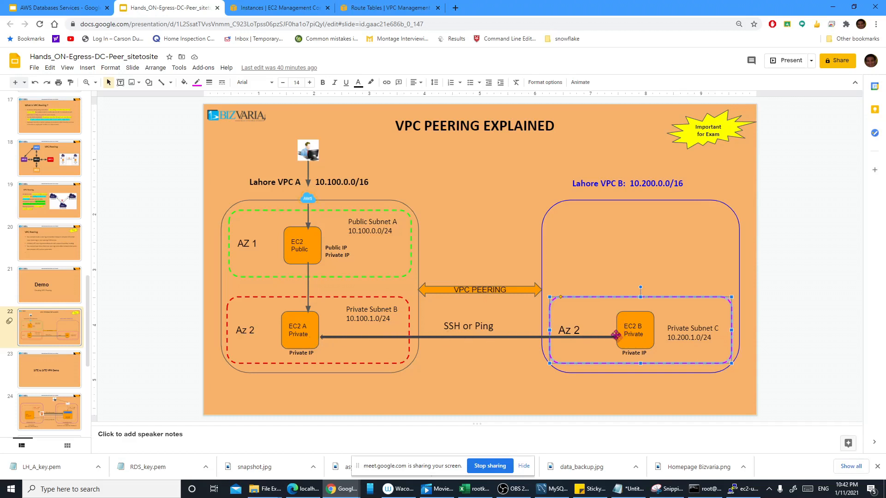
left_click(455, 289)
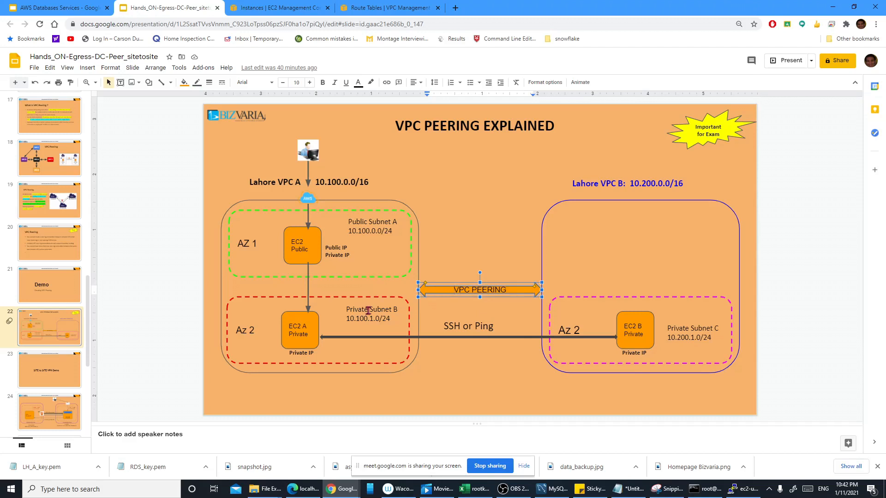
left_click(347, 318)
left_click(626, 320)
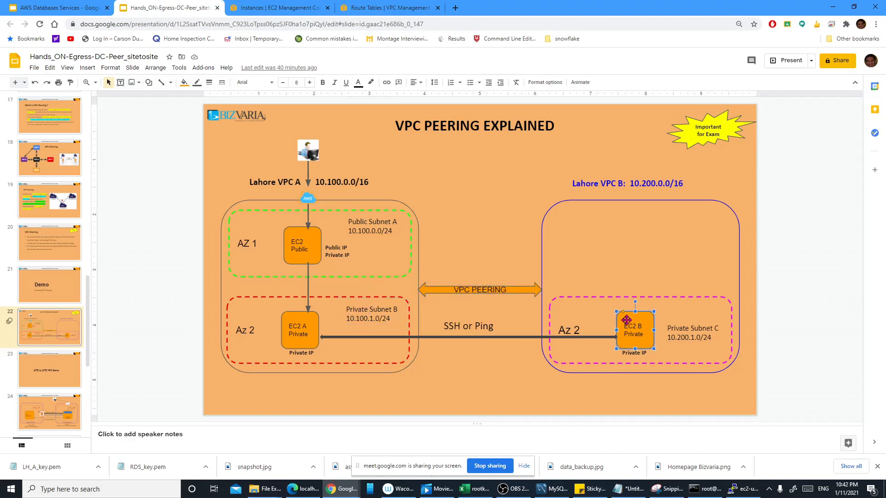
left_click(670, 317)
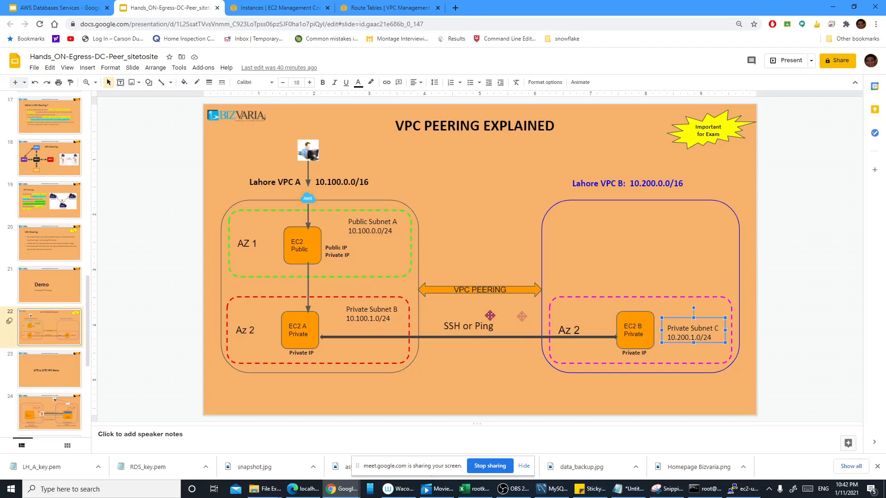
left_click(360, 319)
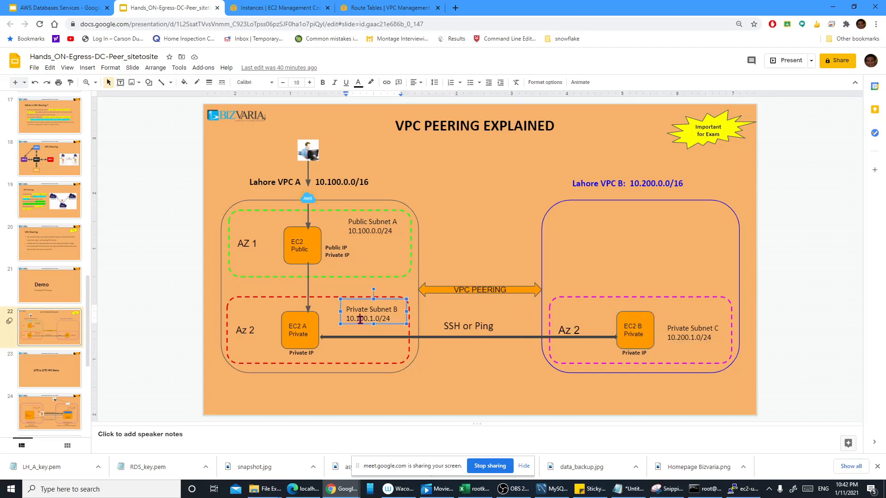
left_click(585, 321)
left_click(741, 489)
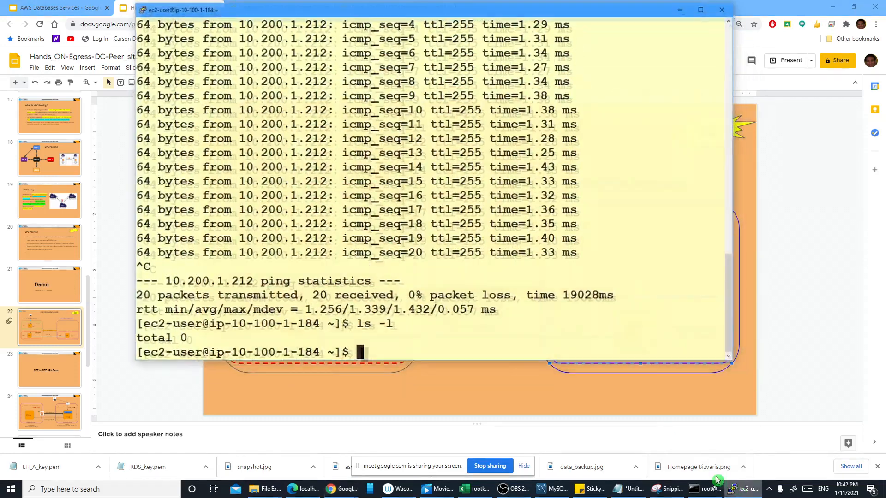
type("pin")
key("BackSpace")
key("BackSpace")
key("BackSpace")
key("BackSpace")
key("Up")
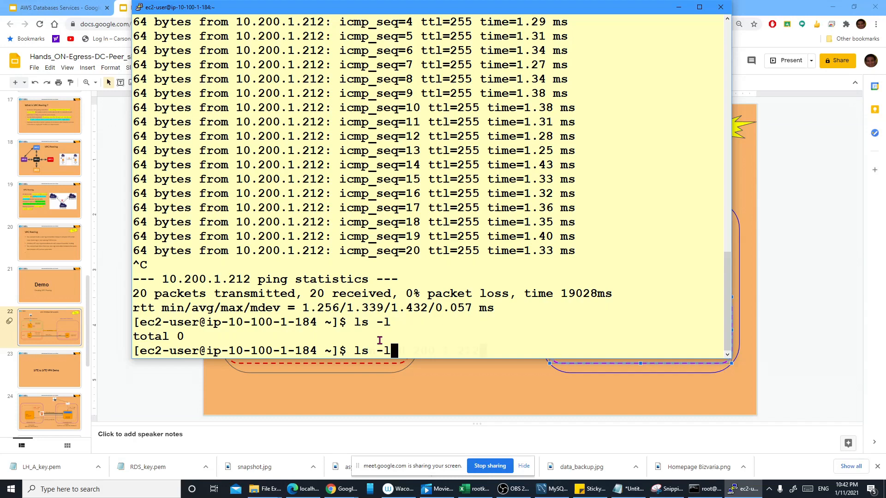
key("Up")
key("BackSpace")
key("BackSpace")
key("BackSpace")
type("0.200.1.0")
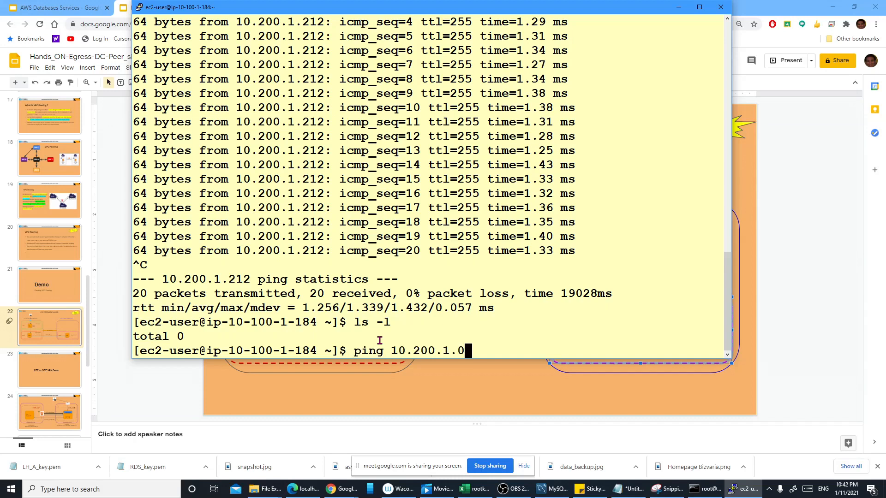
key("BackSpace")
key("BackSpace")
key("BackSpace")
key("BackSpace")
key("BackSpace")
key("BackSpace")
key("BackSpace")
key("BackSpace")
key("BackSpace")
key("BackSpace")
key("BackSpace")
key("BackSpace")
key("BackSpace")
key("BackSpace")
key("BackSpace")
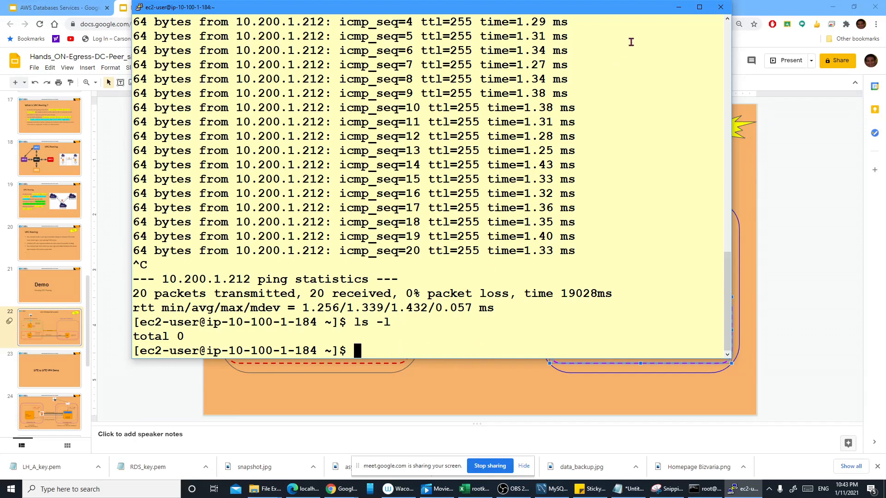
left_click(679, 7)
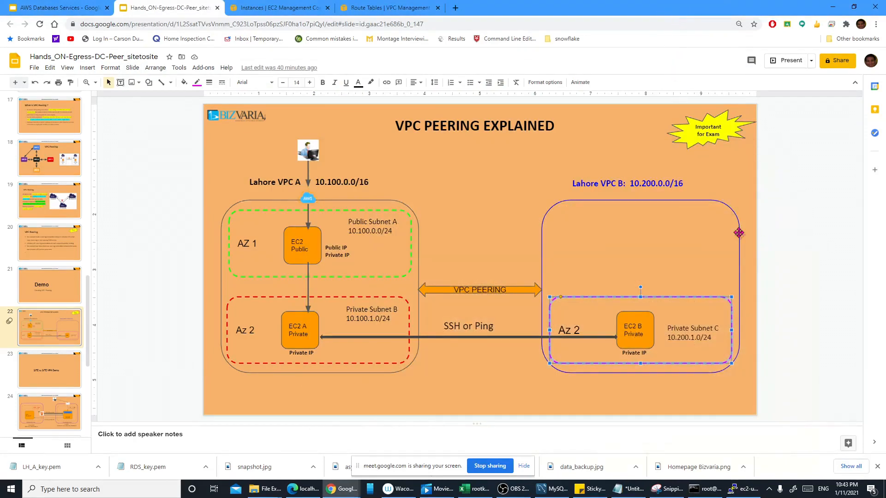